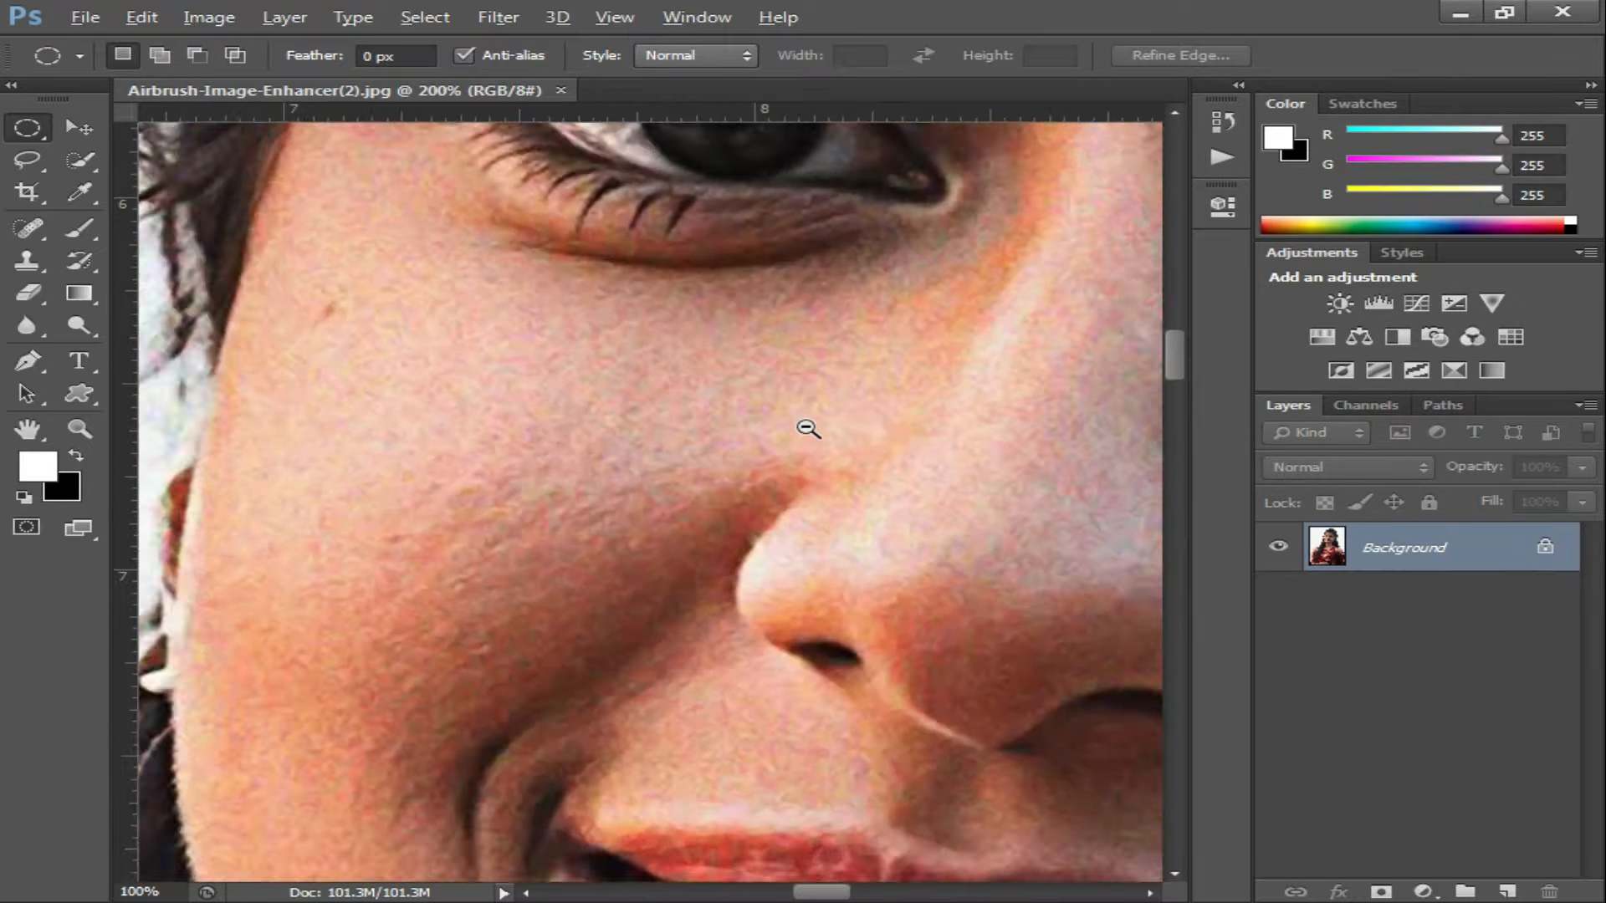
Step: Examine the portrait's face and skin detail at several magnifications
left_click(837, 427, "alt")
left_click_drag(842, 423, 720, 412)
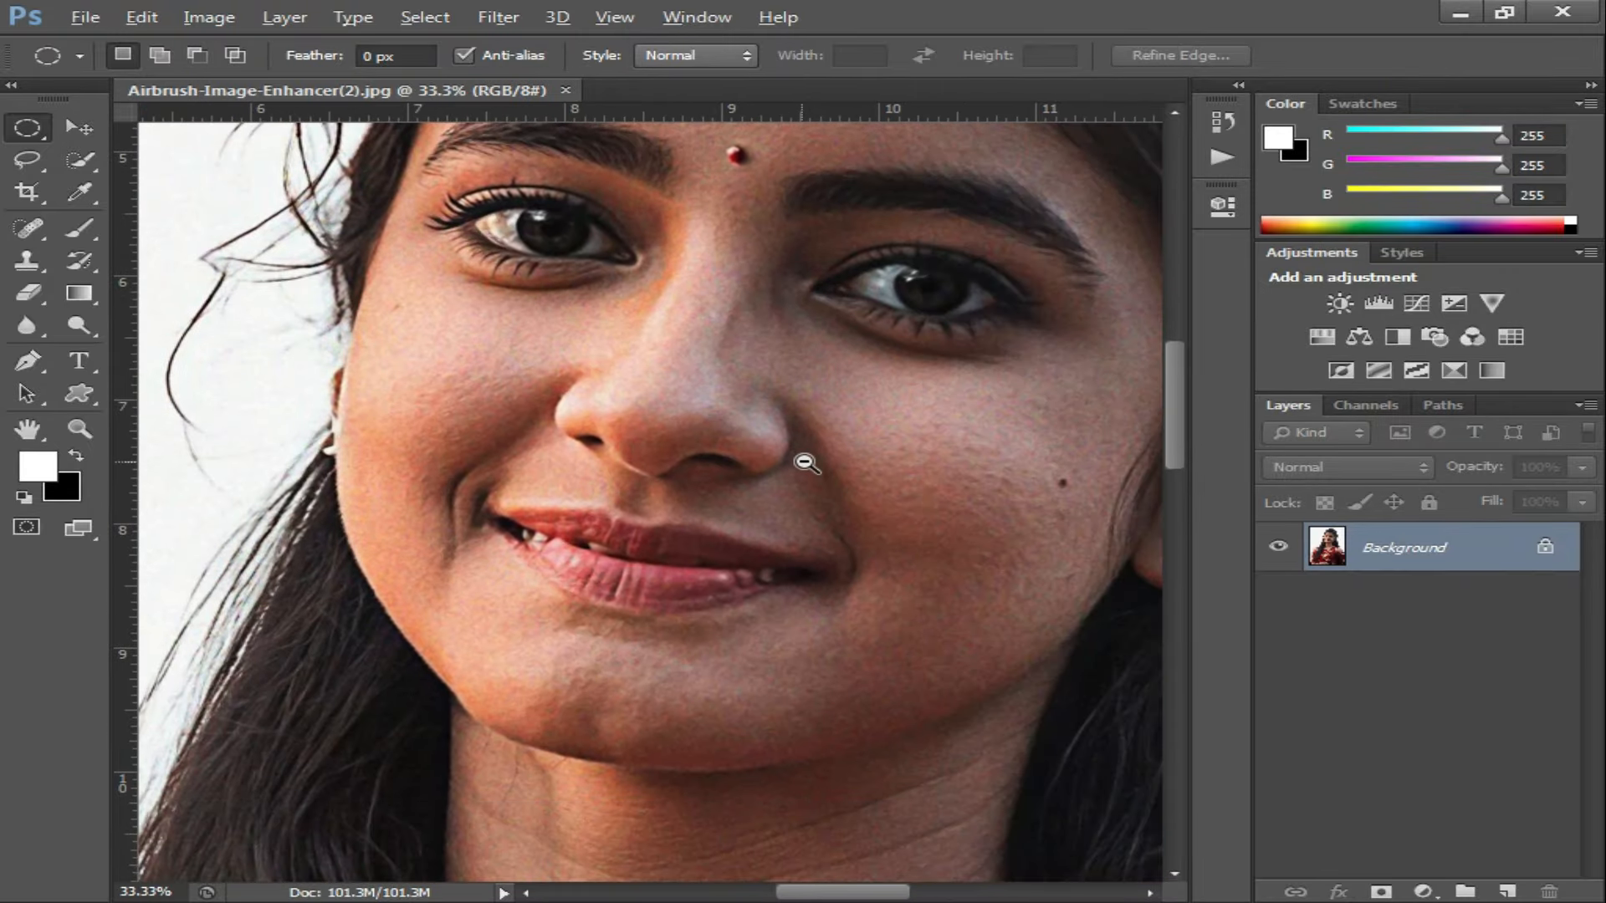
left_click(808, 462, "alt")
left_click(817, 459, "alt")
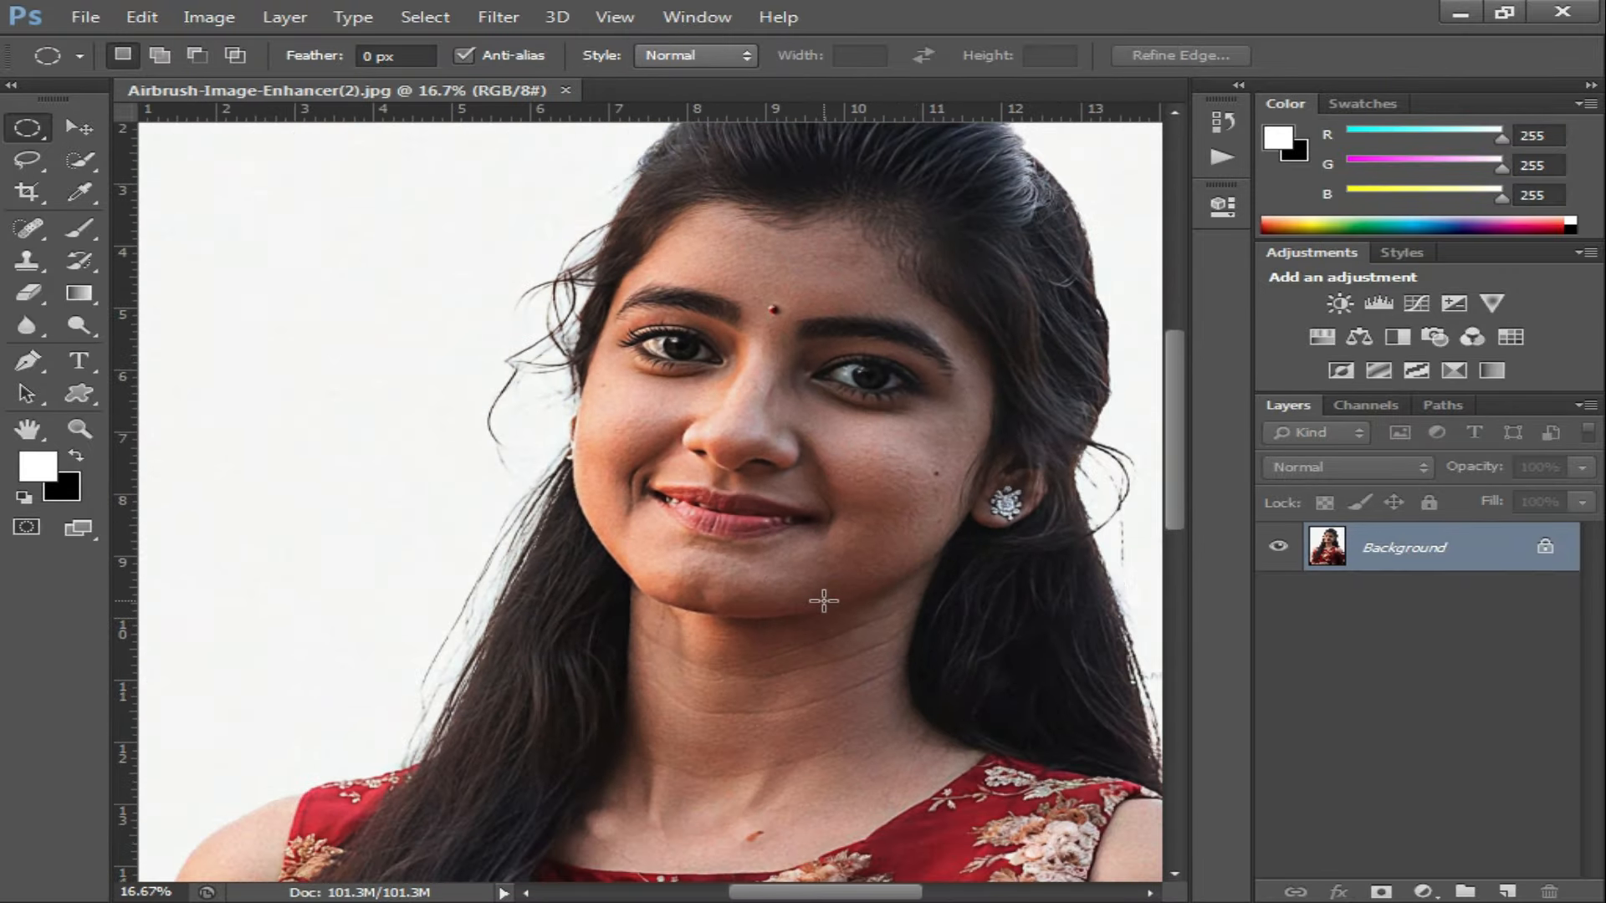
scroll(822, 600, "down", 3)
scroll(828, 607, "up", 4)
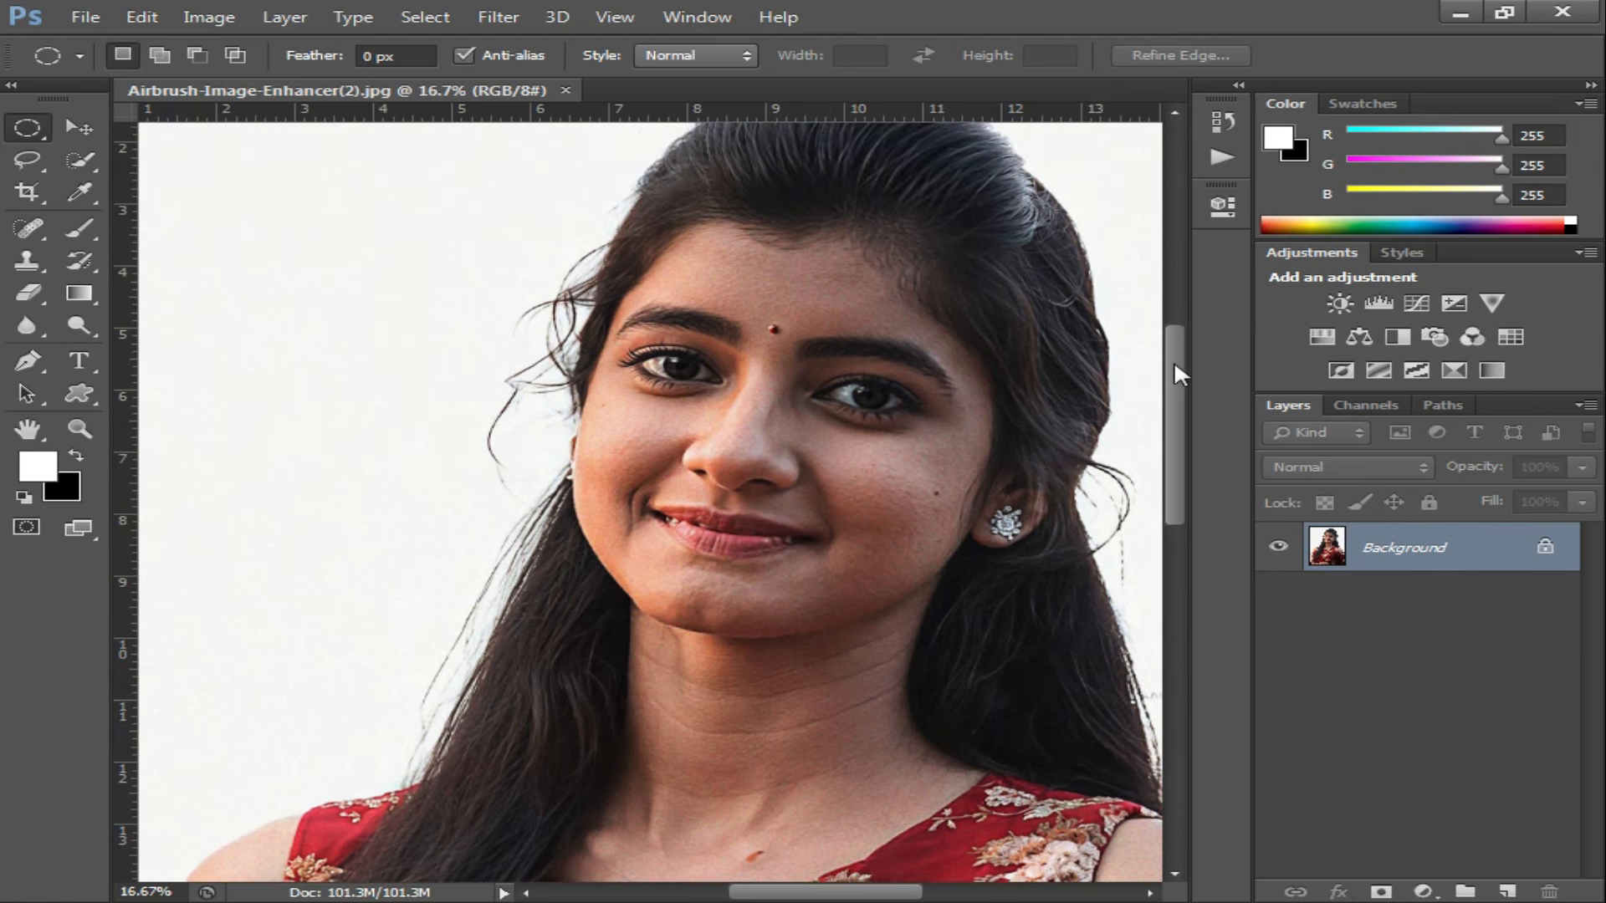
Step: Display the recorded actions, collapse the Skin Retouching set, and expand the 1 Click Low to High action
left_click(701, 16)
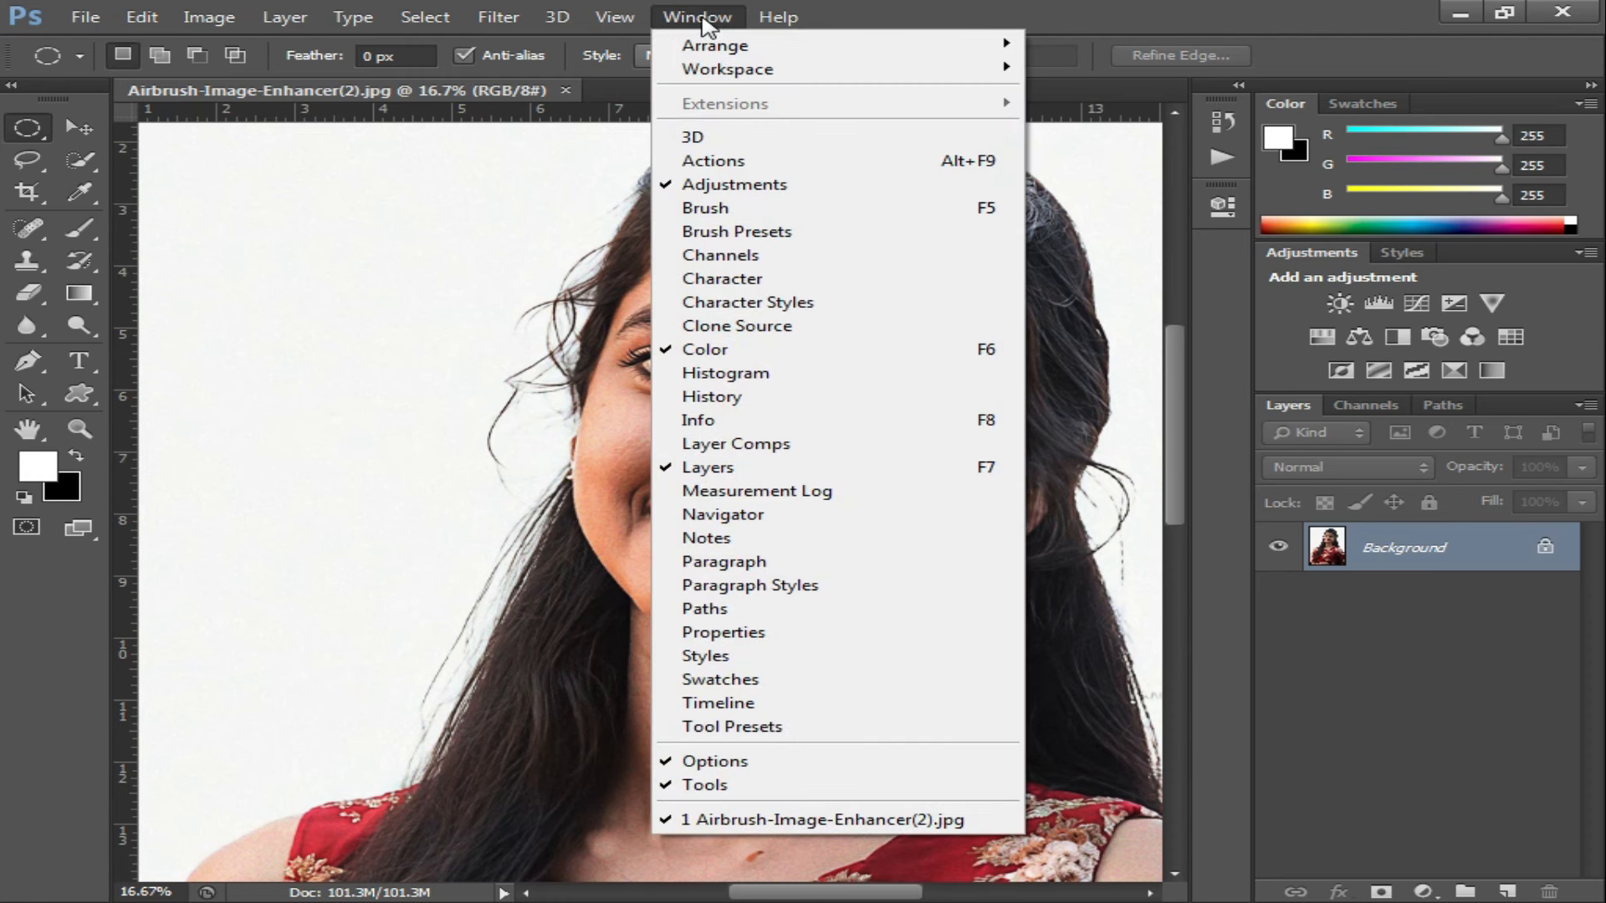
left_click(731, 164)
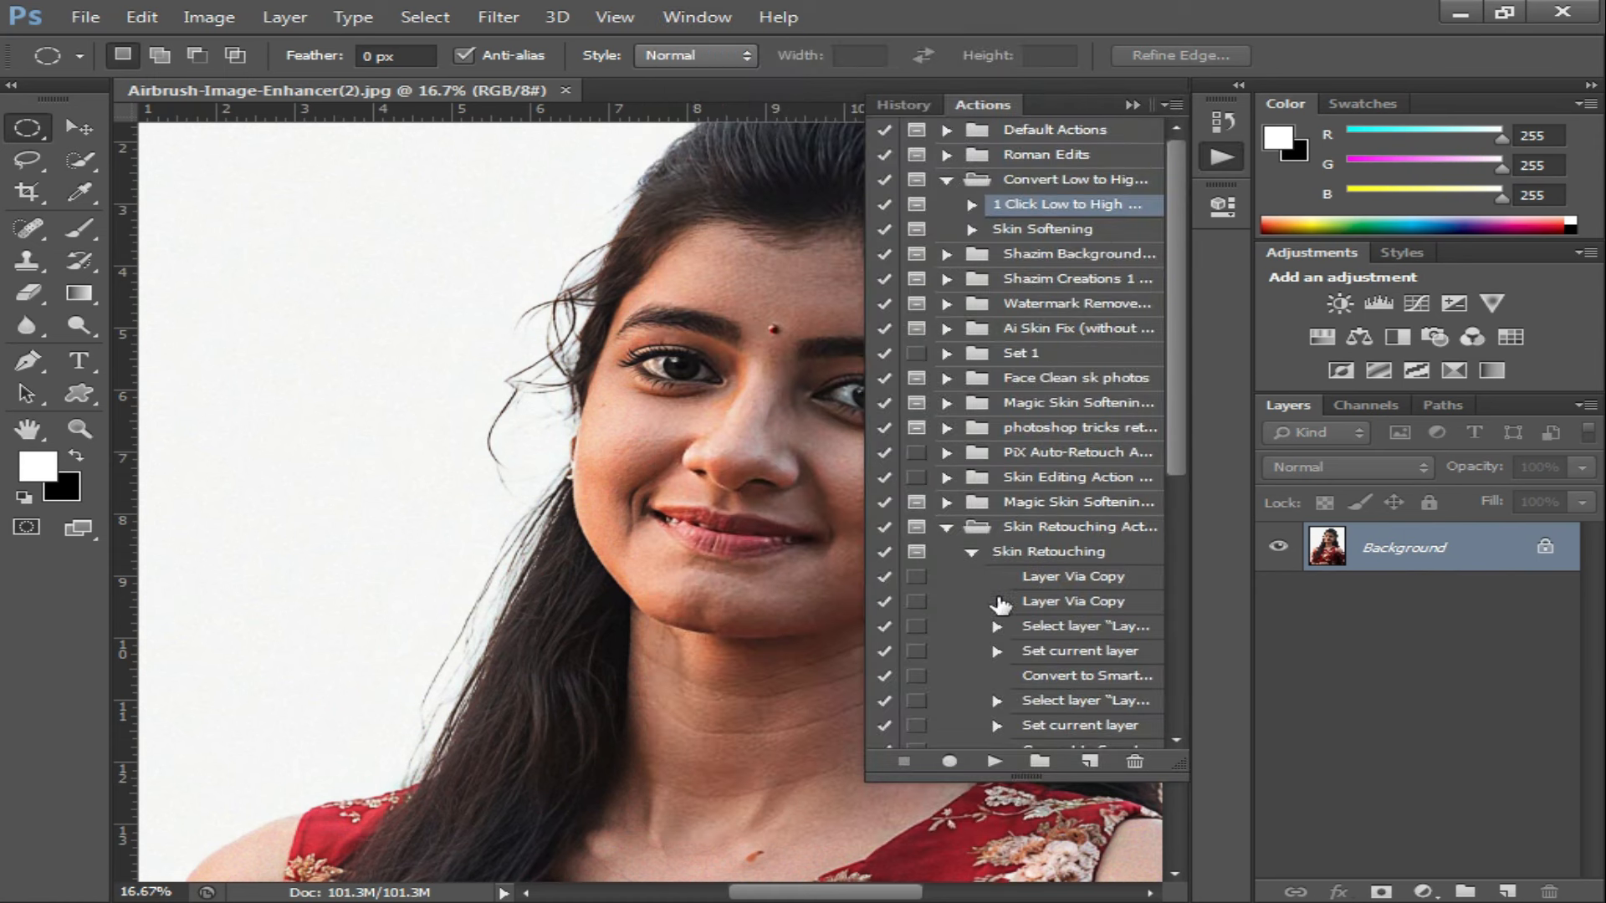
left_click(970, 555)
left_click(944, 528)
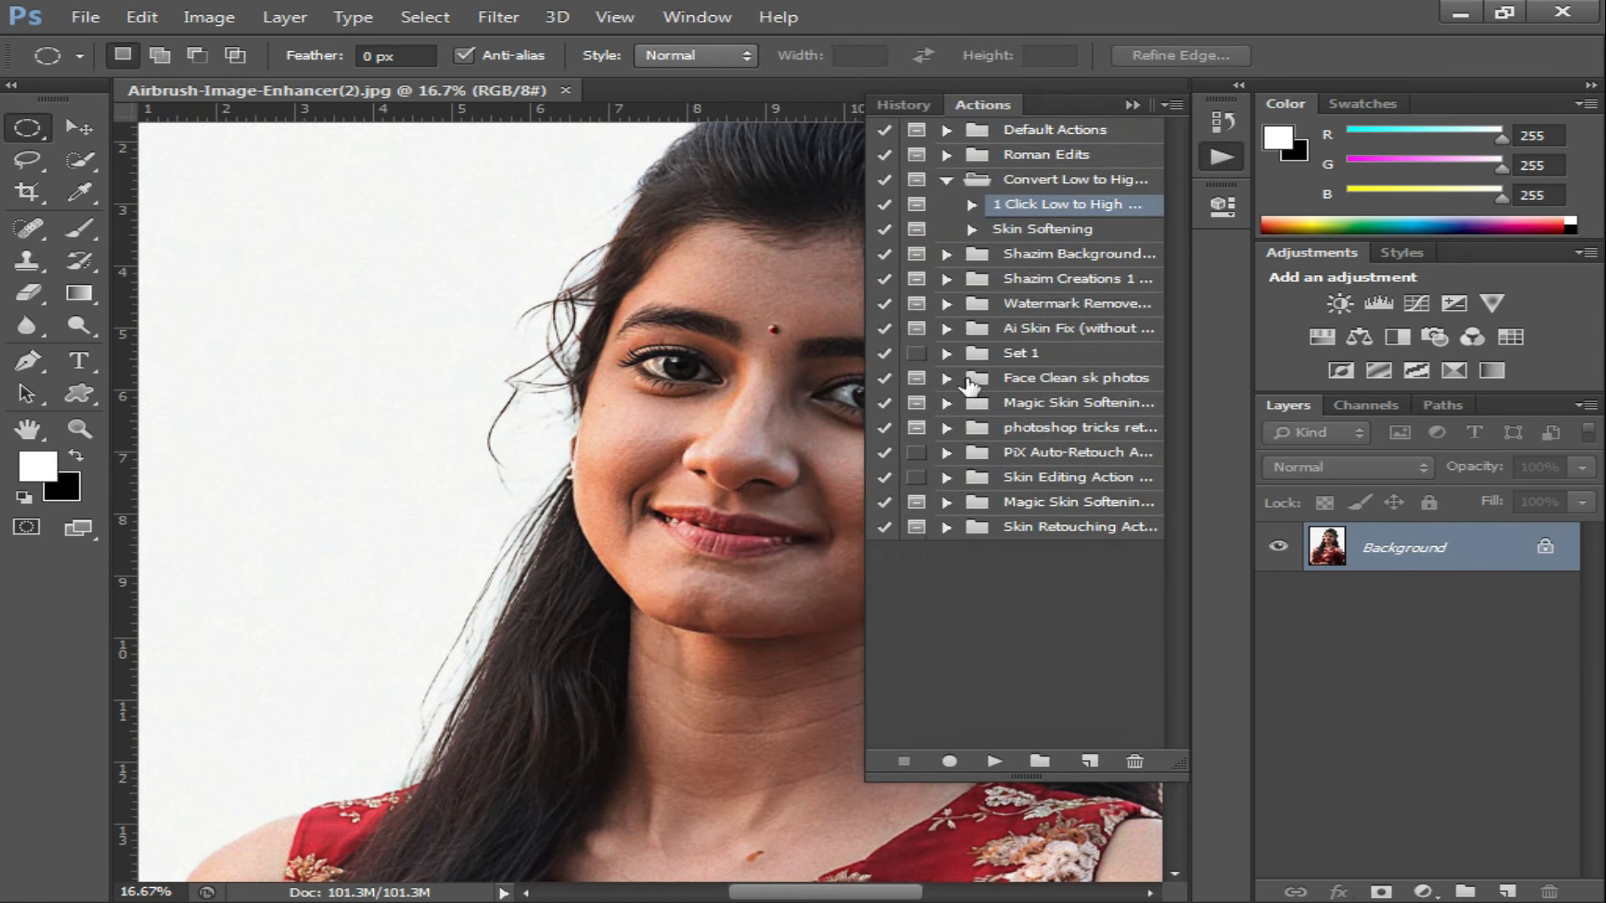
left_click(946, 181)
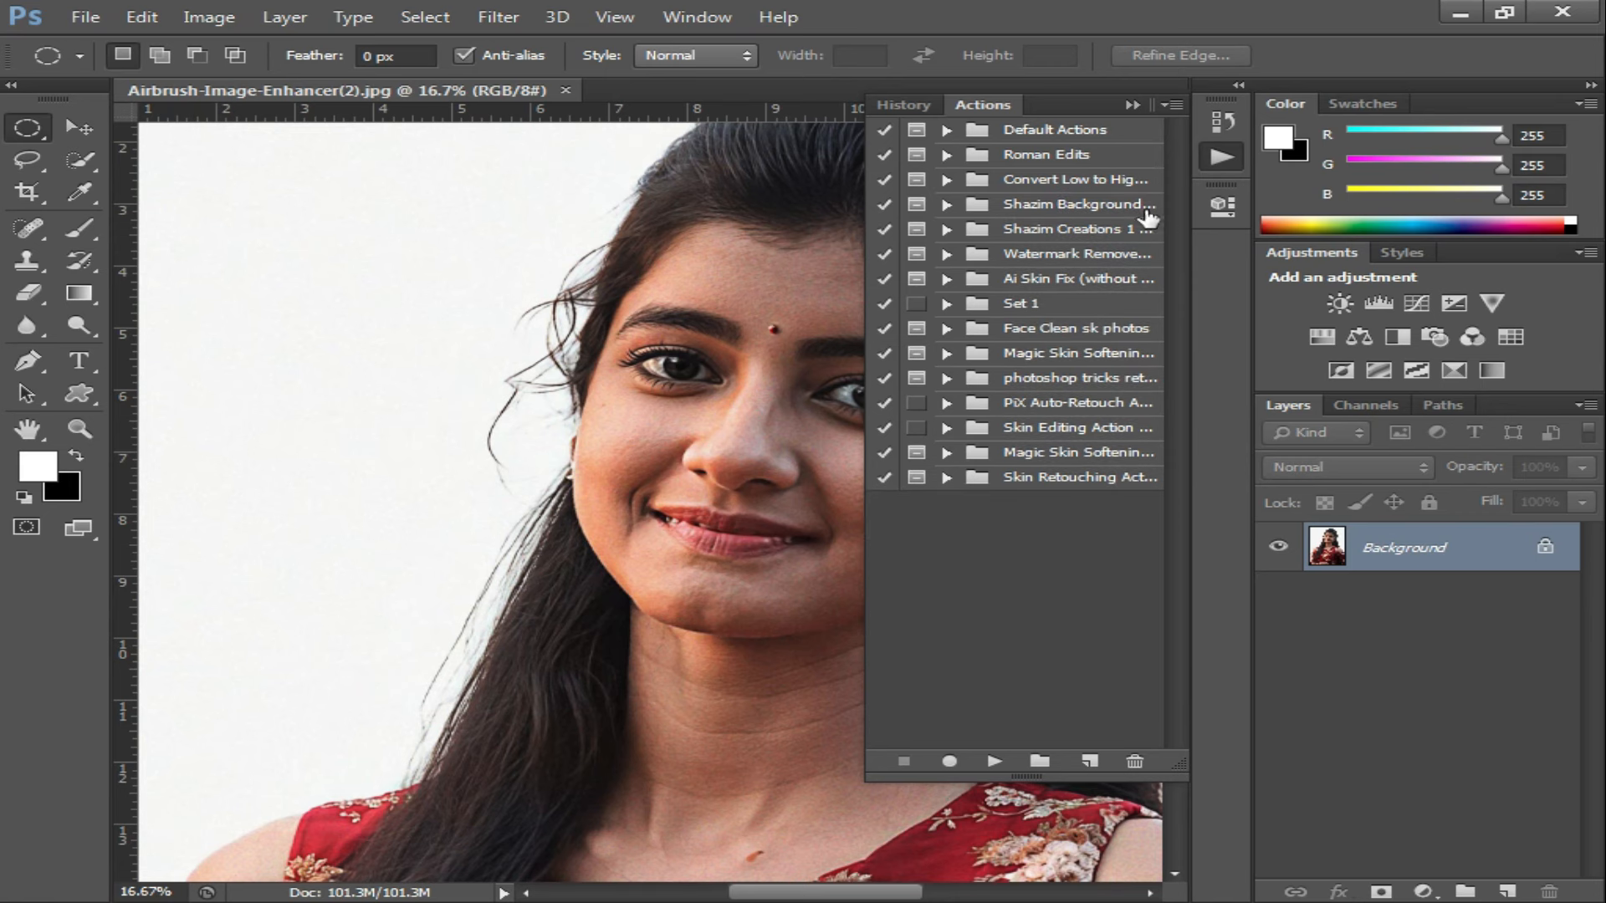
left_click(946, 181)
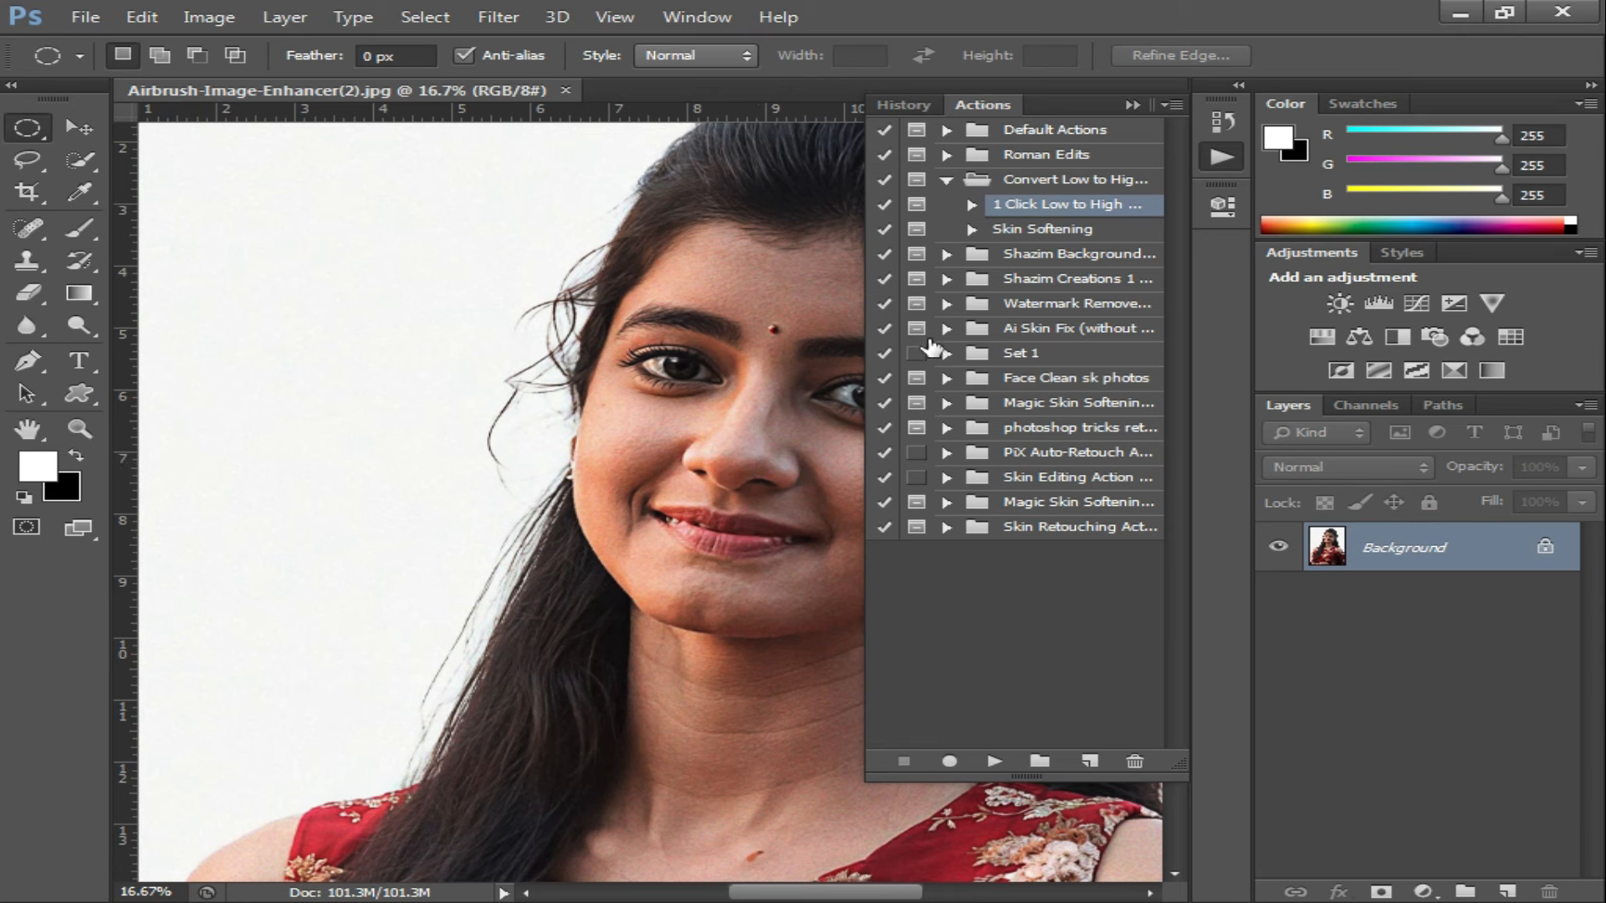
left_click(971, 206)
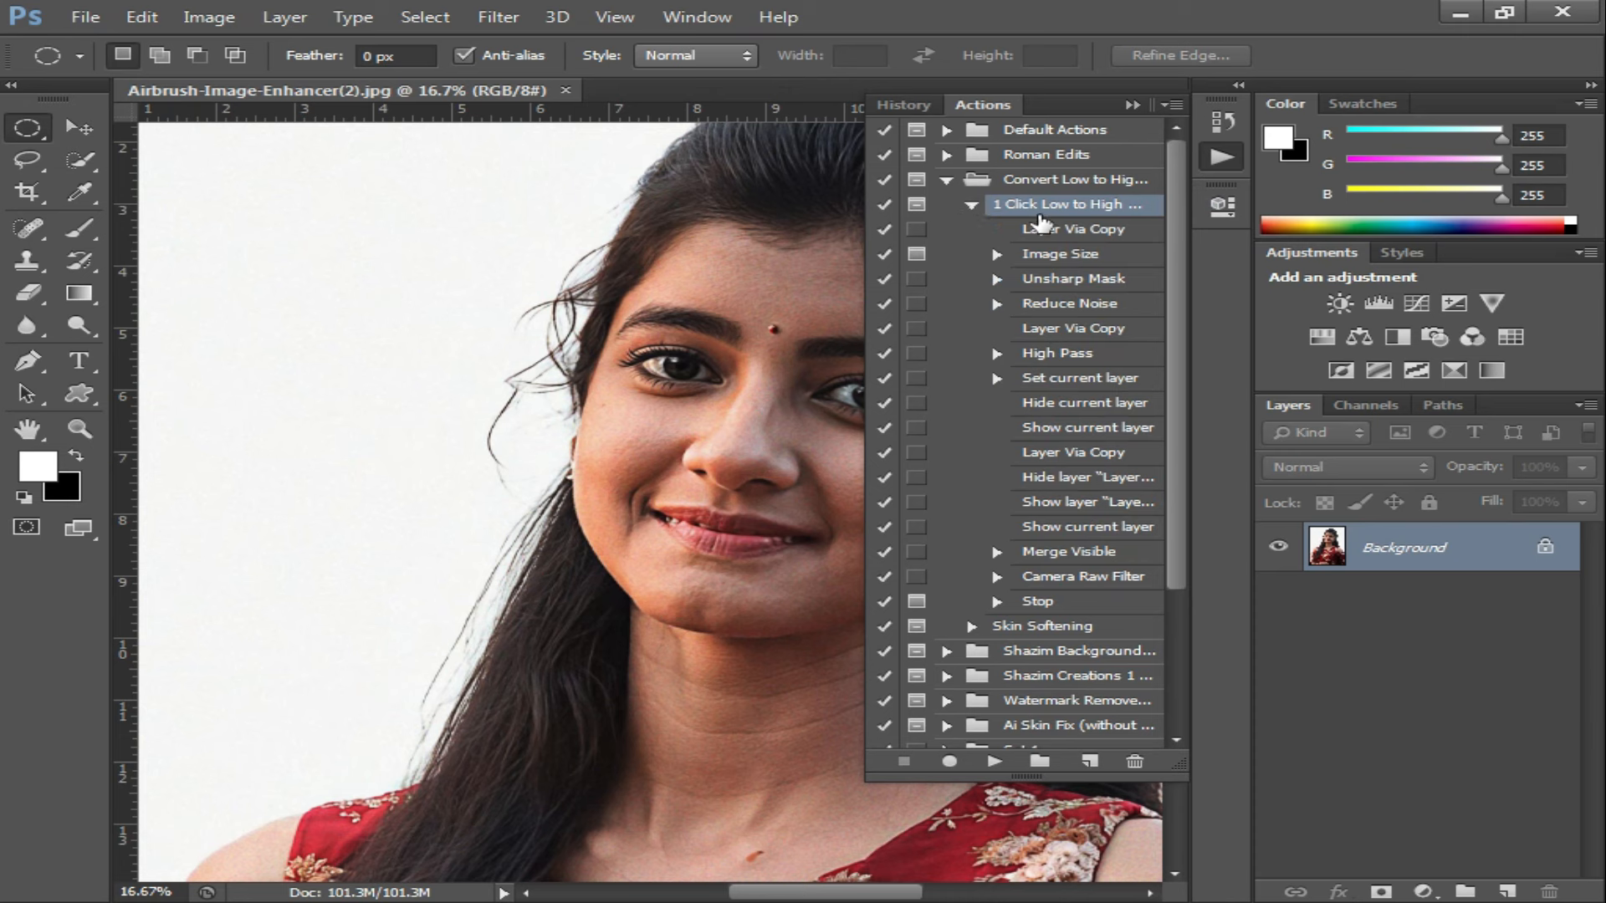
Step: Run the 1 Click Low to High action with a document width of 8 inches, continuing past the Camera Raw Filter command
left_click(995, 762)
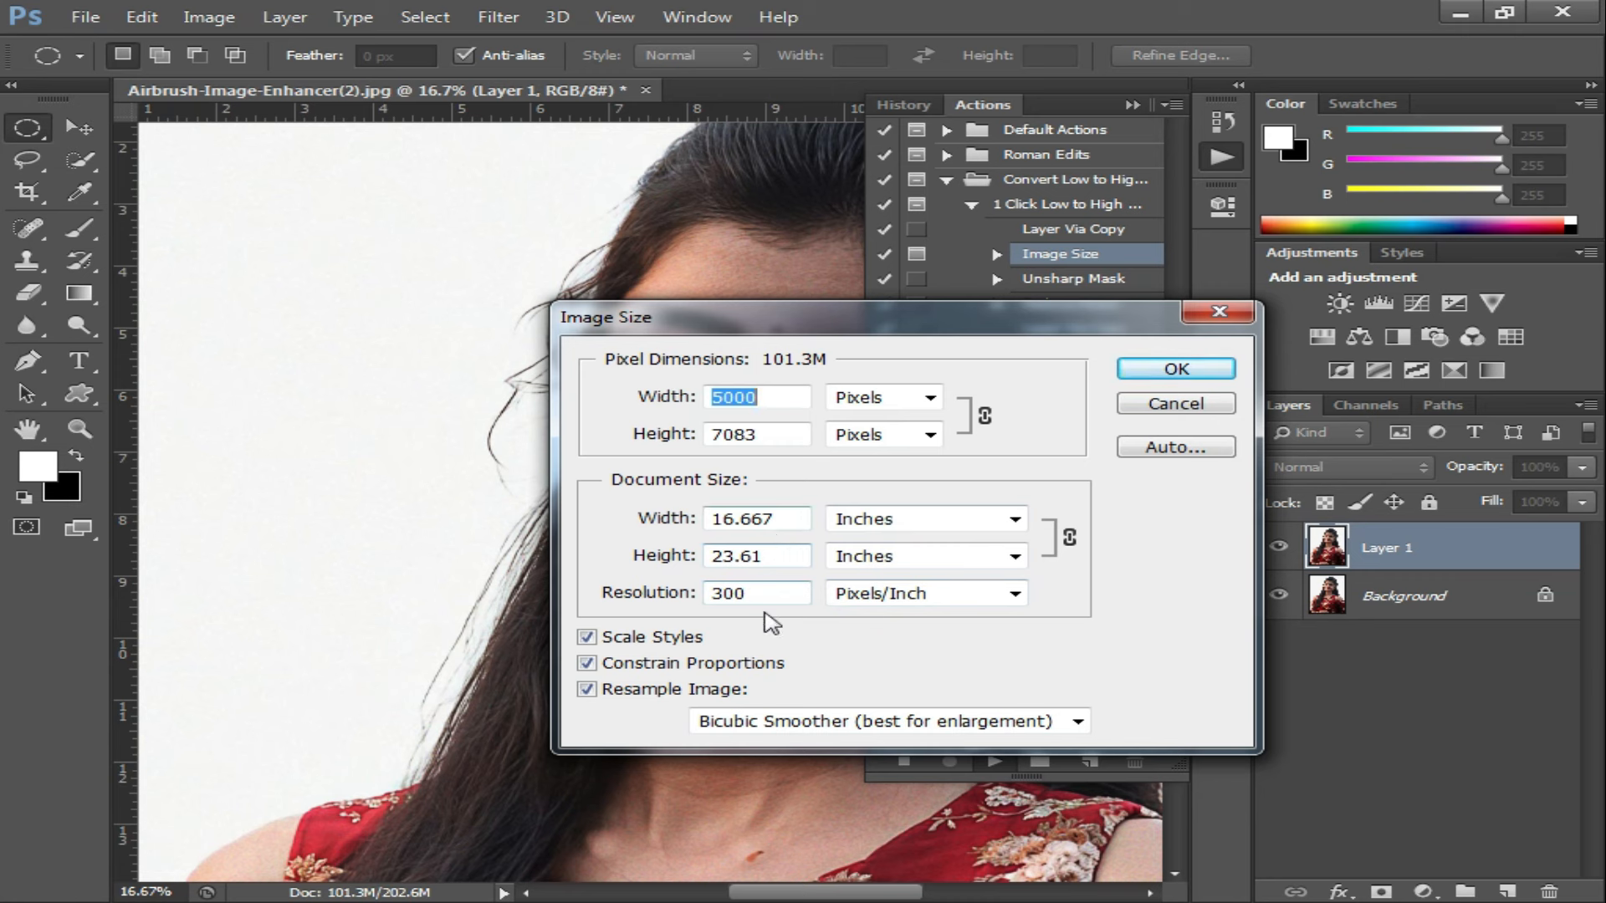
double_click(791, 520)
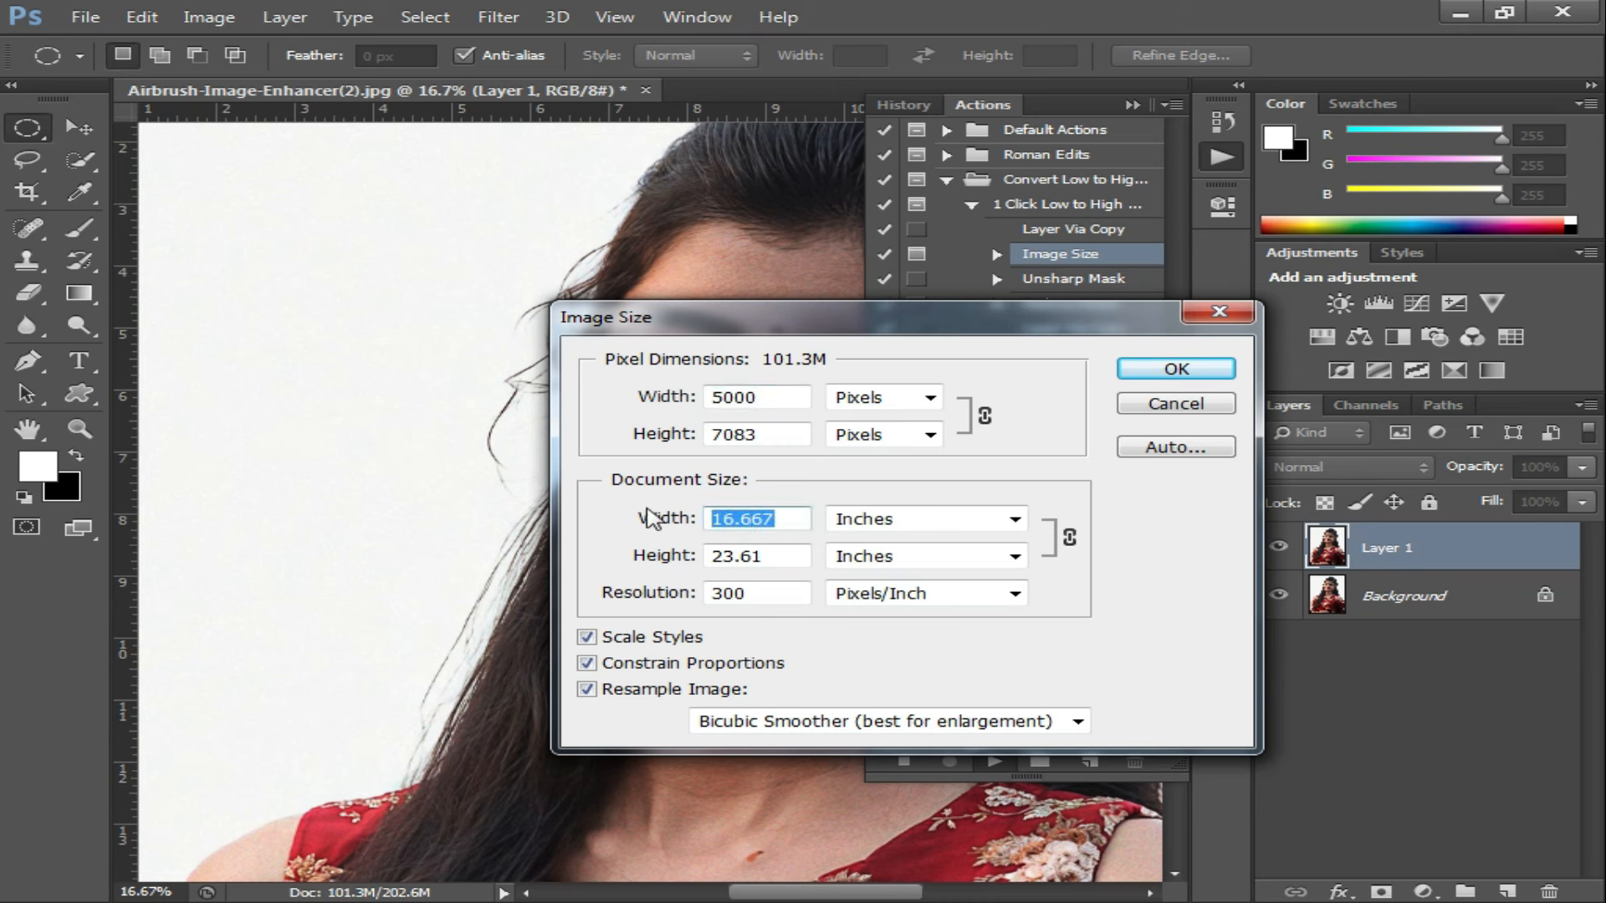
type("8")
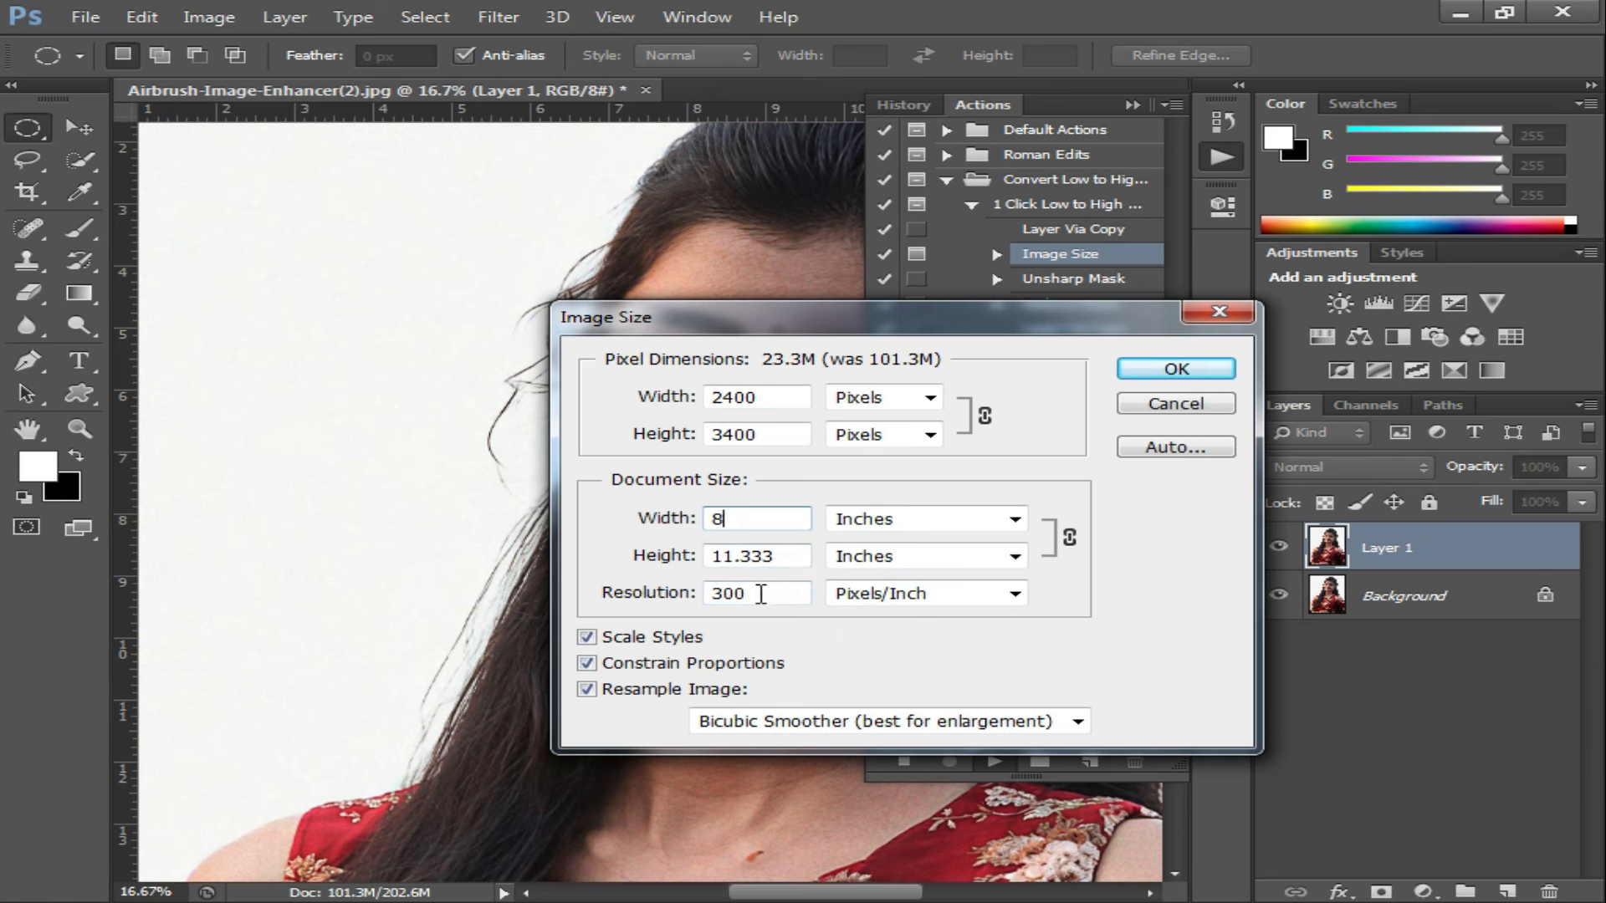
left_click(1175, 369)
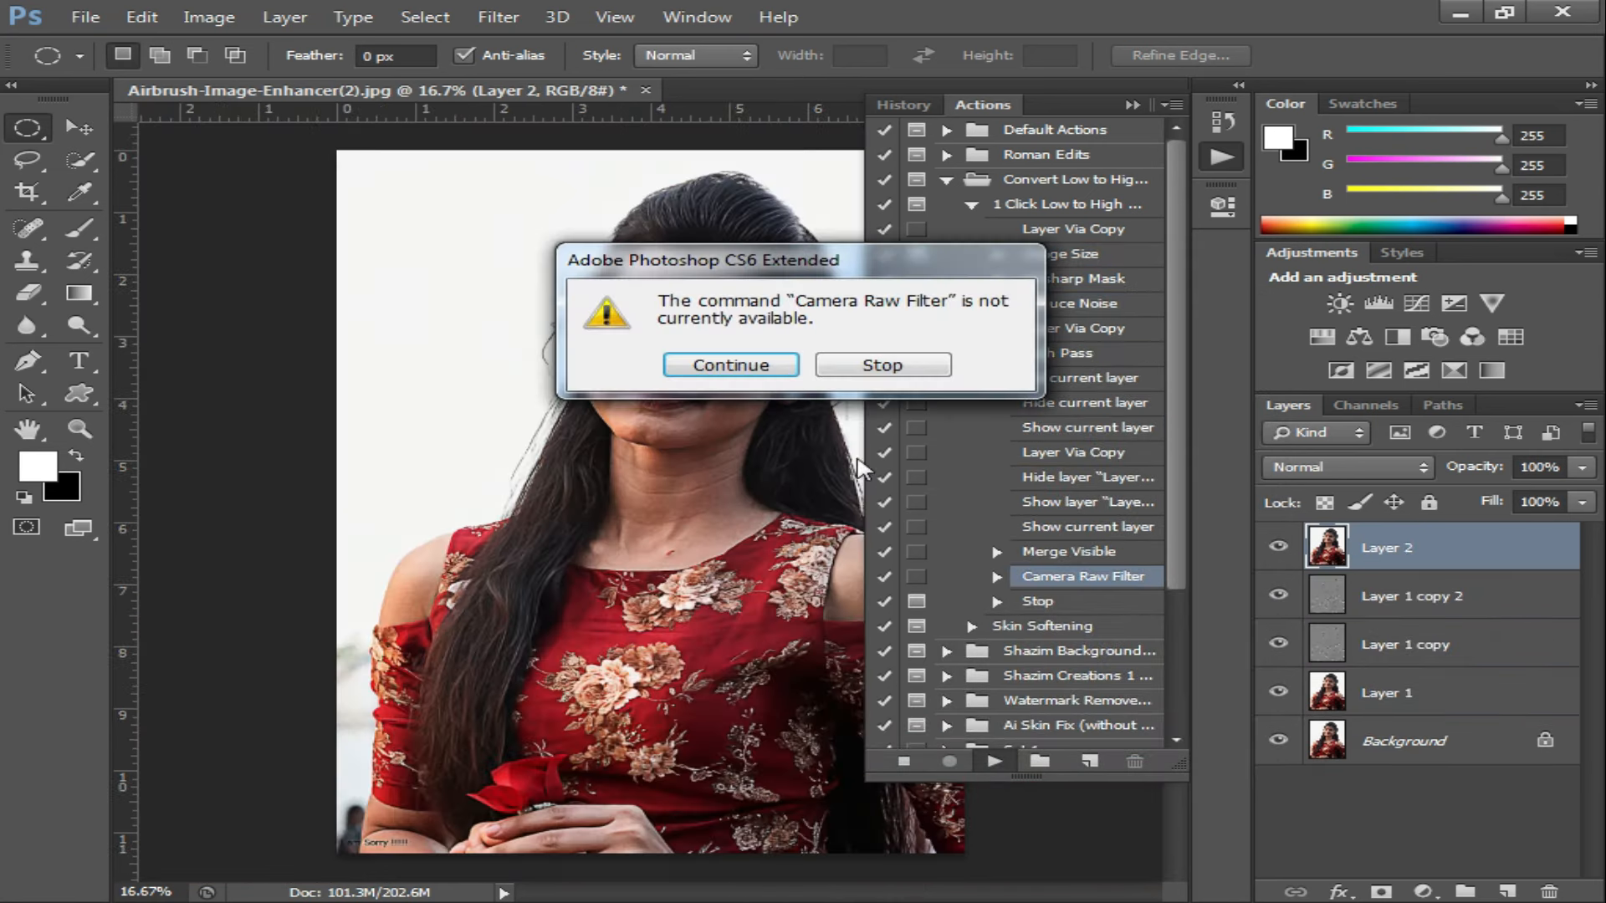
left_click(736, 368)
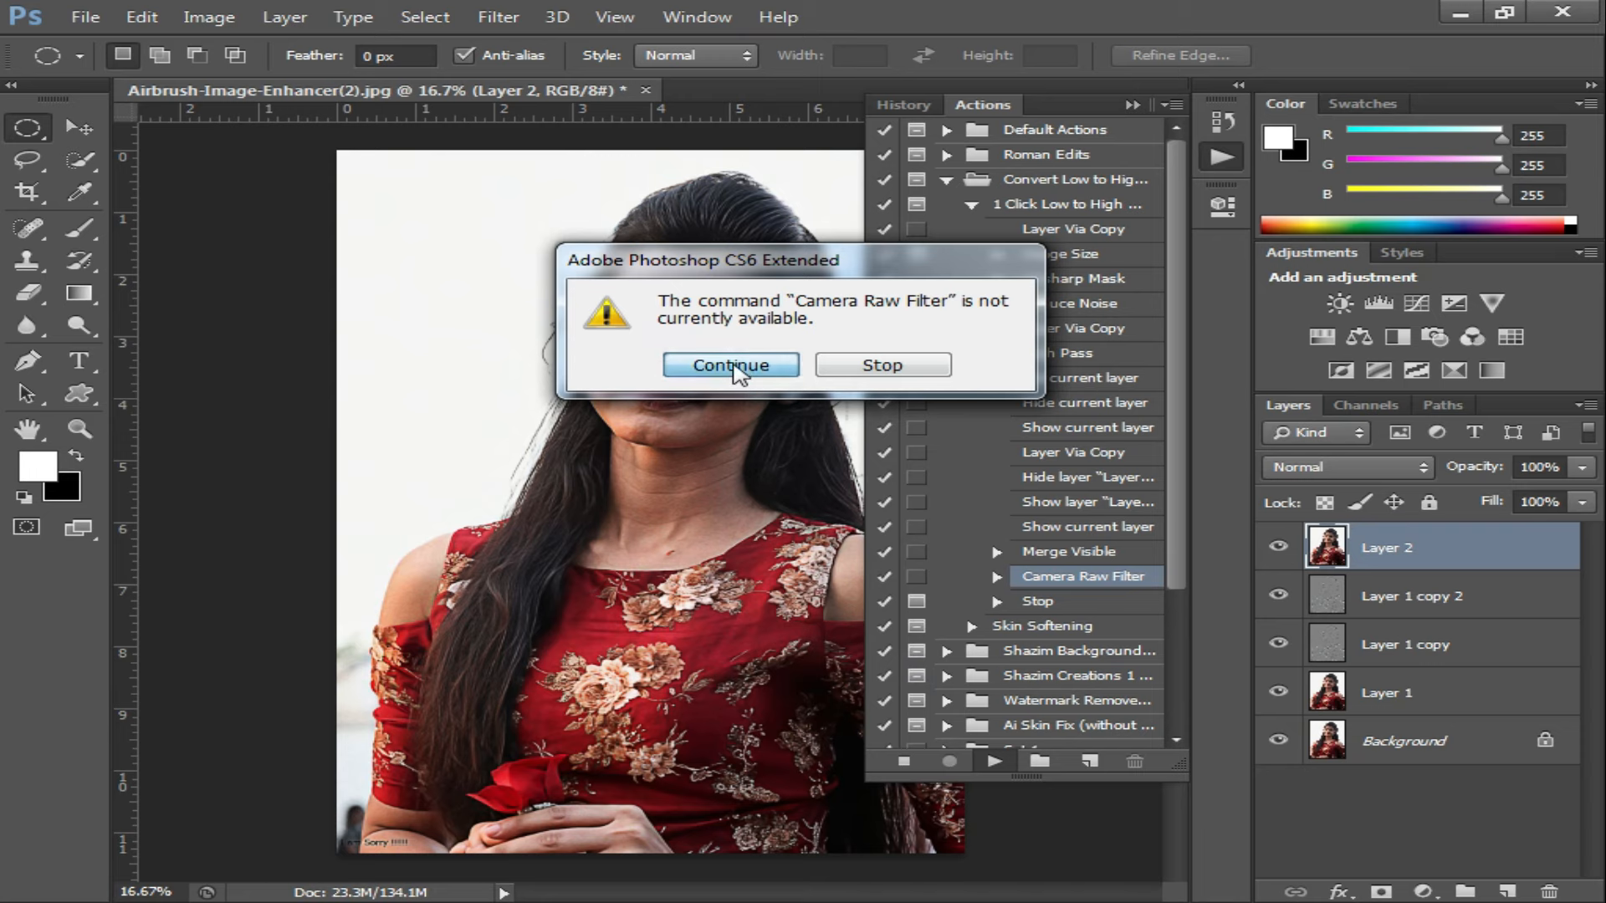
left_click(839, 588)
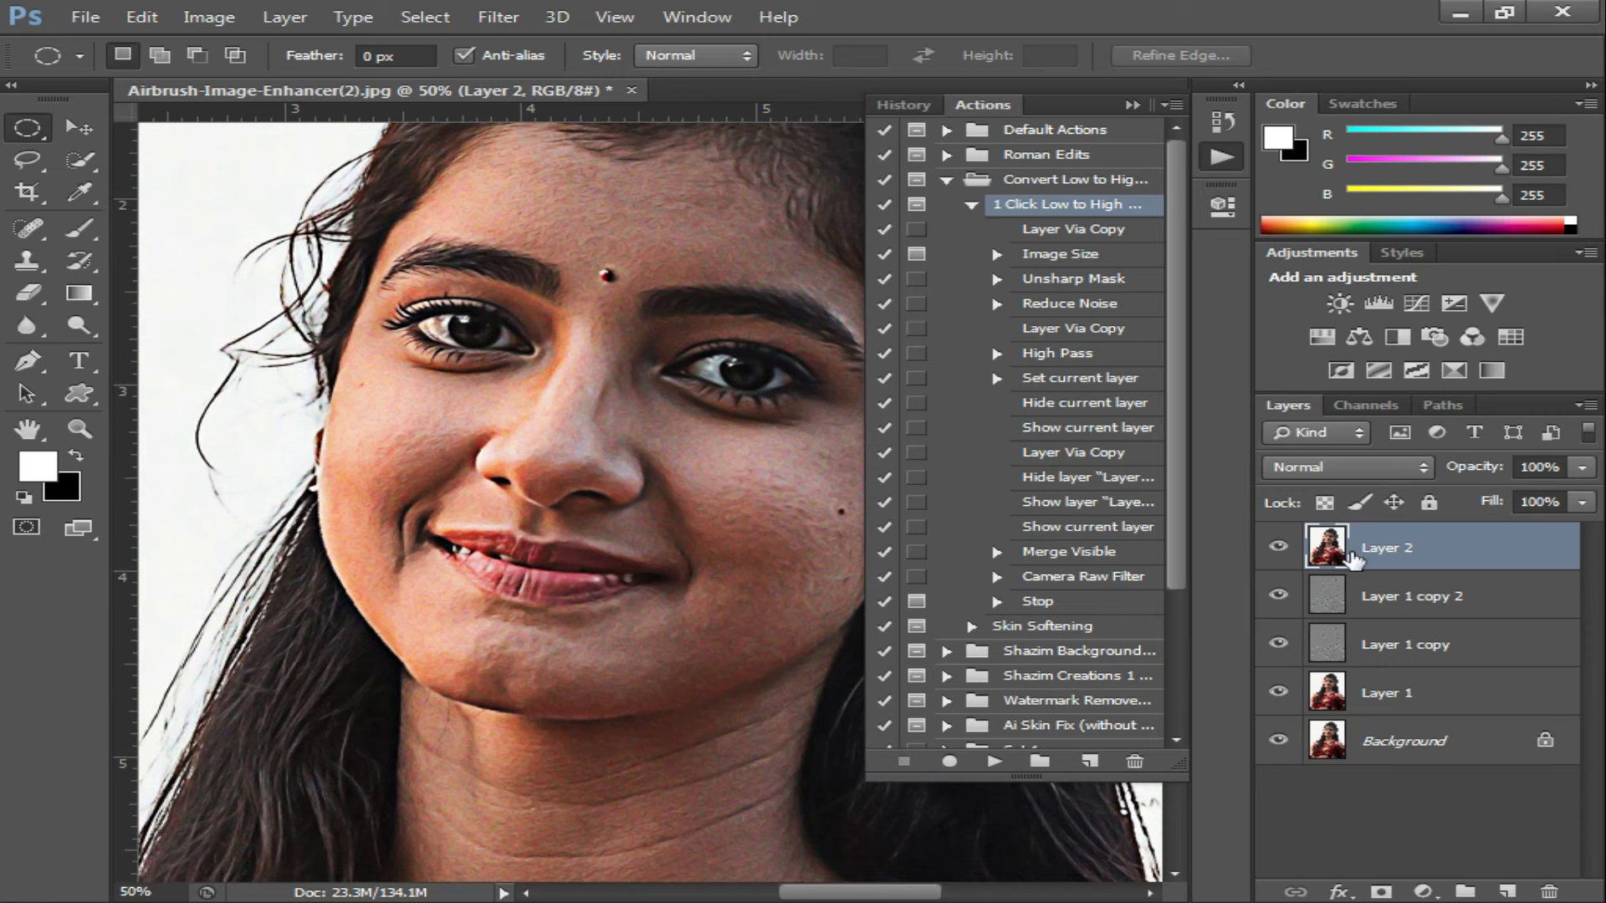
Step: Delete Layer 2 from the layer stack
right_click(1448, 549)
left_click(875, 232)
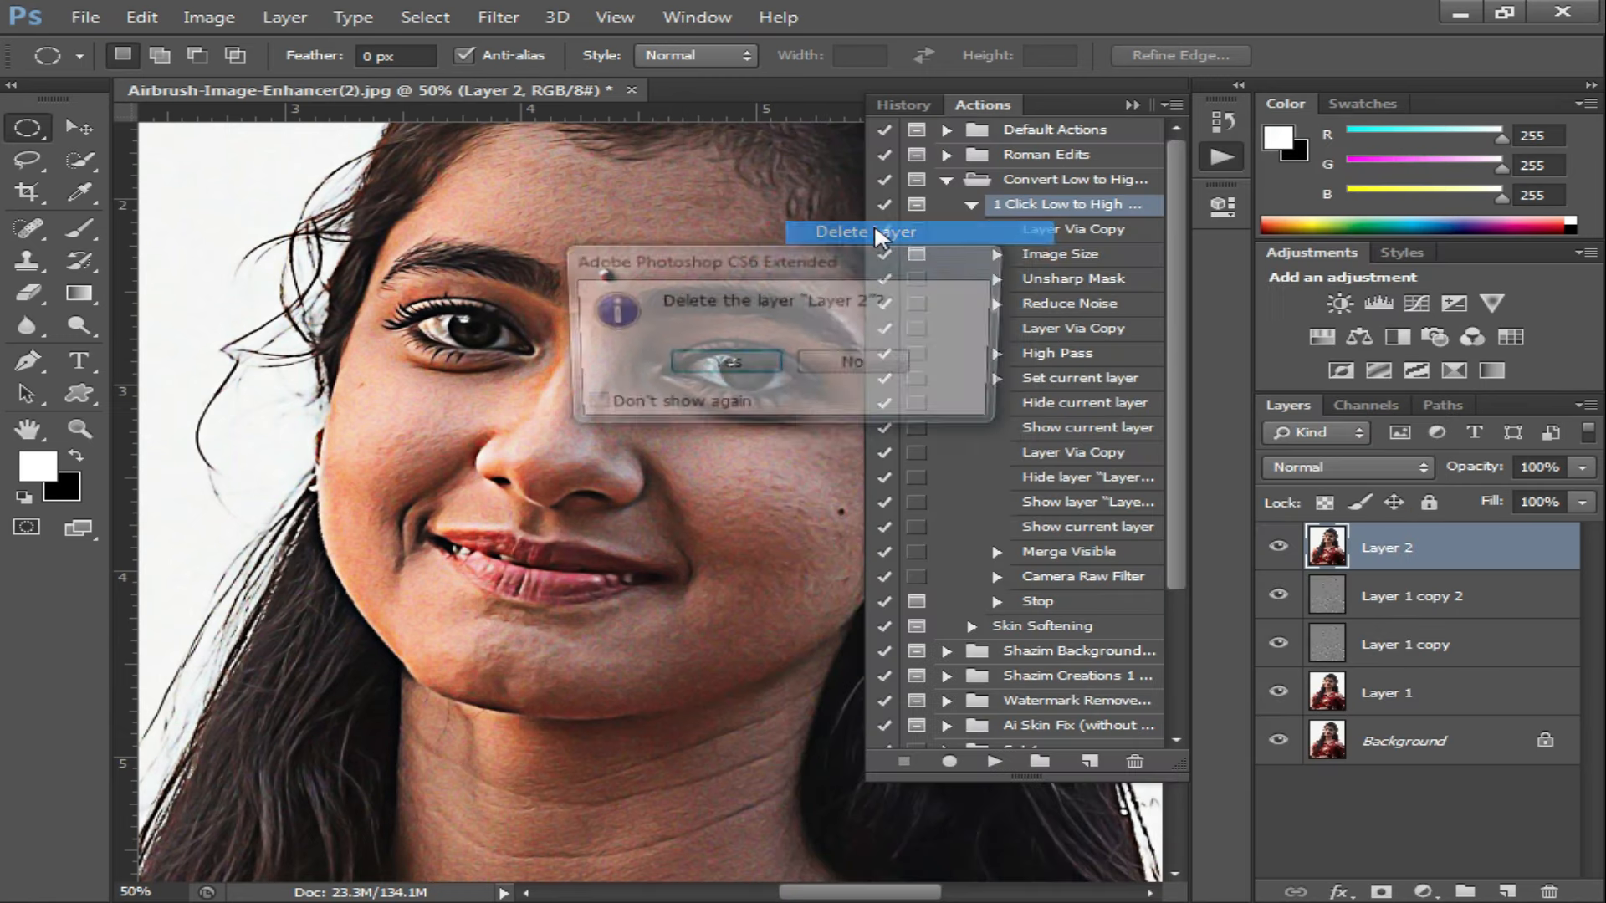
left_click(777, 364)
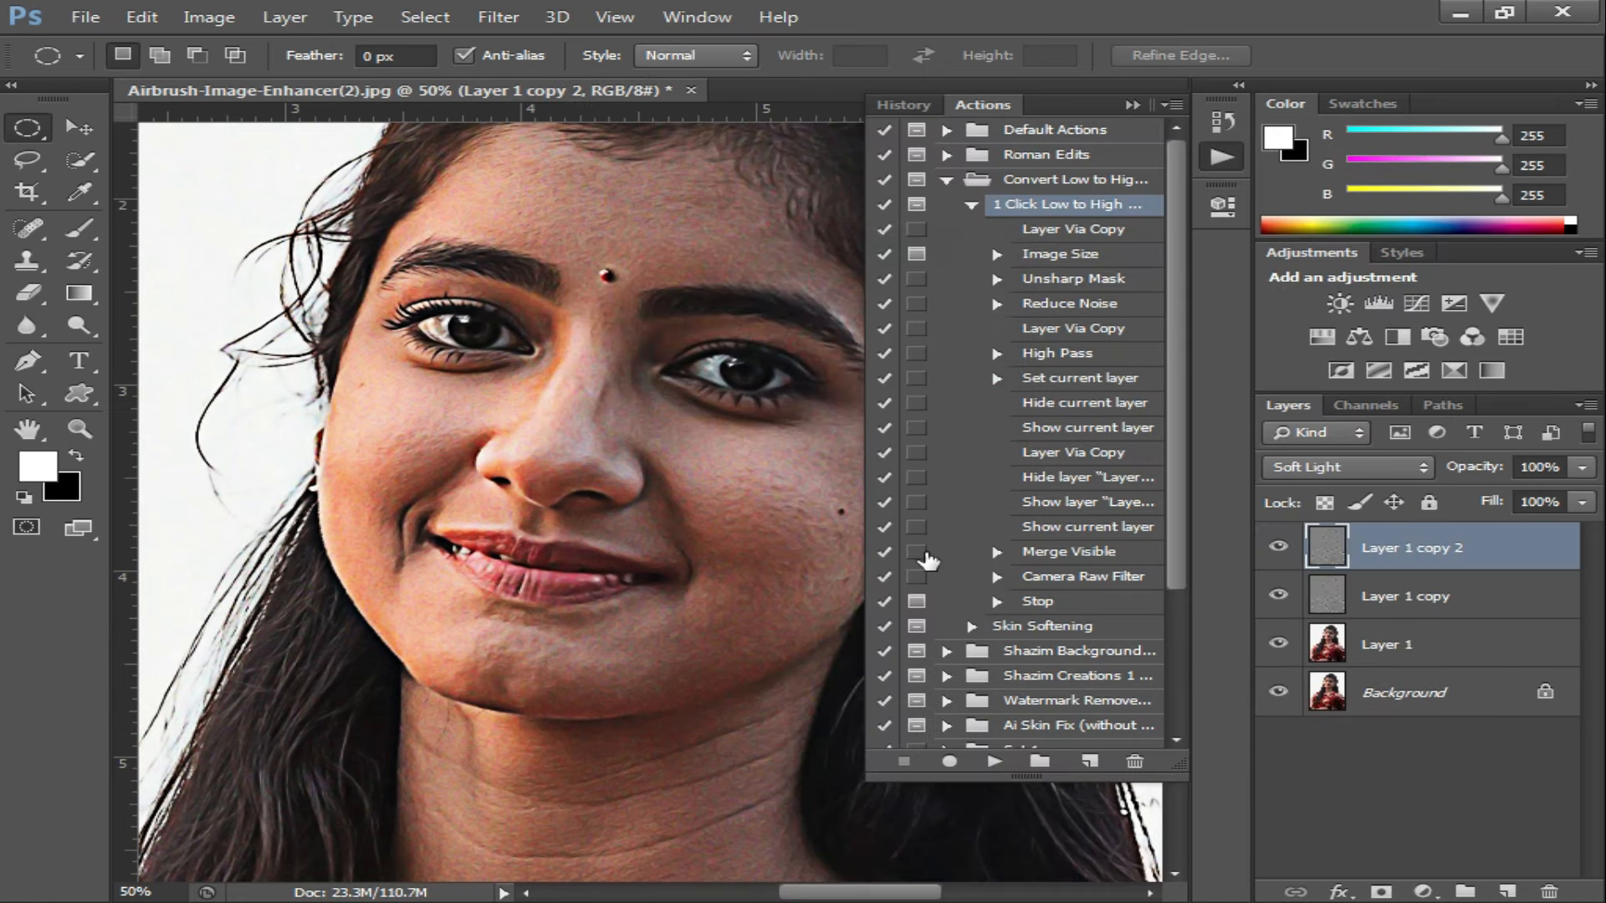
Step: Paint white over the face and neck skin on Layer 1 copy 2 with a 162 px Brush
left_click(81, 227)
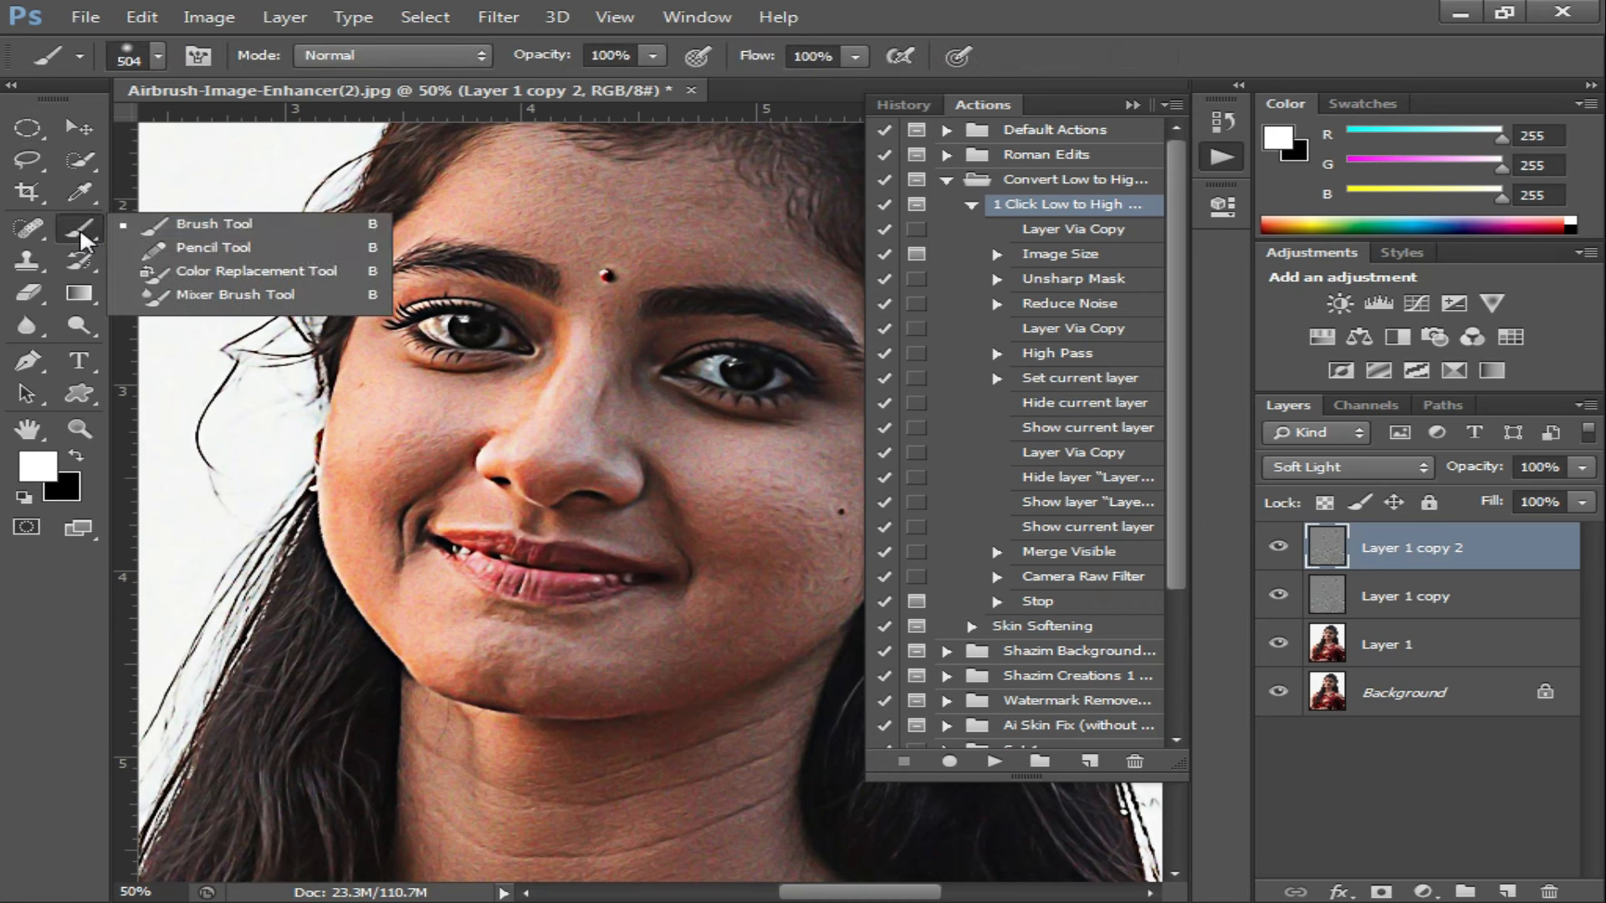
left_click(232, 226)
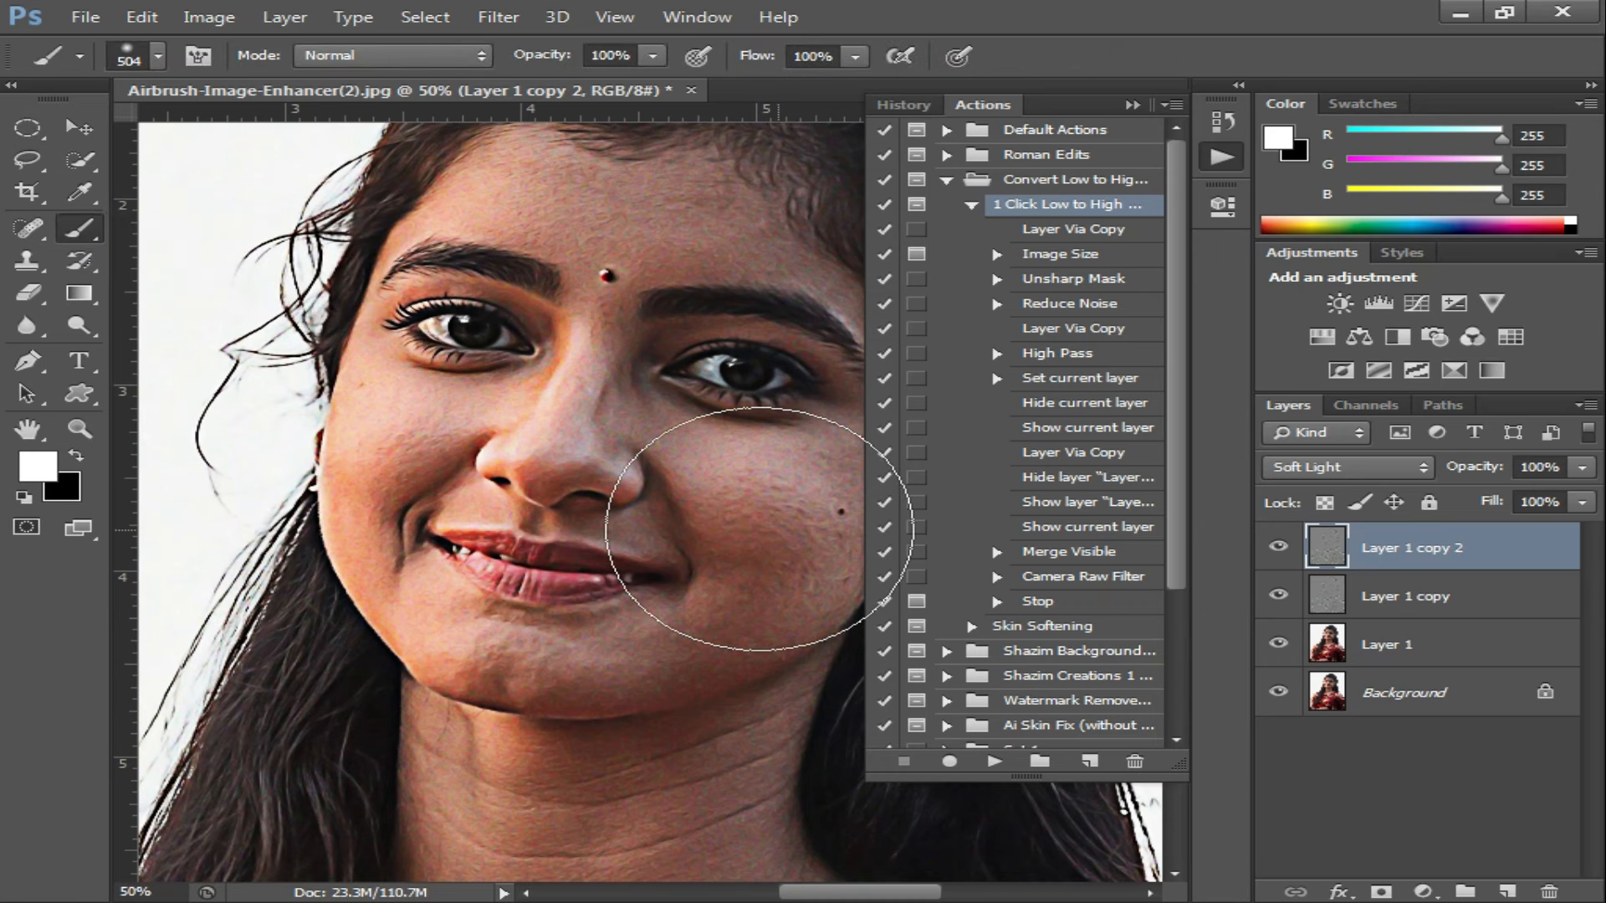
right_click(757, 528)
left_click(997, 580)
mouse_move(724, 475)
left_mouse_down()
mouse_move(783, 467)
mouse_move(681, 635)
mouse_move(702, 638)
mouse_move(513, 663)
mouse_move(351, 481)
mouse_move(661, 544)
mouse_move(711, 502)
mouse_move(360, 393)
mouse_move(519, 335)
mouse_move(797, 407)
mouse_move(803, 468)
mouse_move(585, 251)
mouse_move(686, 209)
mouse_move(428, 275)
mouse_move(460, 280)
mouse_move(556, 172)
mouse_move(673, 289)
mouse_move(740, 431)
mouse_move(635, 352)
left_mouse_up()
left_click_drag(460, 677, 544, 493)
mouse_move(423, 402)
left_mouse_down()
mouse_move(385, 652)
mouse_move(340, 764)
mouse_move(680, 733)
mouse_move(763, 656)
mouse_move(728, 376)
mouse_move(481, 449)
mouse_move(416, 717)
mouse_move(631, 644)
left_mouse_up()
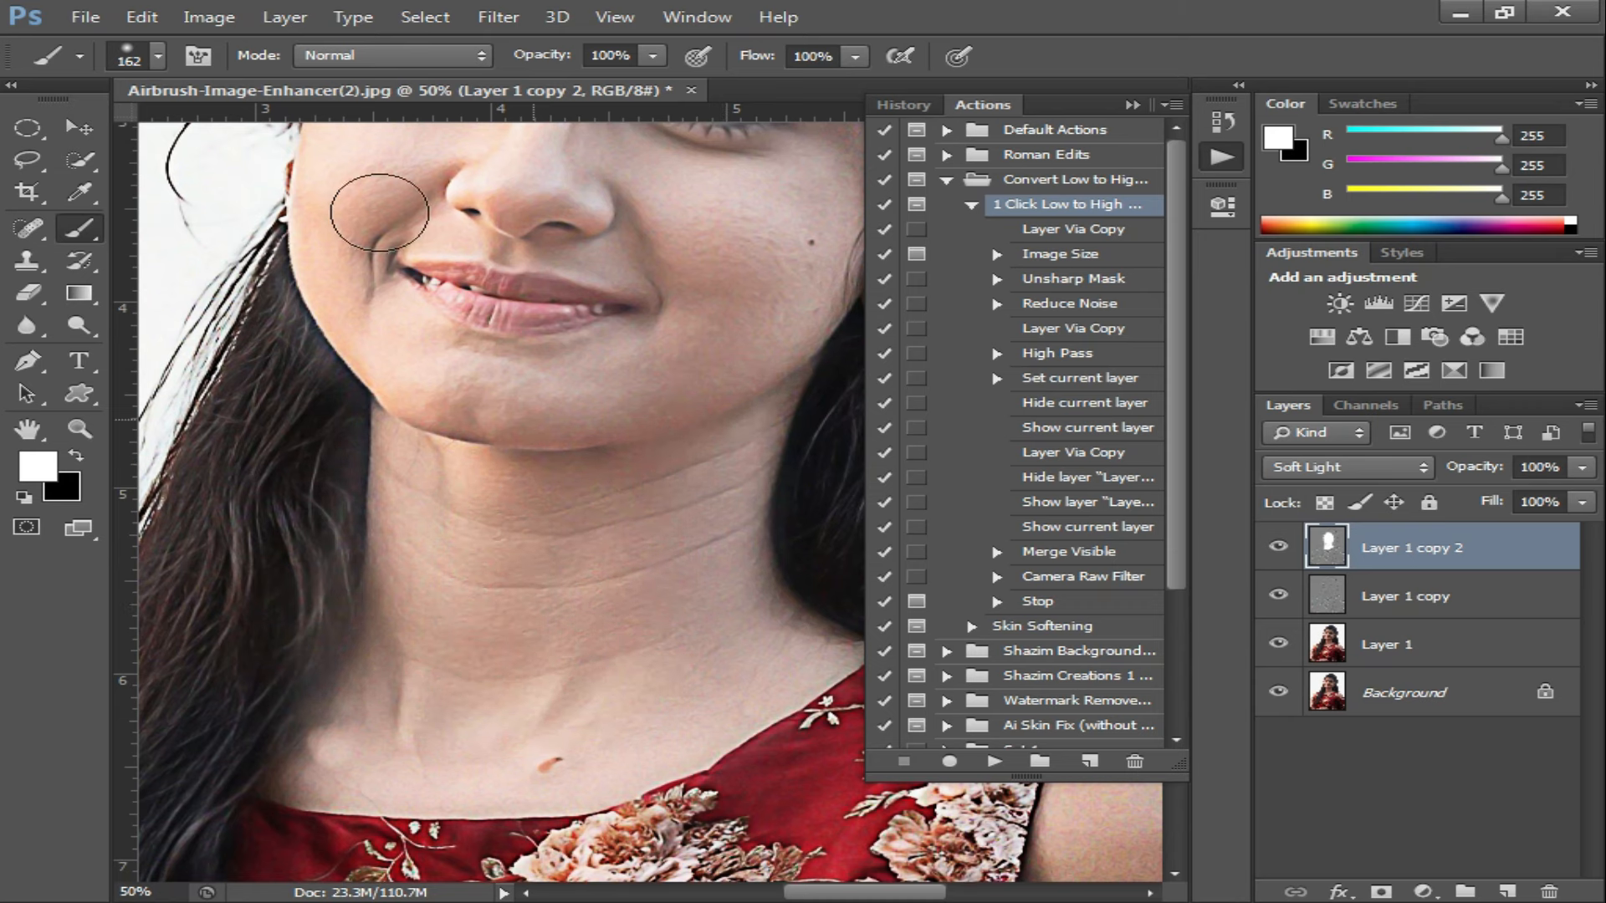
Step: Paint white over the bare skin of both shoulders on Layer 1 copy 2
key("ctrl+minus")
left_click_drag(617, 527, 452, 351)
mouse_move(791, 446)
left_mouse_down()
mouse_move(752, 557)
mouse_move(917, 568)
mouse_move(917, 536)
mouse_move(750, 456)
mouse_move(817, 515)
mouse_move(839, 504)
mouse_move(762, 402)
mouse_move(817, 534)
left_mouse_up()
key("ctrl+minus")
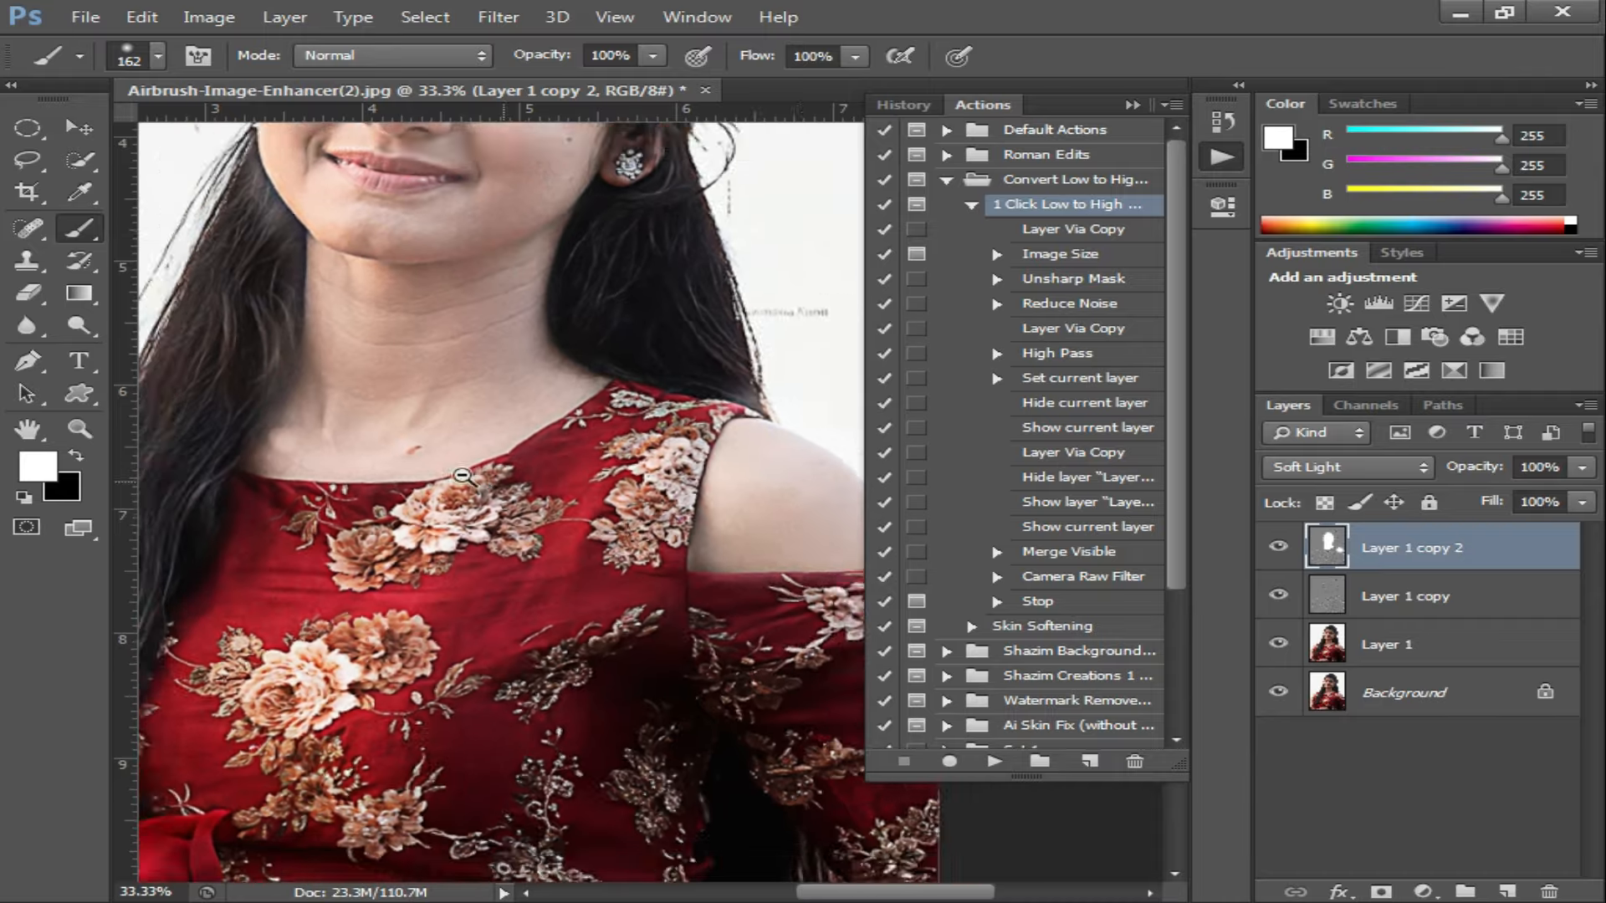
left_click_drag(507, 483, 781, 519)
mouse_move(368, 505)
left_mouse_down()
mouse_move(348, 591)
mouse_move(359, 574)
left_mouse_up()
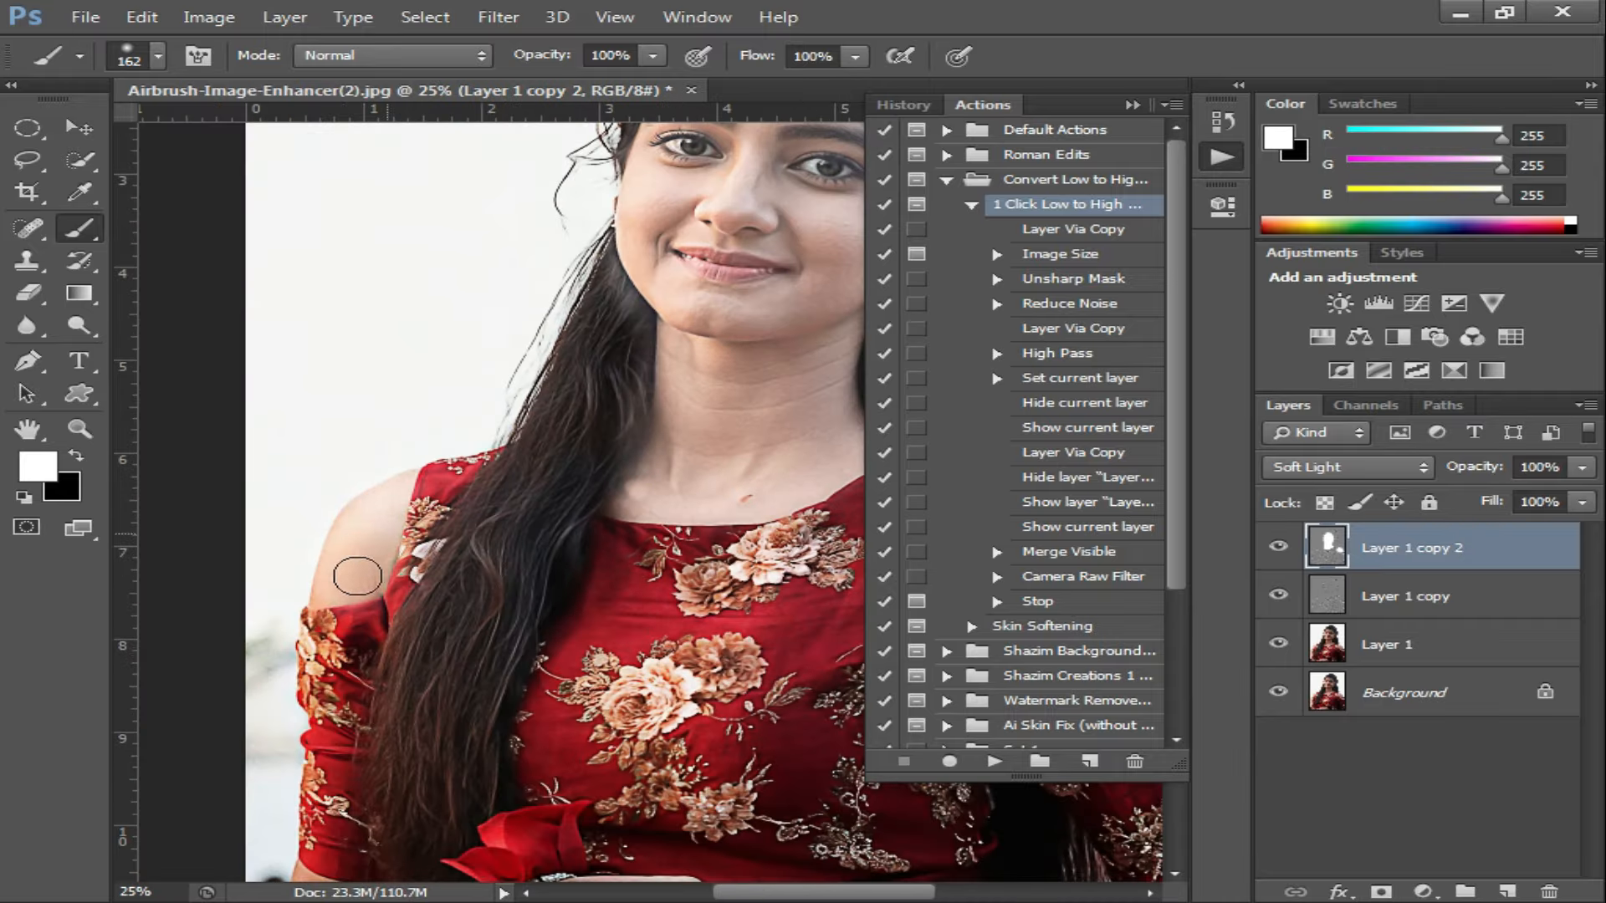
left_click_drag(728, 376, 571, 584)
Step: Set the Fill of Layer 1 copy 2 to 66% and merge all visible layers
left_click(631, 509, "ctrl")
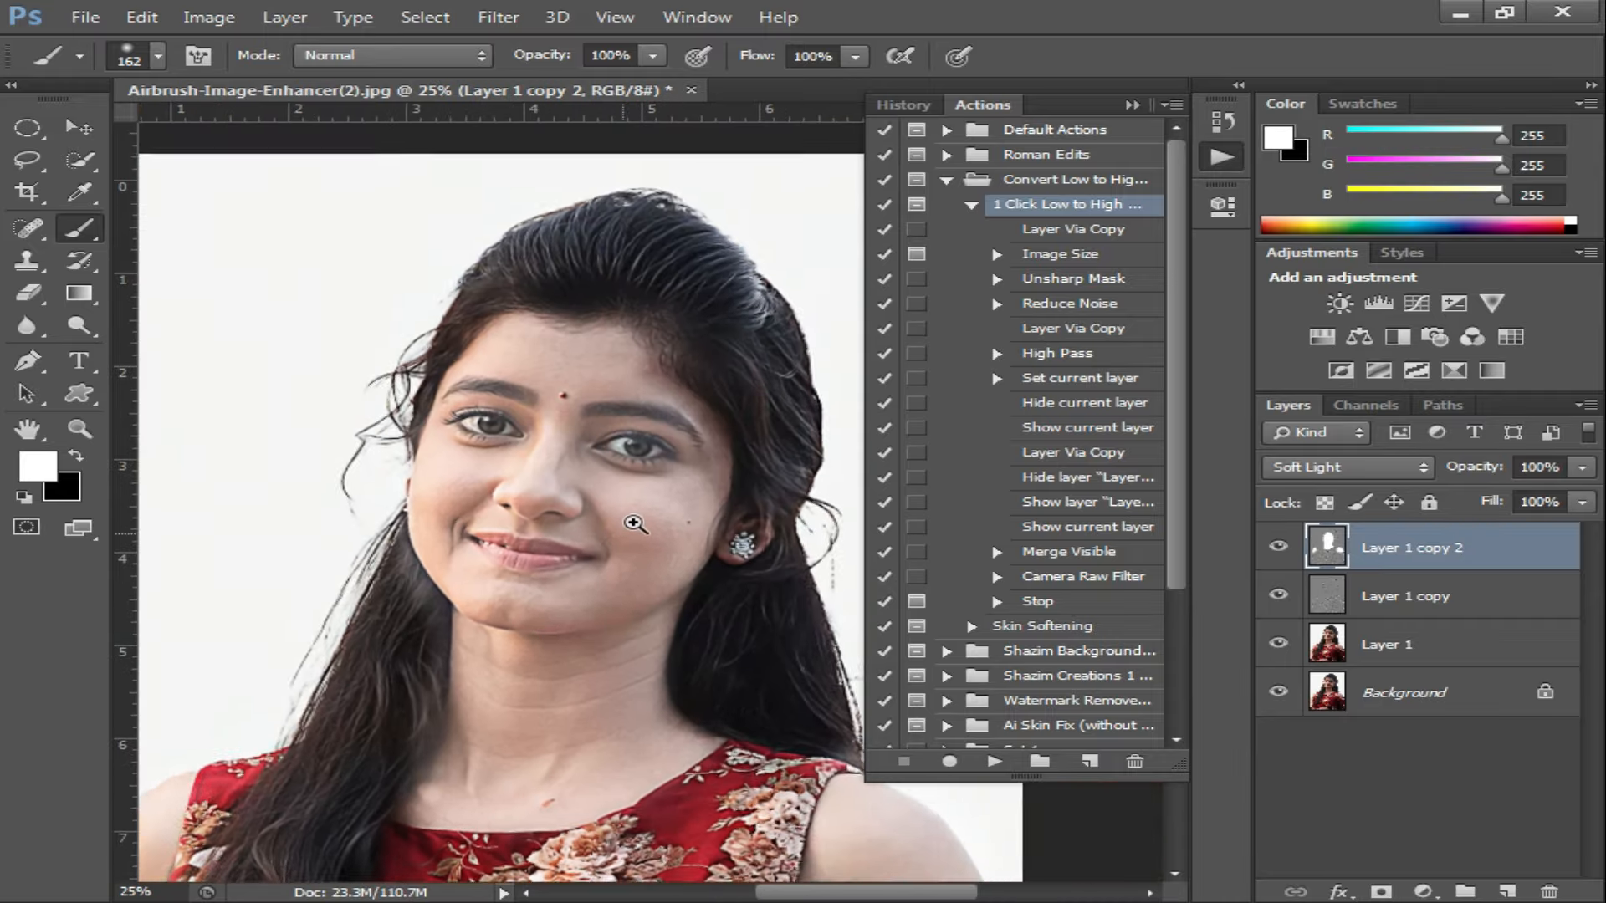
left_click(631, 509, "ctrl")
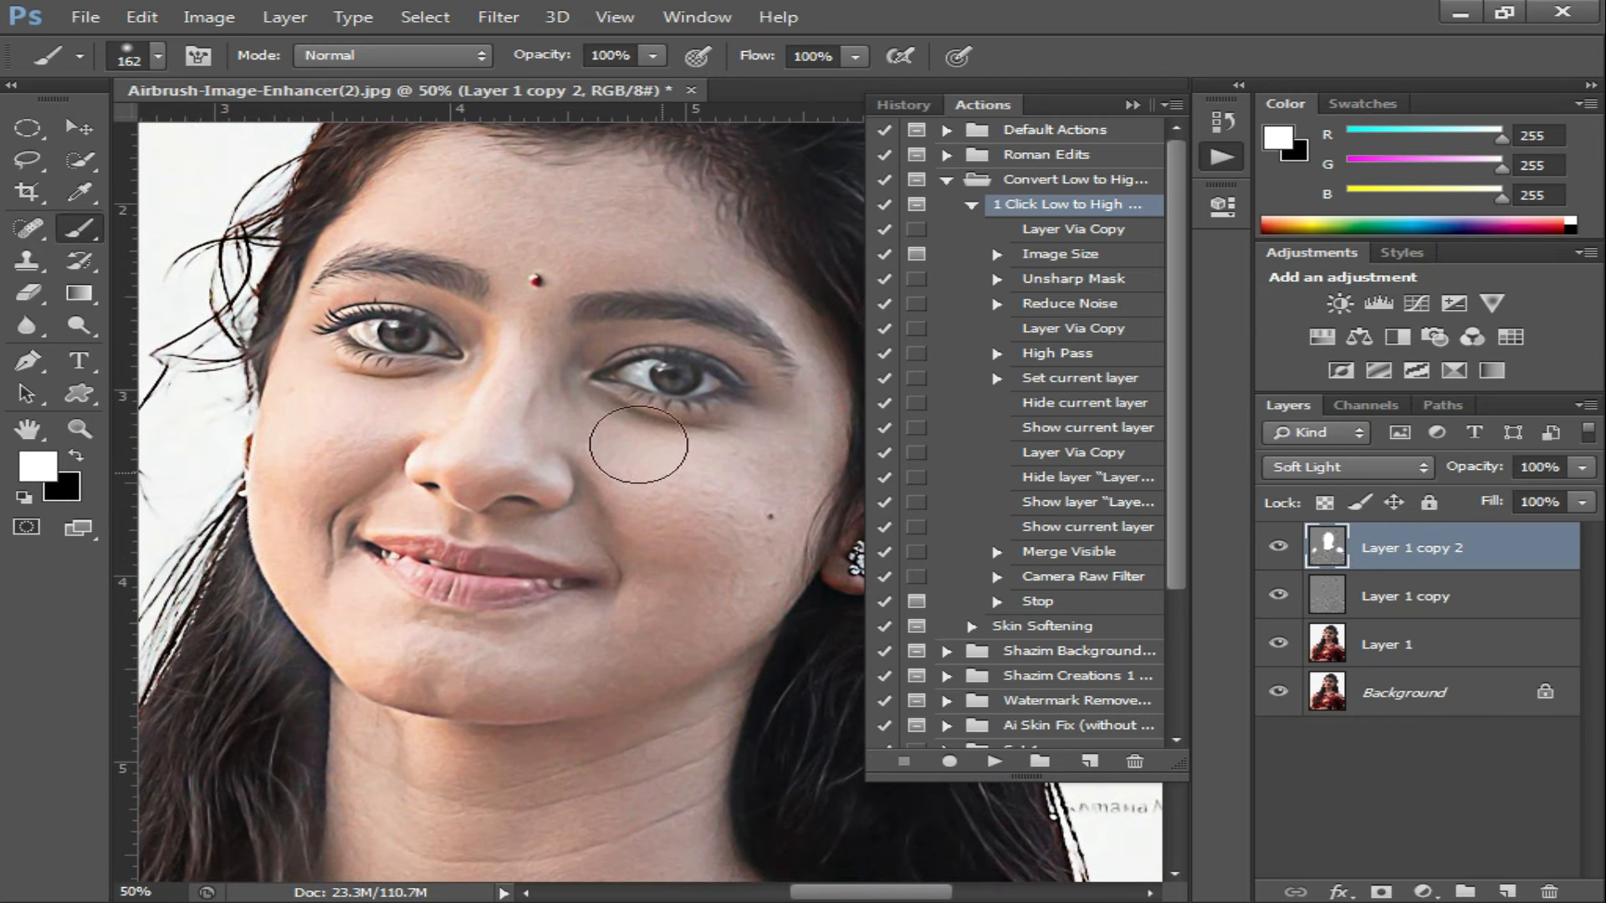
left_click(670, 512, "alt")
left_click(641, 504, "ctrl")
left_click(642, 504, "ctrl")
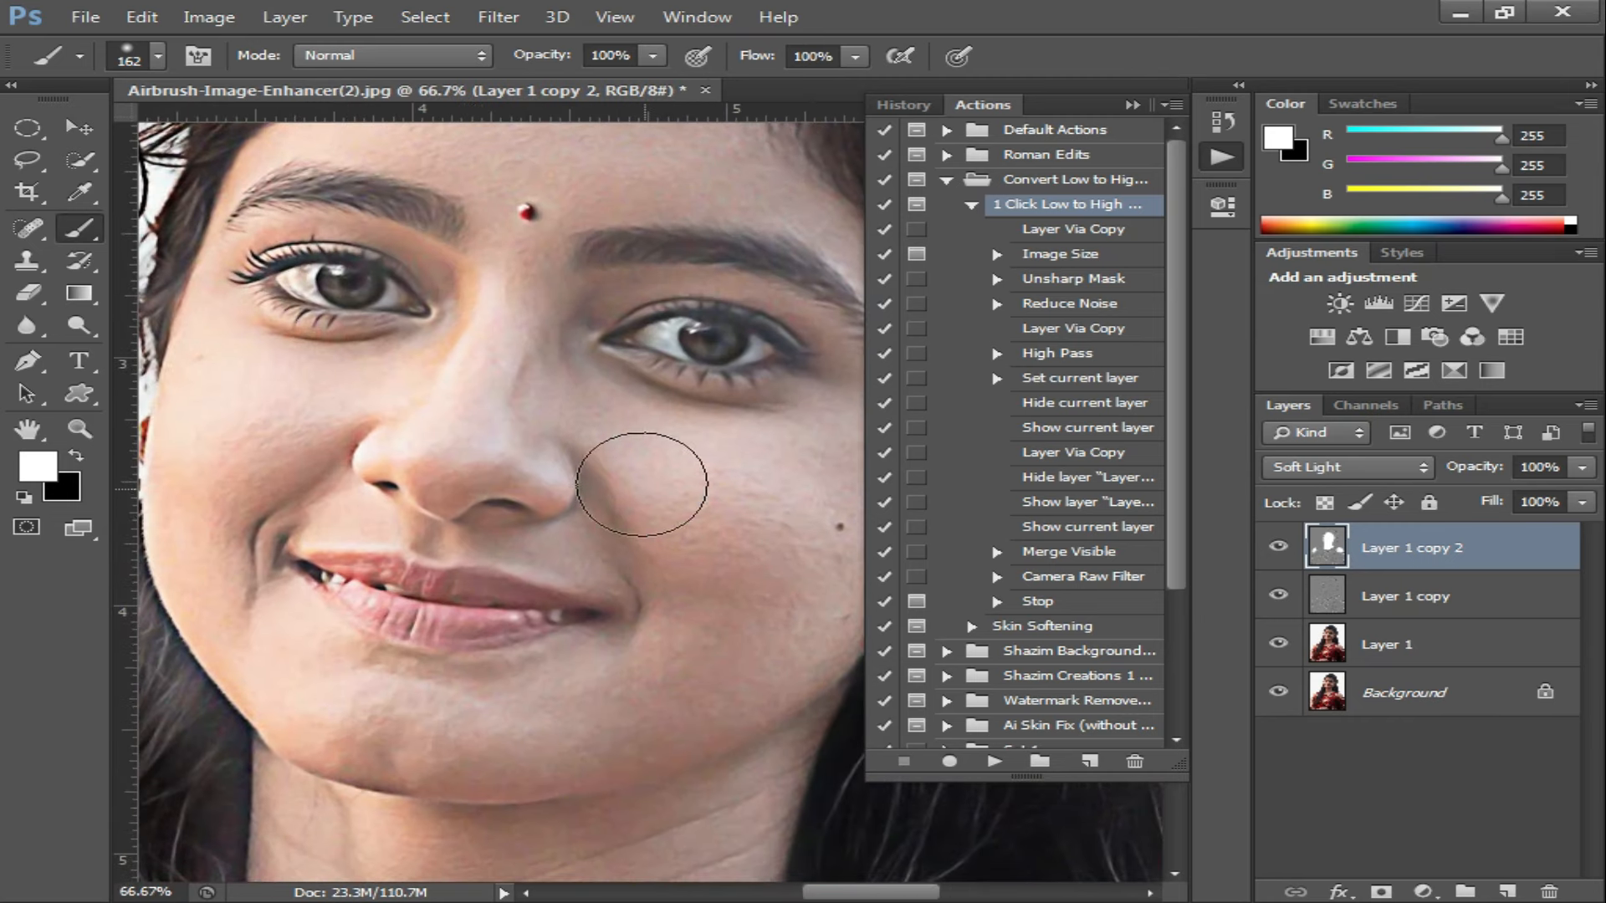
left_click(1582, 502)
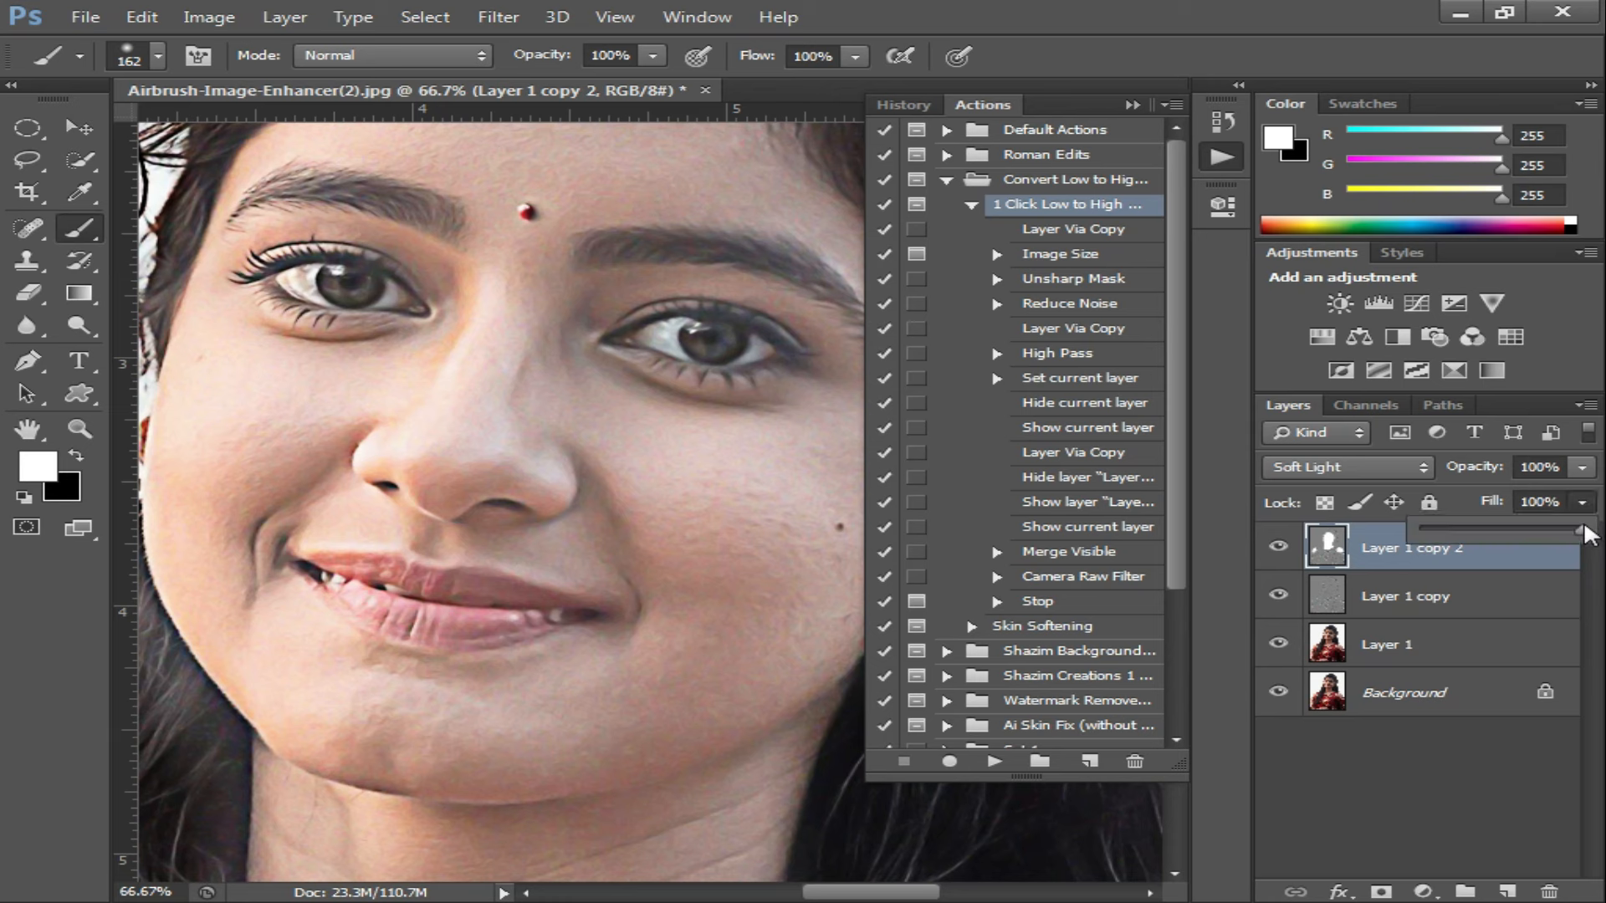
left_click_drag(1561, 530, 1527, 530)
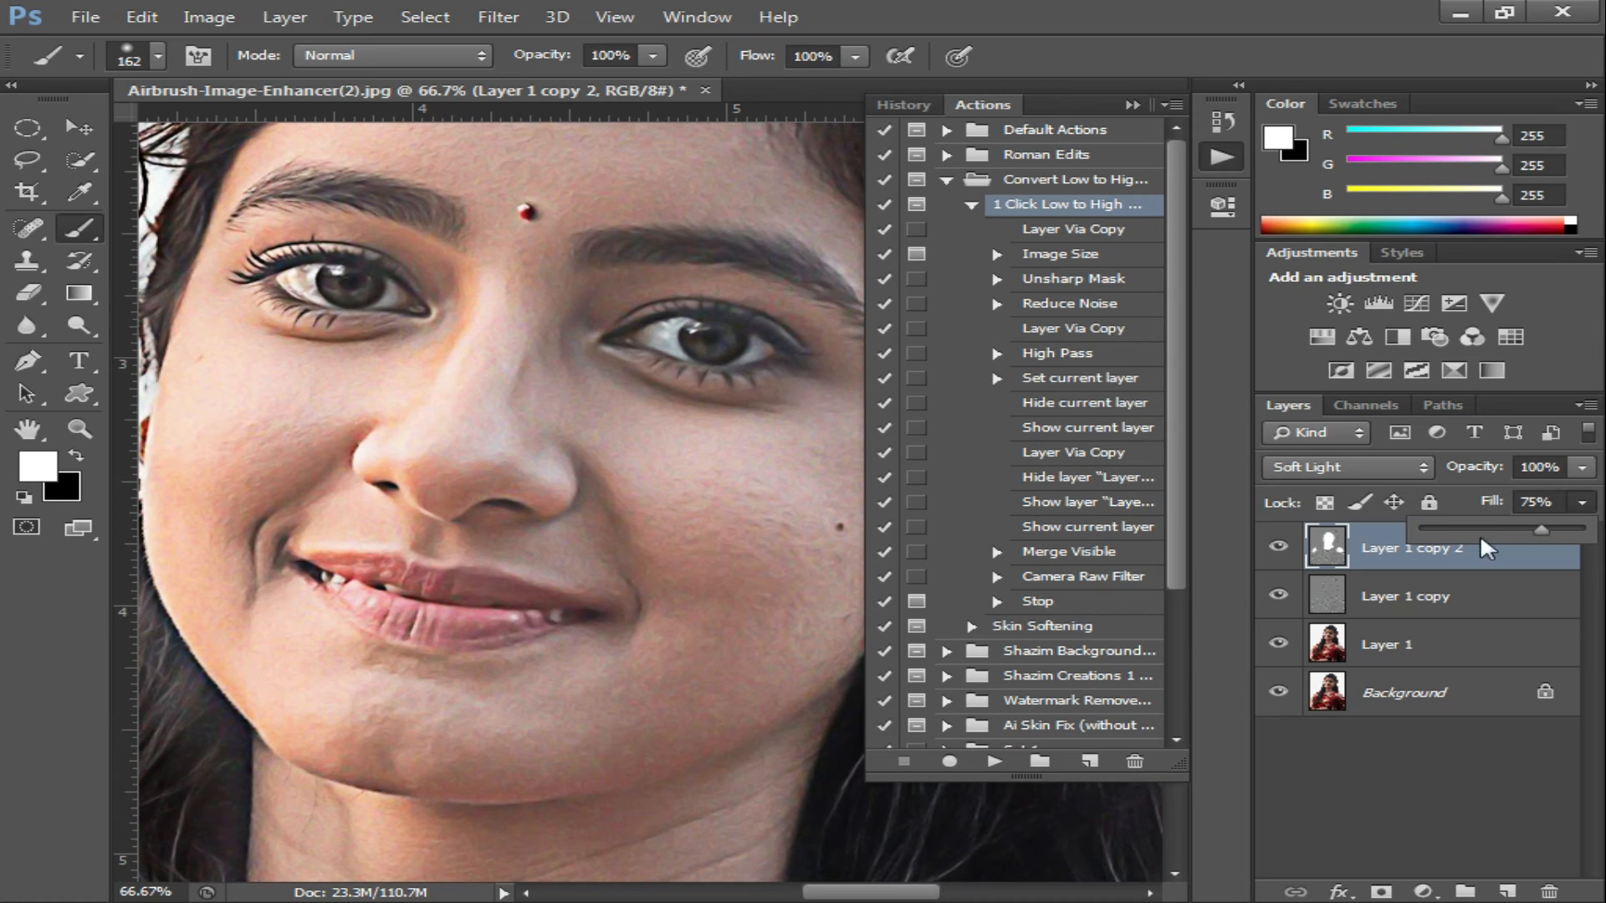
left_click(1589, 504)
left_click(1582, 505)
left_click_drag(1491, 529, 1588, 529)
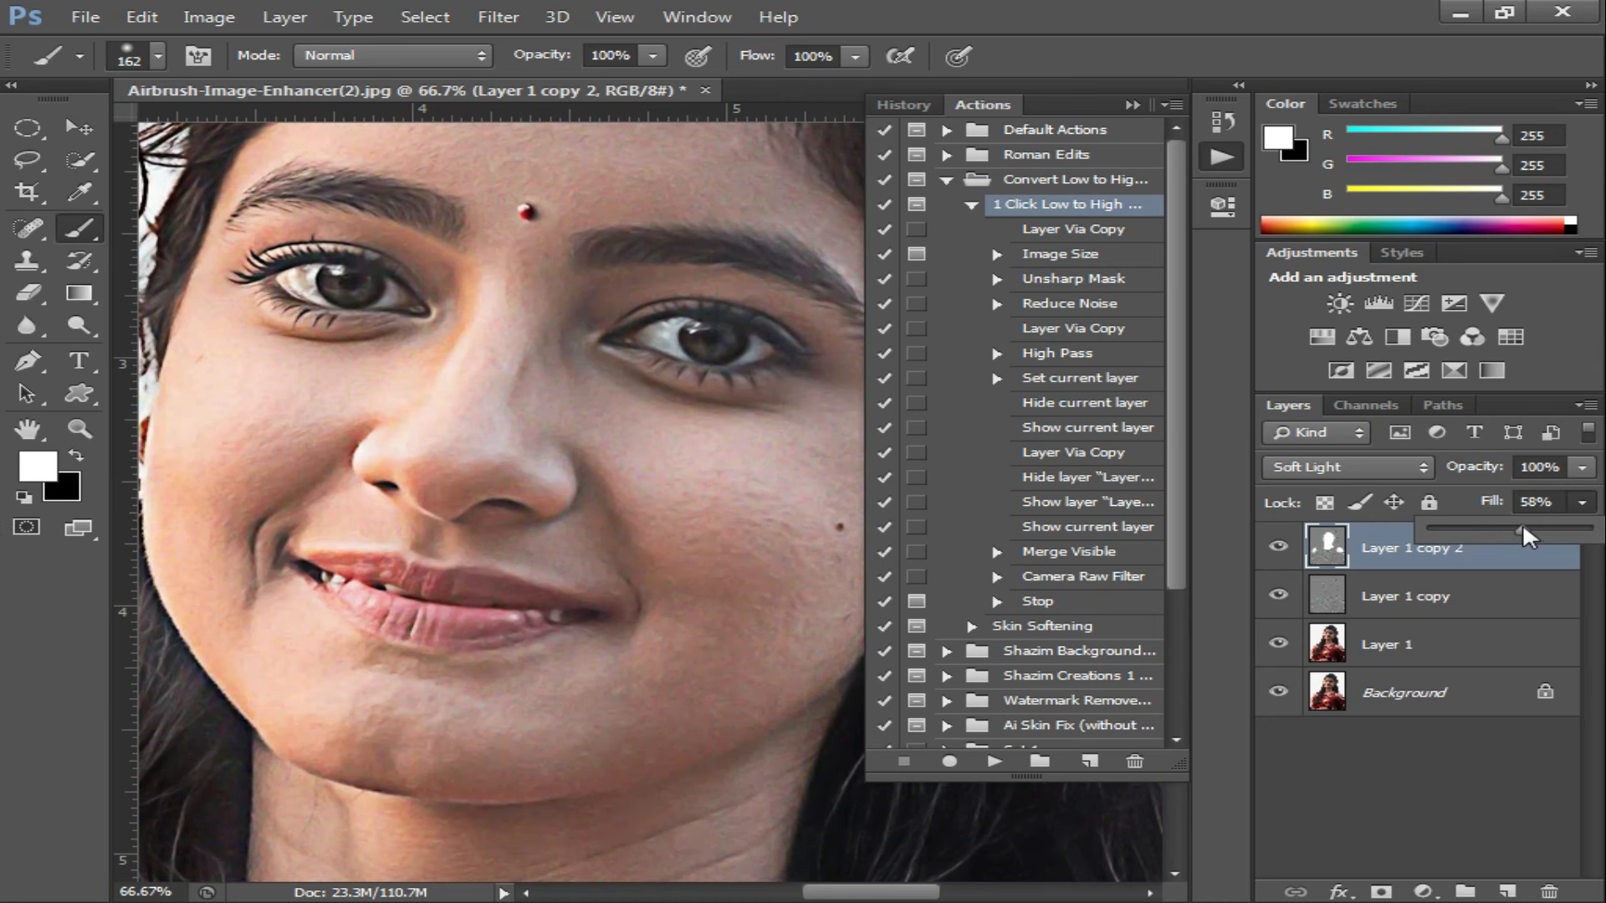
left_click_drag(1534, 533, 1535, 532)
left_click(776, 551, "alt")
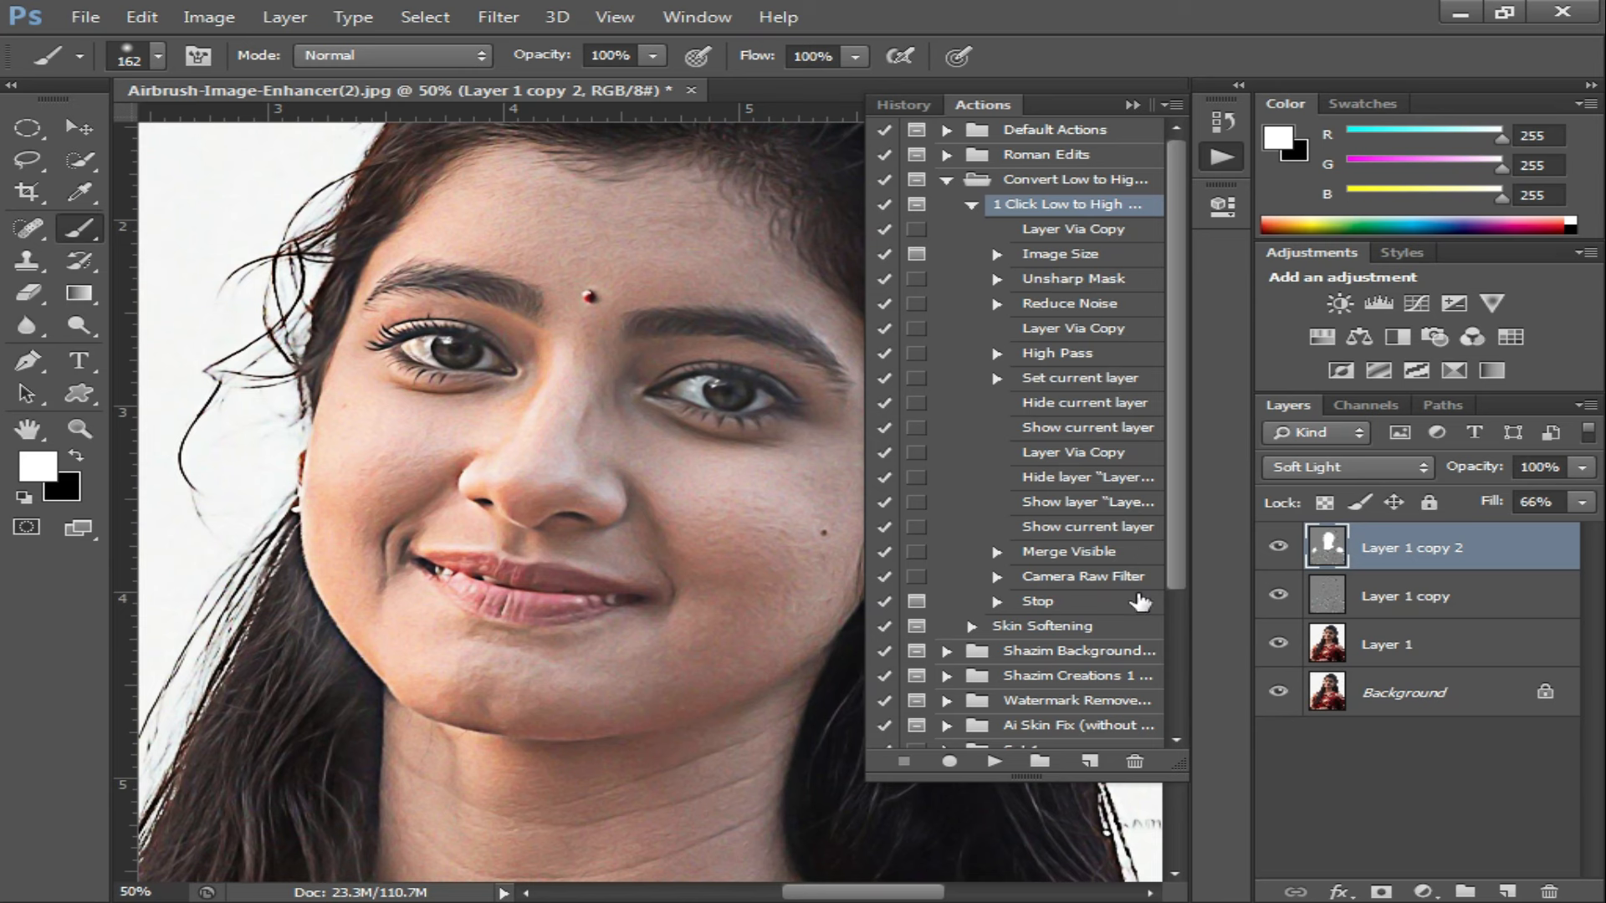
key("ctrl+shift+e")
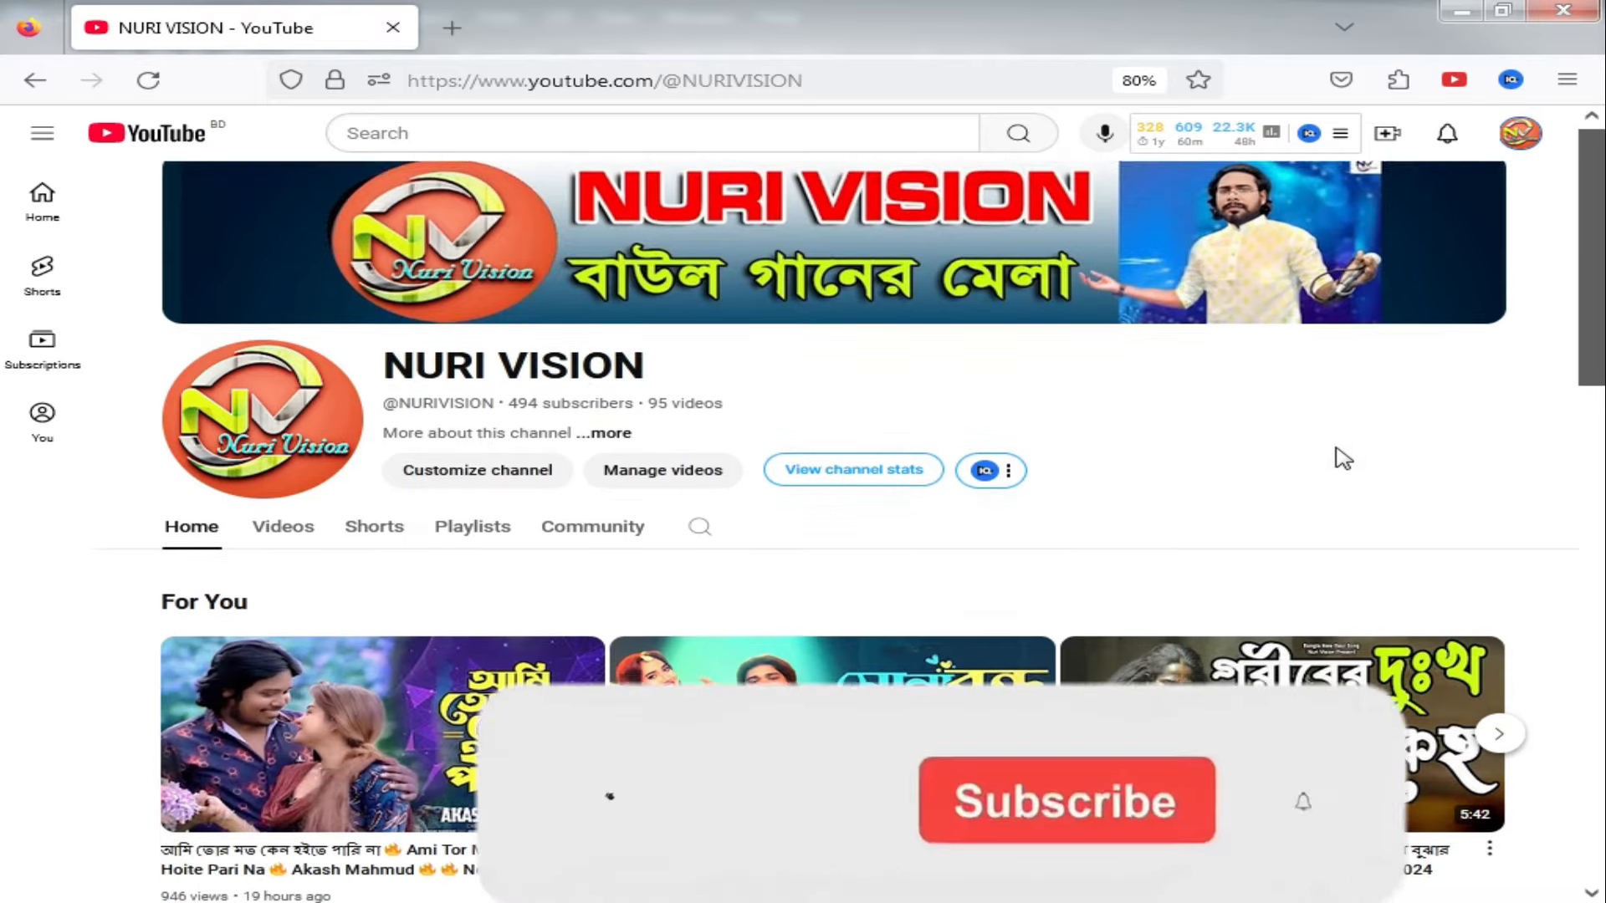
Step: Switch to YouTube in the browser and look through the NURI VISION channel's list of videos
scroll(1342, 458, "down", 3)
scroll(774, 509, "up", 3)
left_click(289, 529)
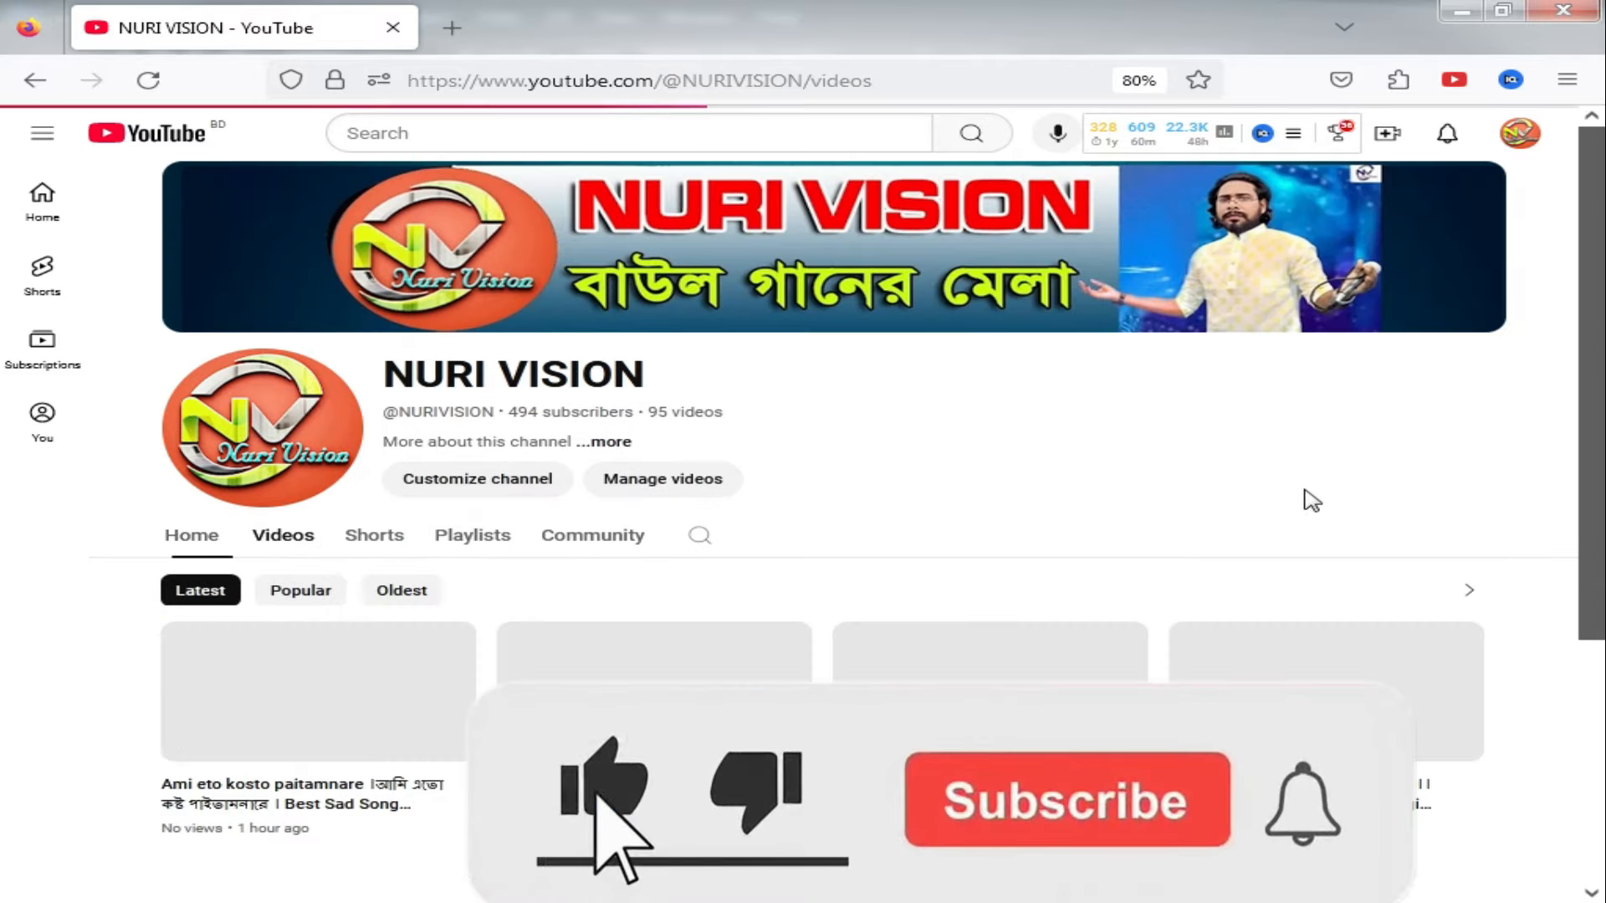
scroll(1219, 573, "down", 3)
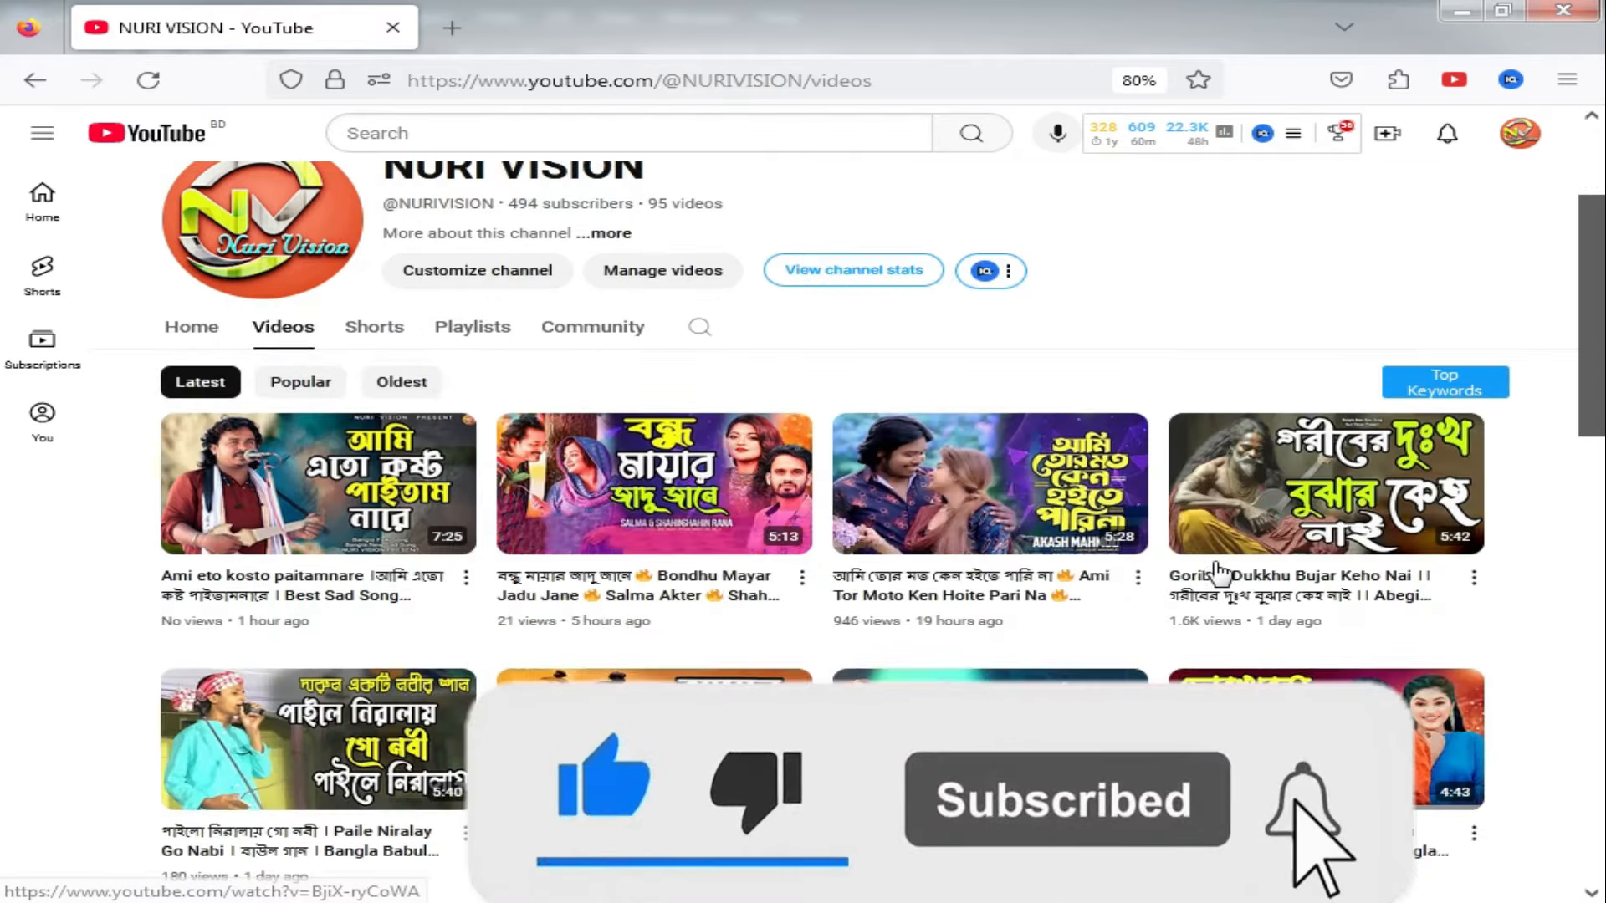
scroll(1221, 574, "down", 4)
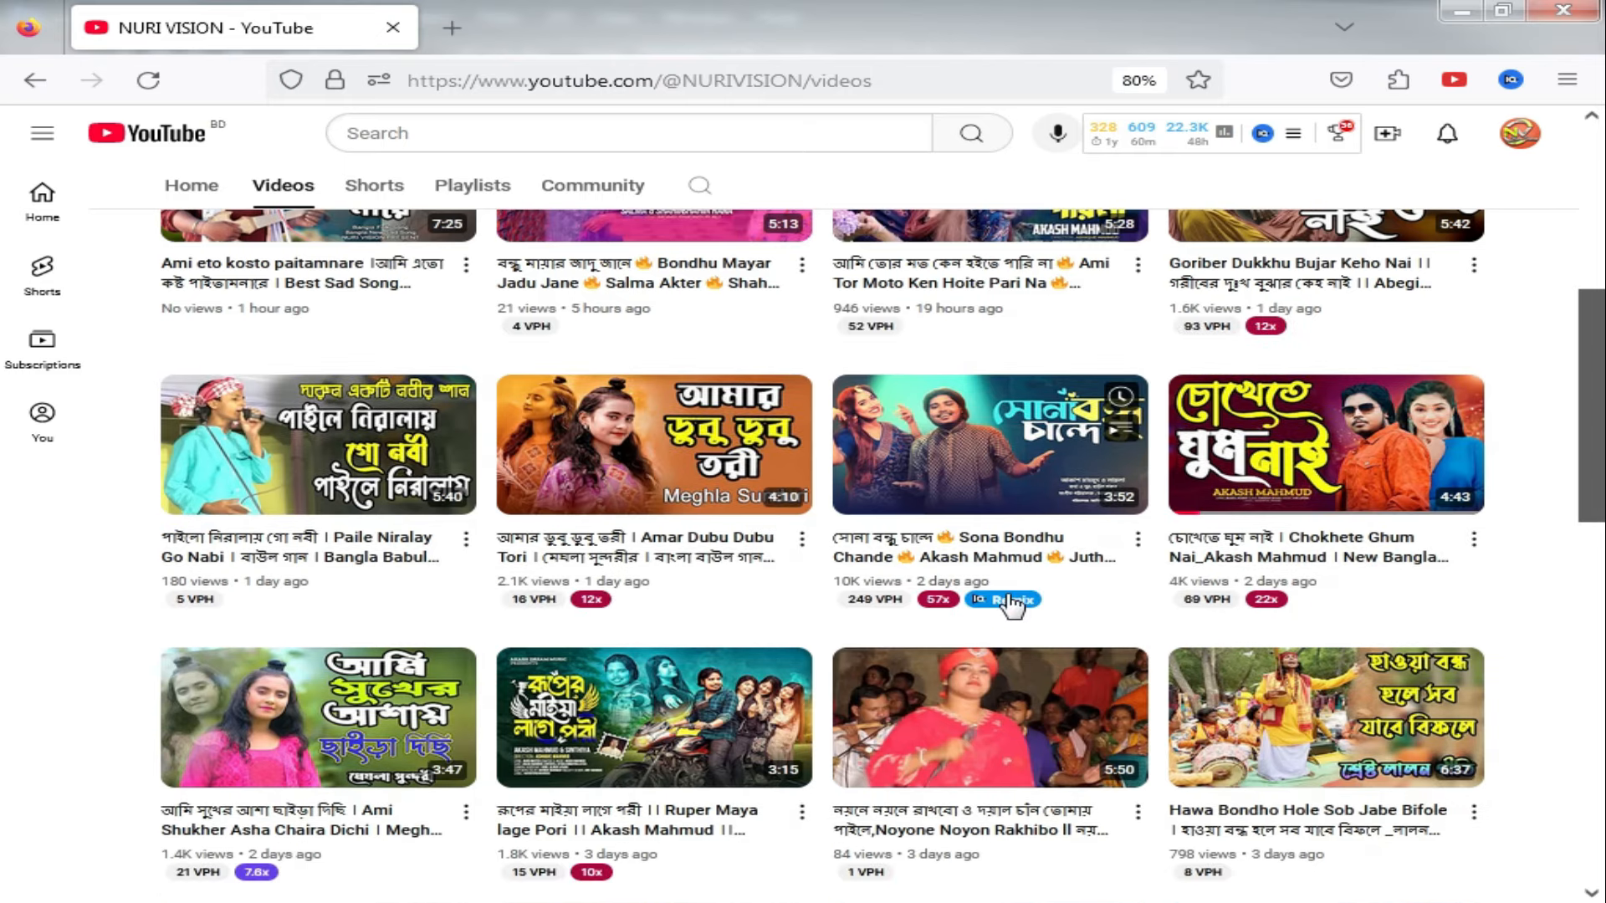
scroll(1422, 552, "down", 6)
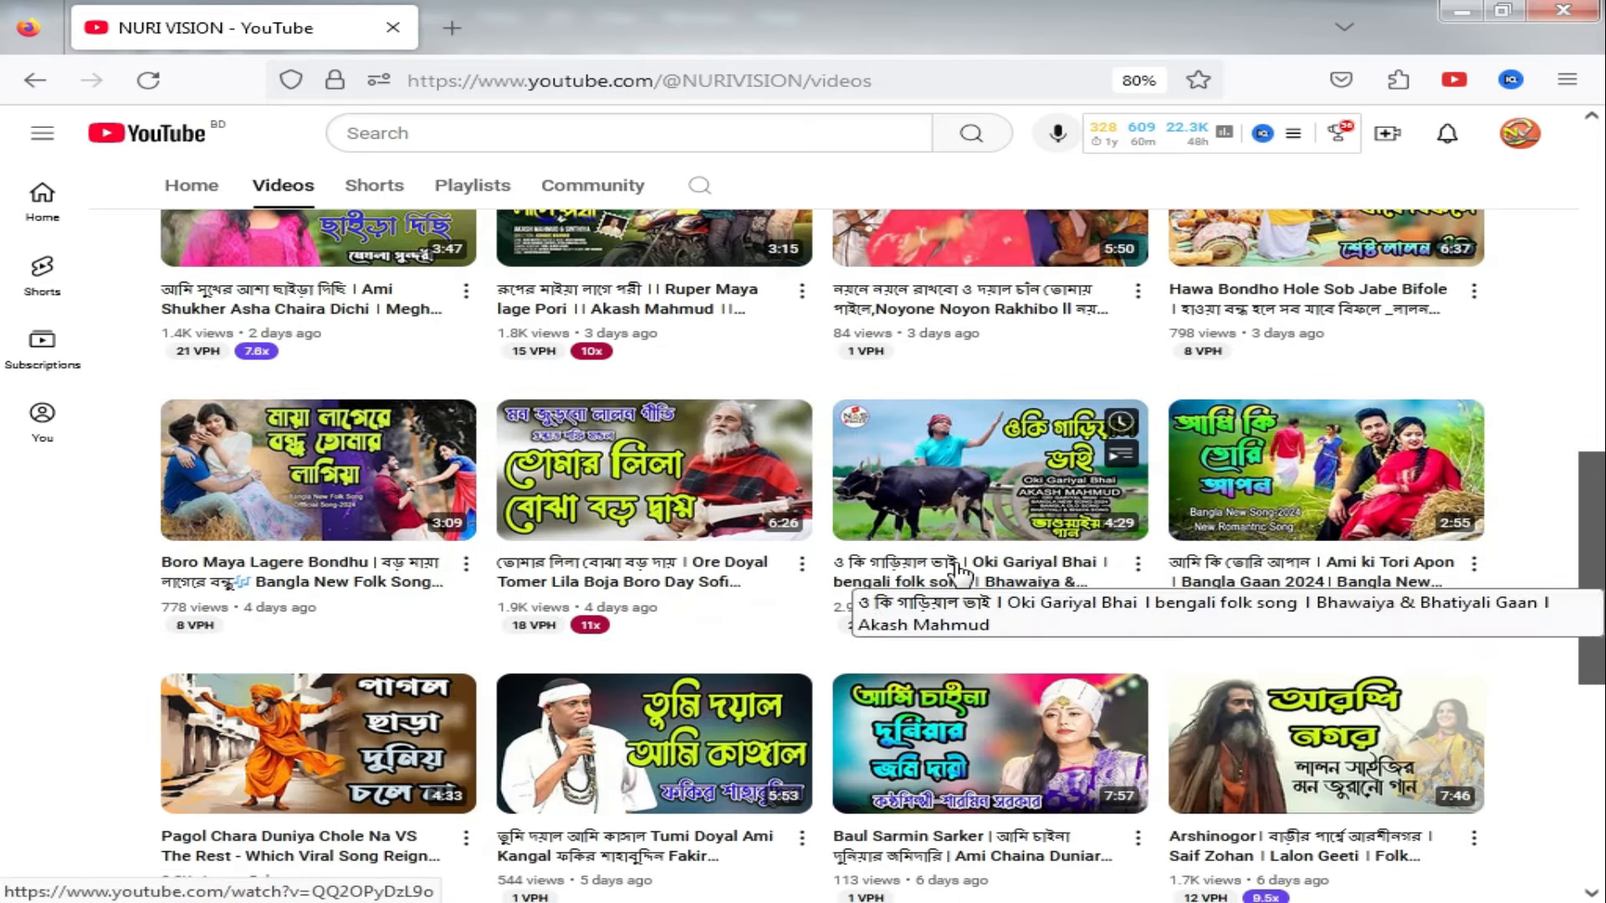
scroll(961, 575, "down", 5)
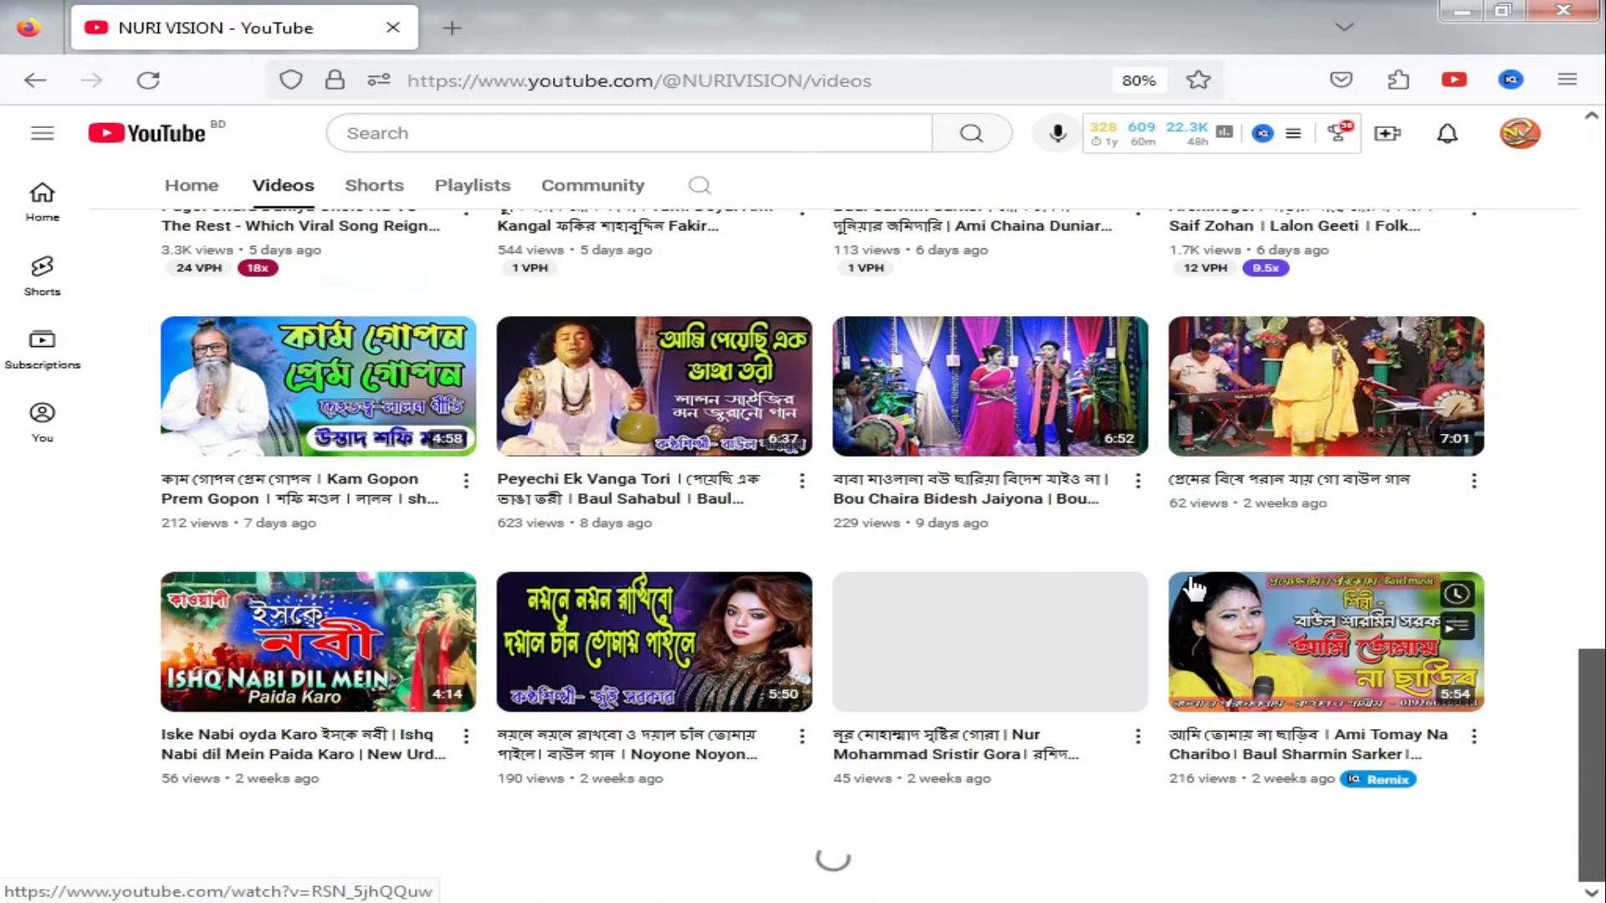
Step: Browse the channel's video thumbnails back up to the newest uploads
scroll(1129, 560, "up", 12)
scroll(885, 584, "down", 5)
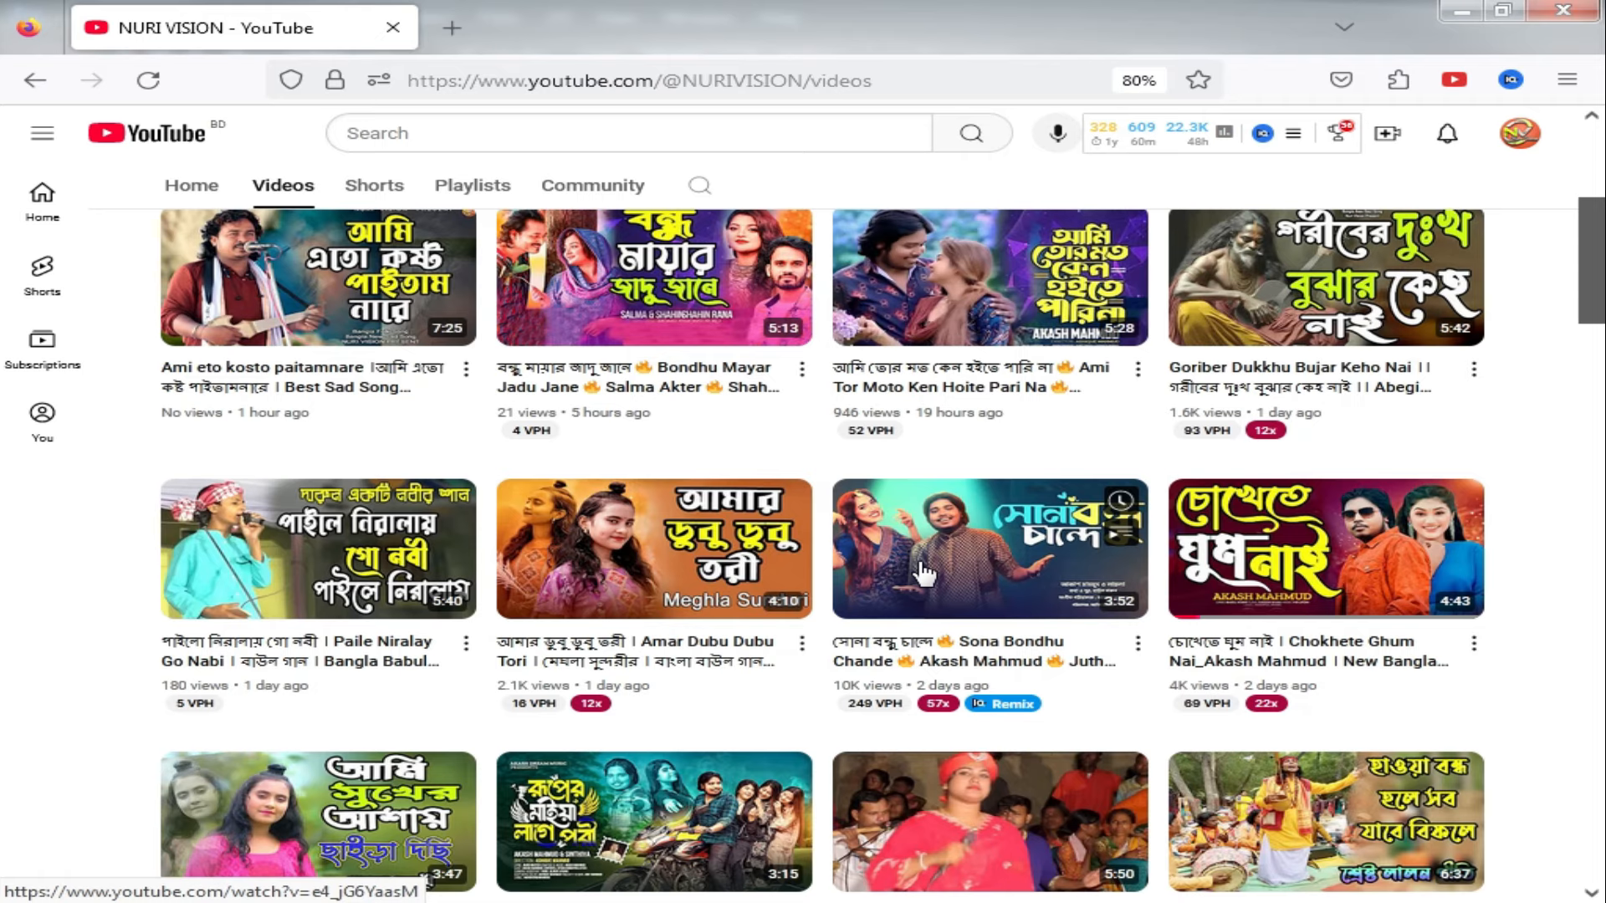
scroll(928, 572, "up", 5)
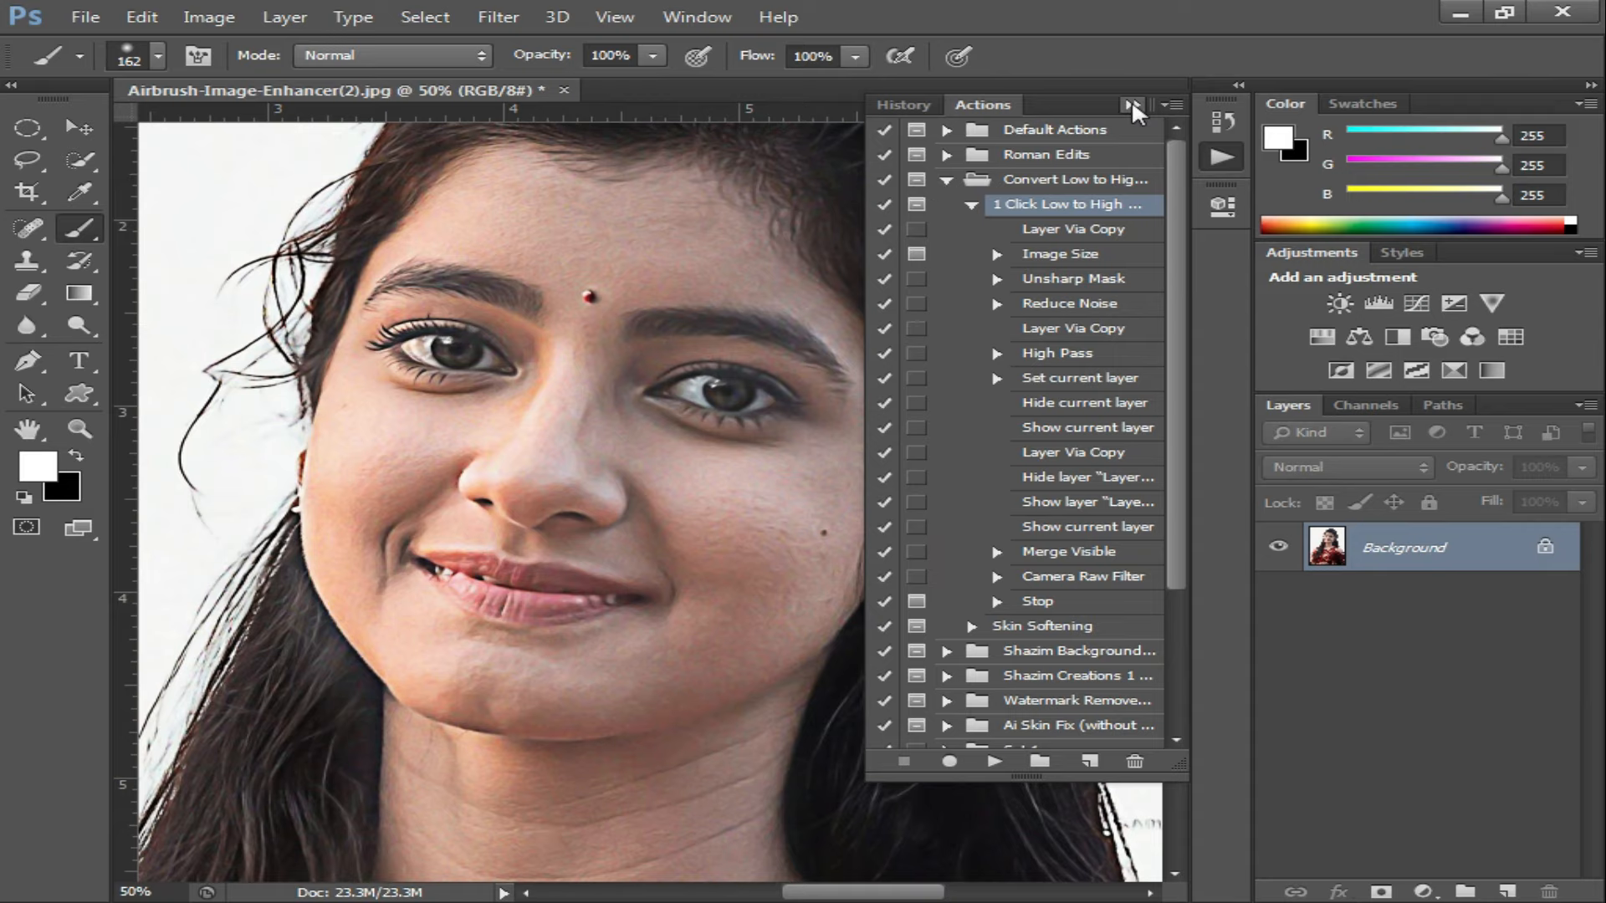
Step: Start the Reduce Noise filter on the Background layer and inspect the eyes, nose and mouth in its preview
left_click(1131, 102)
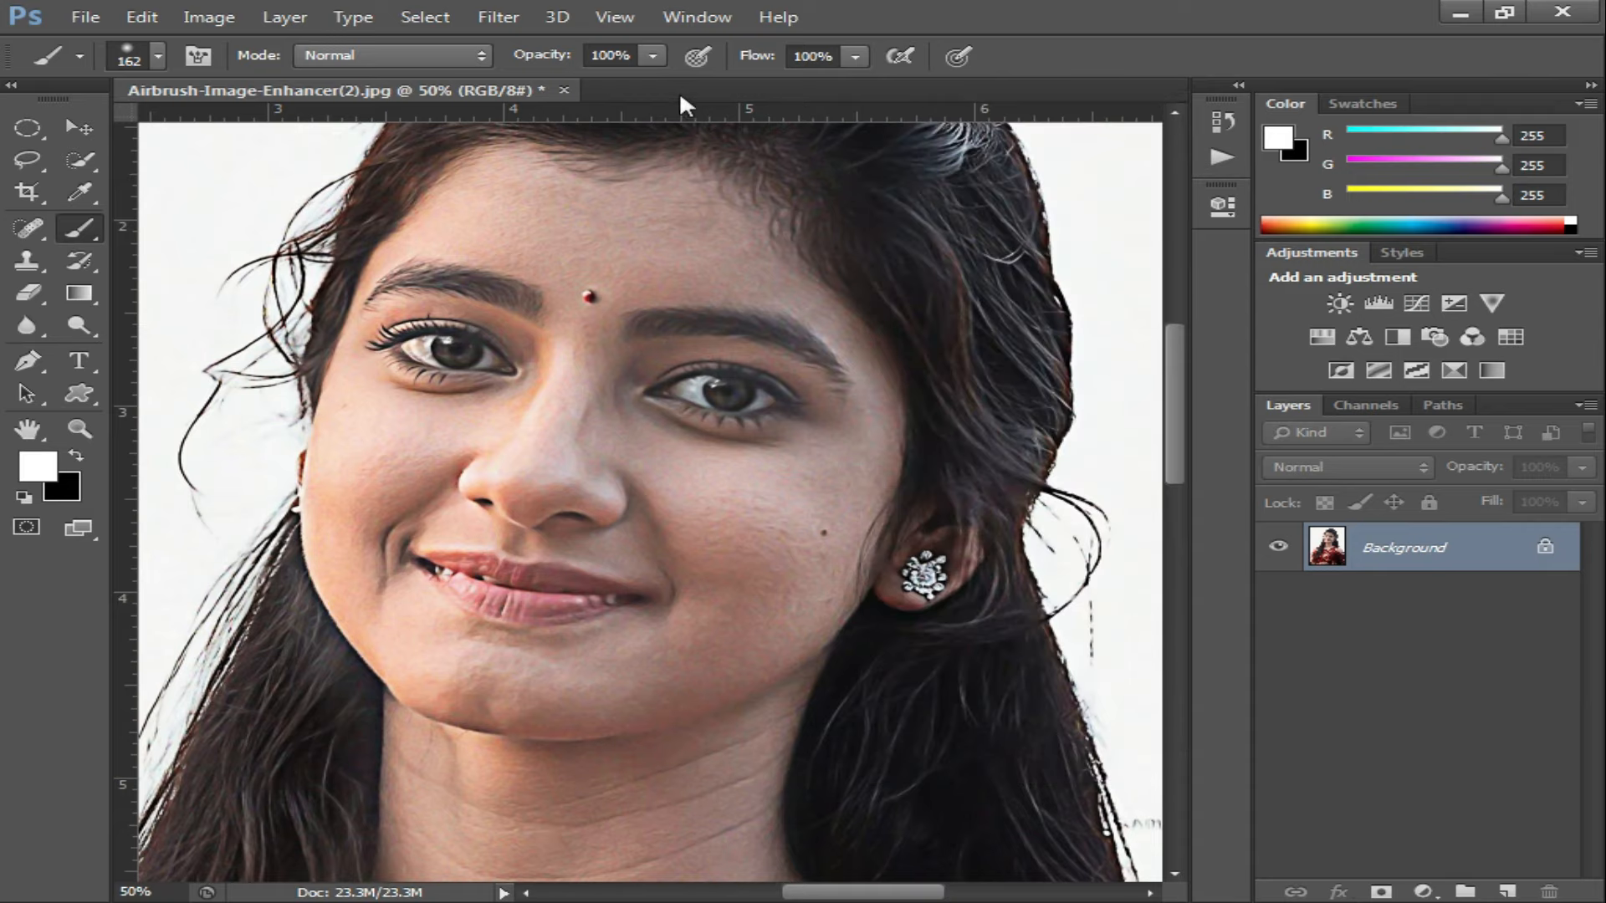
left_click(502, 22)
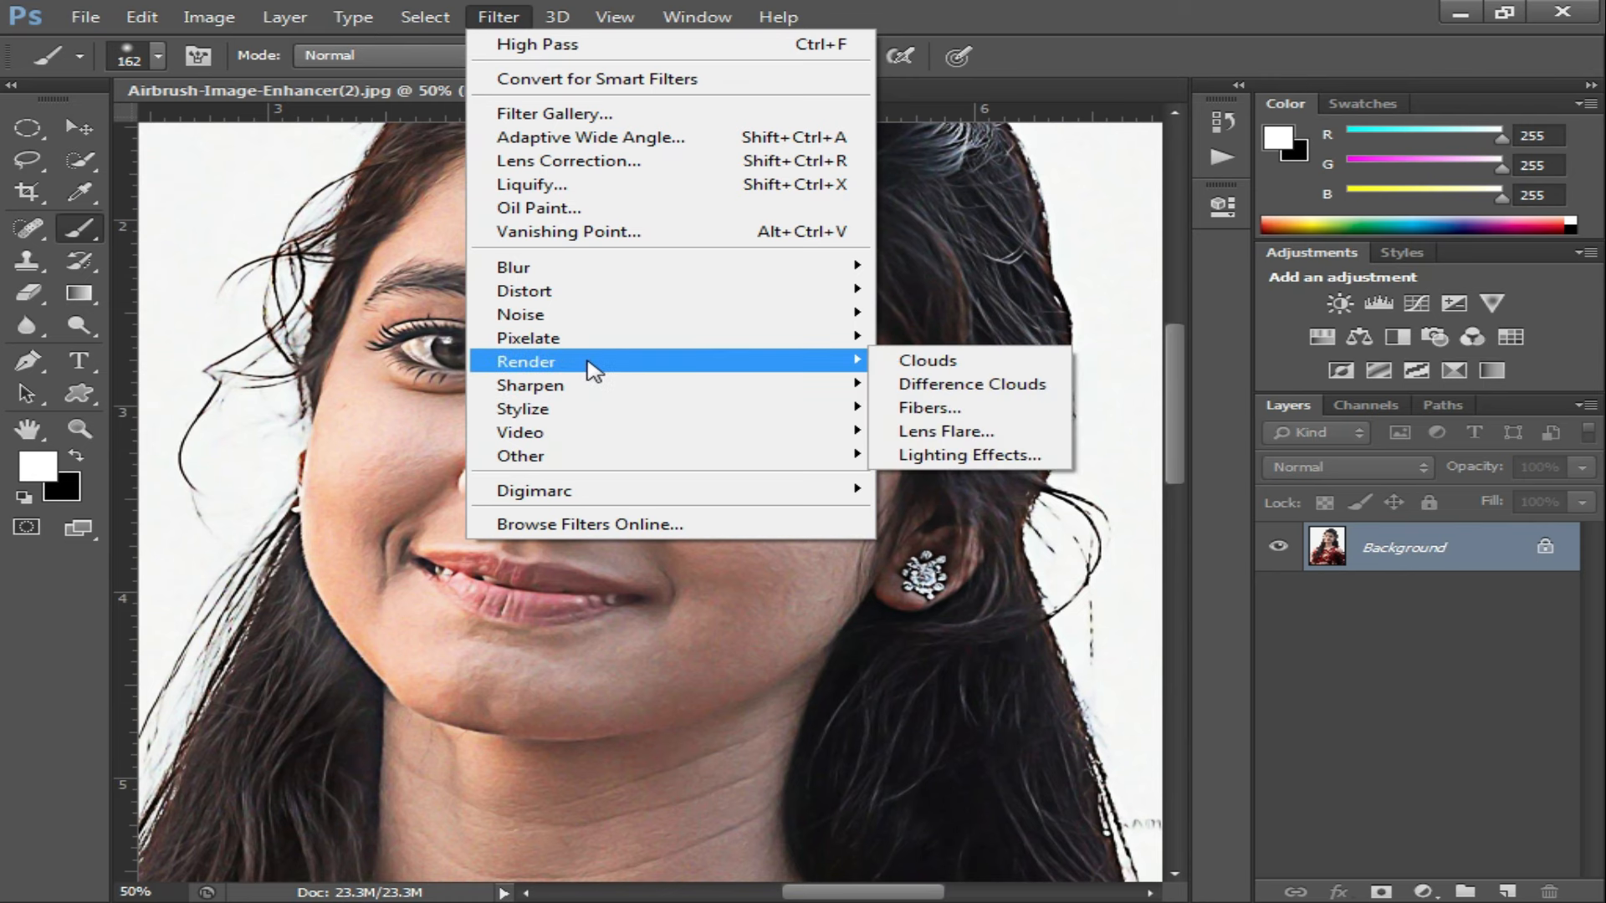
mouse_move(579, 316)
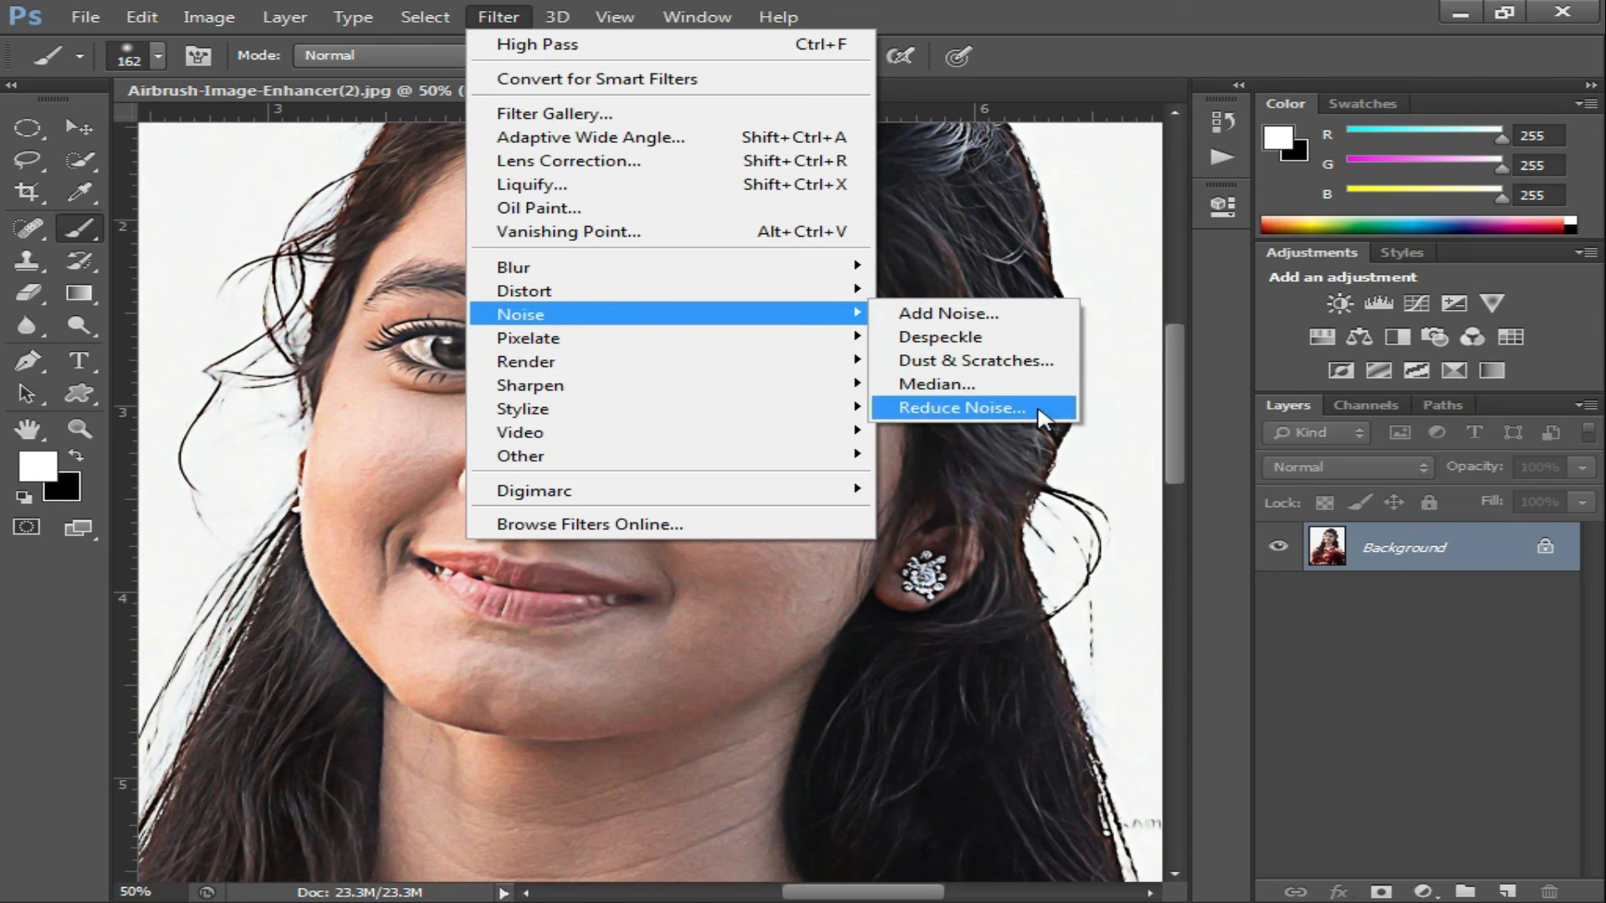
left_click(960, 410)
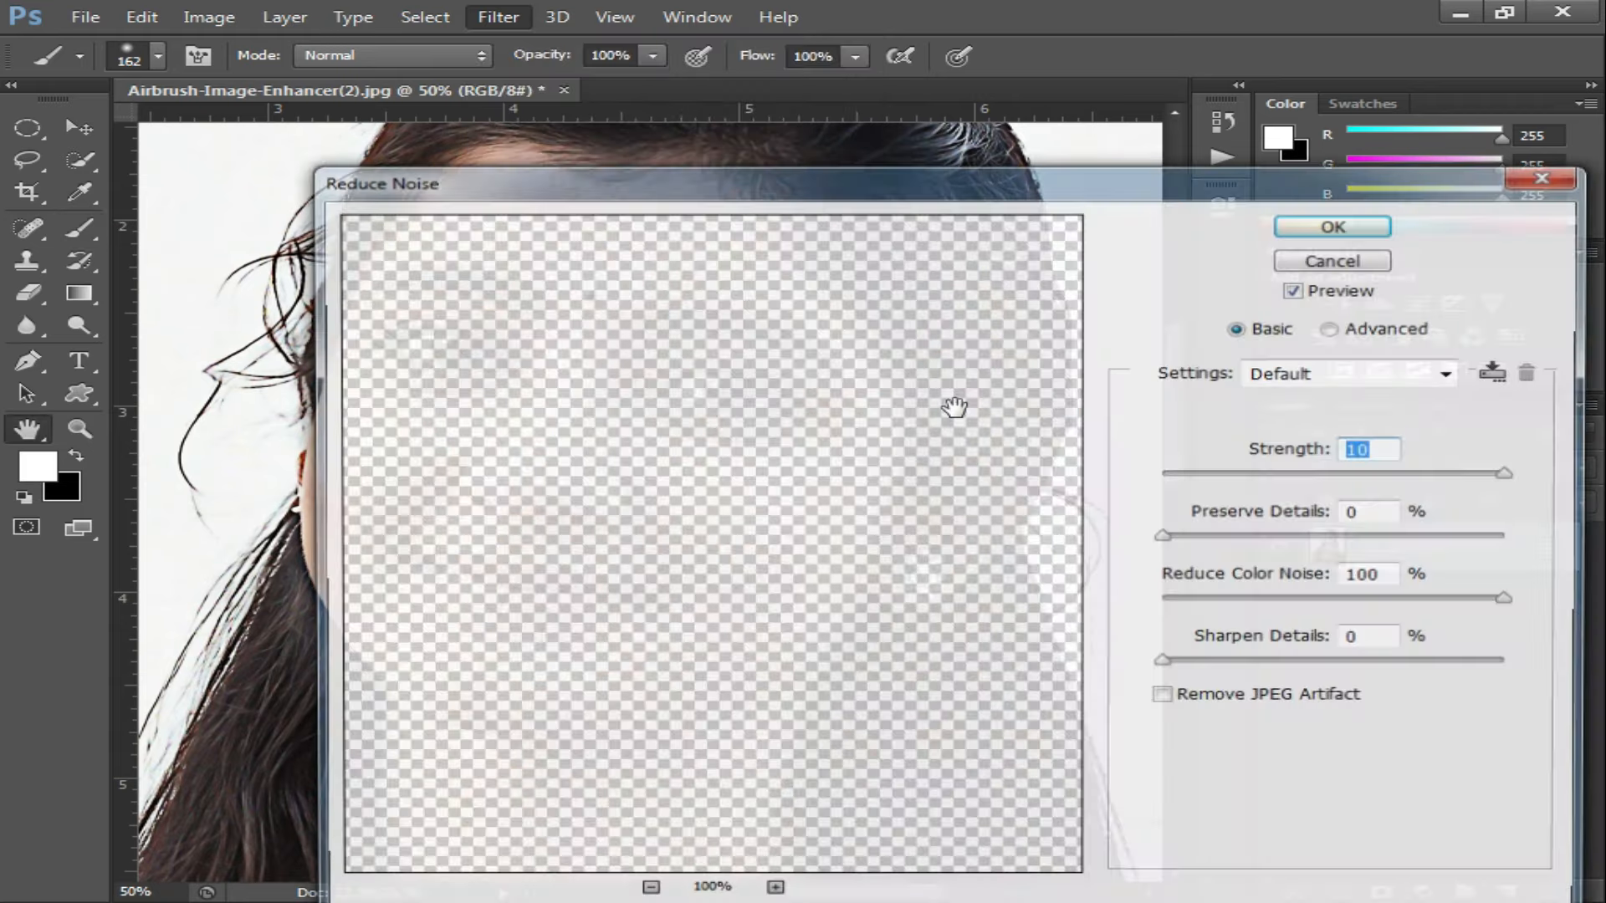
left_click_drag(688, 578, 933, 563)
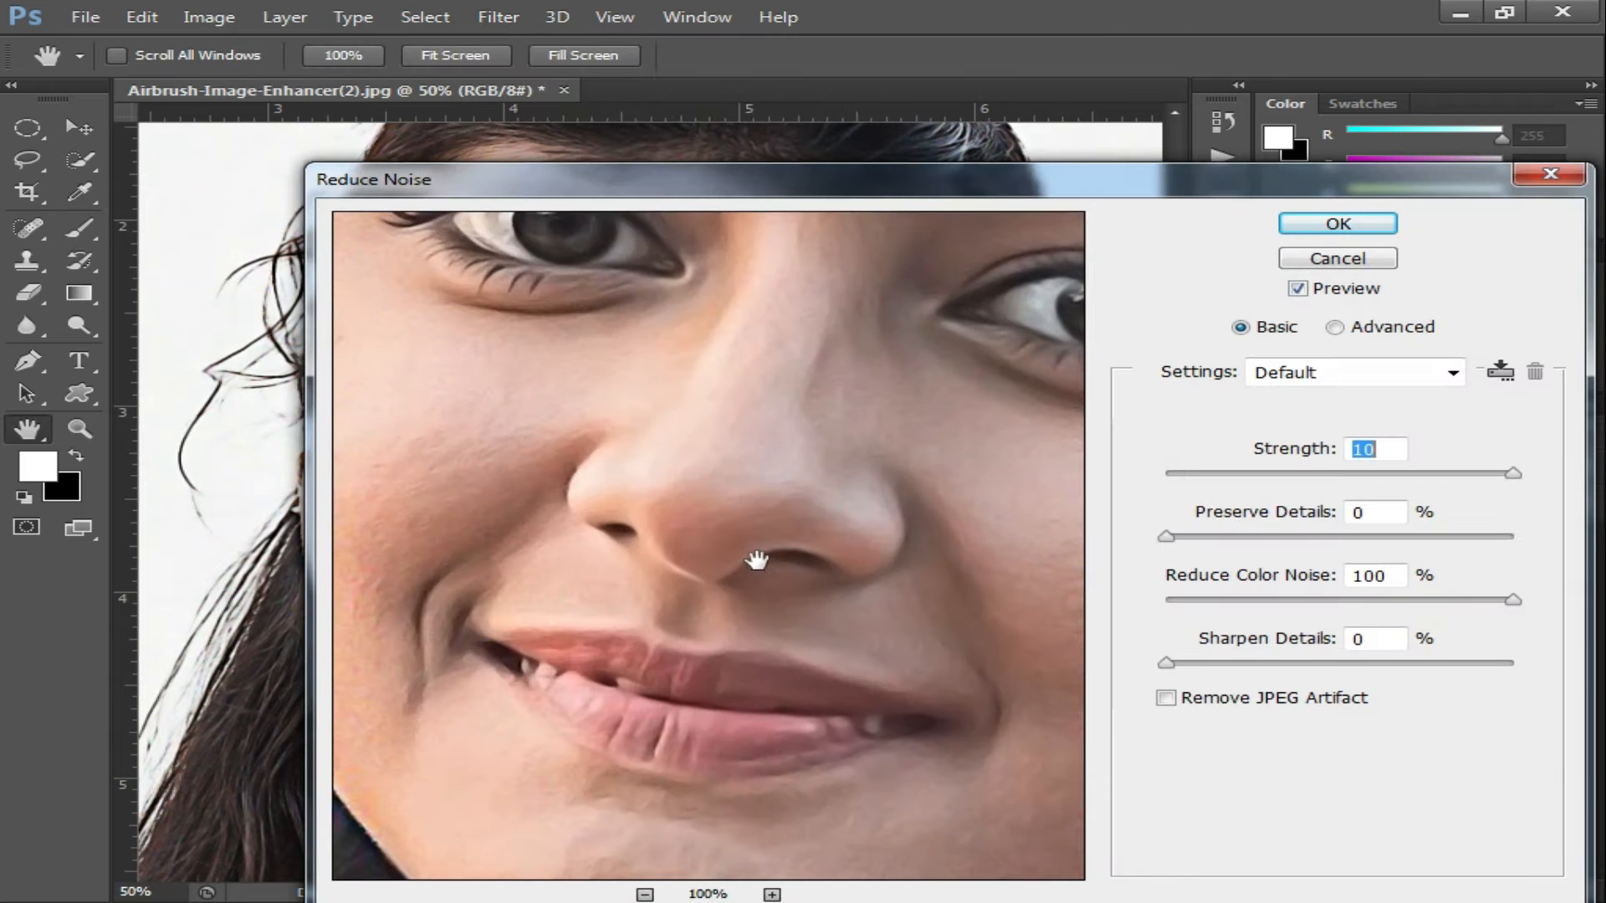
left_click_drag(757, 459, 817, 520)
left_click_drag(931, 430, 908, 531)
left_click_drag(713, 611, 710, 423)
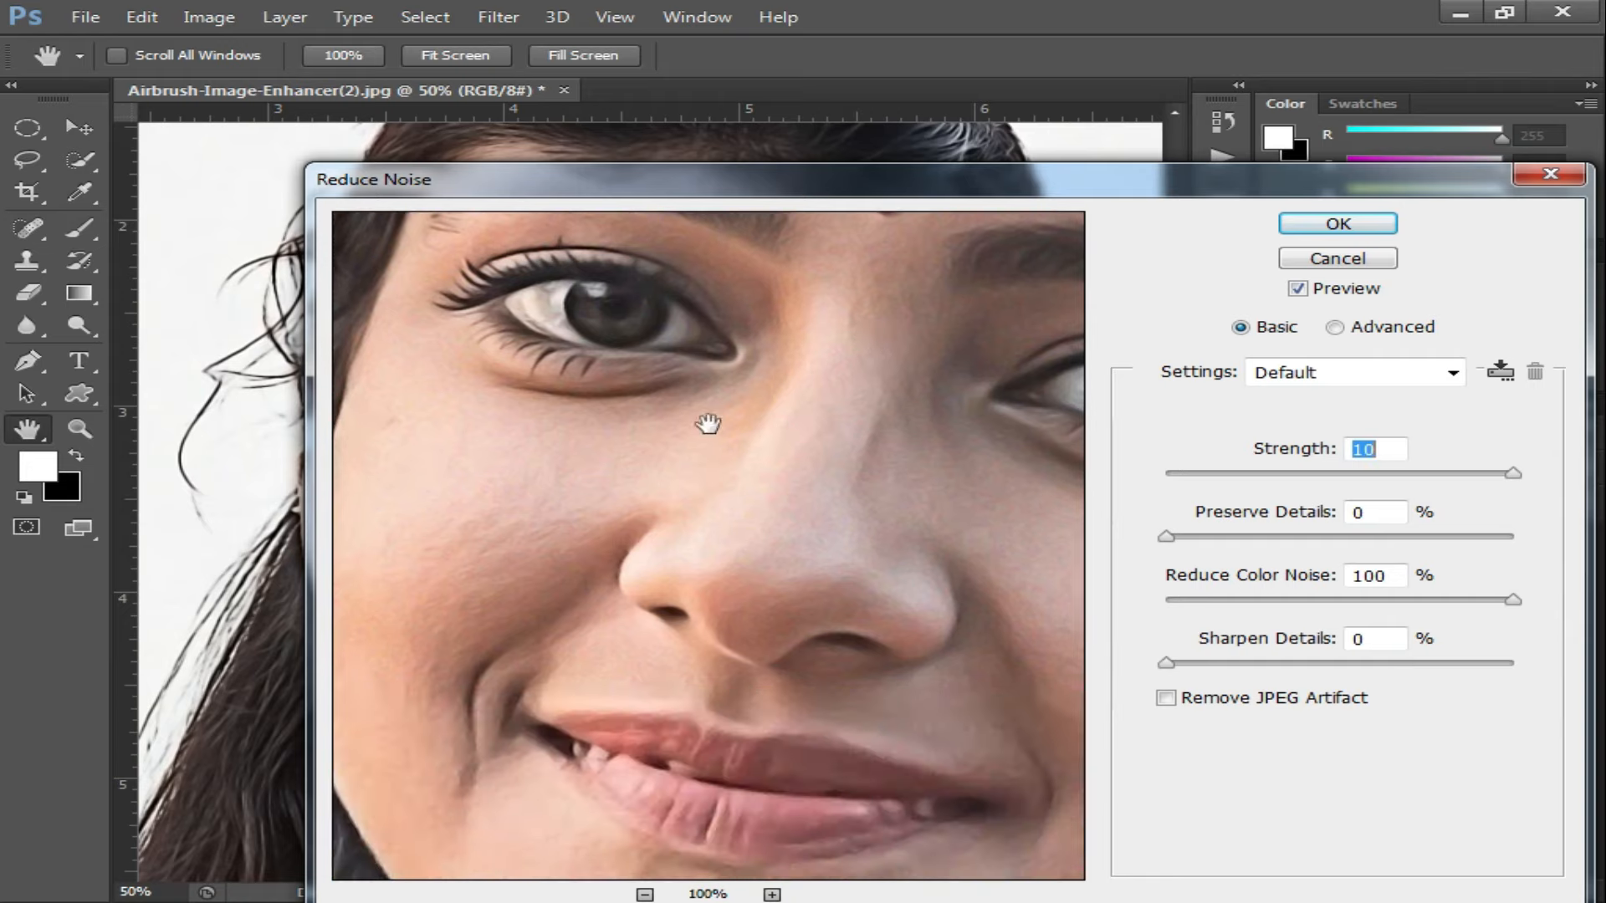
left_click_drag(850, 572, 825, 519)
Step: Set Reduce Noise to Strength 10, Preserve Details 0%, Reduce Color Noise 66% and Sharpen Details 10%
left_click_drag(1517, 474, 1333, 480)
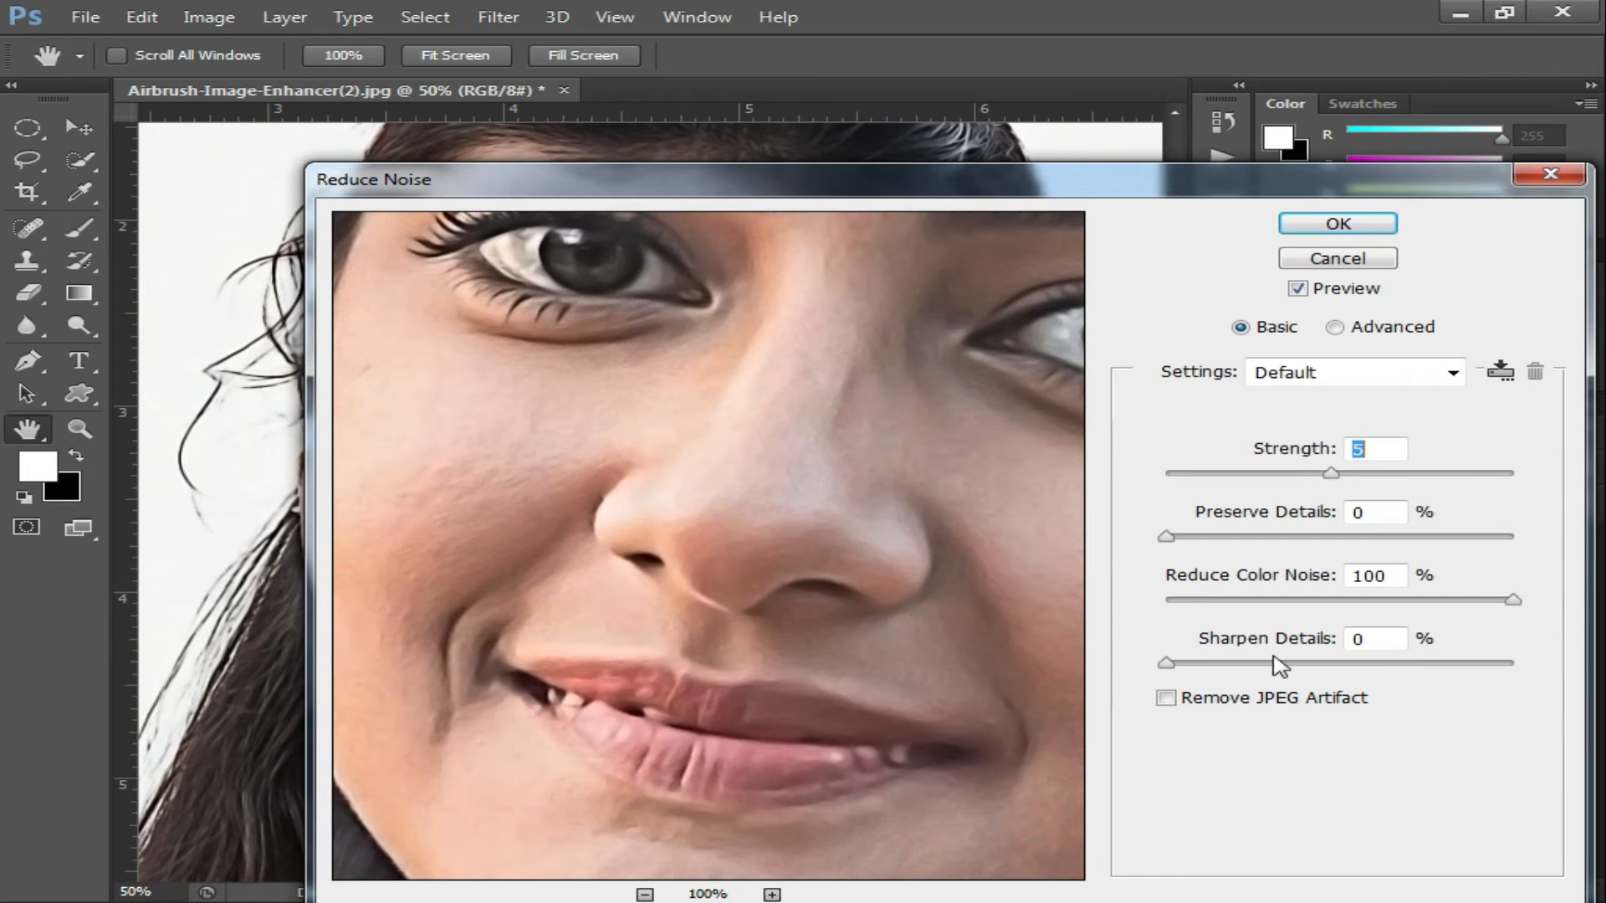
left_click(1359, 452)
mouse_move(1173, 540)
left_mouse_down()
mouse_move(1281, 540)
mouse_move(1154, 546)
left_mouse_up()
left_click_drag(1514, 600, 1395, 601)
mouse_move(1180, 662)
left_mouse_down()
mouse_move(1420, 674)
mouse_move(1202, 665)
left_mouse_up()
left_click_drag(1333, 479, 1521, 489)
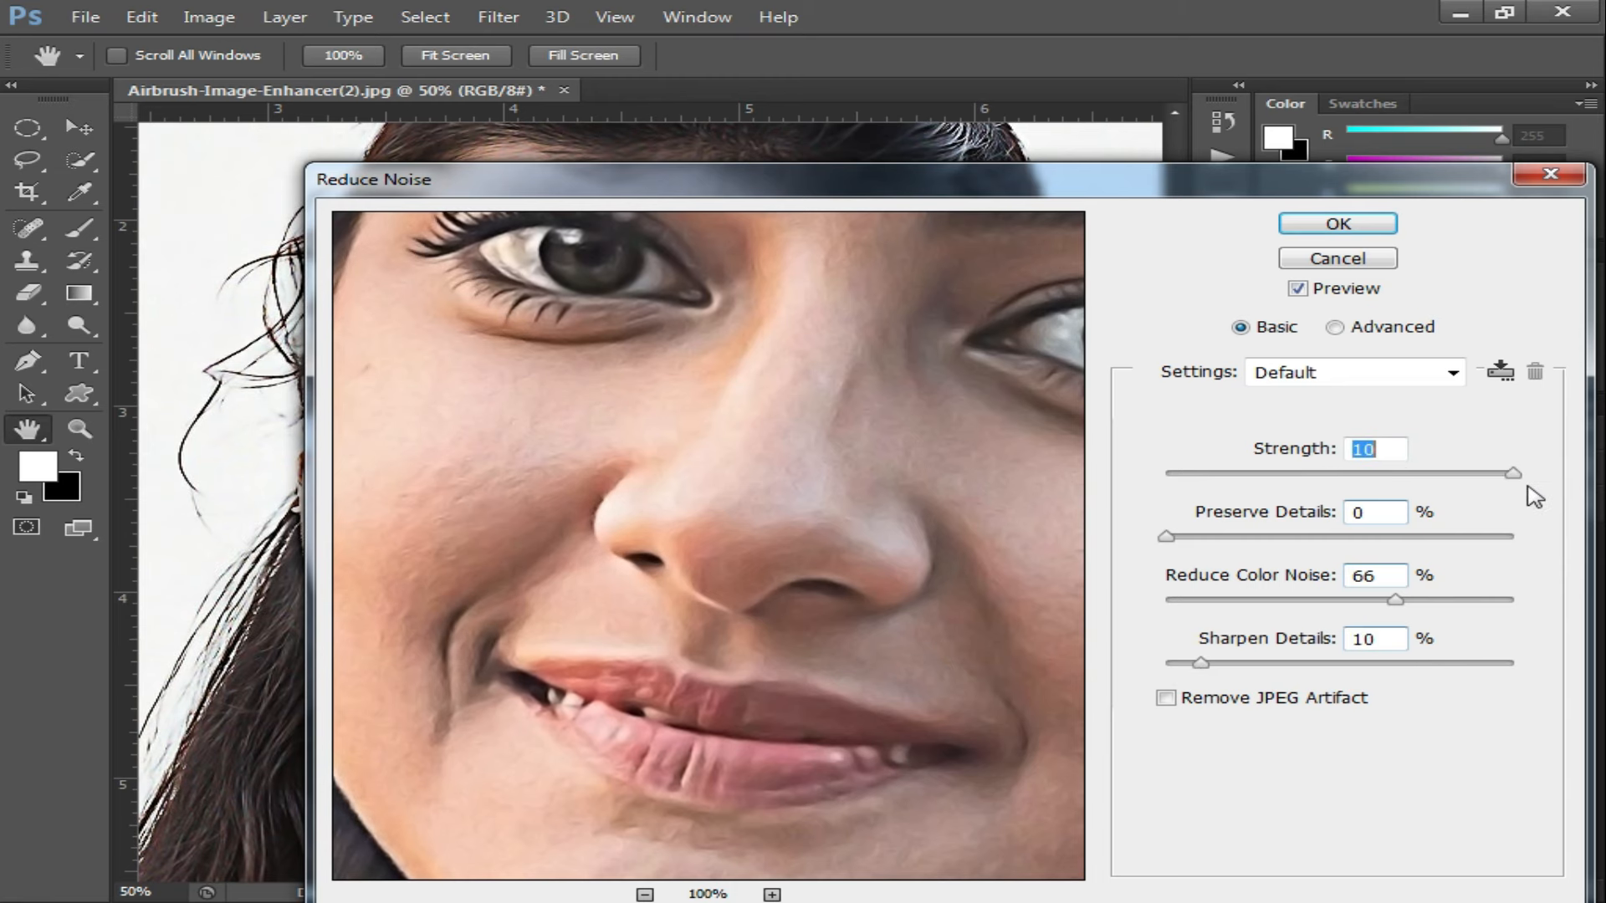
Step: Check the mouth and chin in the preview, lower the Strength slightly and apply the noise reduction
left_click_drag(781, 617, 811, 414)
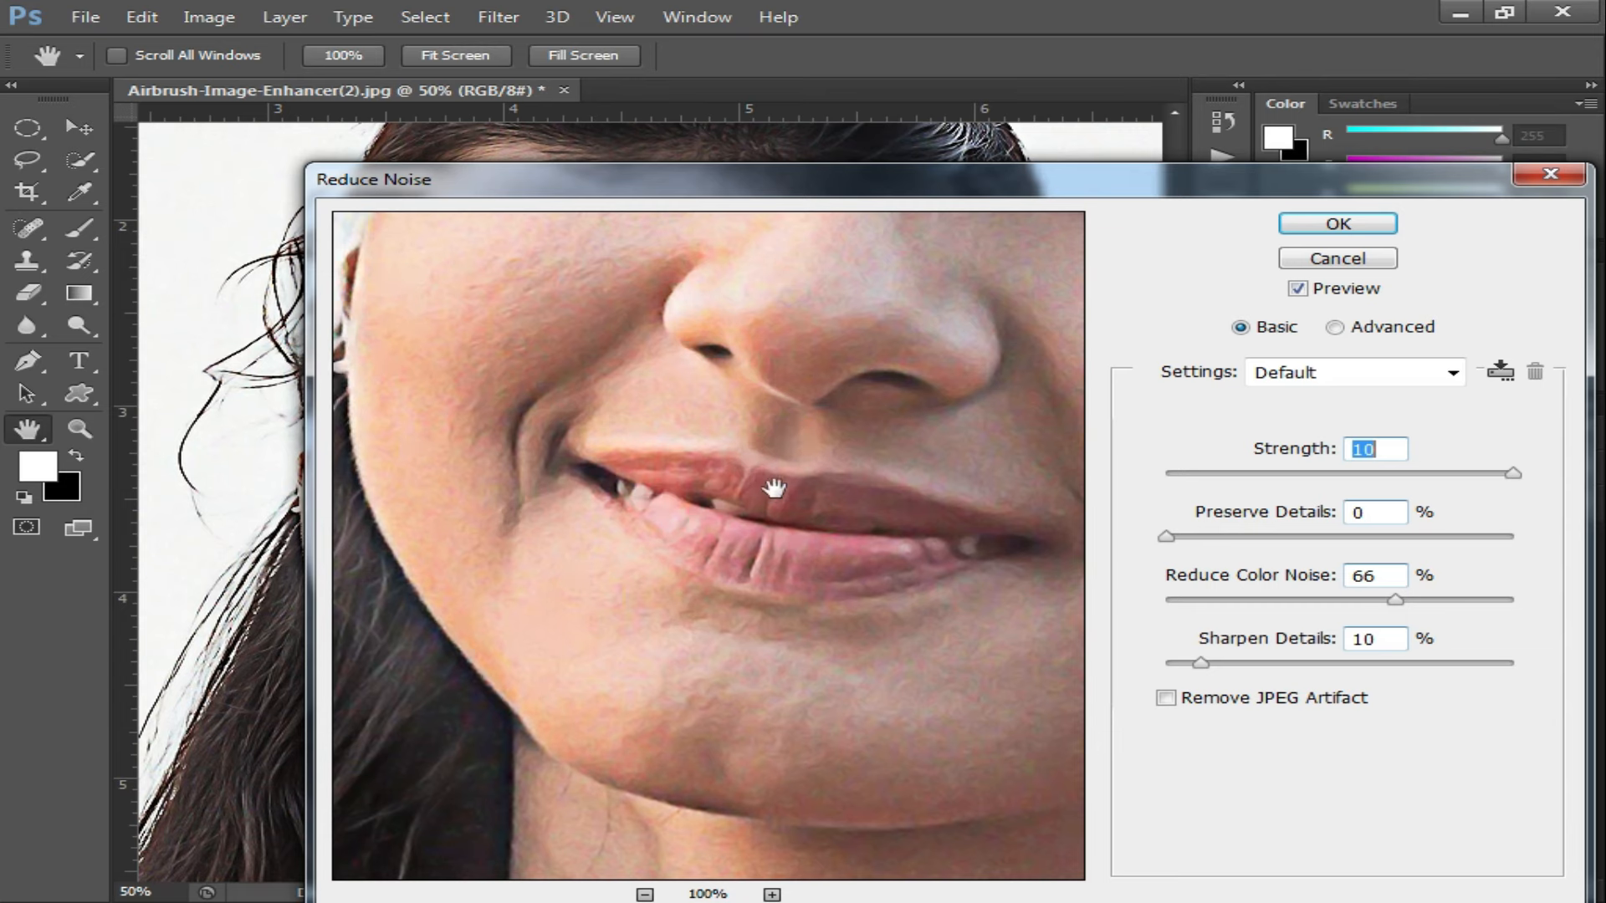
left_click_drag(918, 380, 867, 567)
left_click_drag(1497, 473, 1448, 473)
left_click(1338, 224)
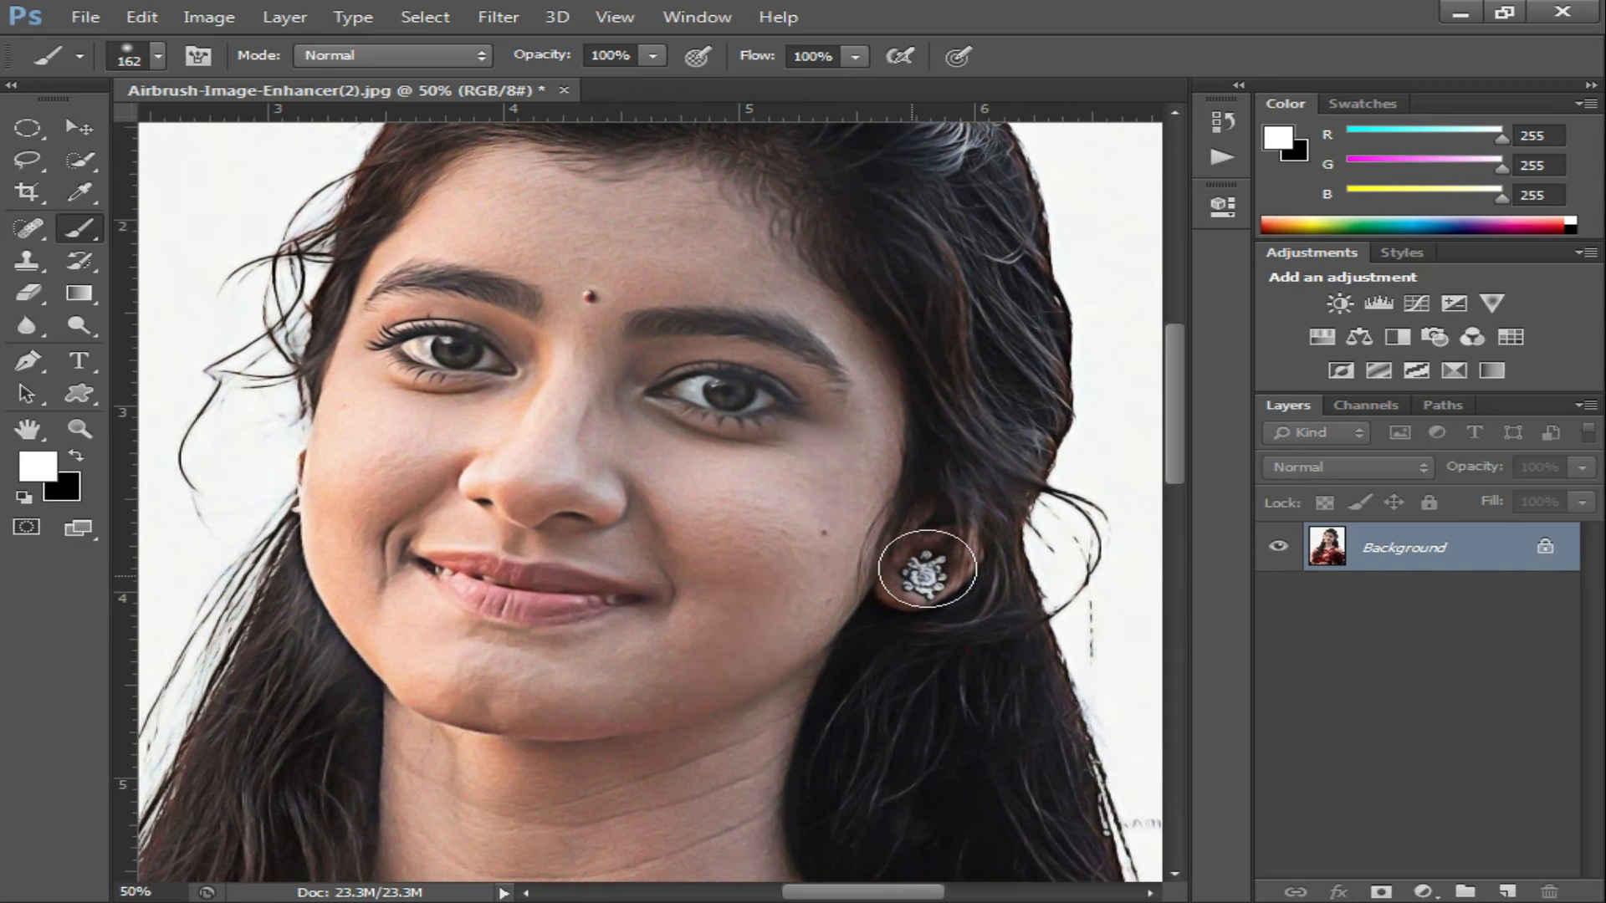
Step: Examine the smoothed skin on the cheek and around the nose up close, then the whole face
scroll(742, 527, "up", 2)
scroll(597, 569, "down", 2)
left_click(649, 499, "ctrl")
left_click(669, 495, "ctrl")
left_click(726, 481, "ctrl")
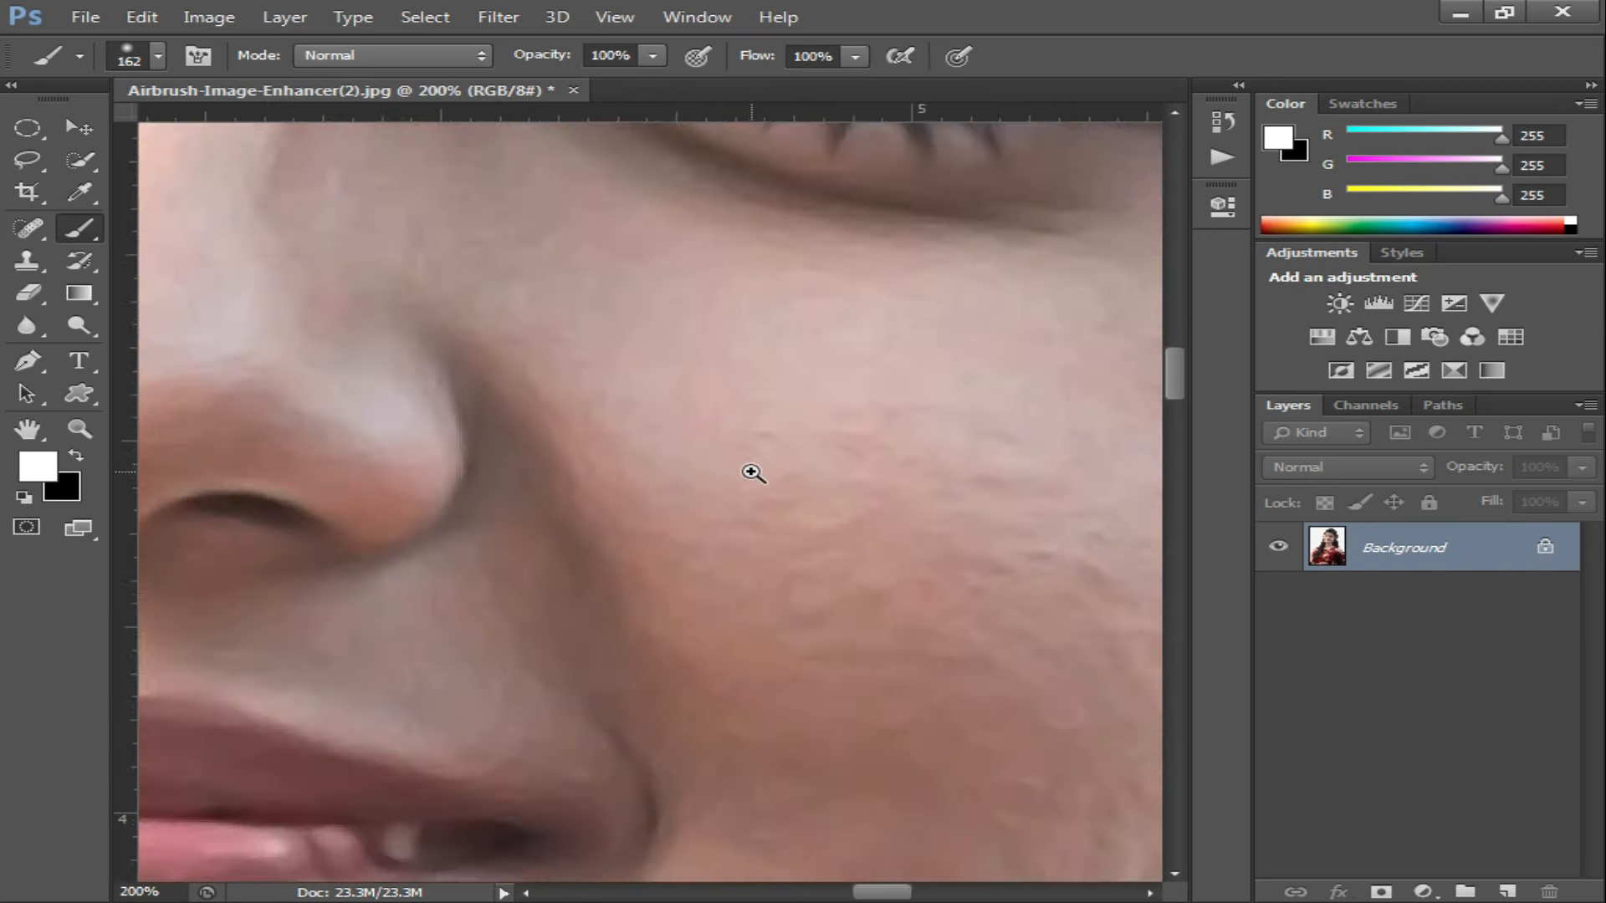
left_click(752, 476, "ctrl")
left_click(772, 442, "alt")
left_click(727, 459, "alt")
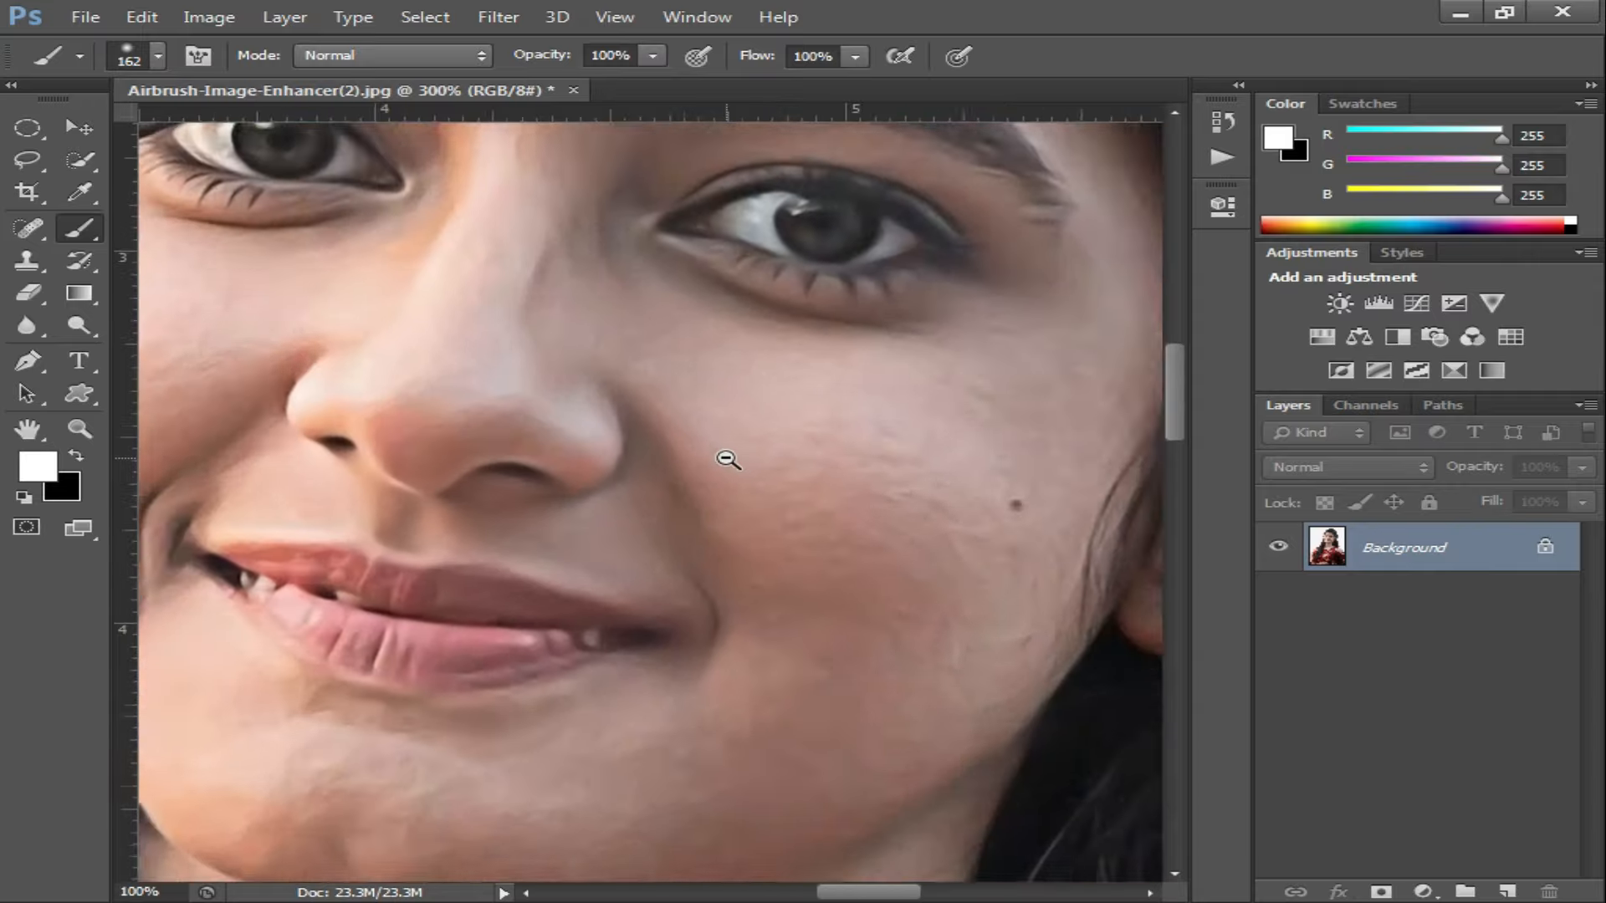
left_click(749, 465, "alt")
left_click(773, 472, "alt")
left_click_drag(758, 448, 765, 525)
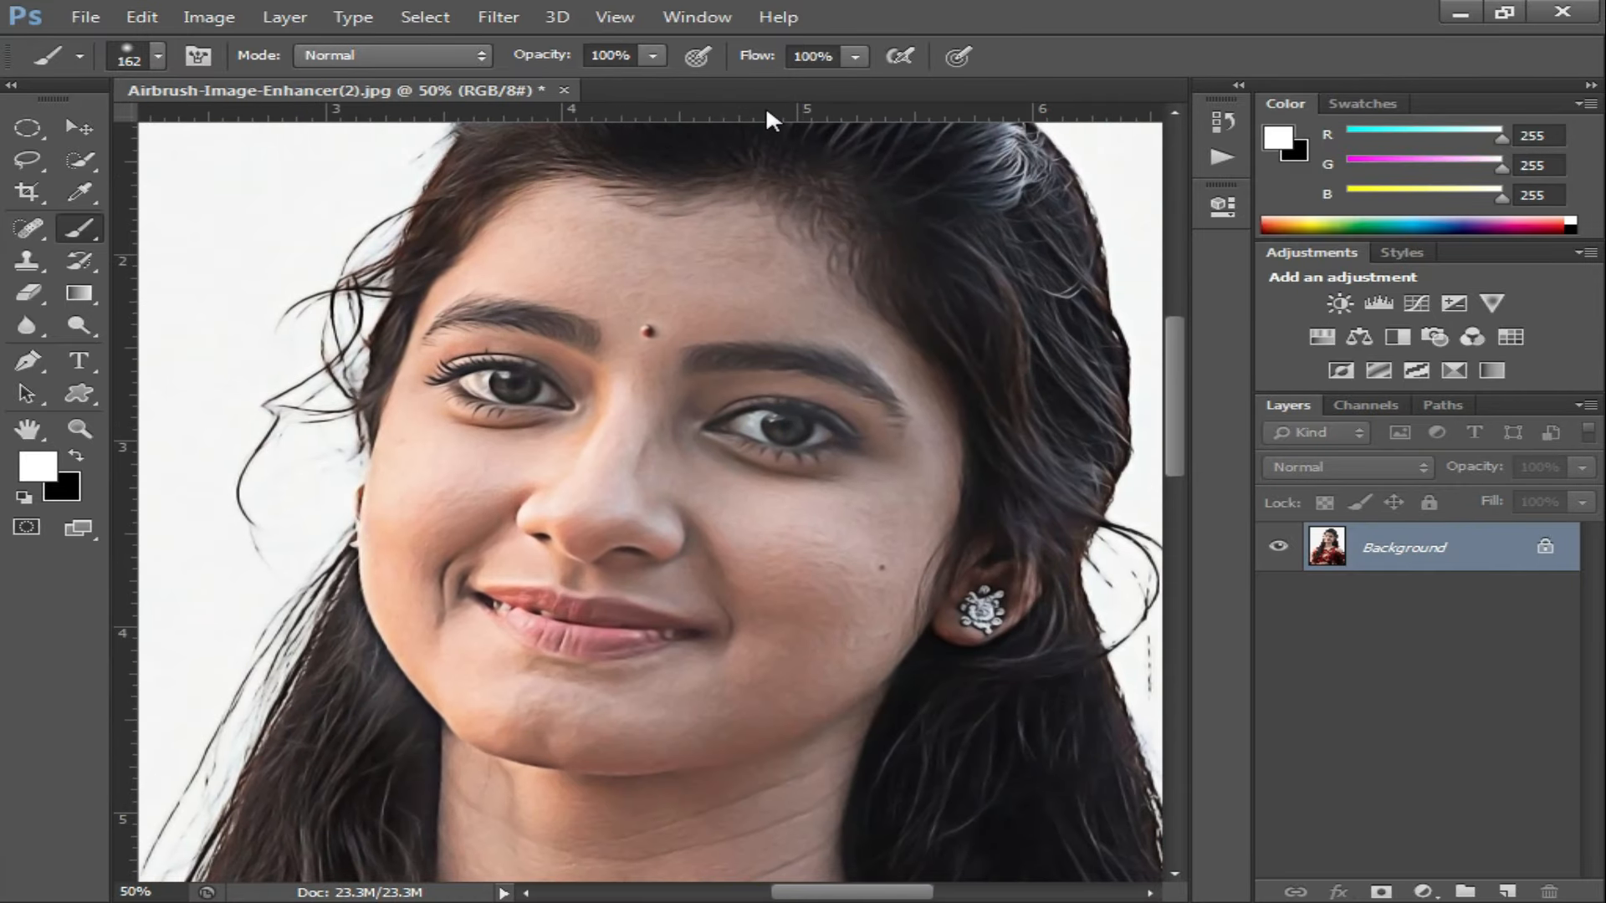
Step: Run the Auto Face Clean action from the Face Clean sk photos set, accepting its Curves layer with the default settings
left_click(1238, 86)
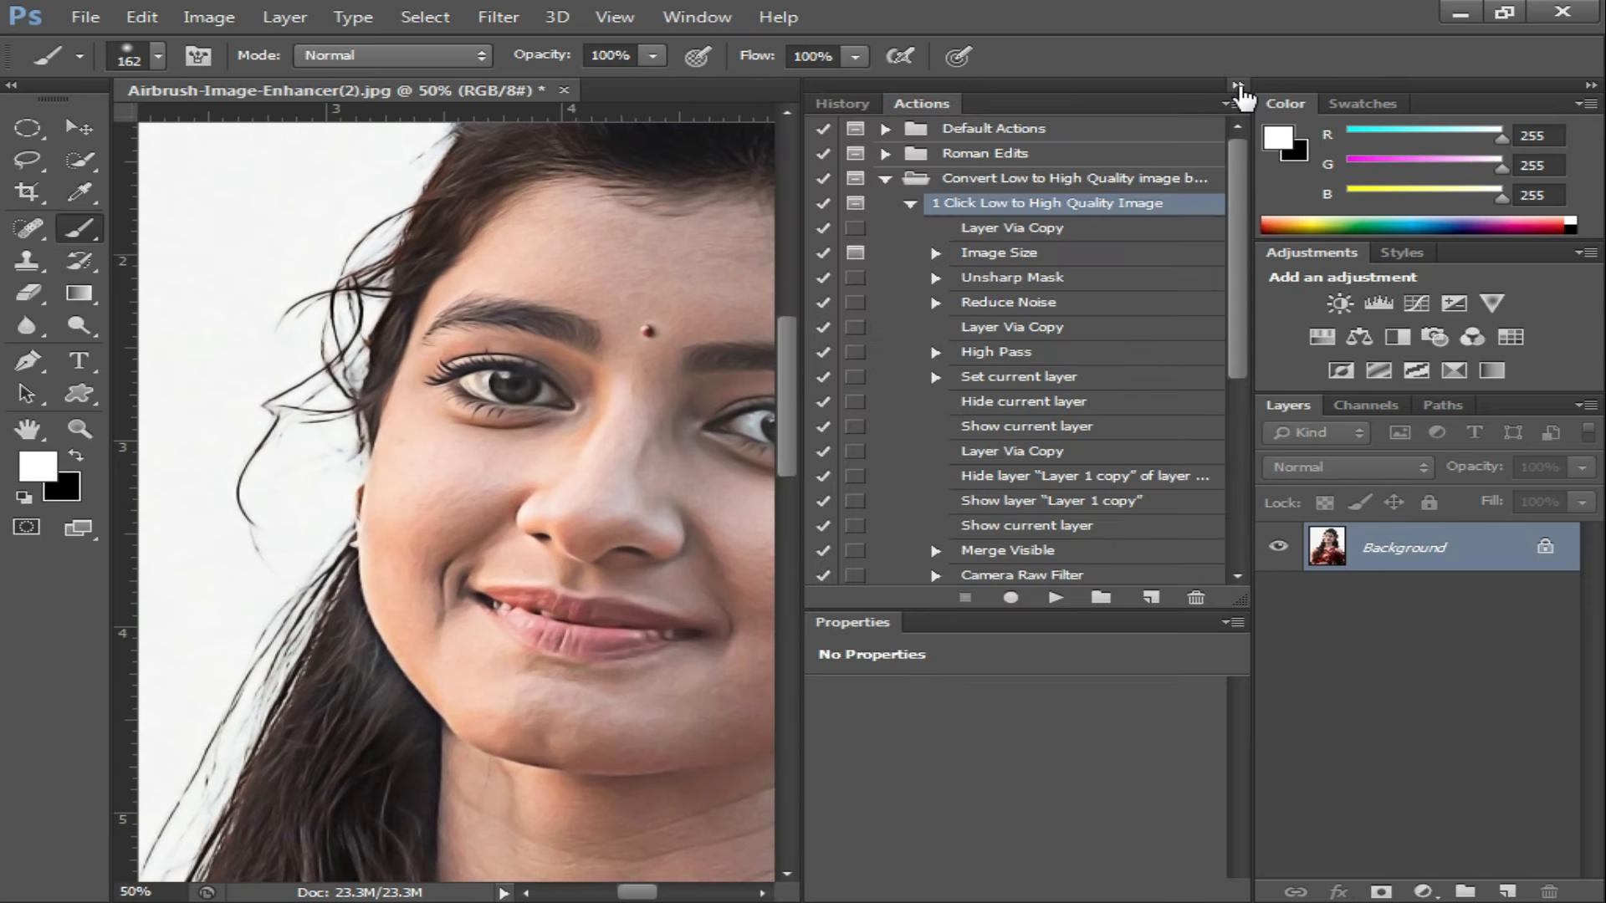
left_click(883, 179)
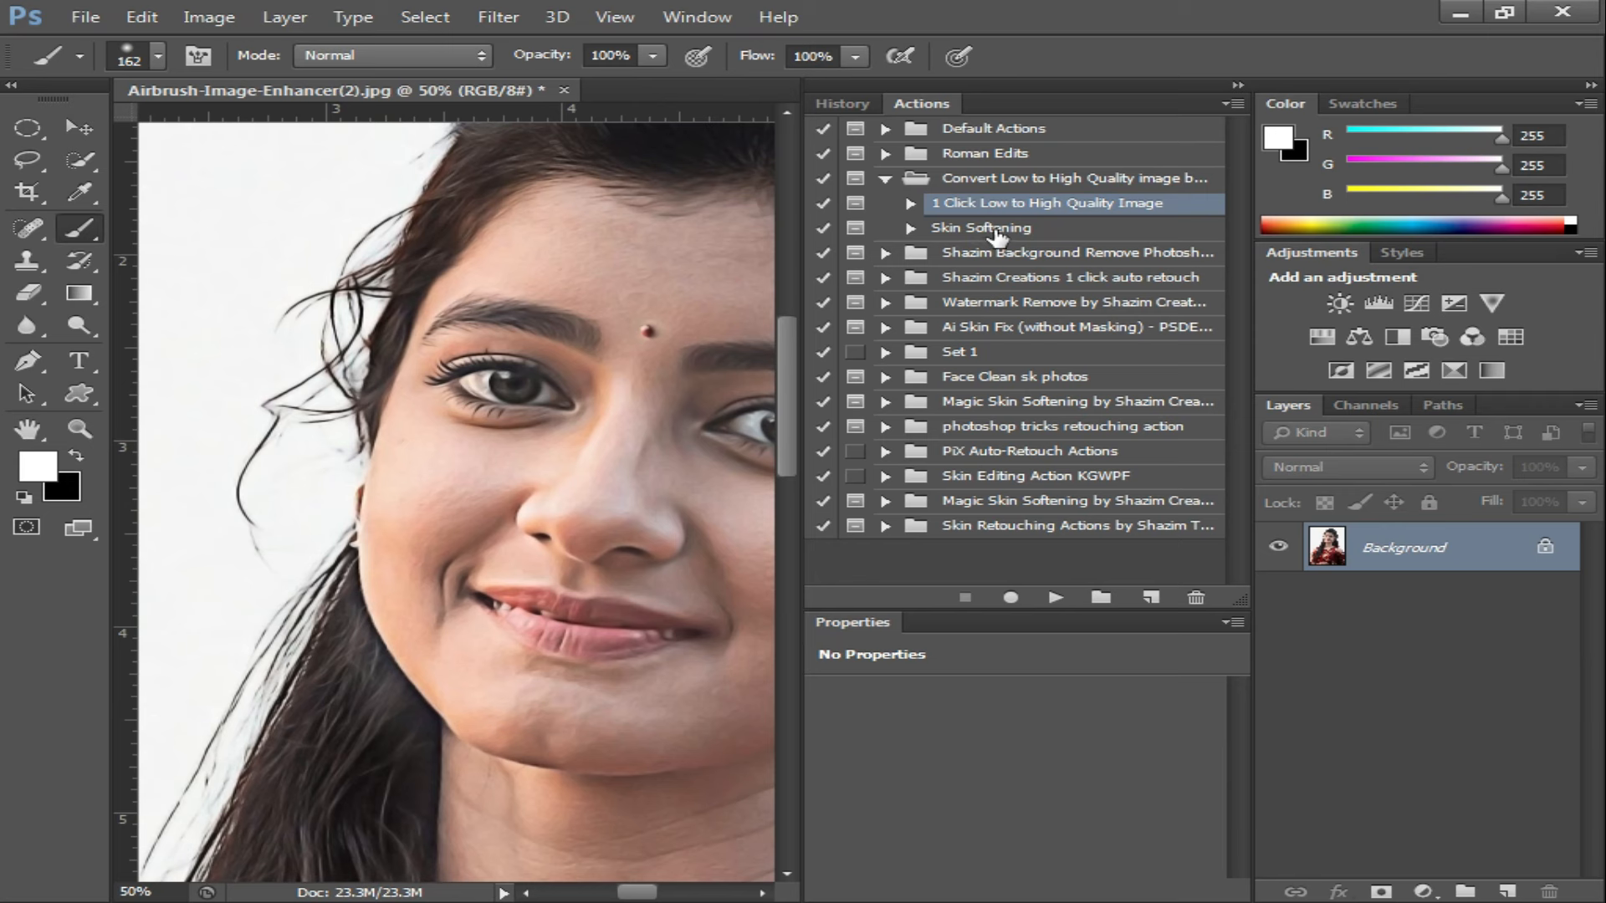
left_click(885, 179)
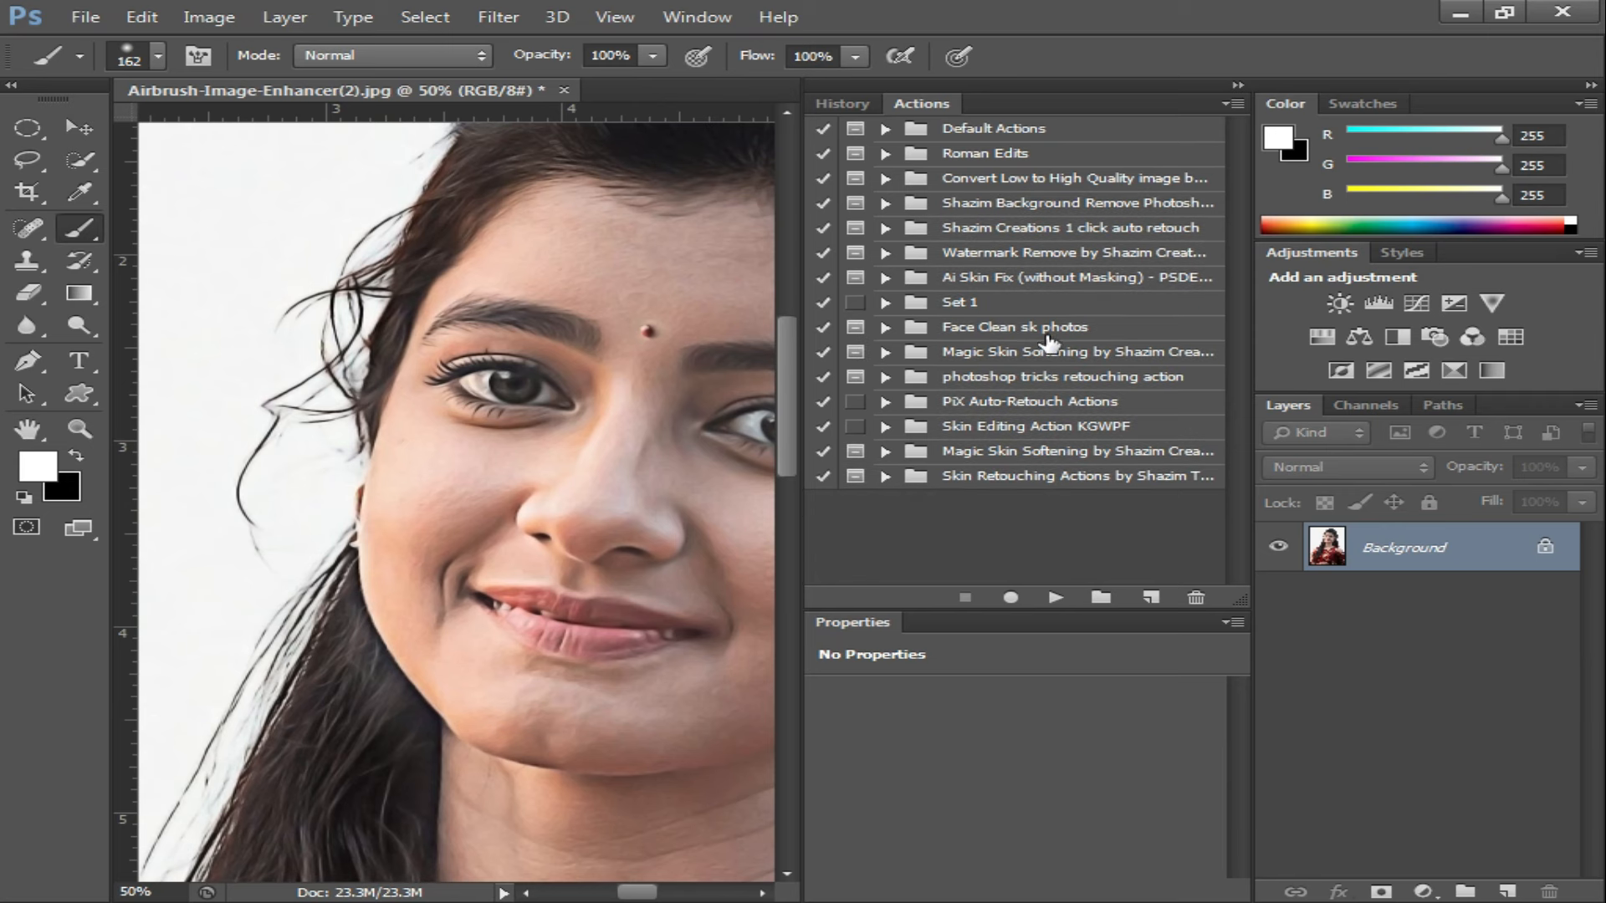
left_click(885, 328)
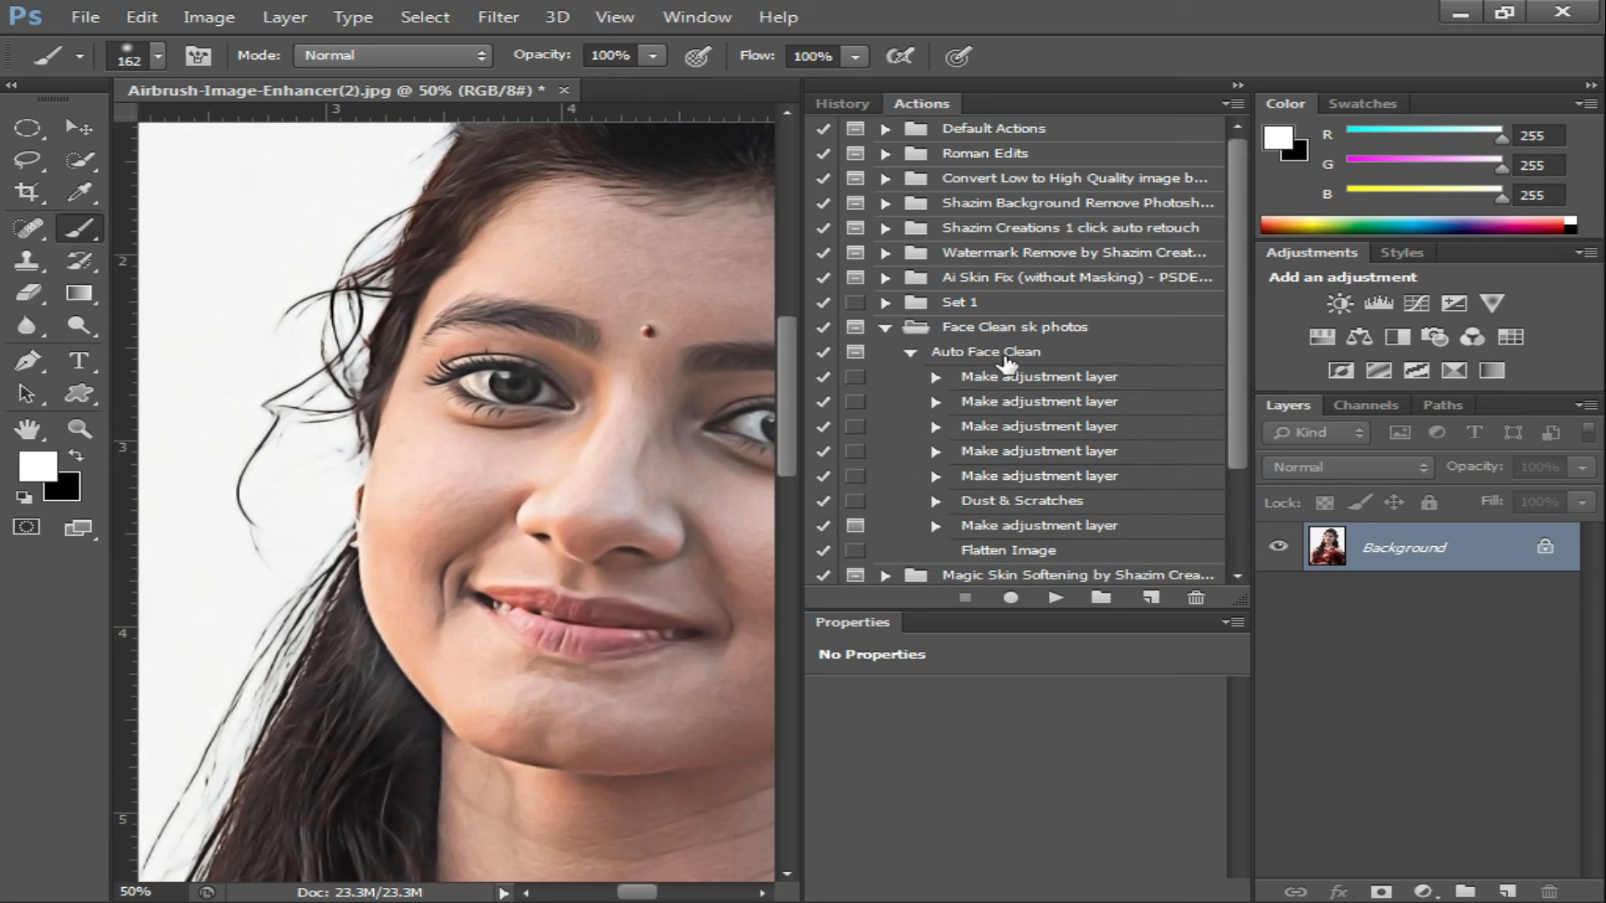
left_click(993, 354)
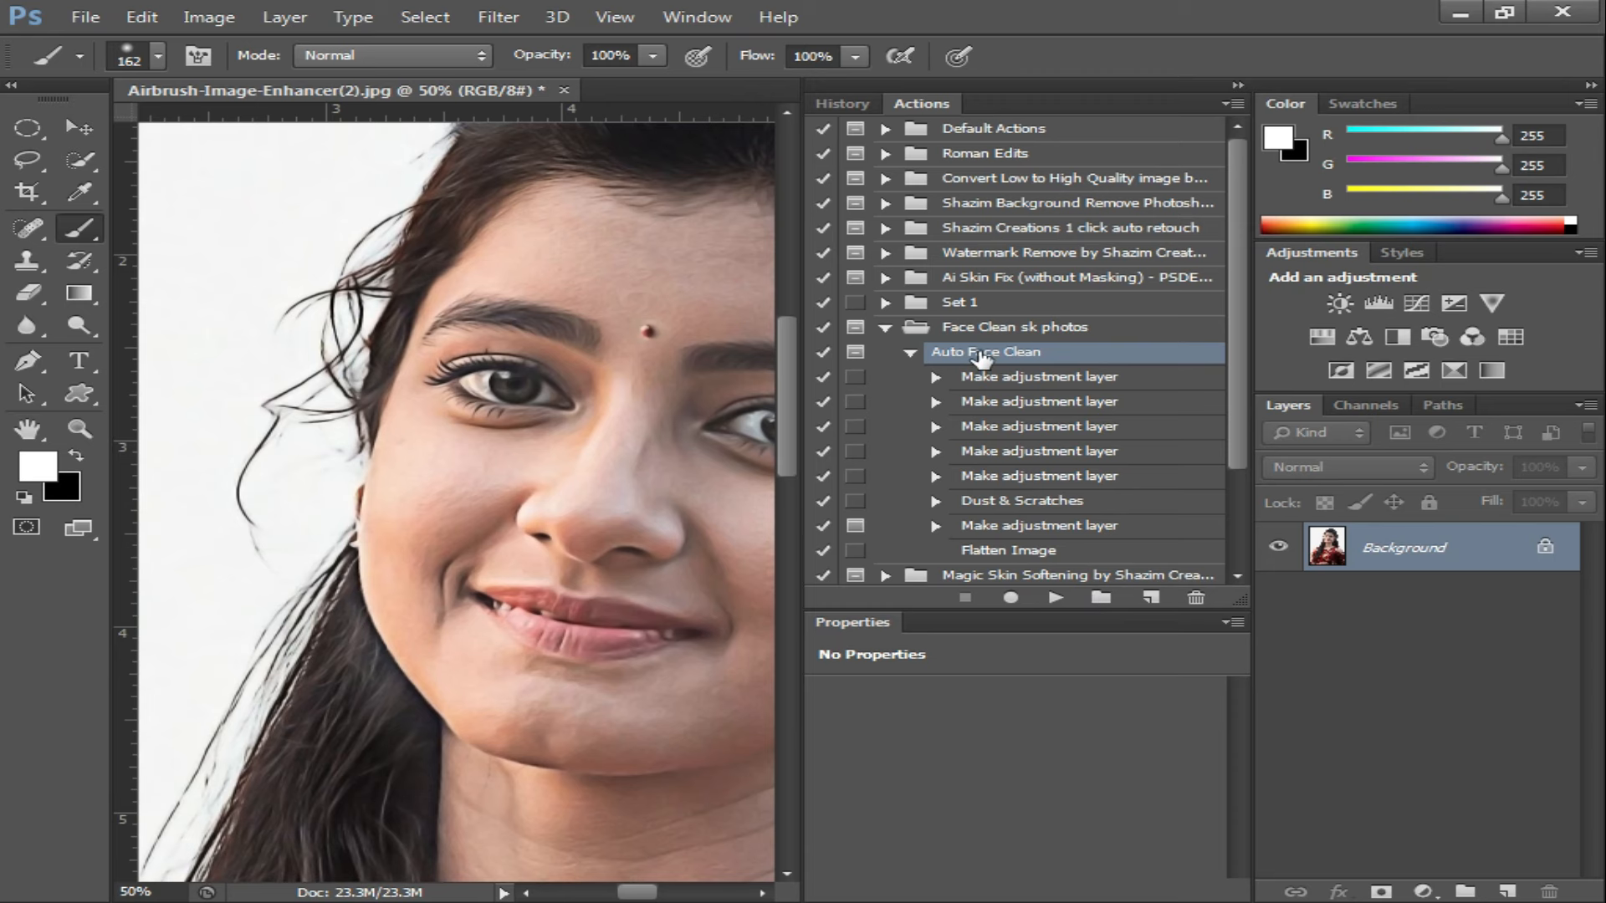
left_click(1059, 598)
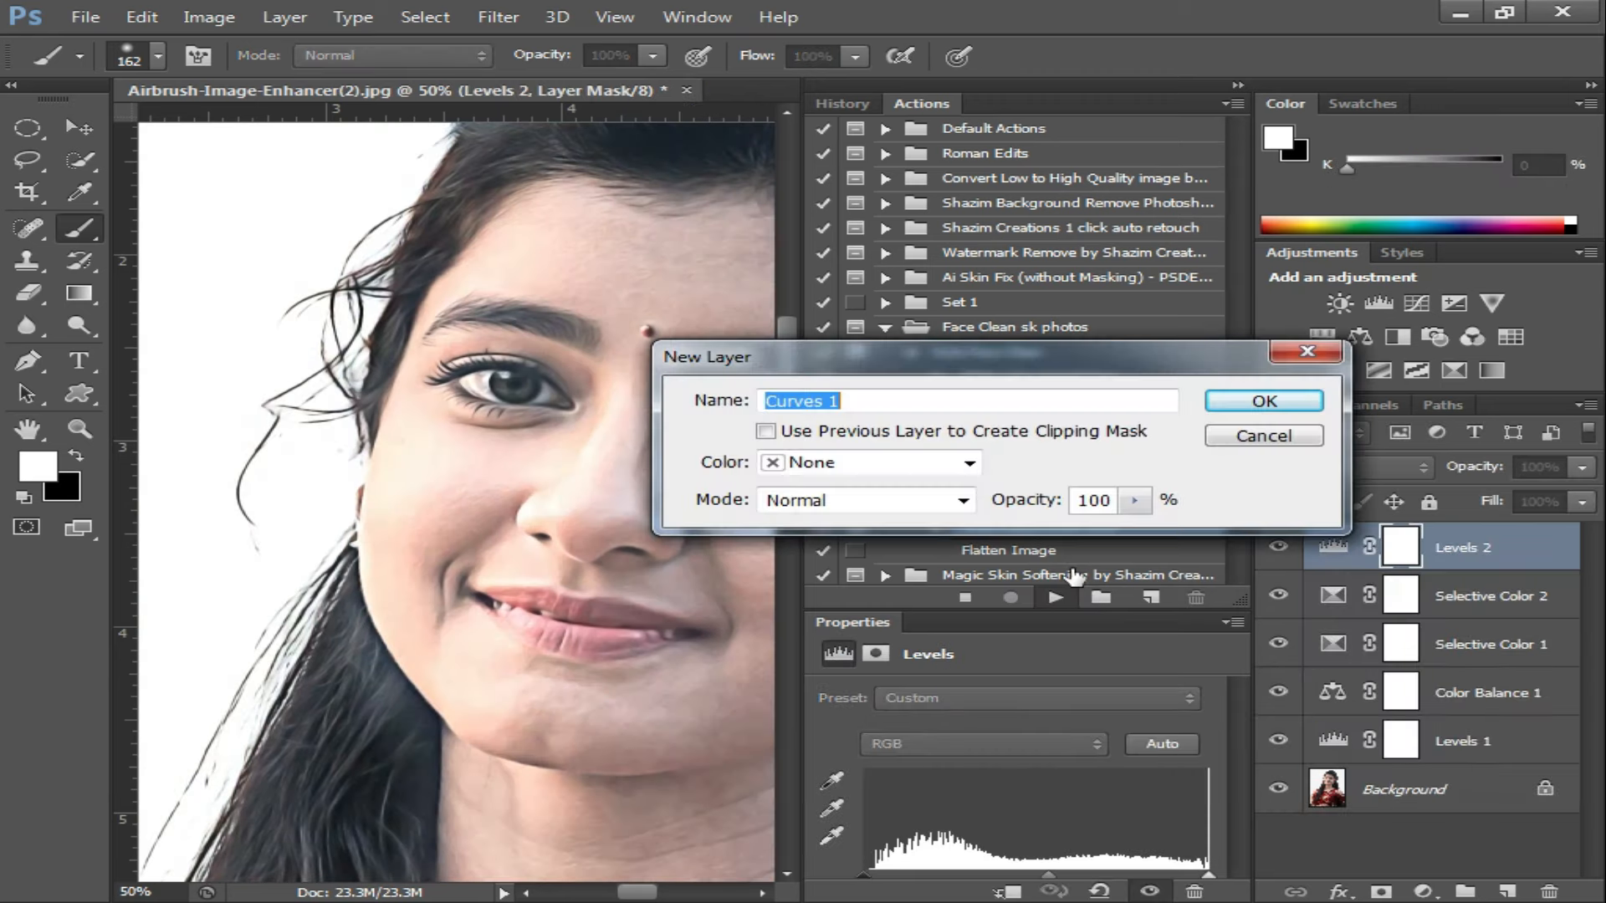
left_click(1257, 407)
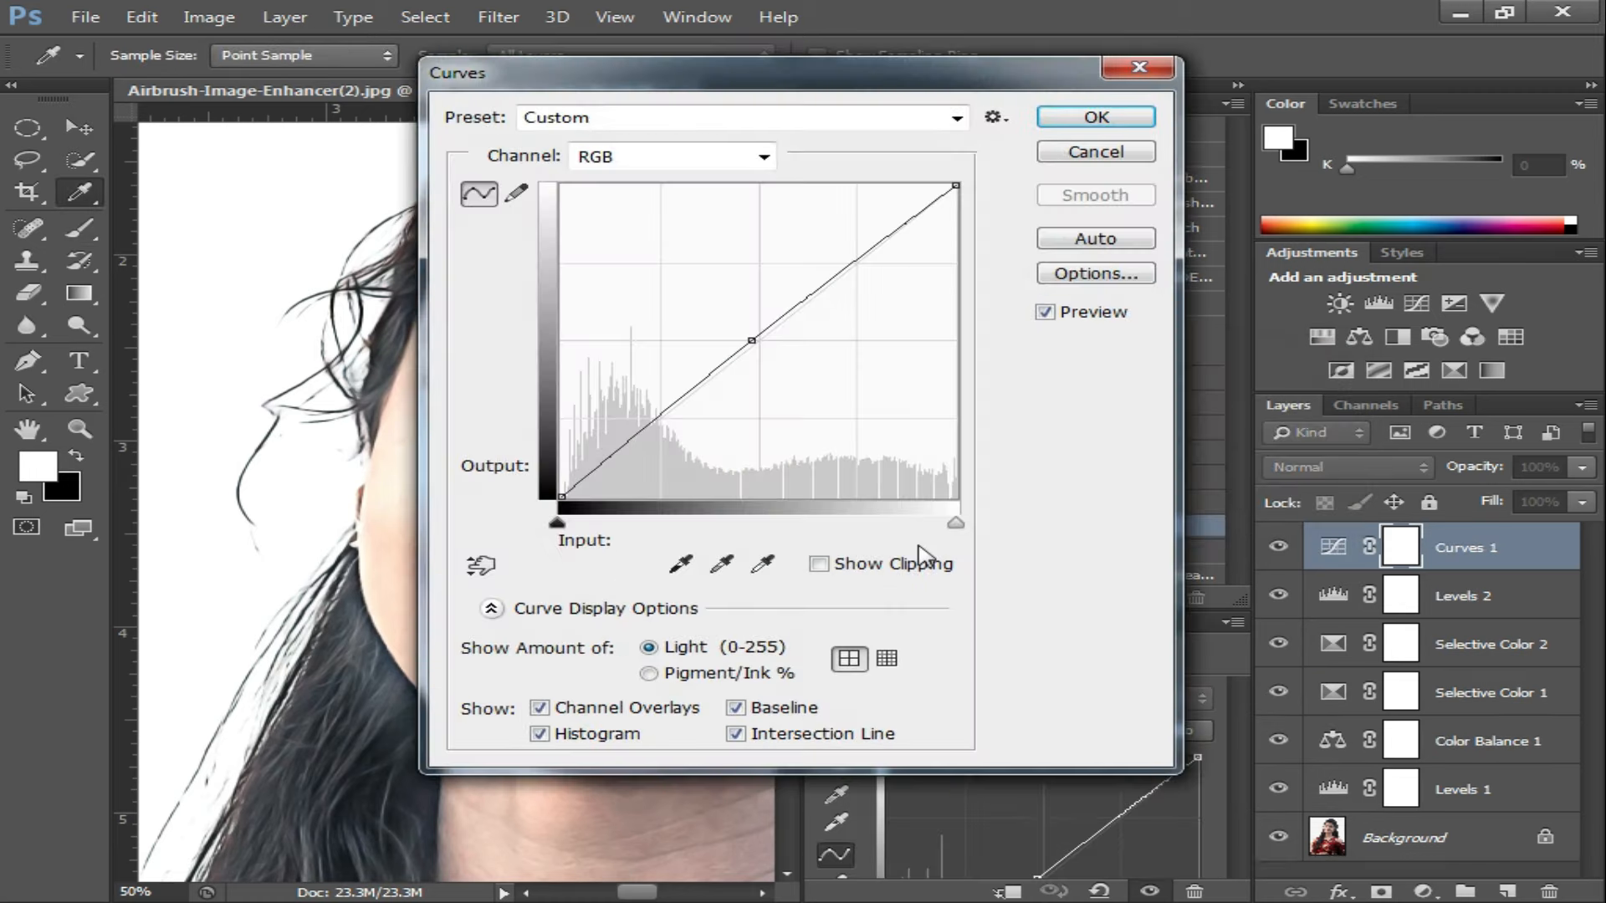
left_click(1097, 118)
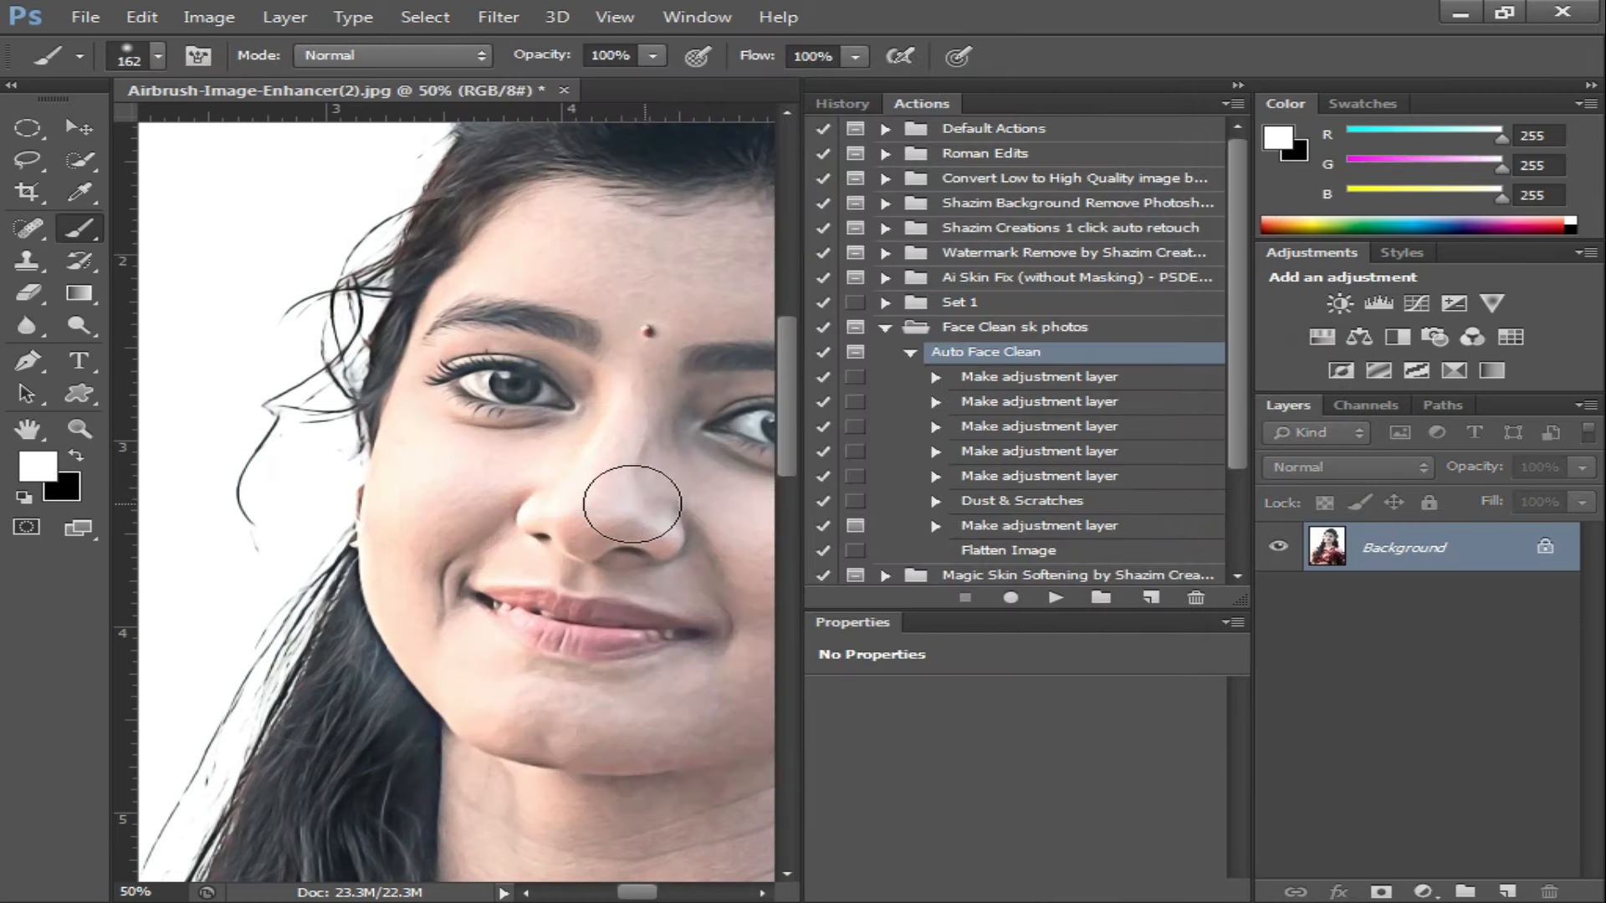
Step: Check the face and neck after the Auto Face Clean action and undo all of its adjustments
left_click(669, 511, "alt")
left_click_drag(670, 515, 695, 638)
left_click(557, 451, "ctrl")
scroll(632, 465, "down", 3)
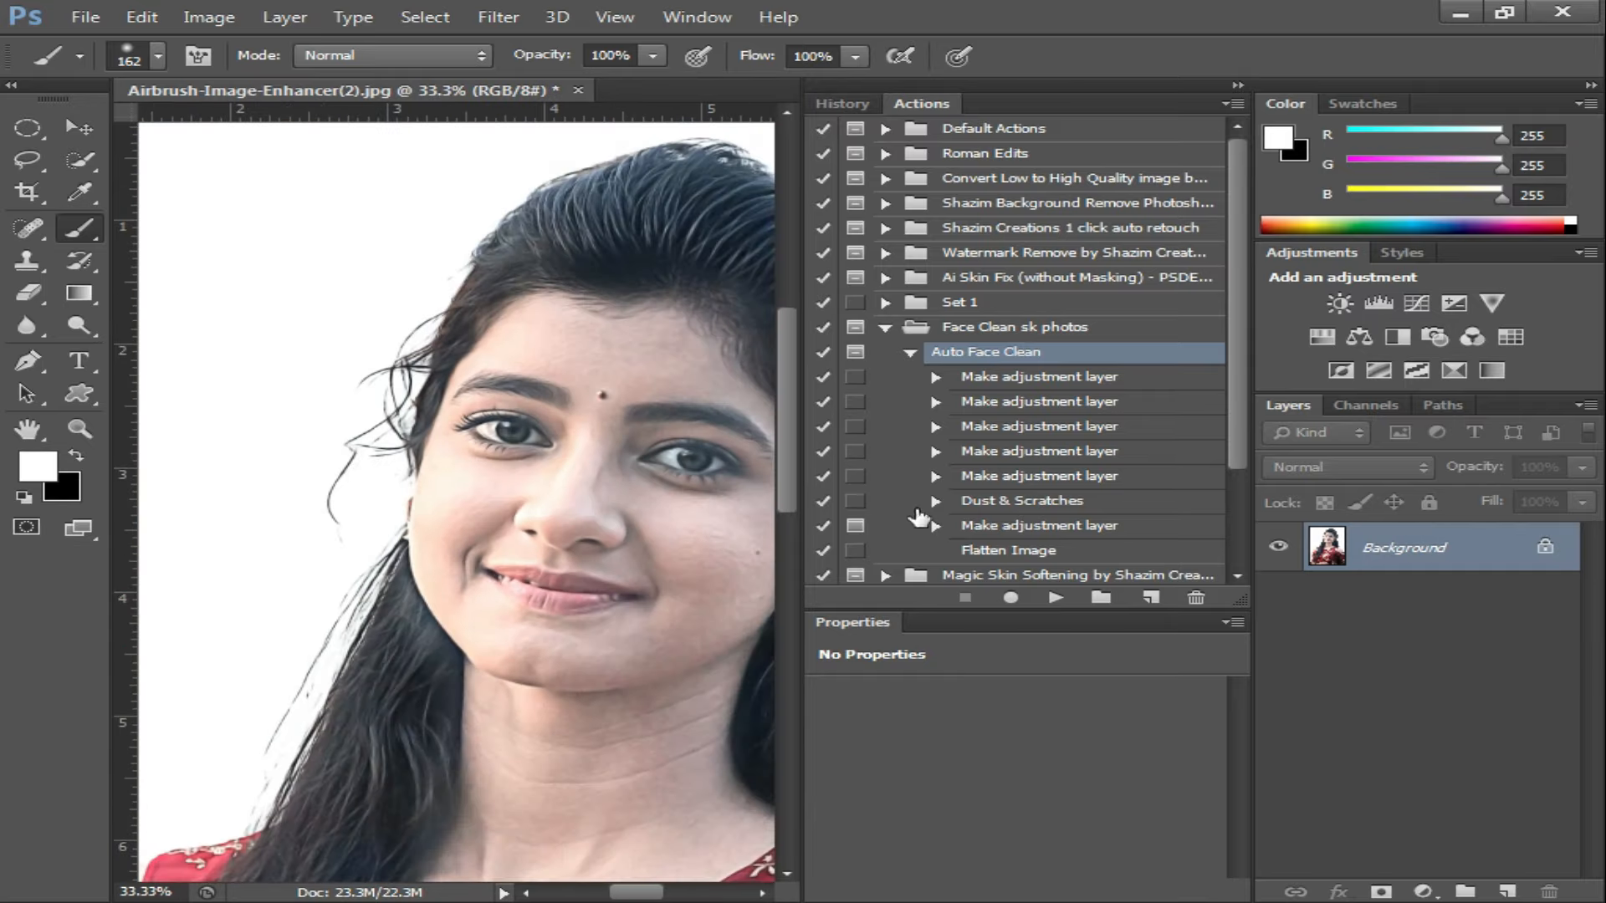
left_click_drag(655, 537, 581, 422)
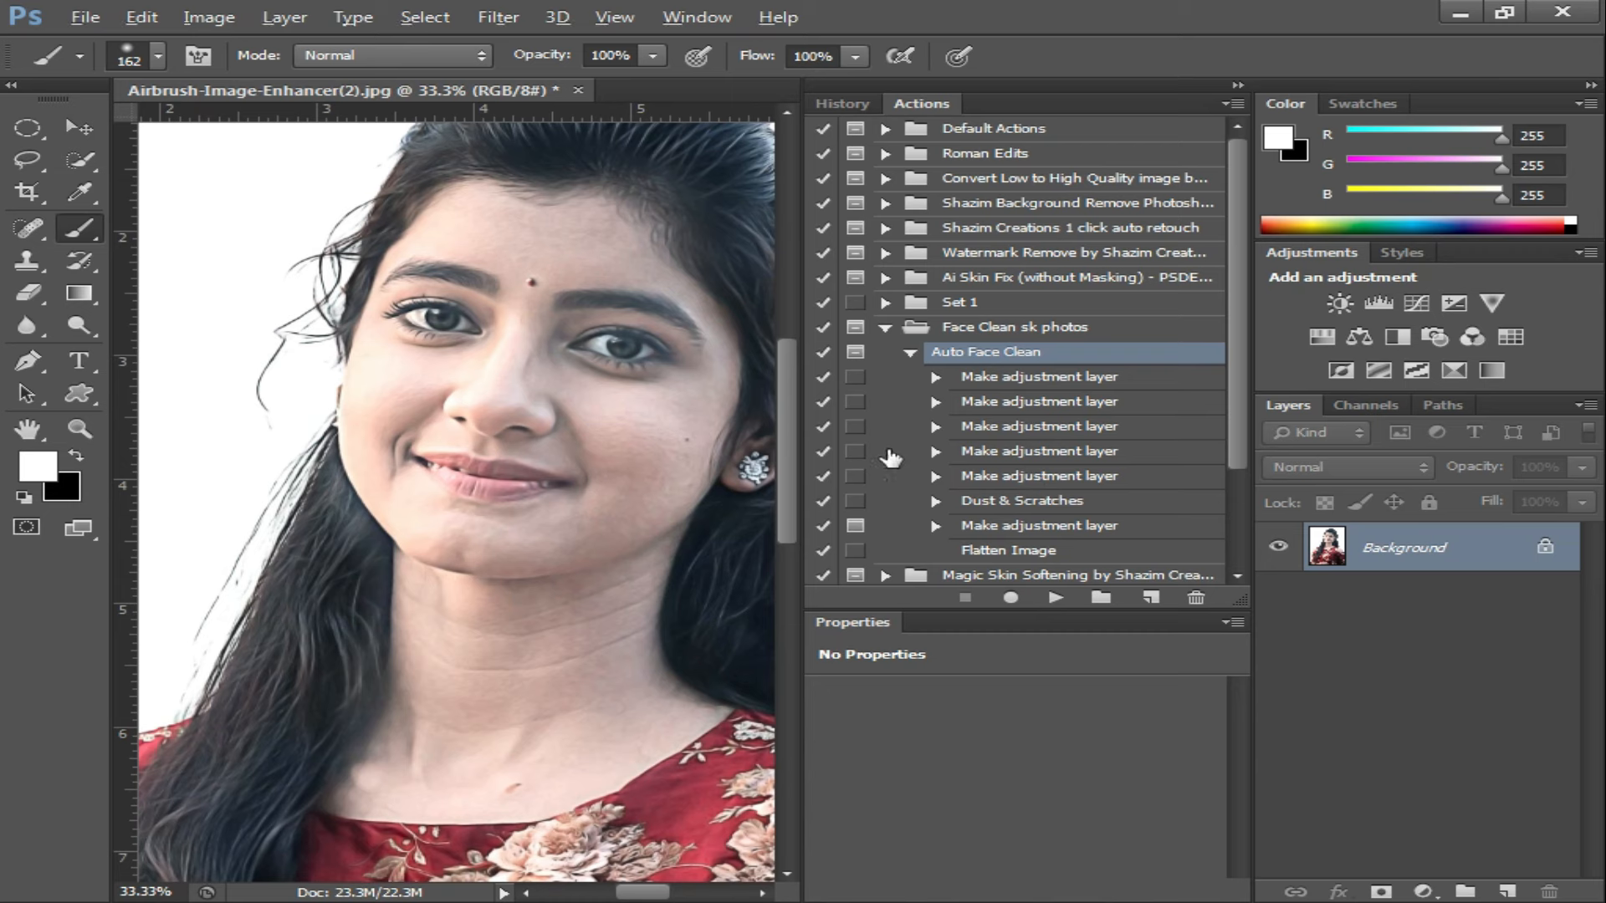
key("ctrl+z")
key("ctrl+alt+z")
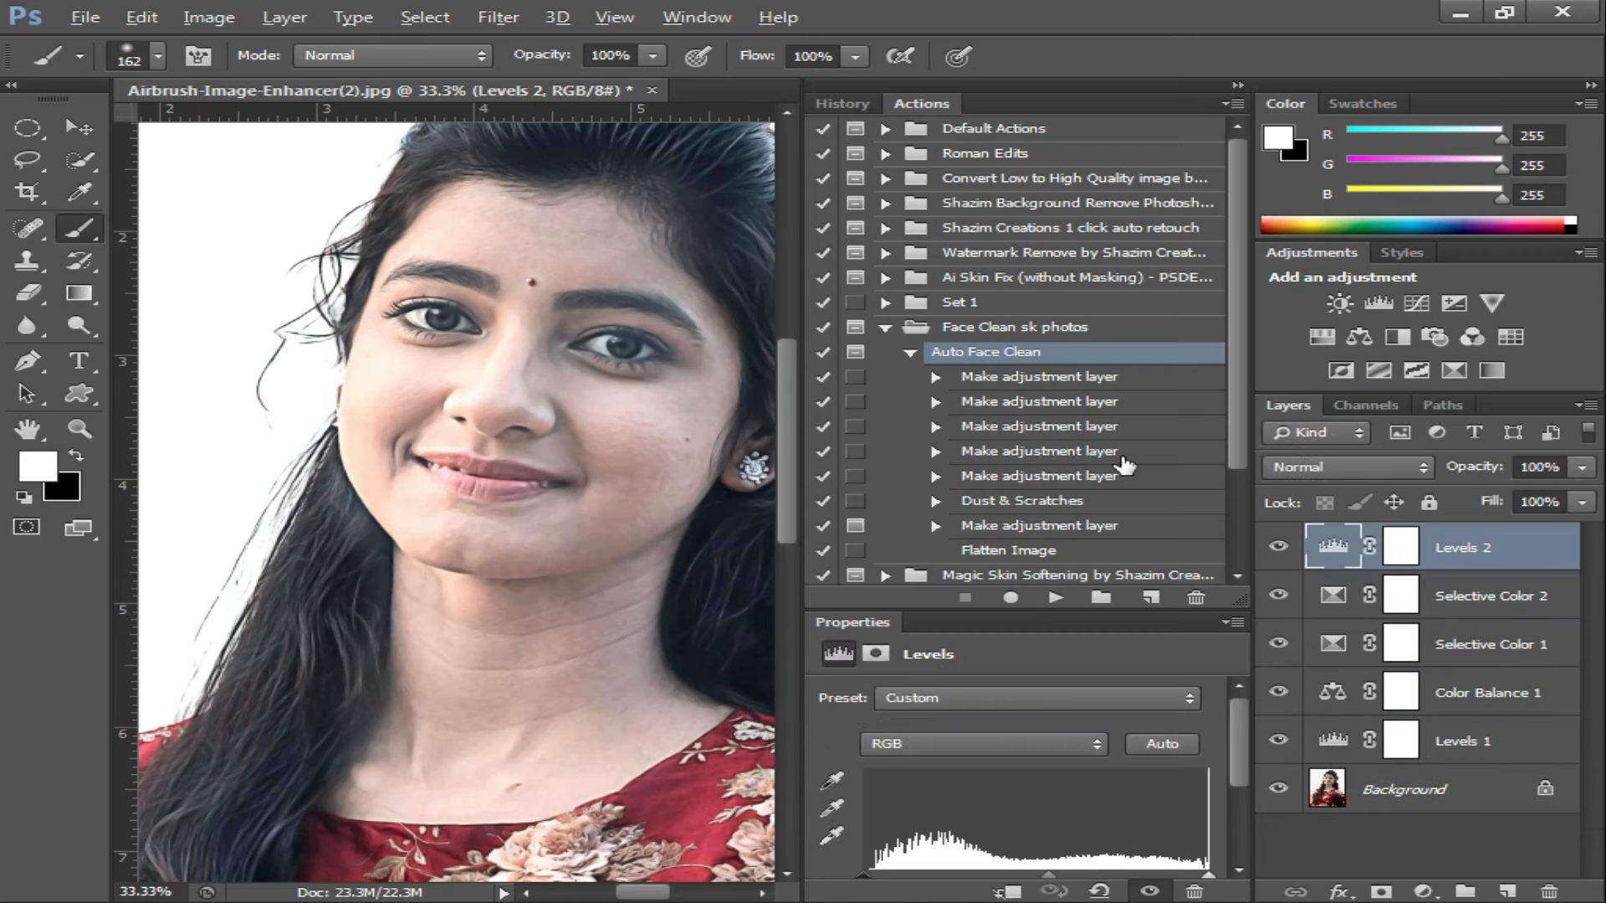
key("ctrl+alt+z")
key("ctrl+alt+z")
key("ctrl+alt+z")
key("ctrl+alt+z")
key("ctrl+alt+z")
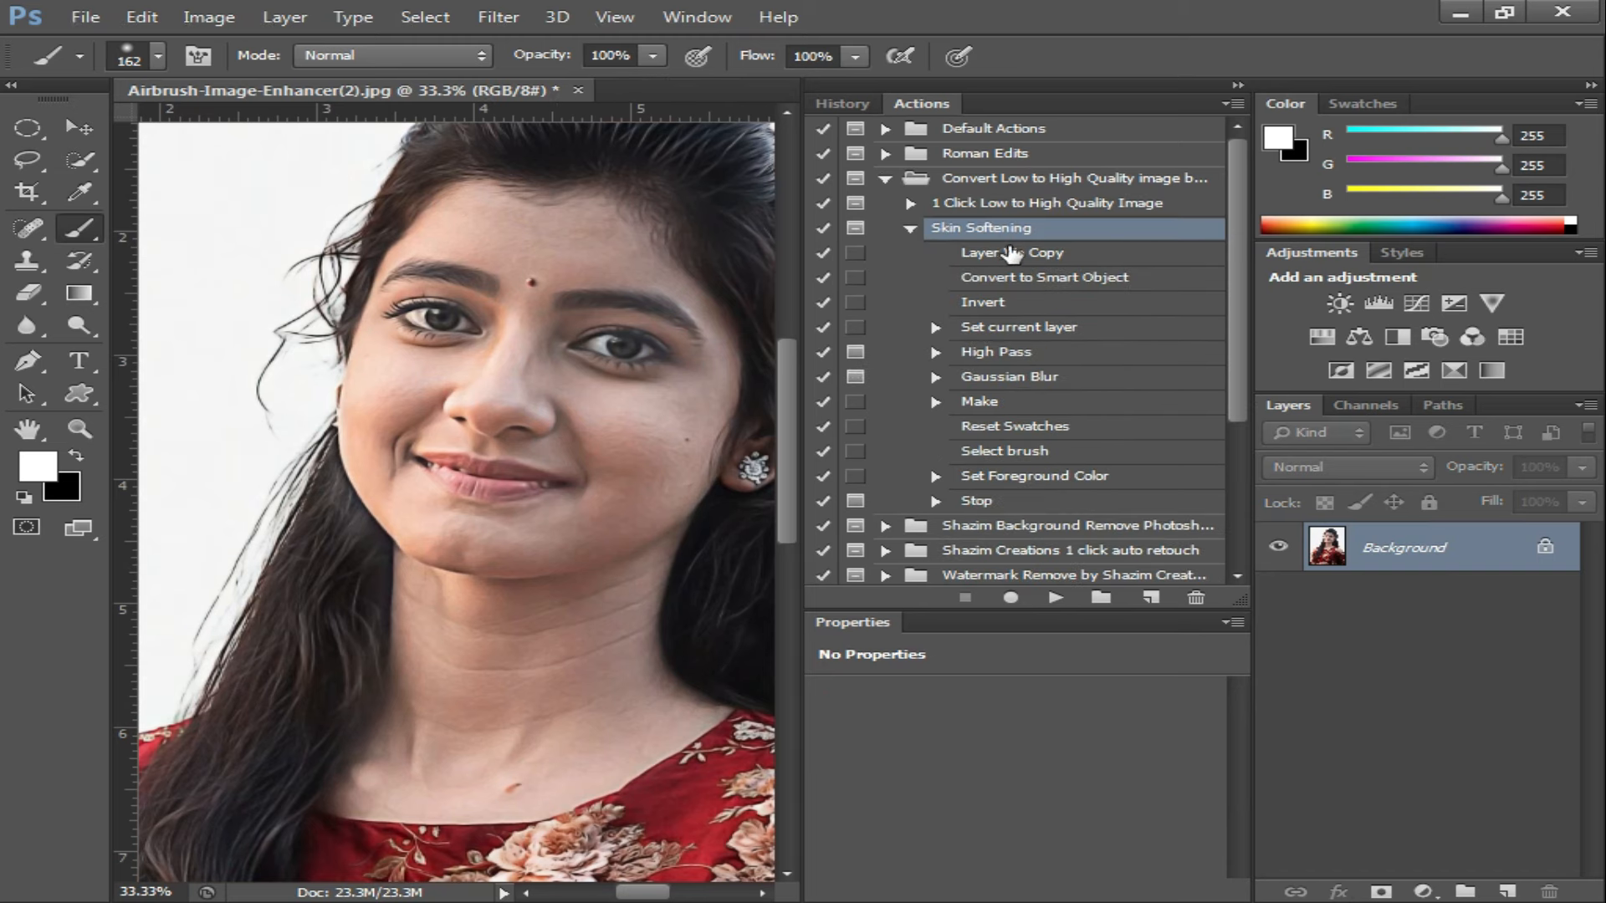
Step: Run the Skin Softening action, skipping its Invert command, with a High Pass radius of 3.5 pixels and an increased Gaussian Blur radius
left_click(1055, 598)
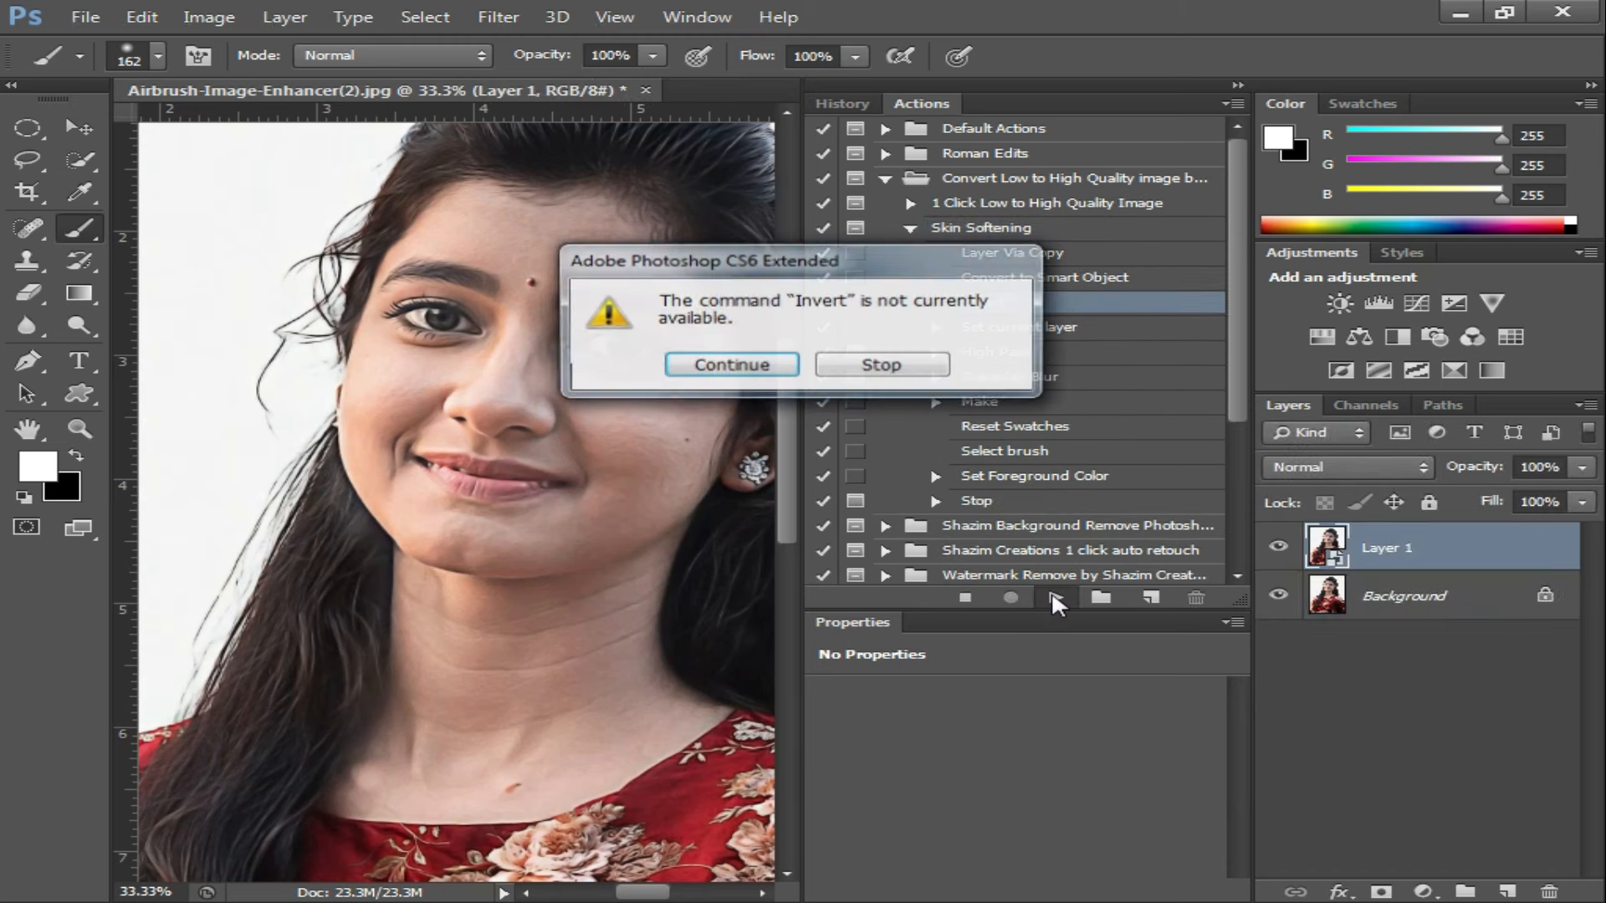
left_click(728, 365)
left_click_drag(1204, 717, 1132, 717)
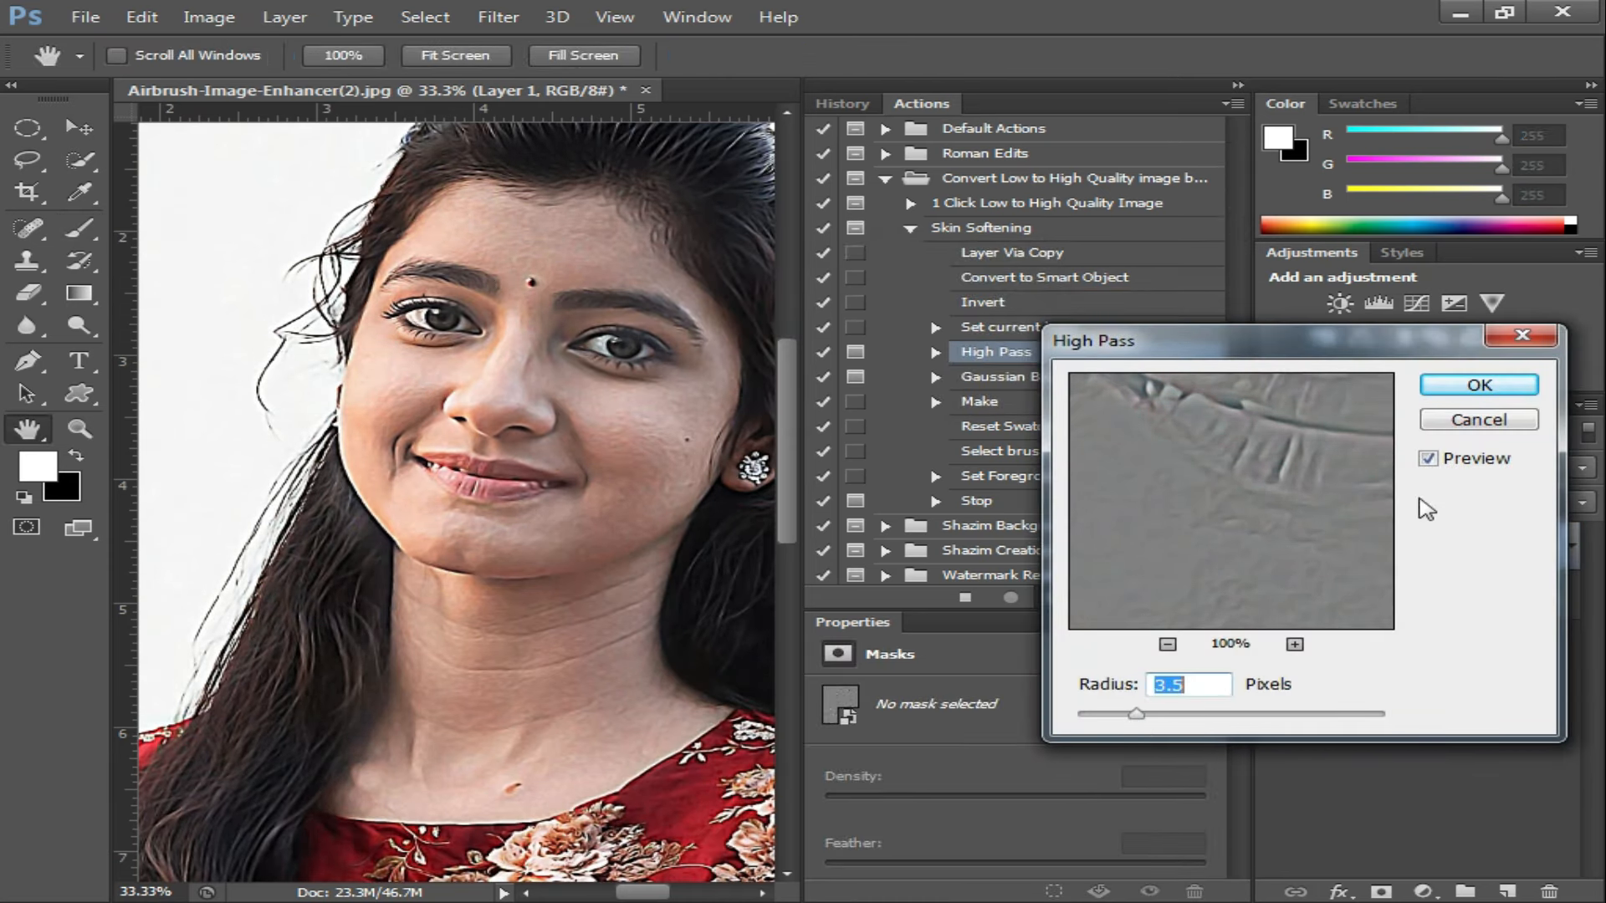
left_click(1479, 385)
left_click_drag(1089, 653, 1244, 651)
left_click(1416, 322)
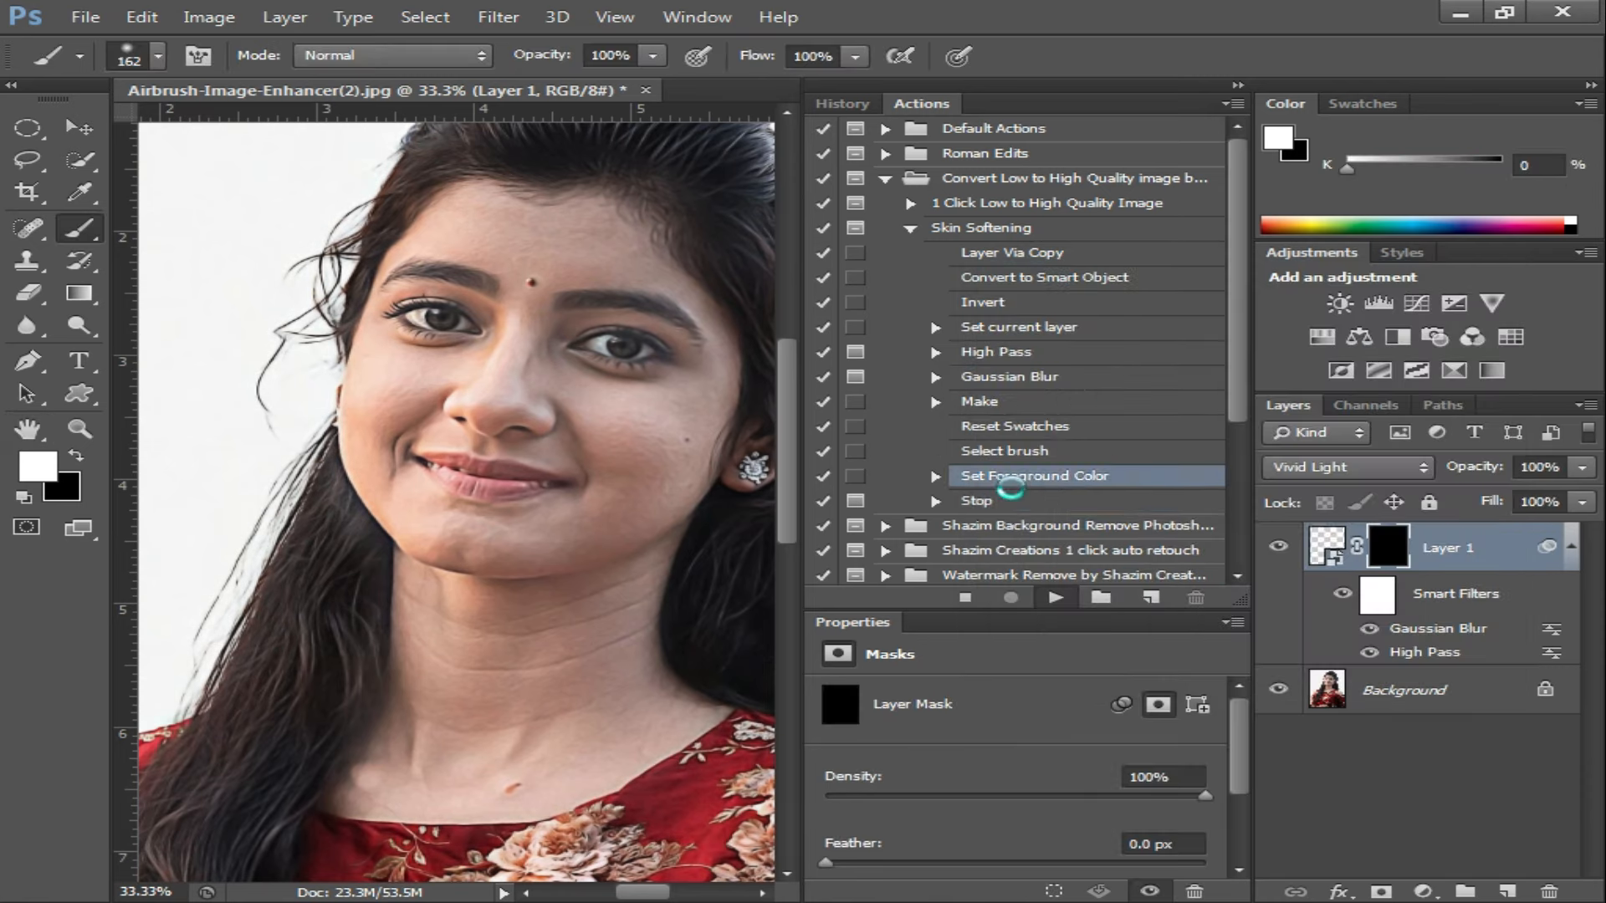
left_click(838, 582)
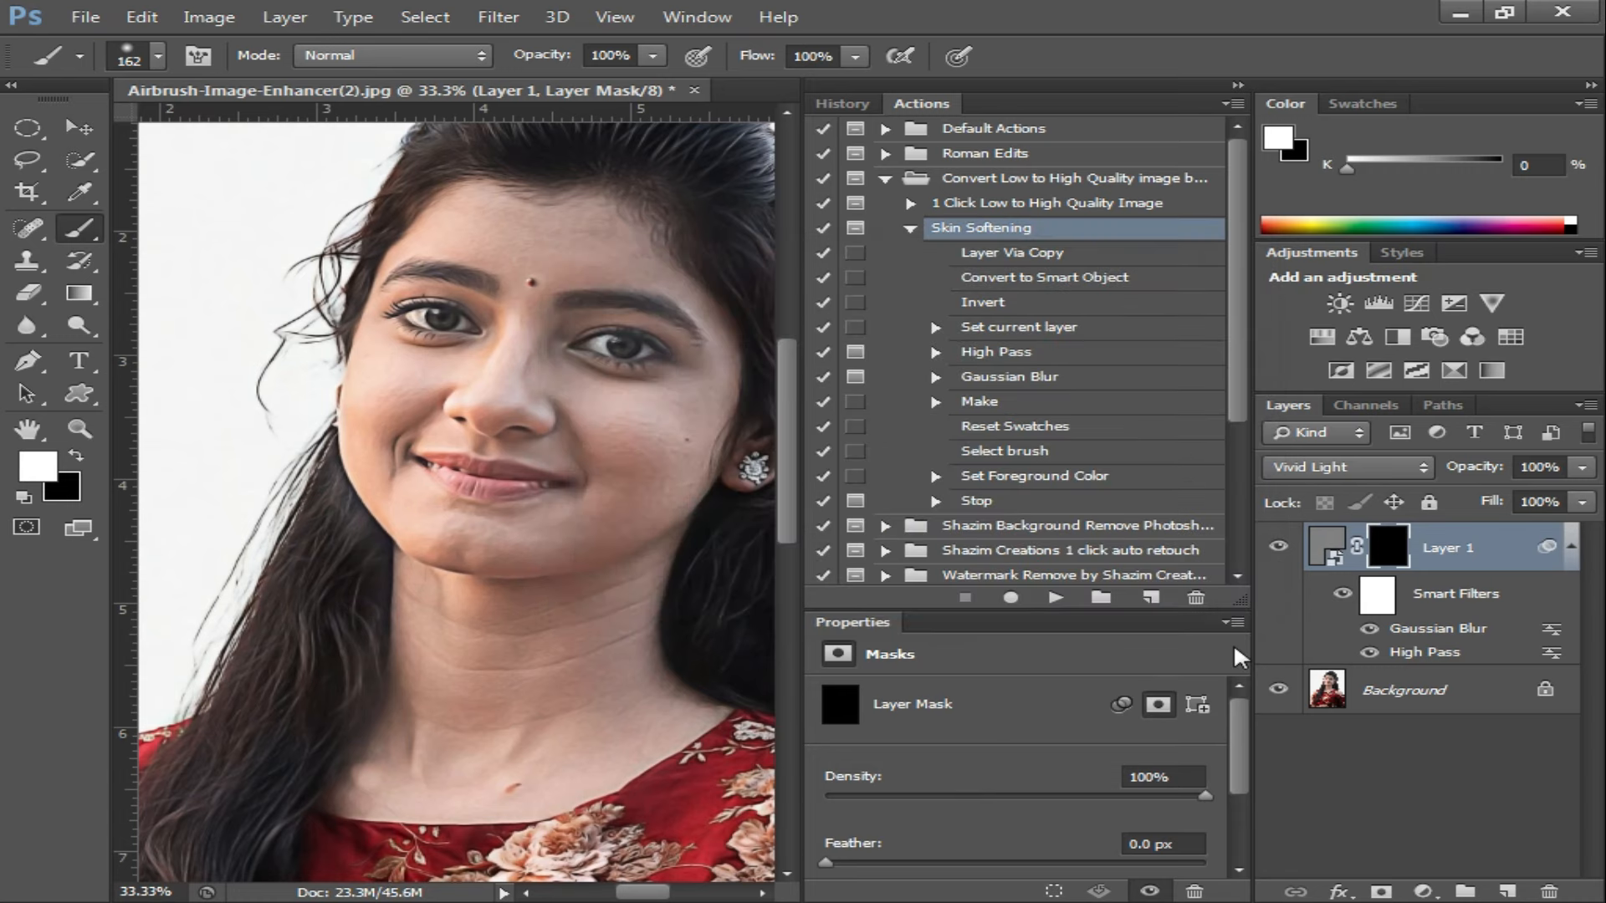
Step: Paint white on Layer 1's mask over the chin, cheeks and nose with the 162 px Brush
scroll(586, 435, "up", 2)
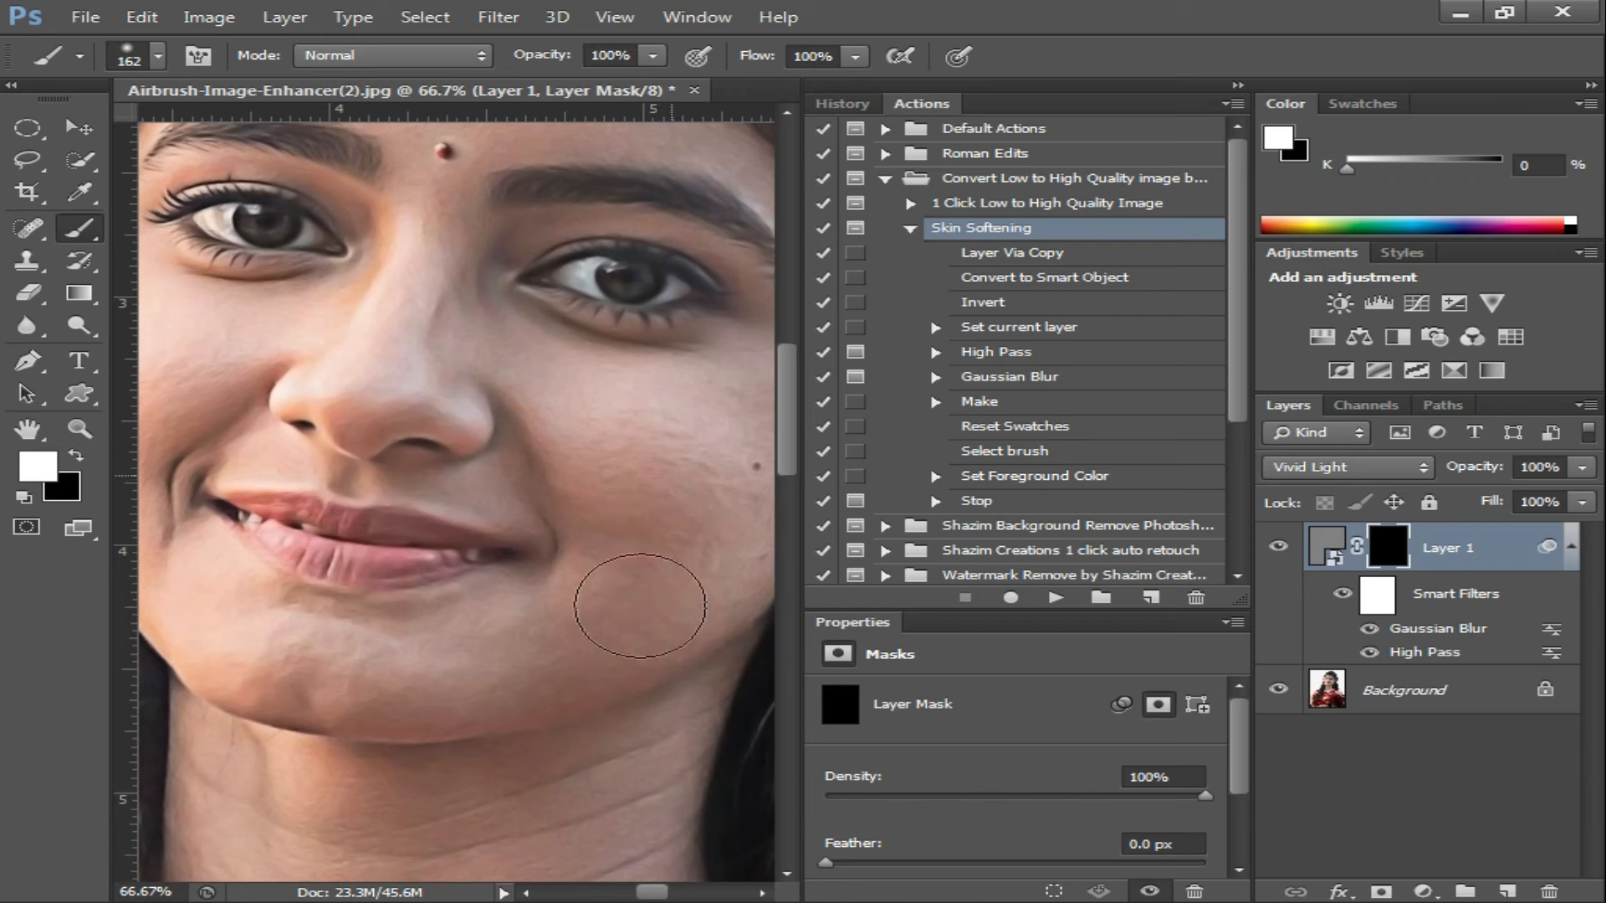
left_click_drag(349, 664, 287, 617)
left_click_drag(276, 452, 435, 563)
left_click_drag(613, 390, 637, 547)
left_click_drag(591, 318, 570, 344)
left_click_drag(524, 448, 365, 283)
scroll(585, 620, "down", 1)
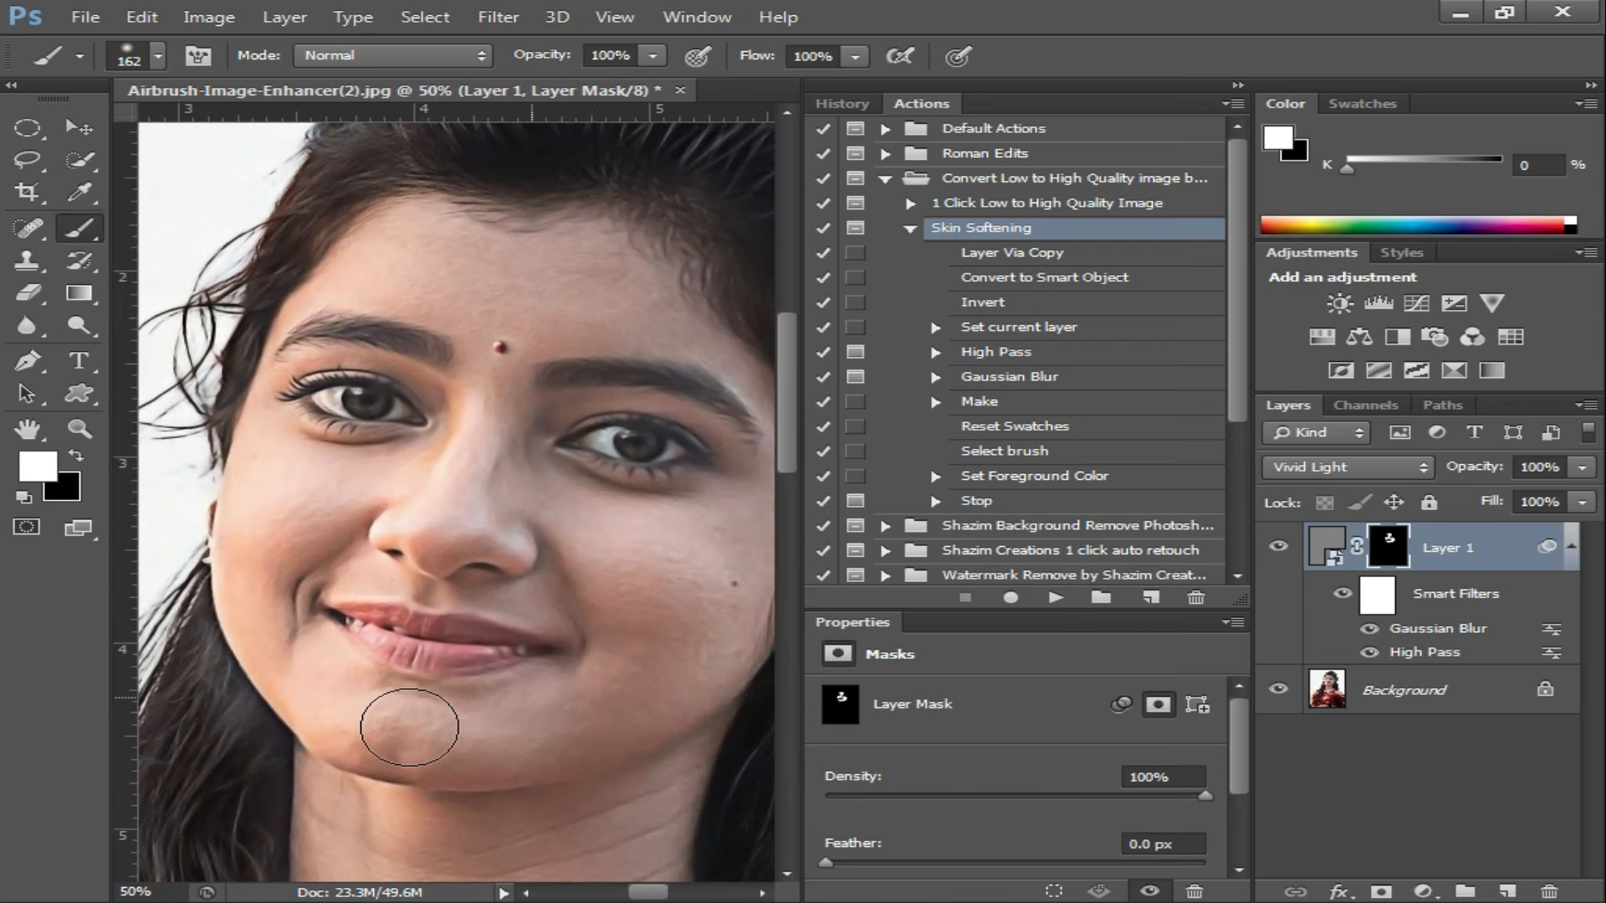
Step: Select Auto Retouch in the Shazim Creations 1 click auto retouch set and merge Layer 1 into the Background
left_click(912, 229)
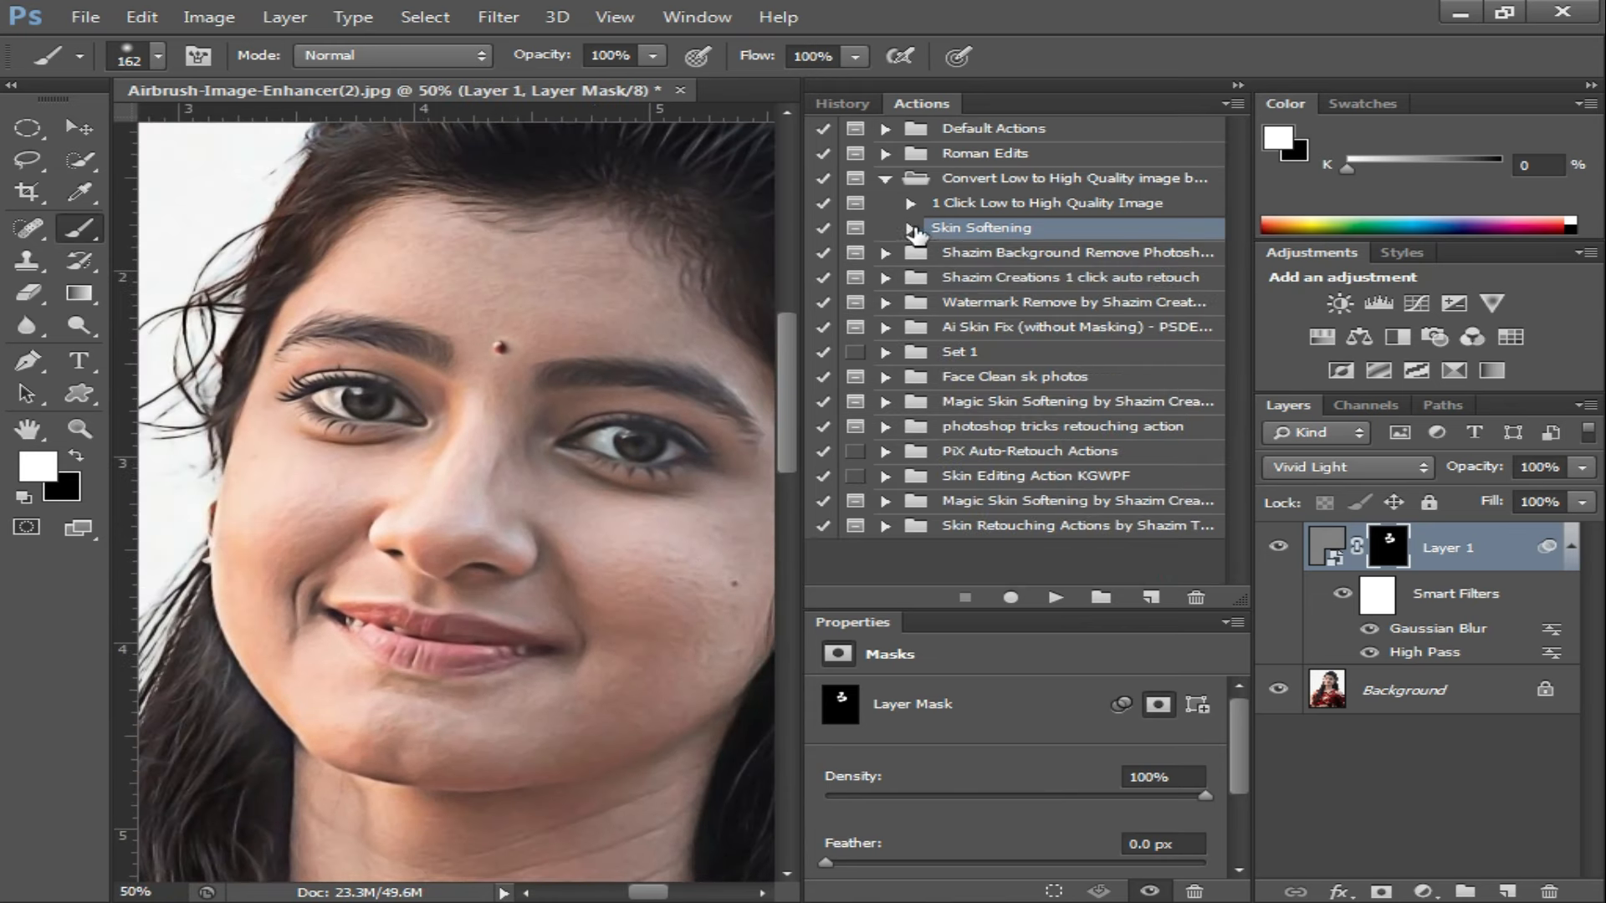
left_click(885, 181)
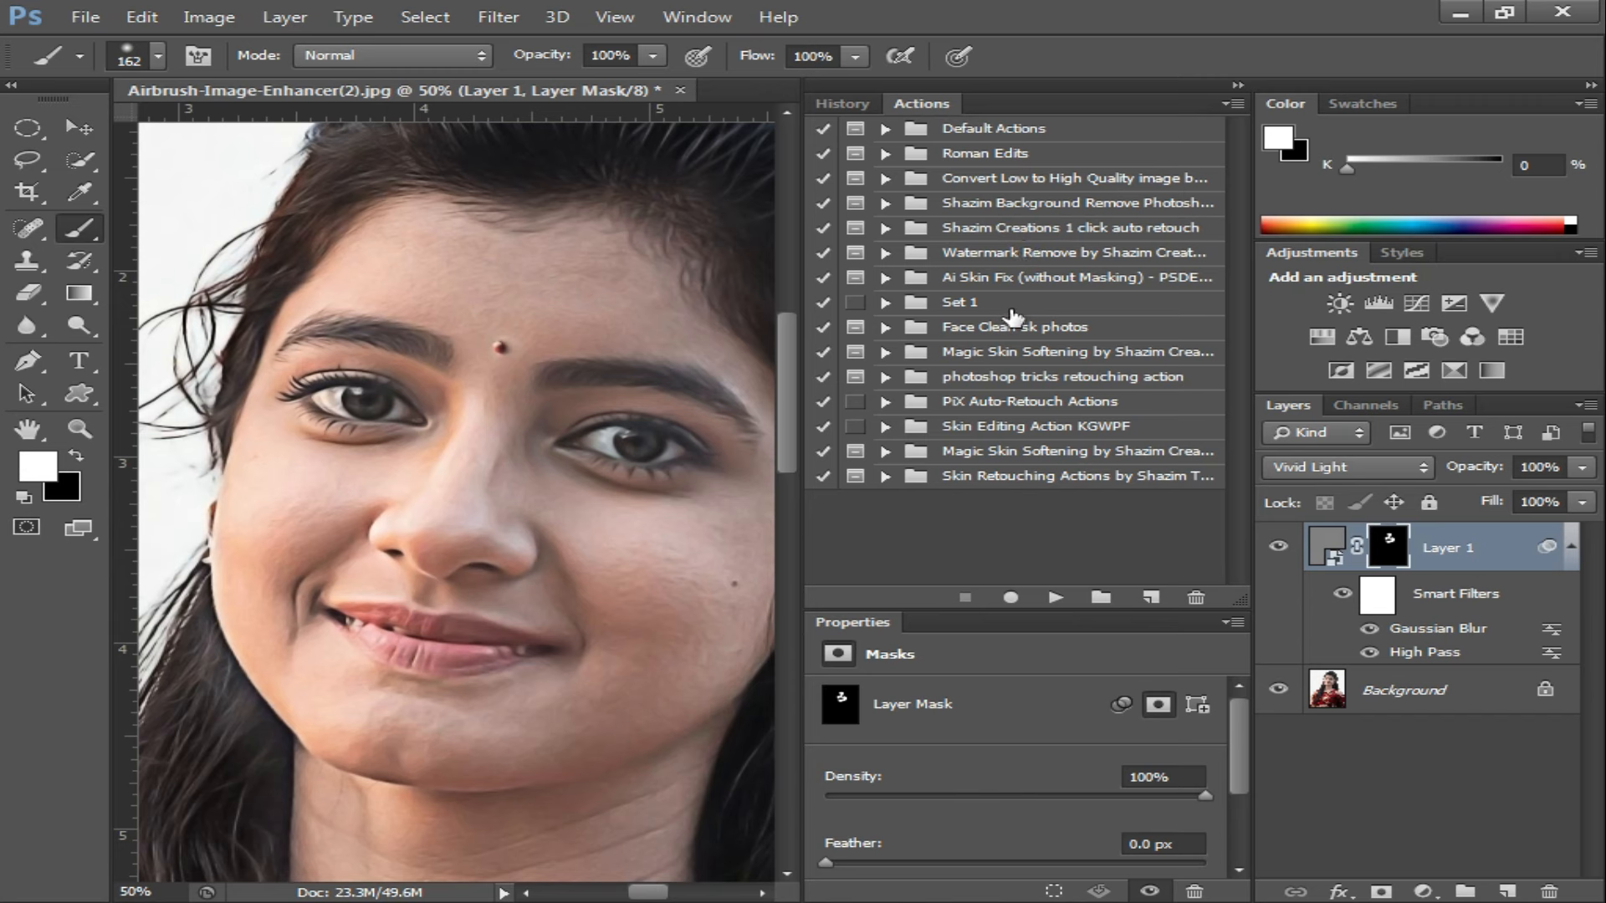
scroll(1045, 326, "up", 1)
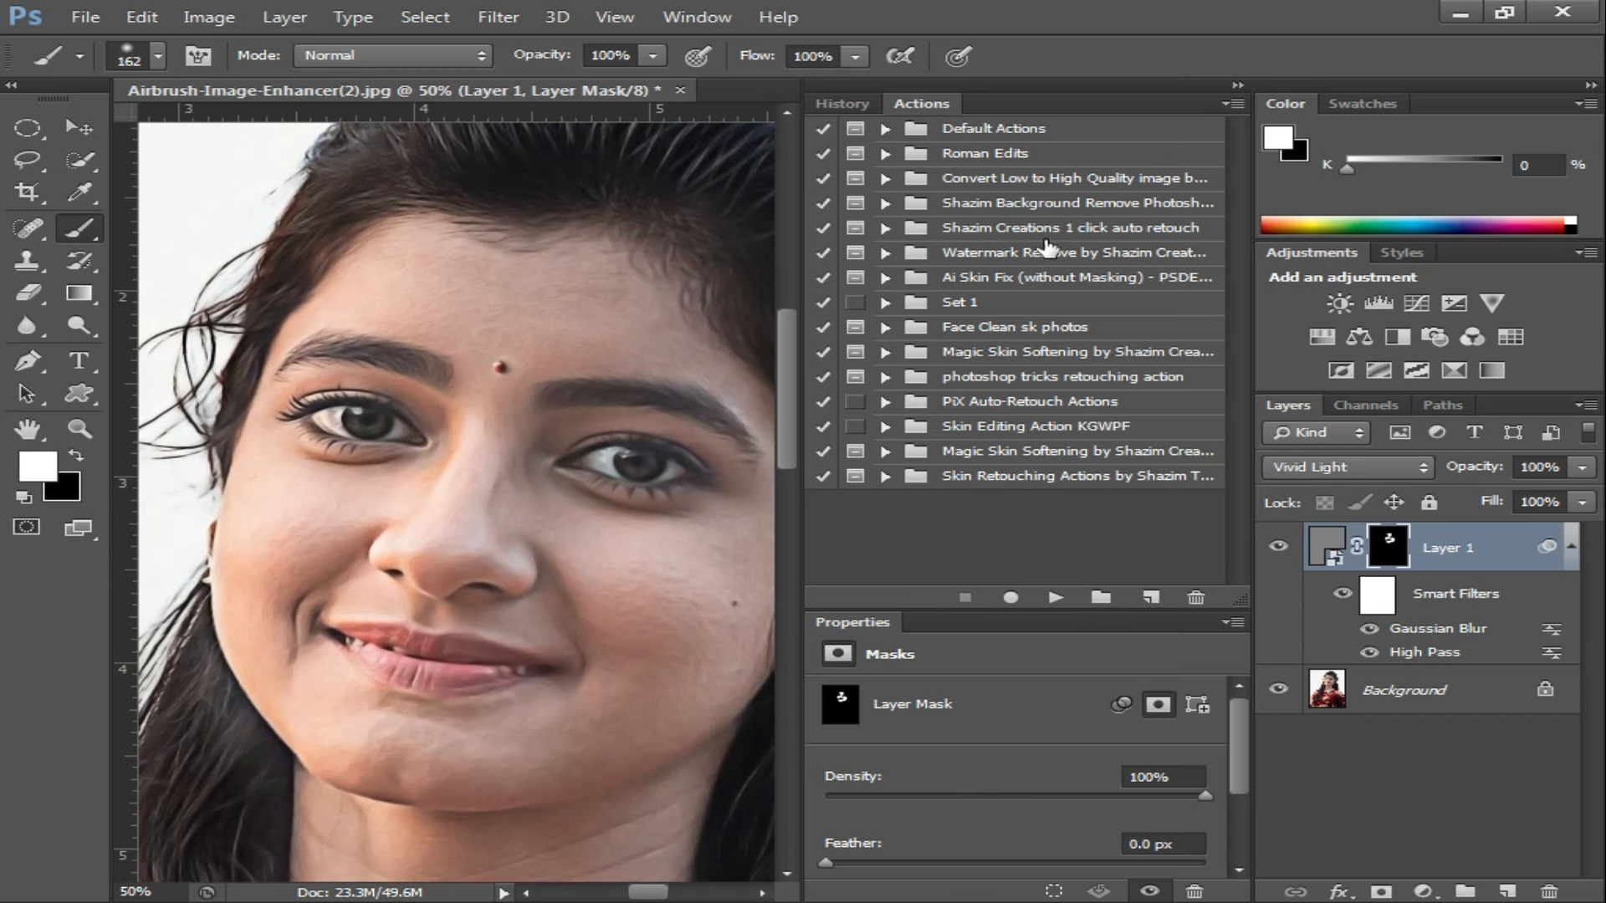
left_click(885, 230)
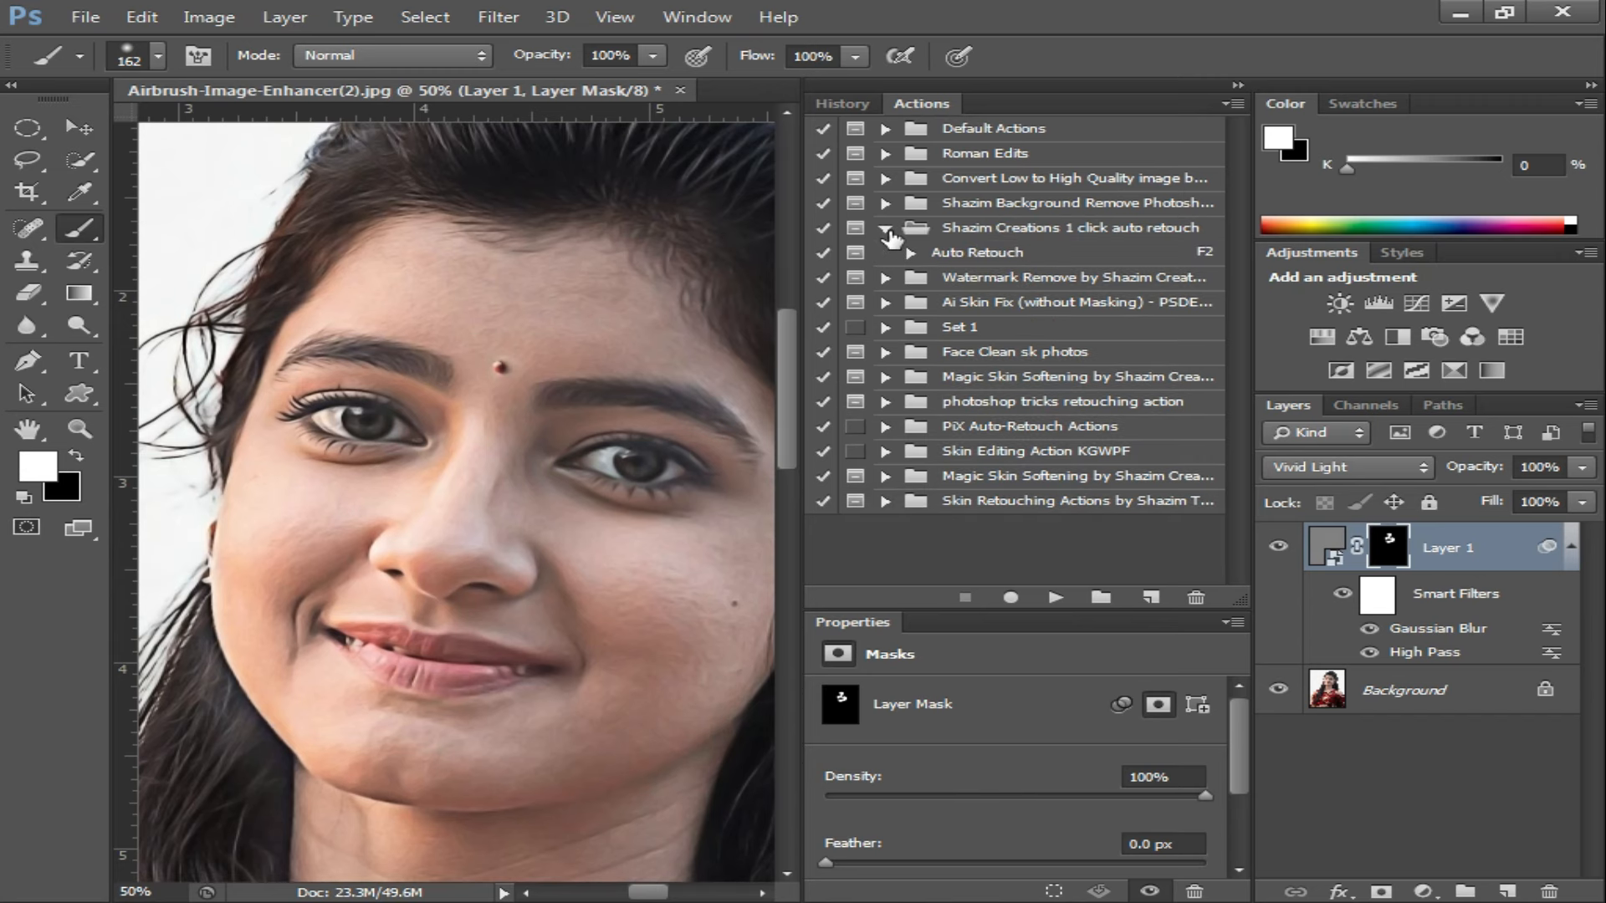
left_click(995, 254)
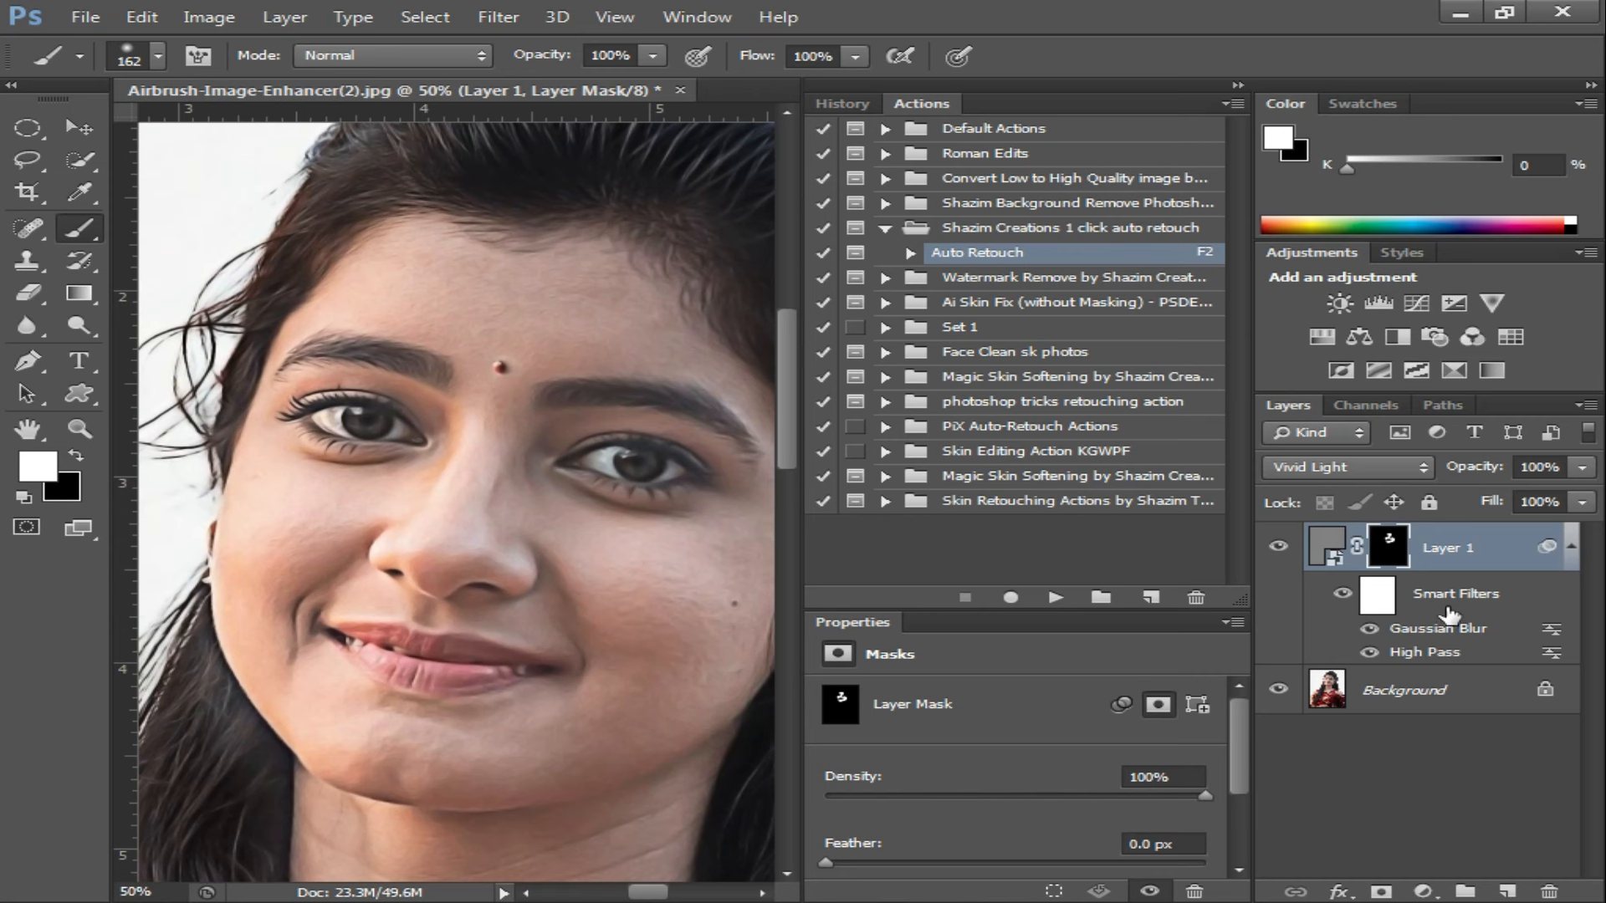
key("ctrl+e")
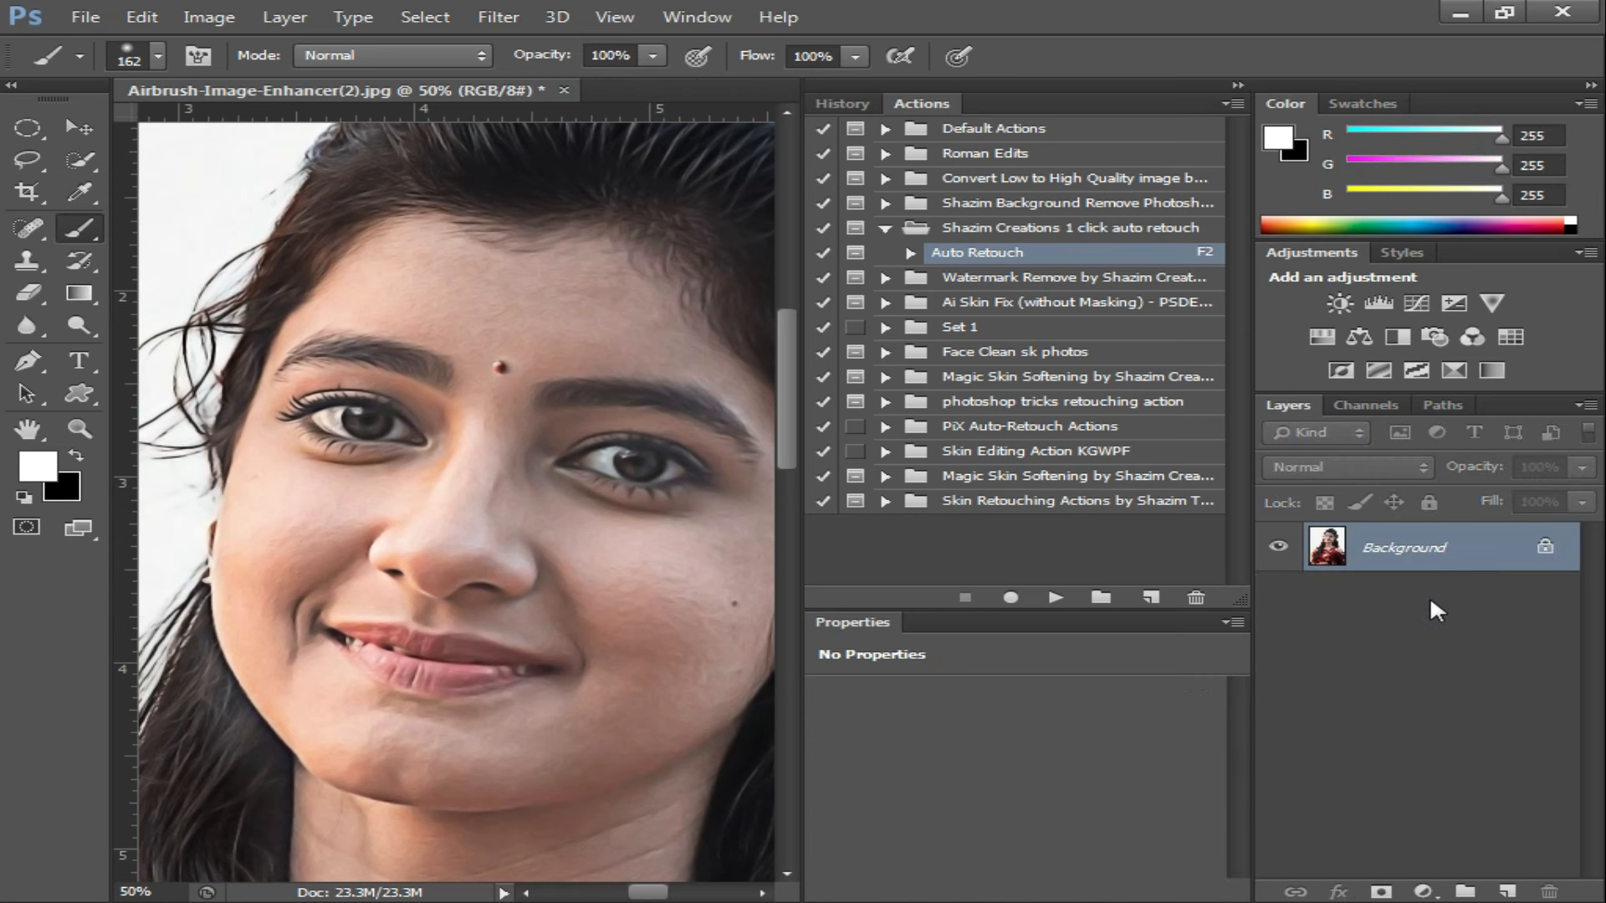
Step: Run the Auto Retouch action with a Surface Blur radius of 11 pixels and a threshold of 24 levels
left_click(910, 253)
left_click(1055, 597)
left_click_drag(968, 409, 1061, 498)
left_click_drag(944, 446, 1077, 338)
left_click_drag(944, 508, 951, 466)
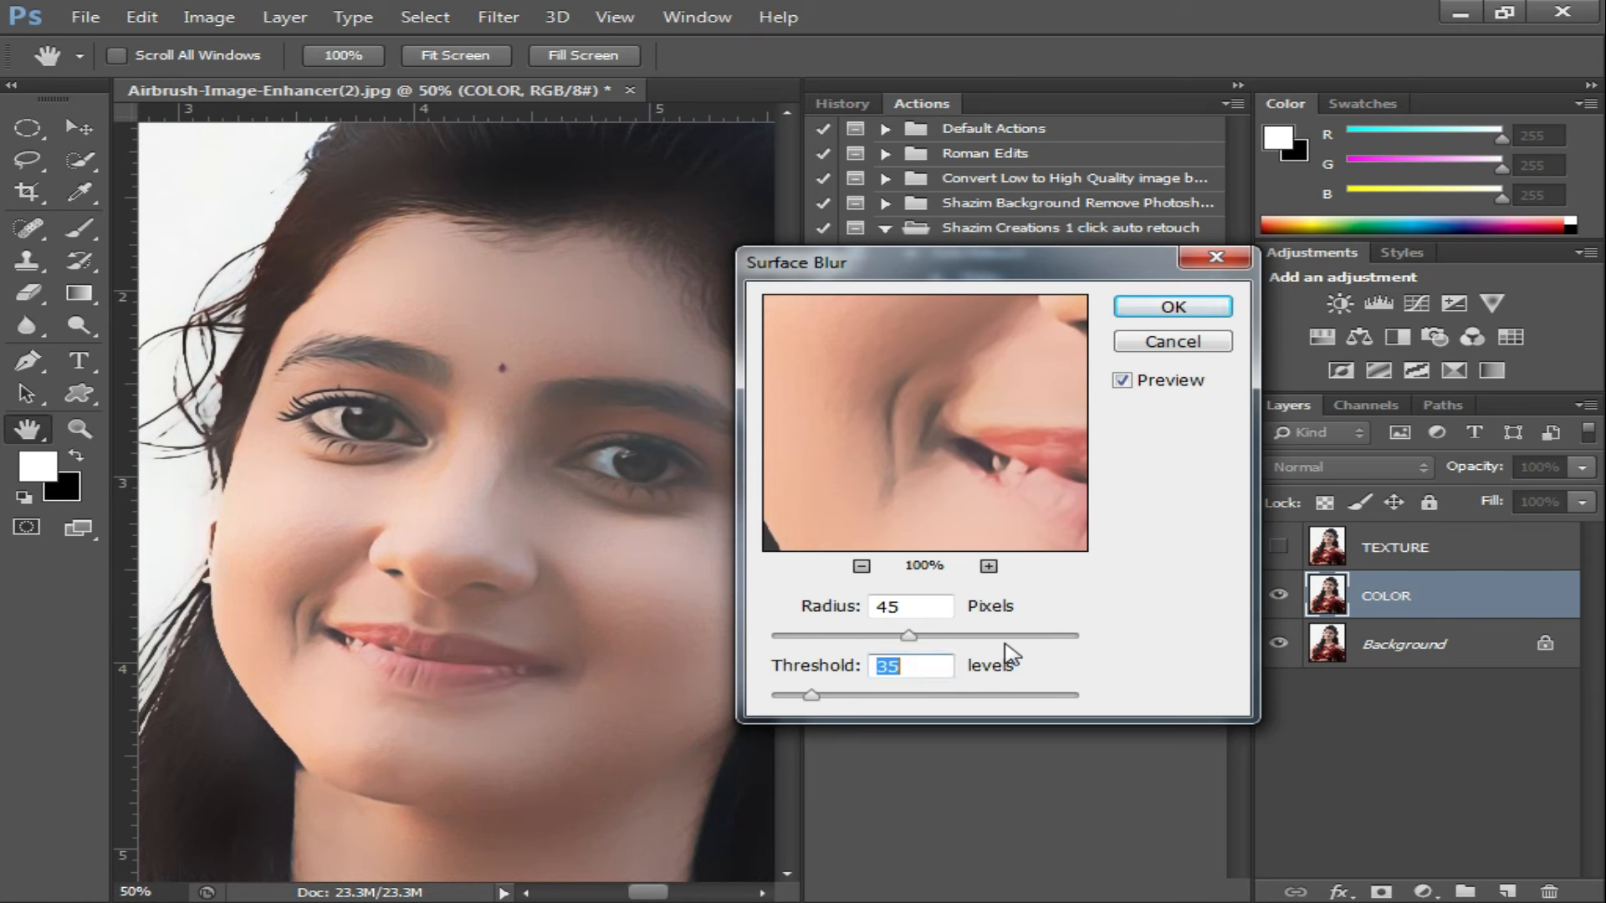
left_click_drag(912, 639, 846, 635)
mouse_move(812, 695)
left_mouse_down()
mouse_move(957, 695)
mouse_move(800, 701)
left_mouse_up()
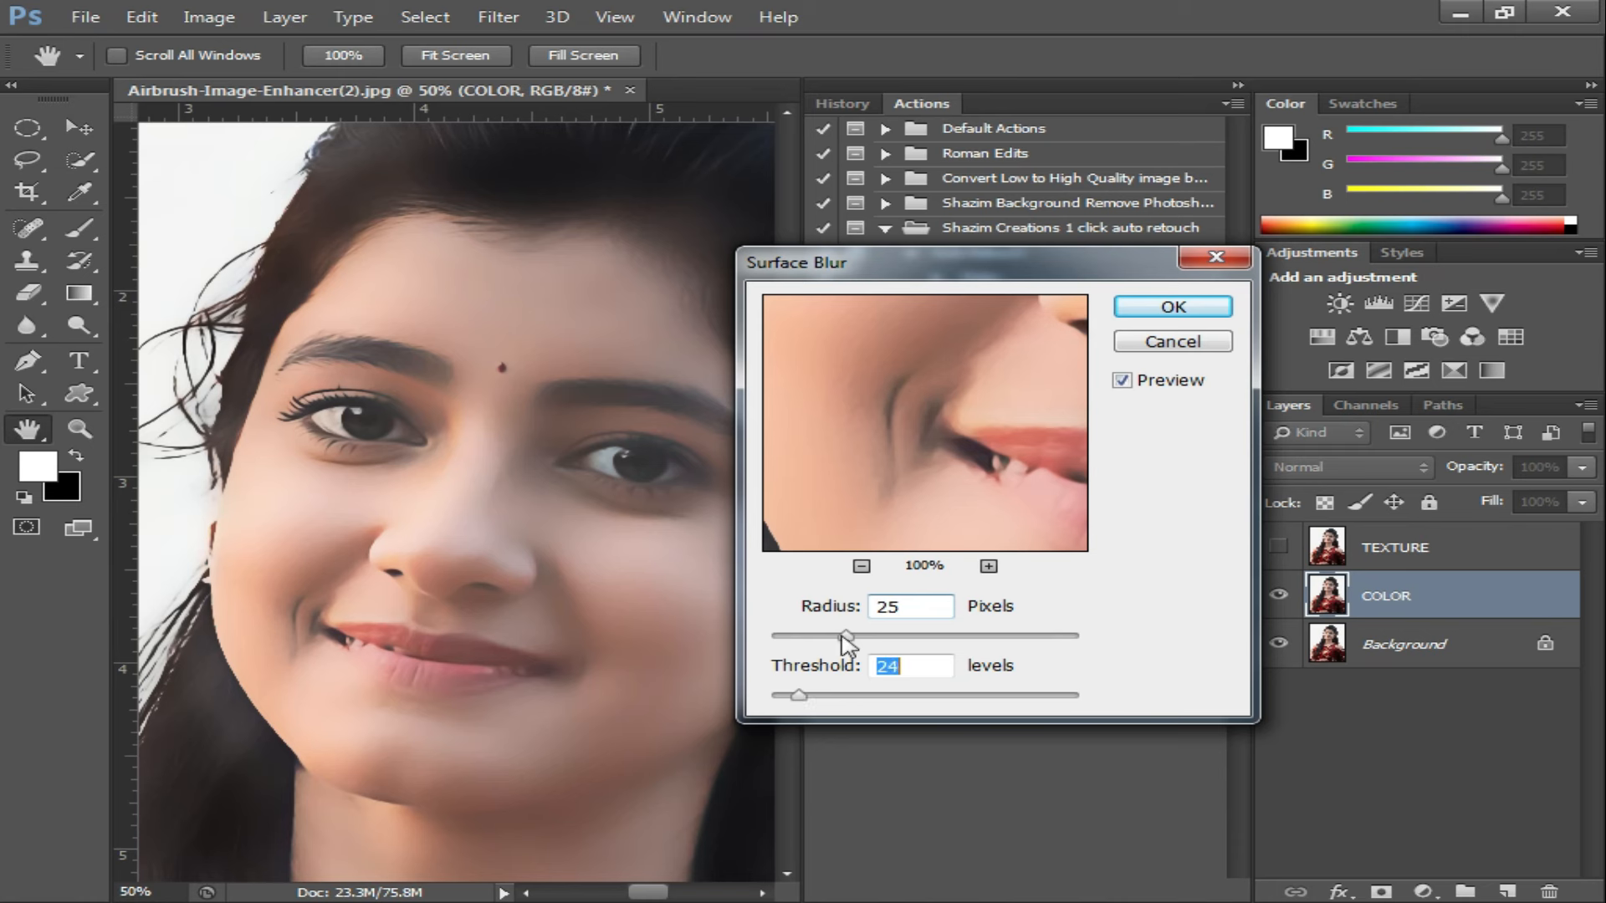
left_click_drag(845, 635, 806, 636)
key("shift+Tab")
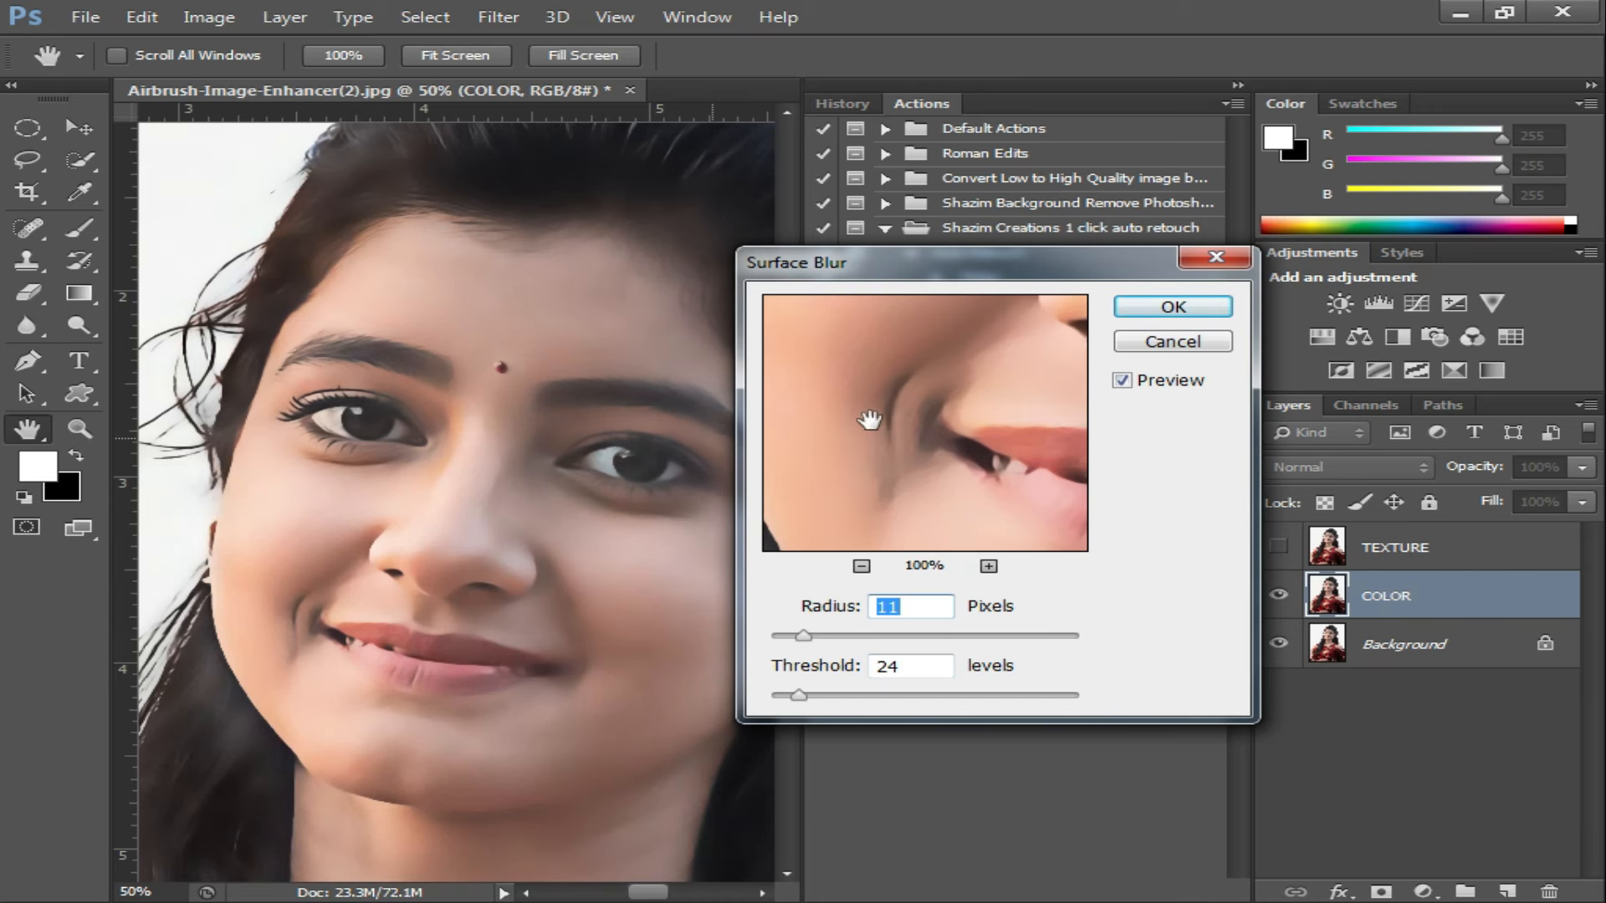
left_click(1173, 307)
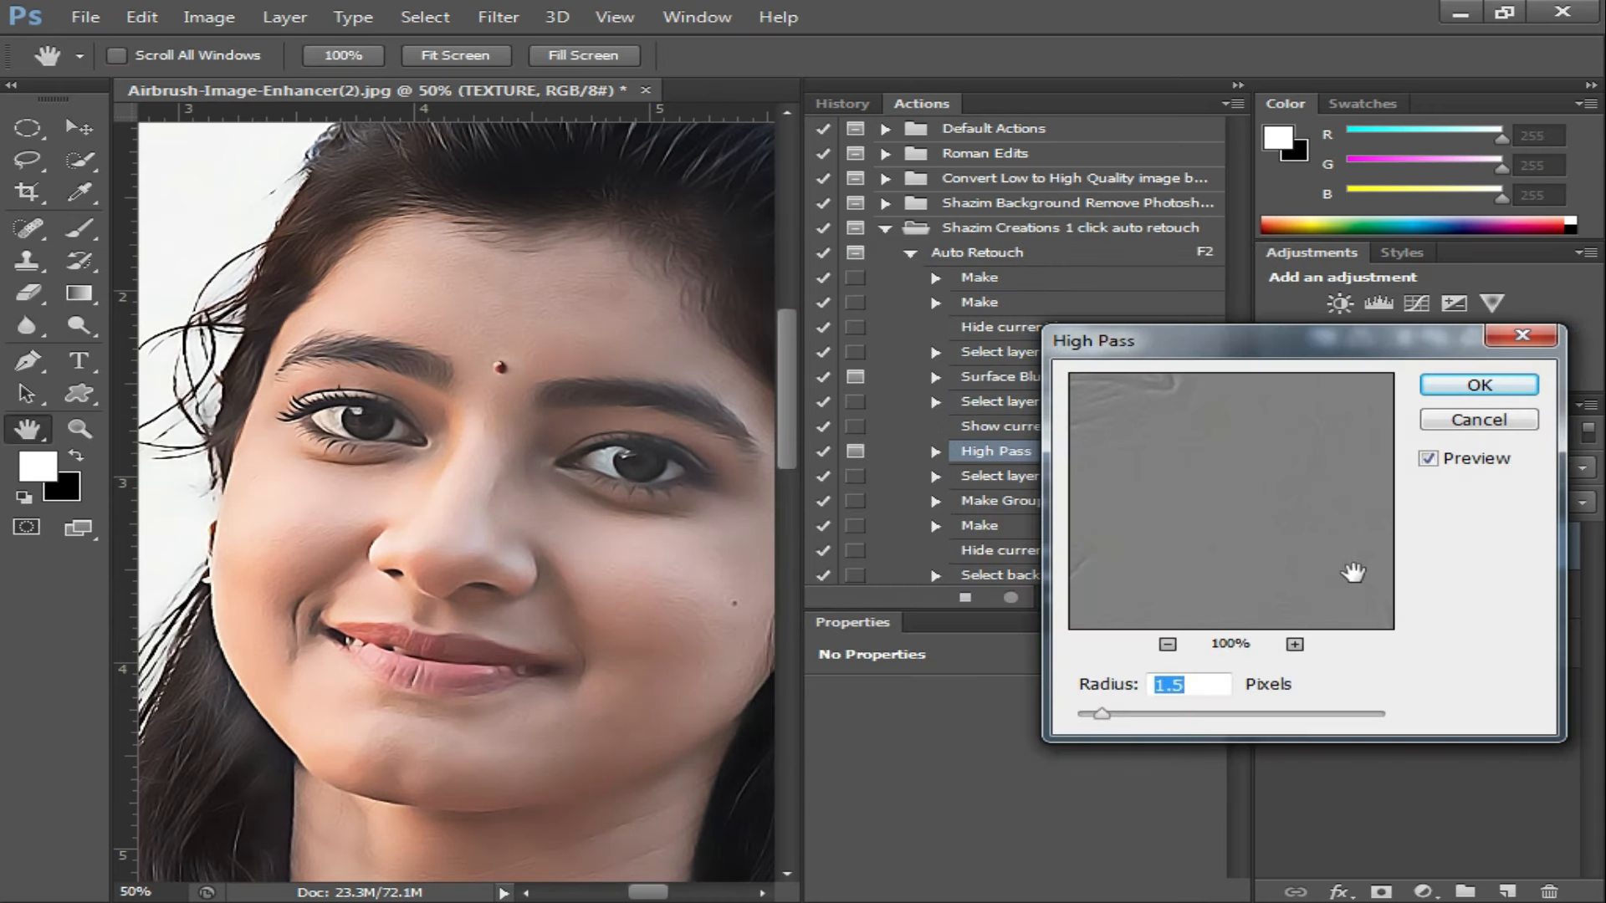
Step: Complete the Auto Retouch action, accepting a High Pass radius of 1.5 pixels and continuing past its message
left_click_drag(1473, 393, 1308, 667)
left_click_drag(1201, 470, 1420, 575)
mouse_move(1238, 500)
left_mouse_down()
mouse_move(1360, 452)
mouse_move(1240, 519)
left_mouse_up()
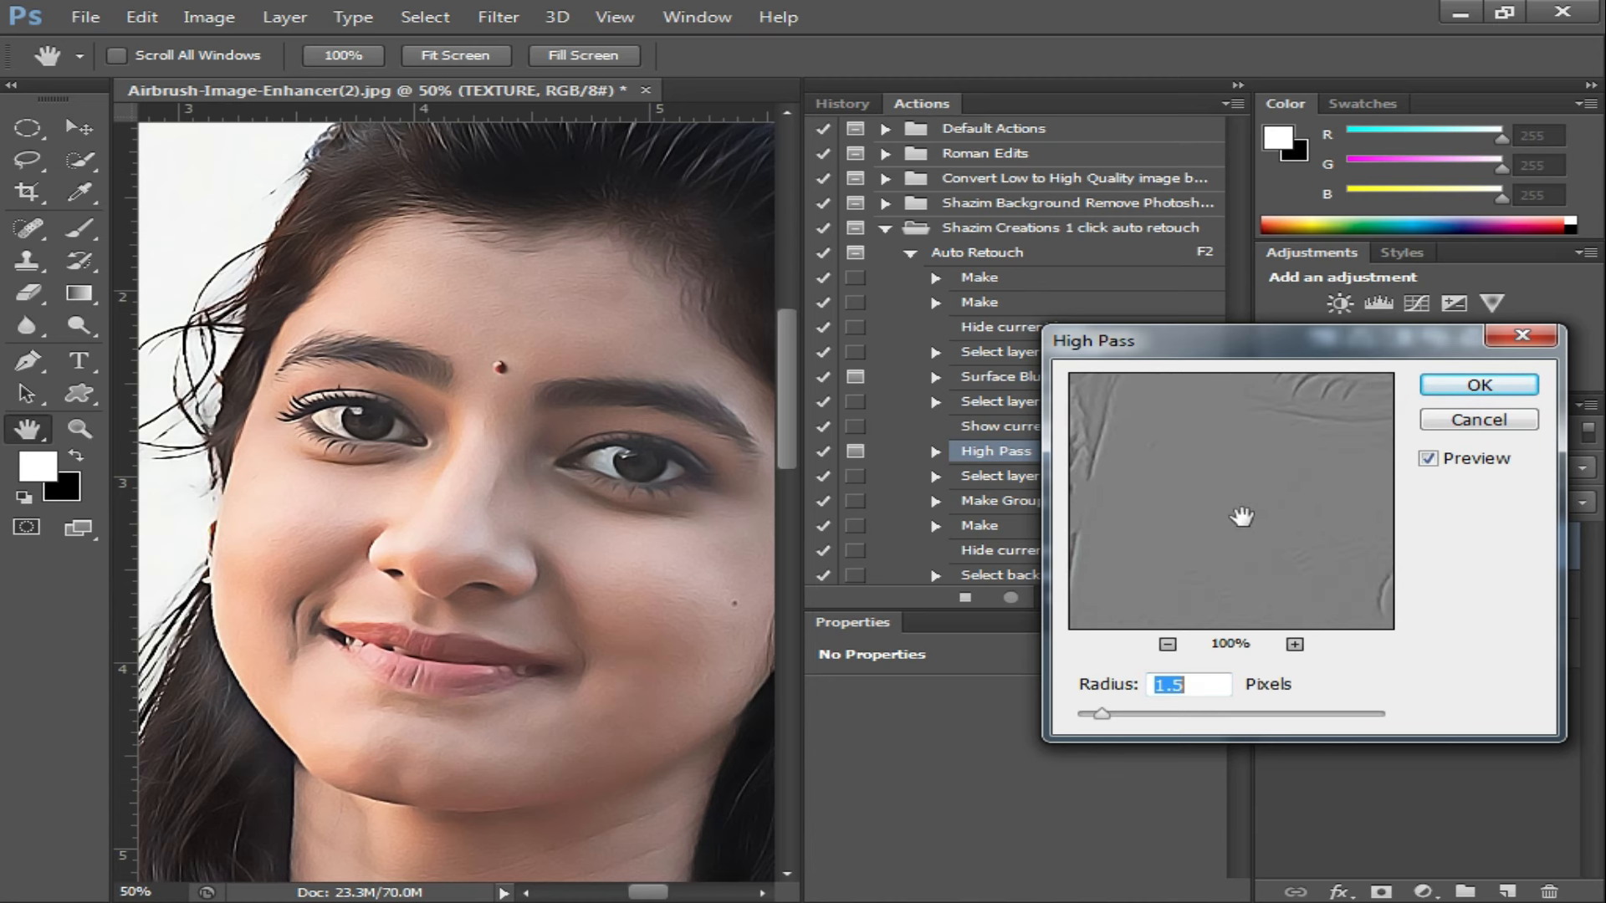
left_click(1470, 386)
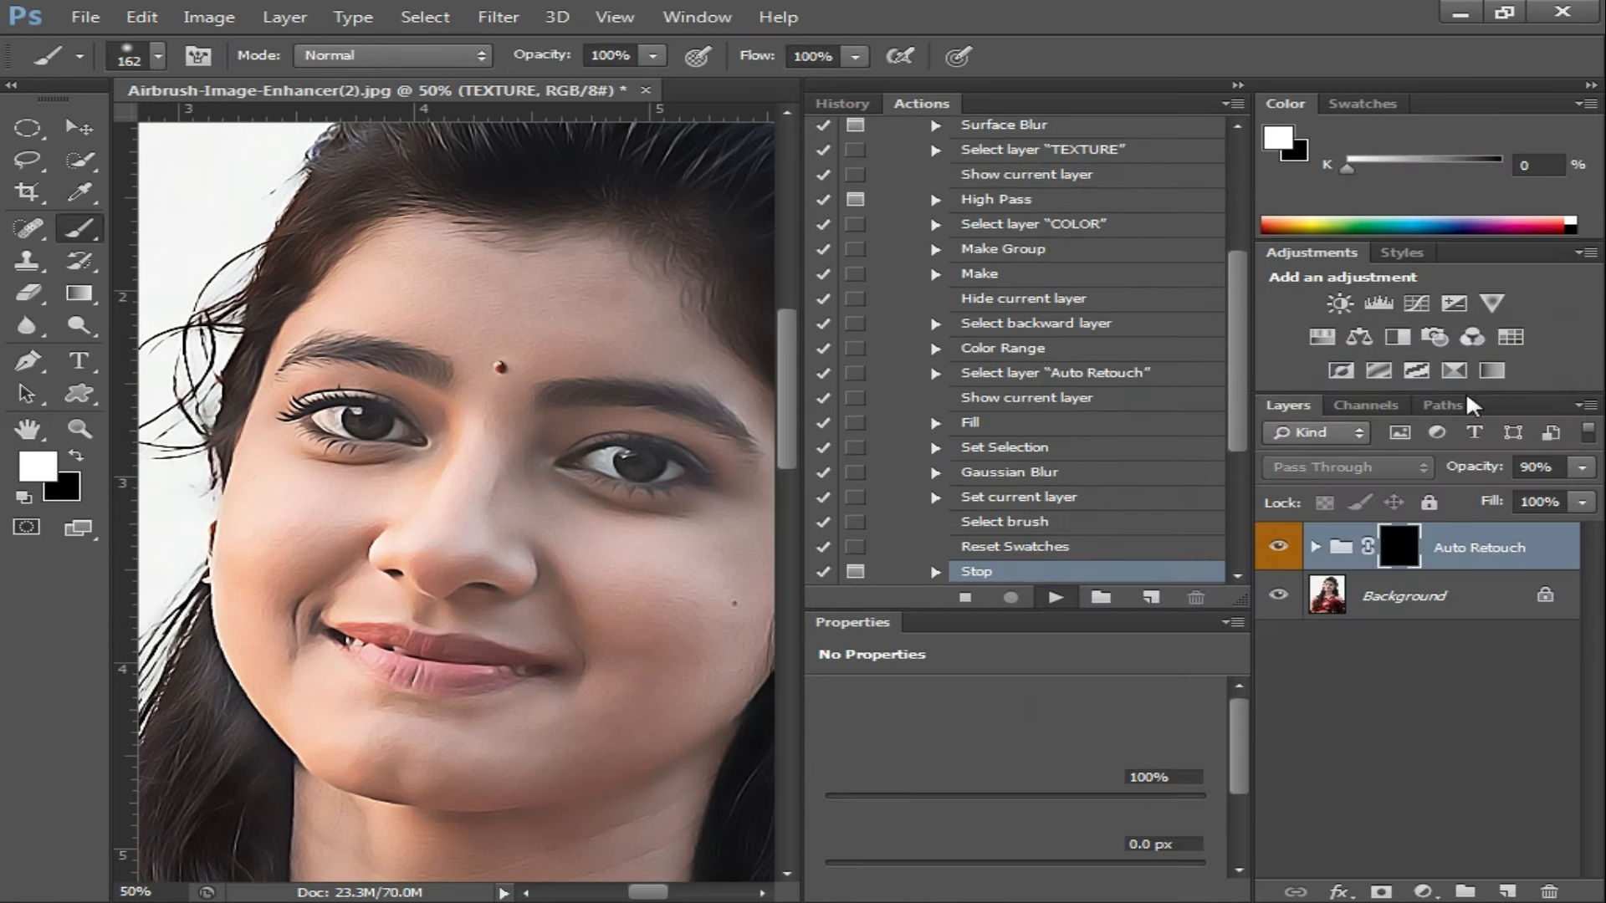
left_click(774, 534)
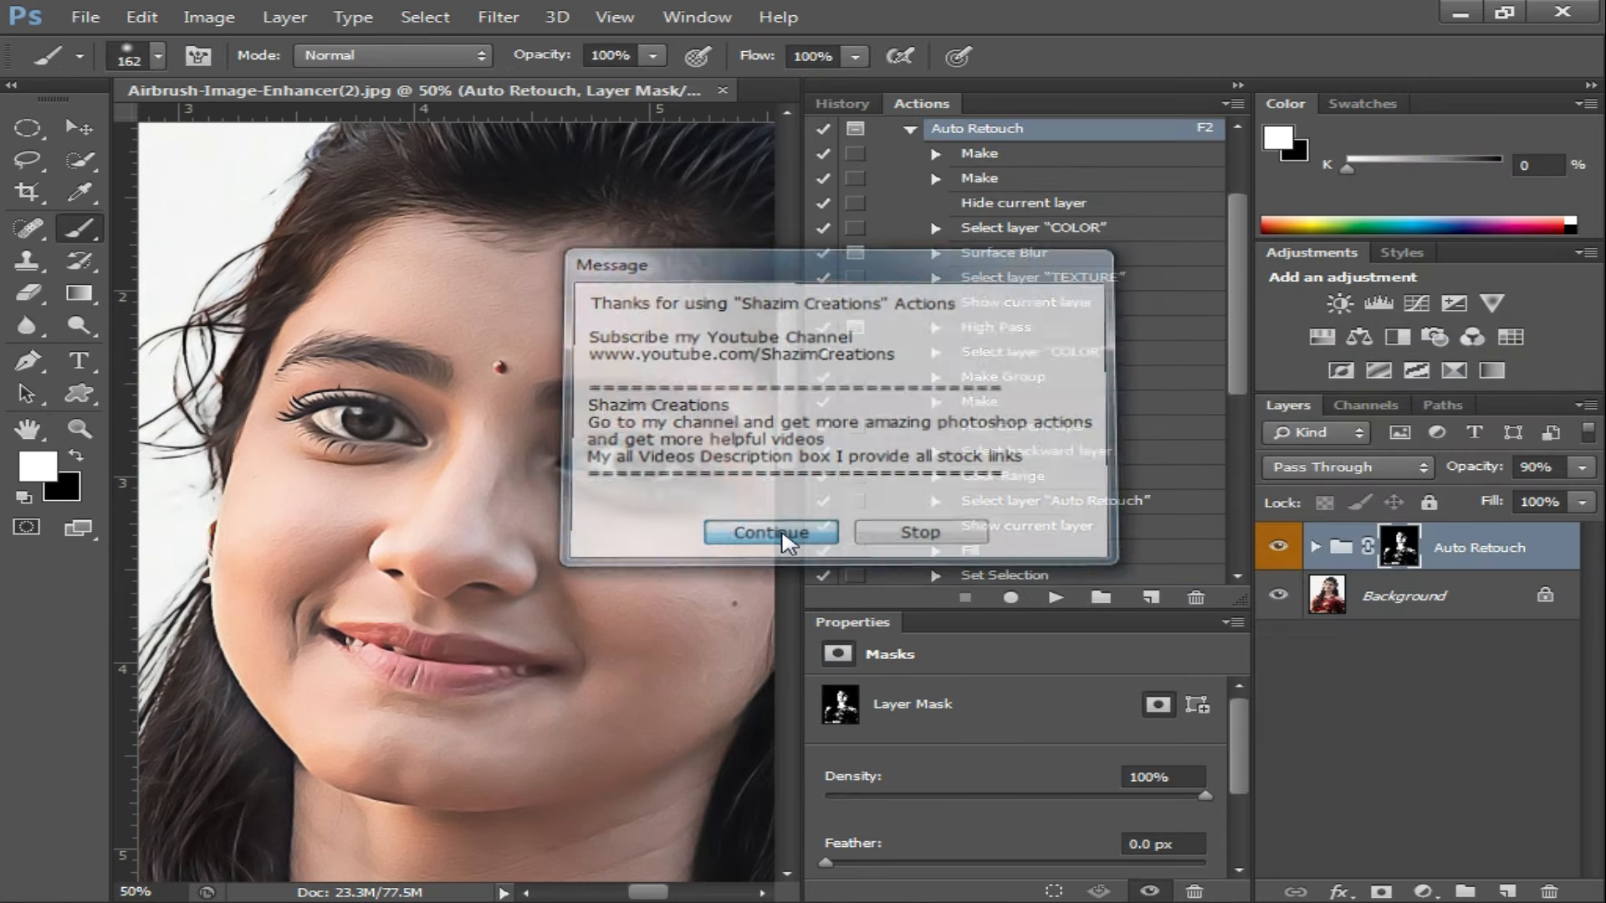
Step: Inspect the eyes, nose, mouth and neck up close and delete the Auto Retouch group
scroll(1045, 659, "down", 1)
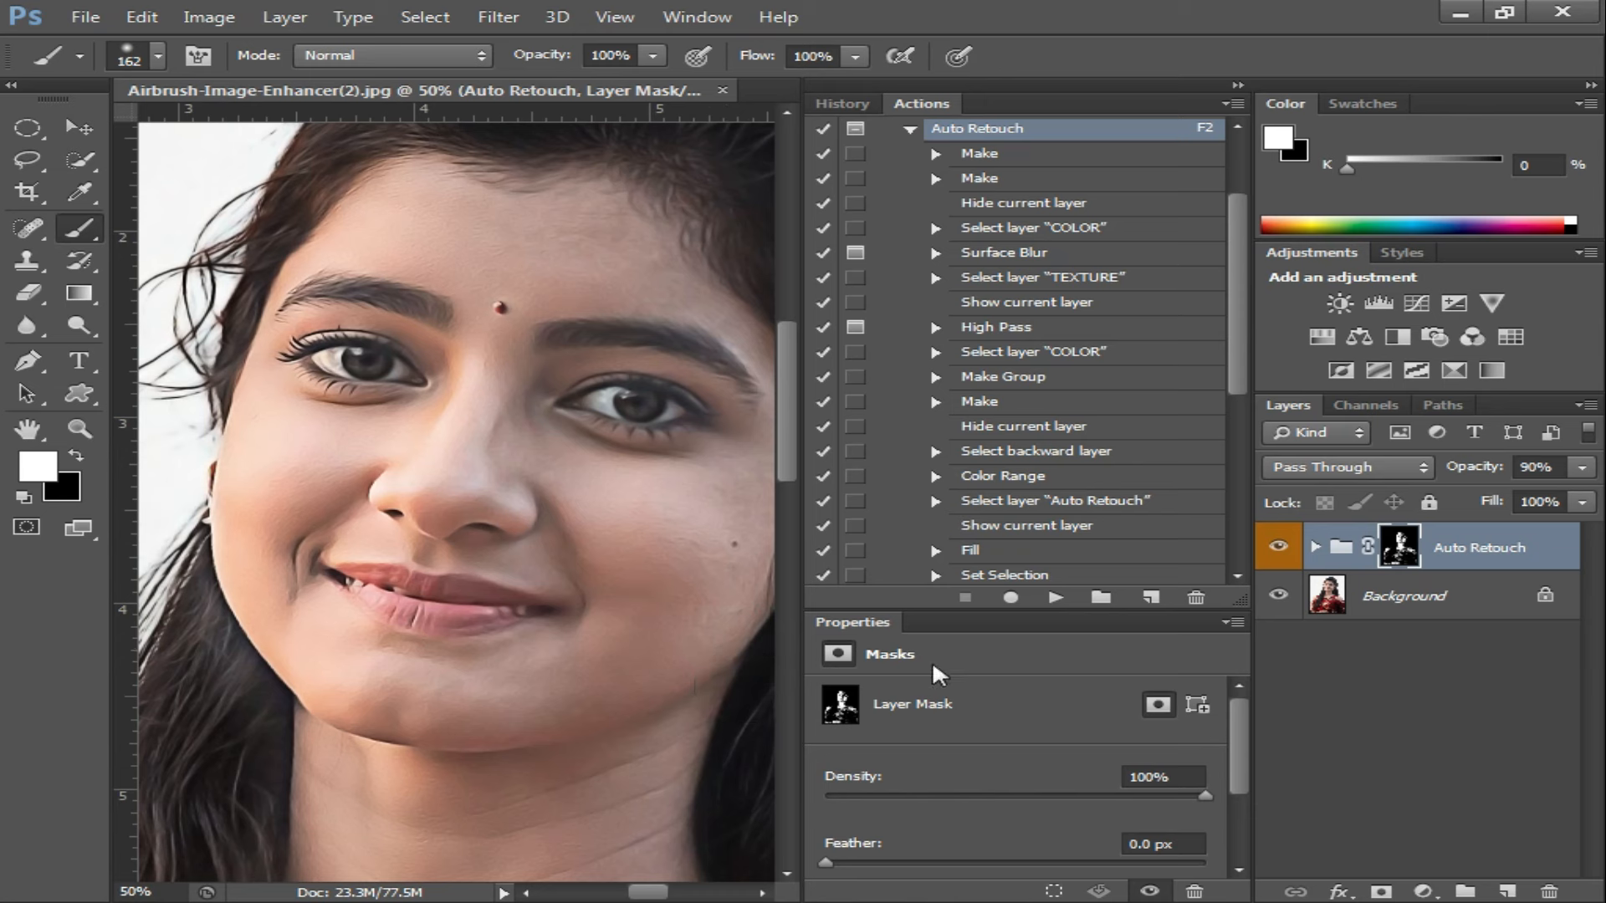
scroll(669, 547, "up", 1)
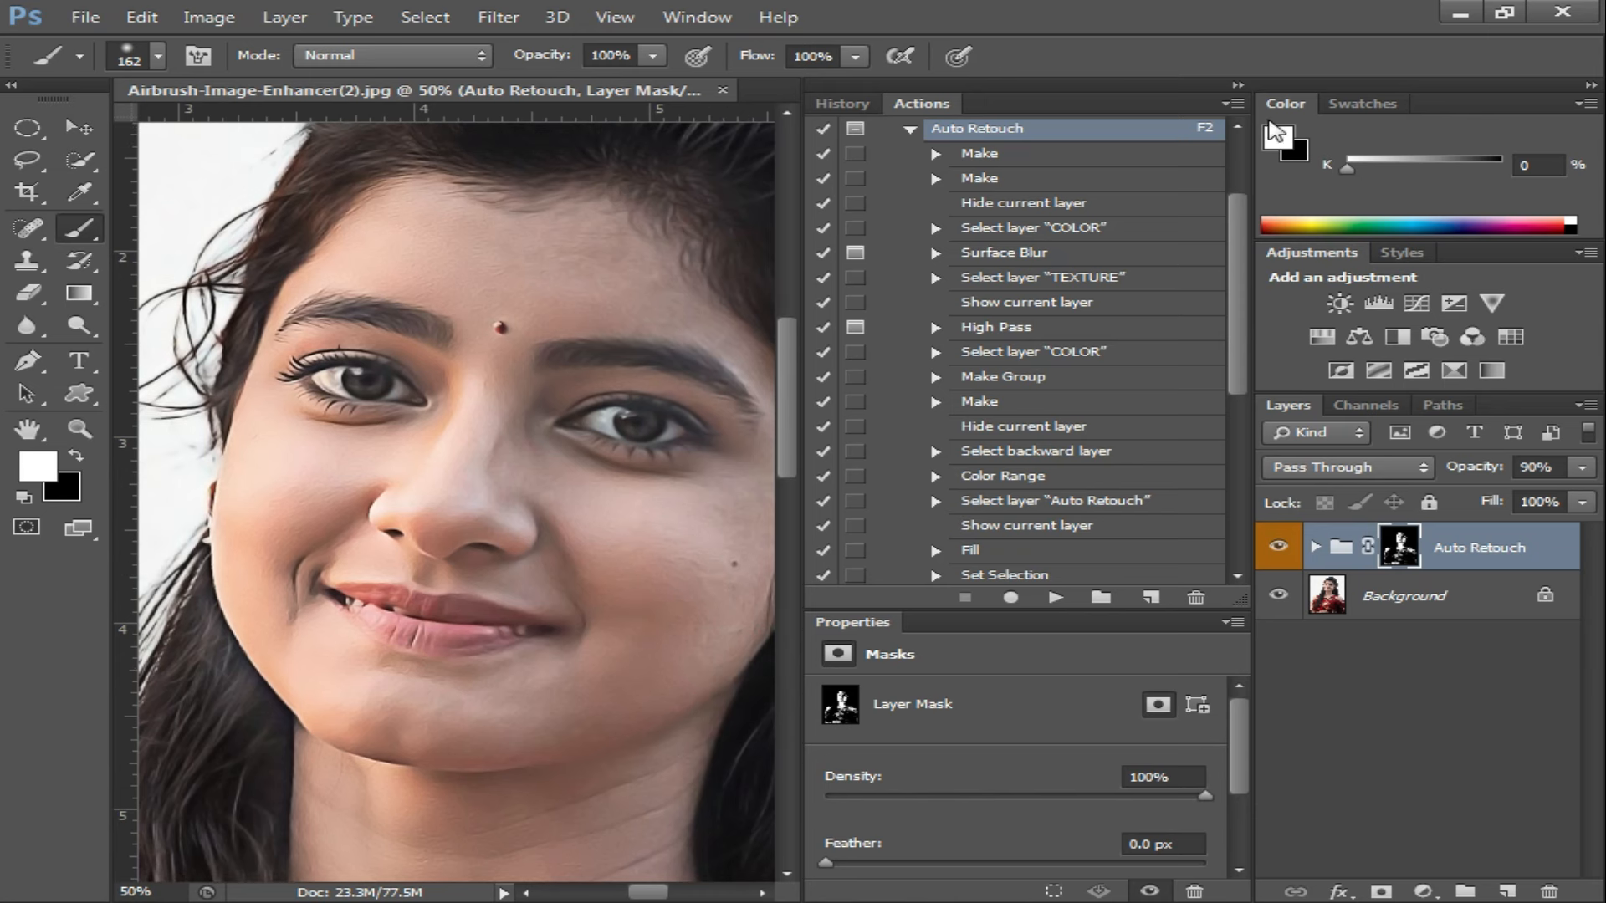
left_click(1238, 85)
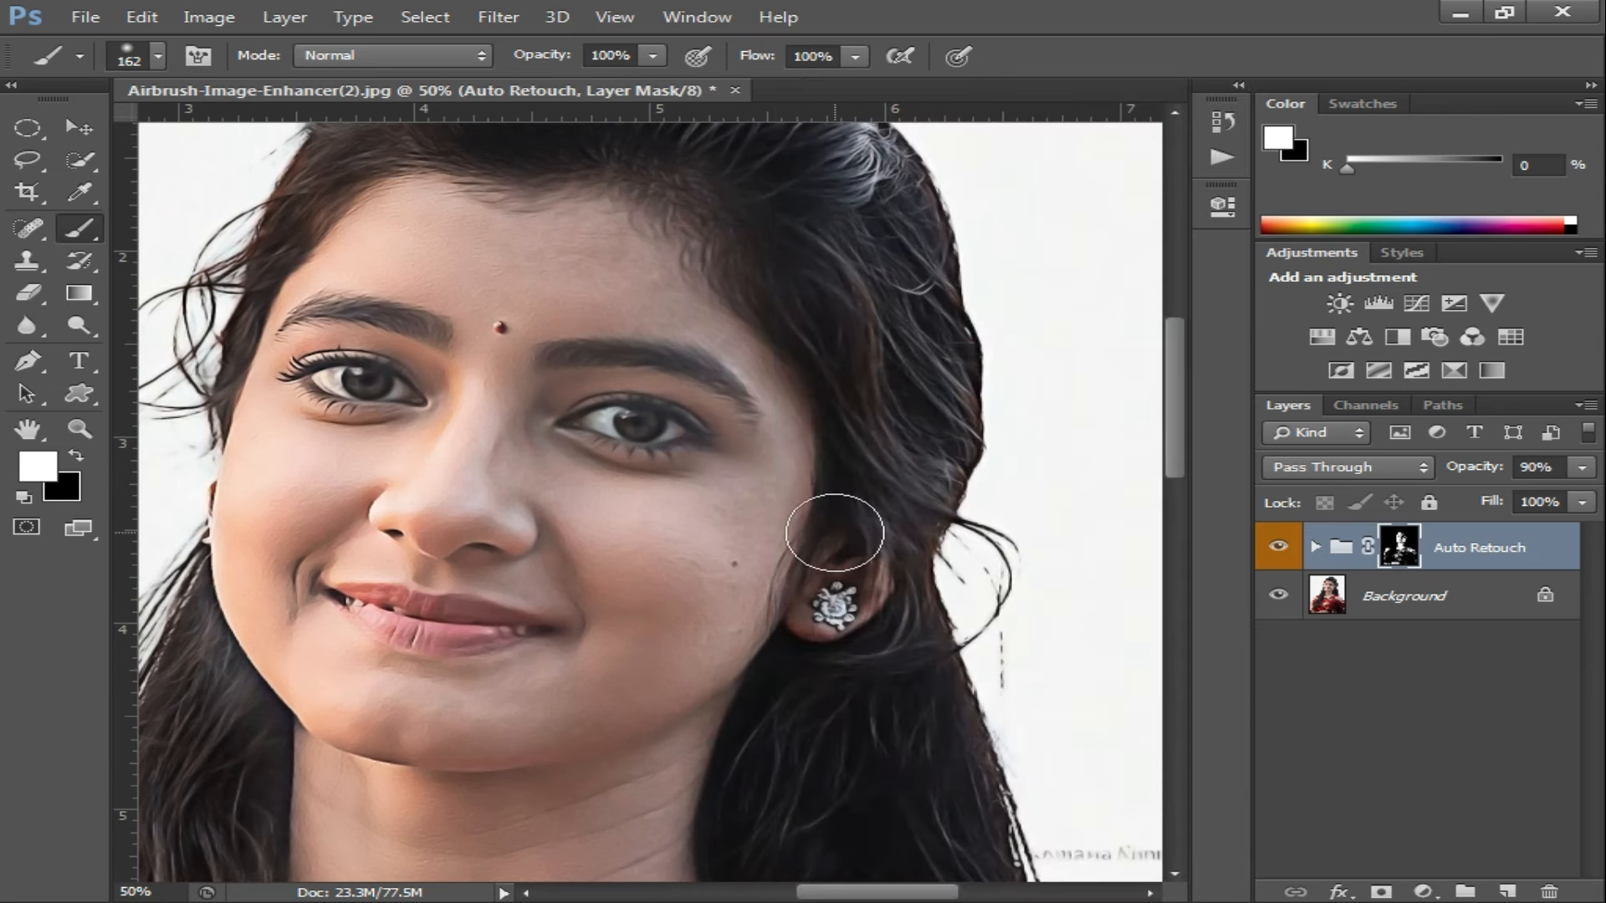
left_click(504, 498, "ctrl")
left_click(519, 496, "ctrl")
left_click_drag(485, 492, 692, 444)
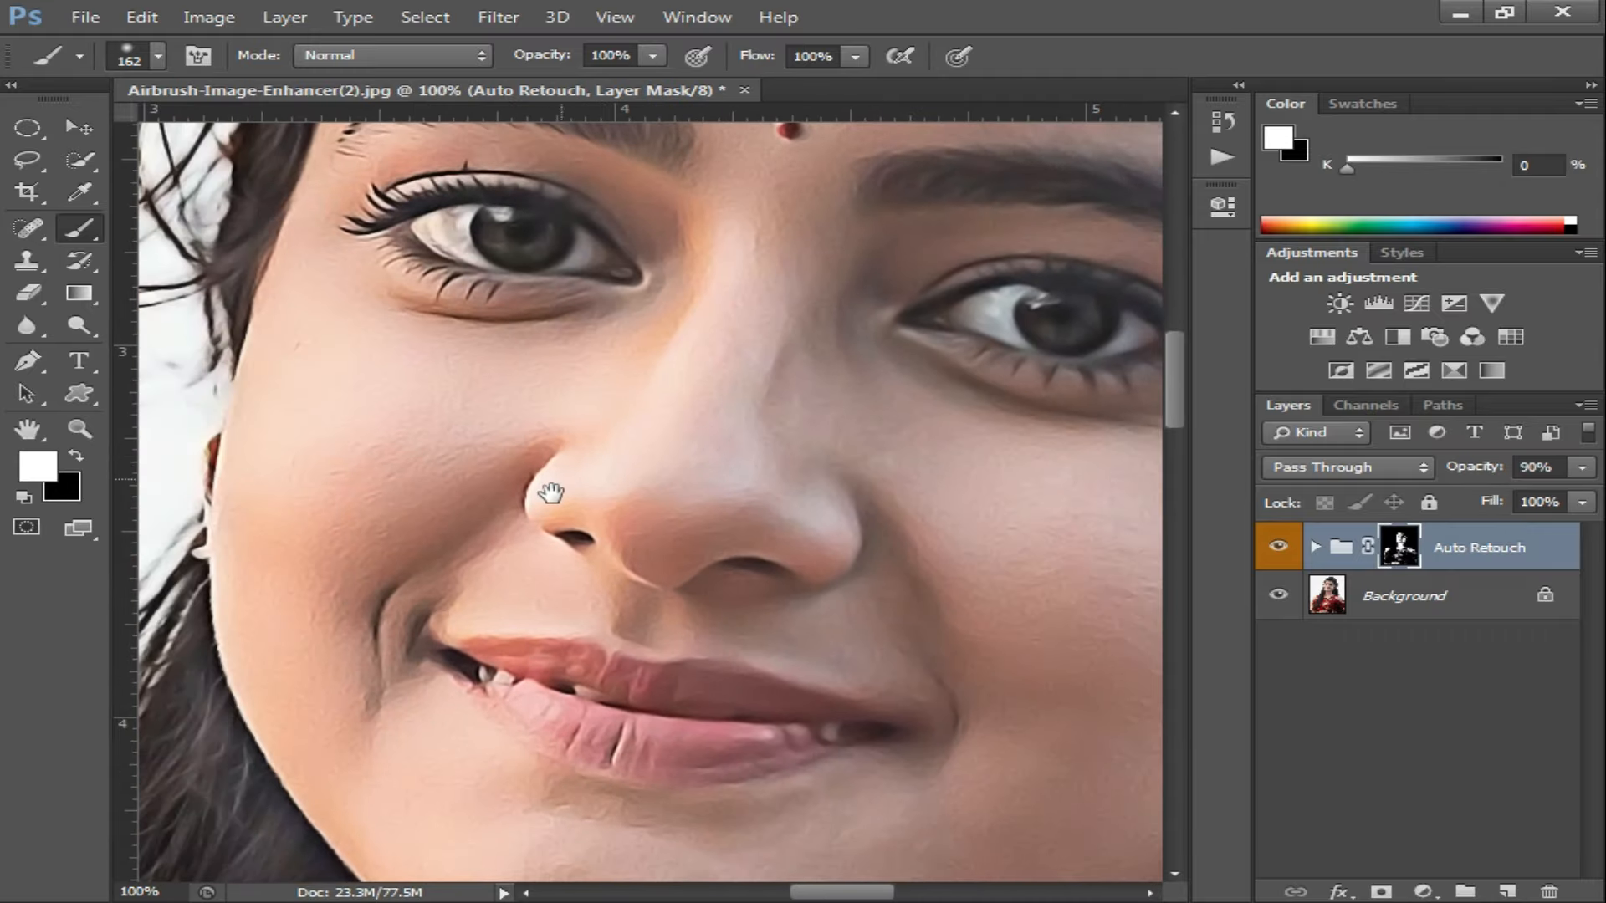
left_click(531, 506, "ctrl")
left_click_drag(398, 366, 434, 437)
left_click_drag(882, 378, 800, 645)
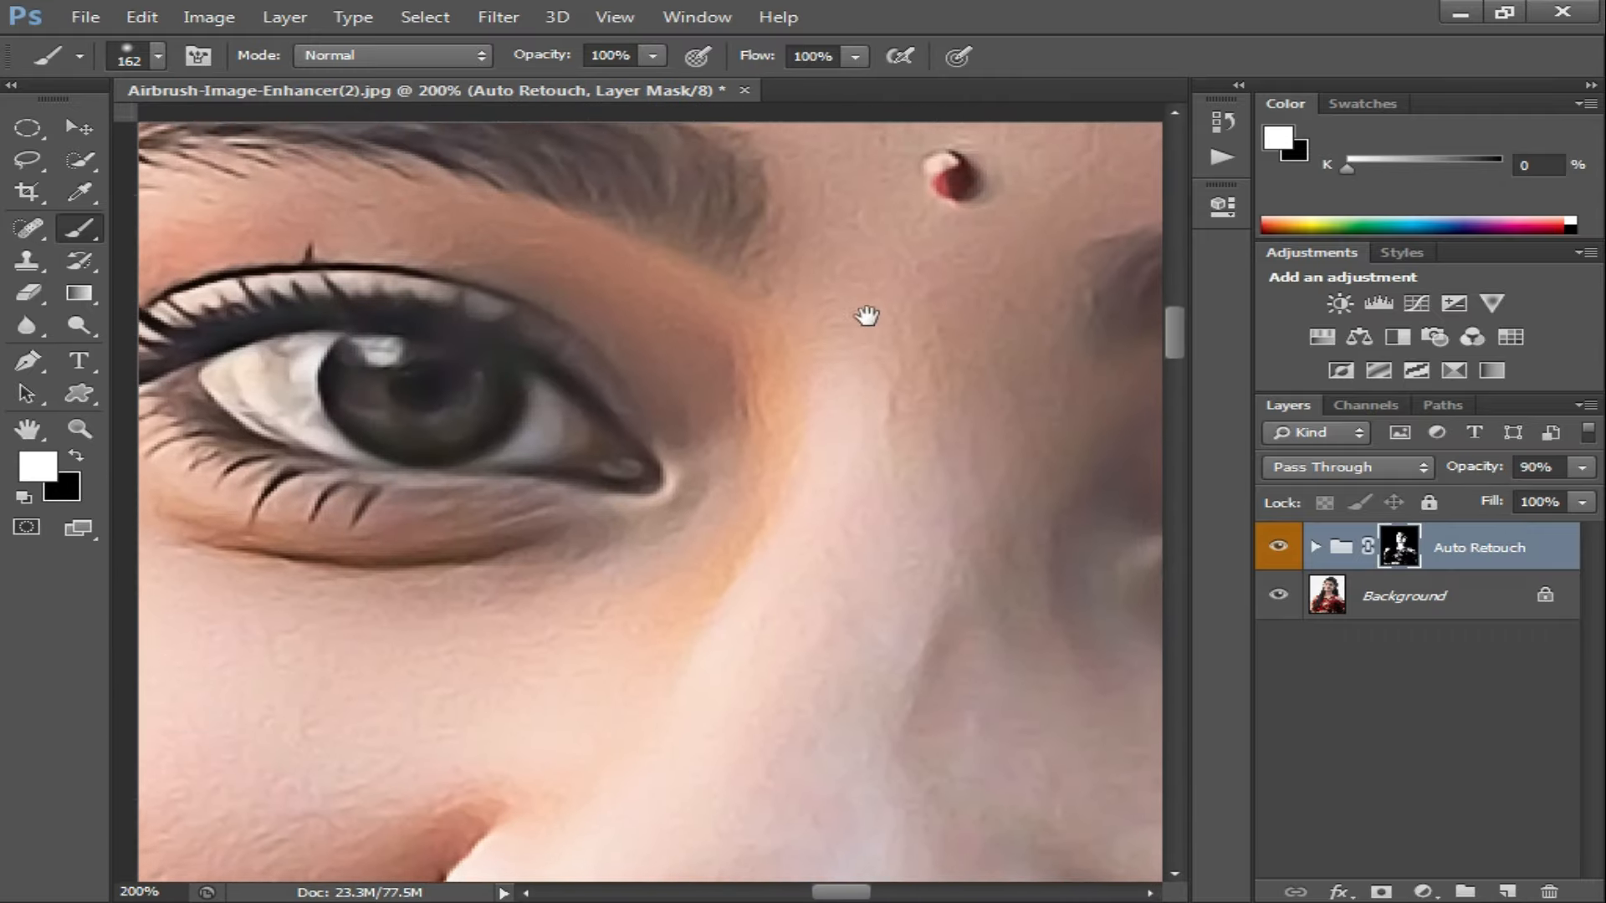
left_click(856, 465, "alt")
left_click(855, 466, "alt")
left_click_drag(895, 569, 706, 455)
left_click_drag(876, 815, 743, 411)
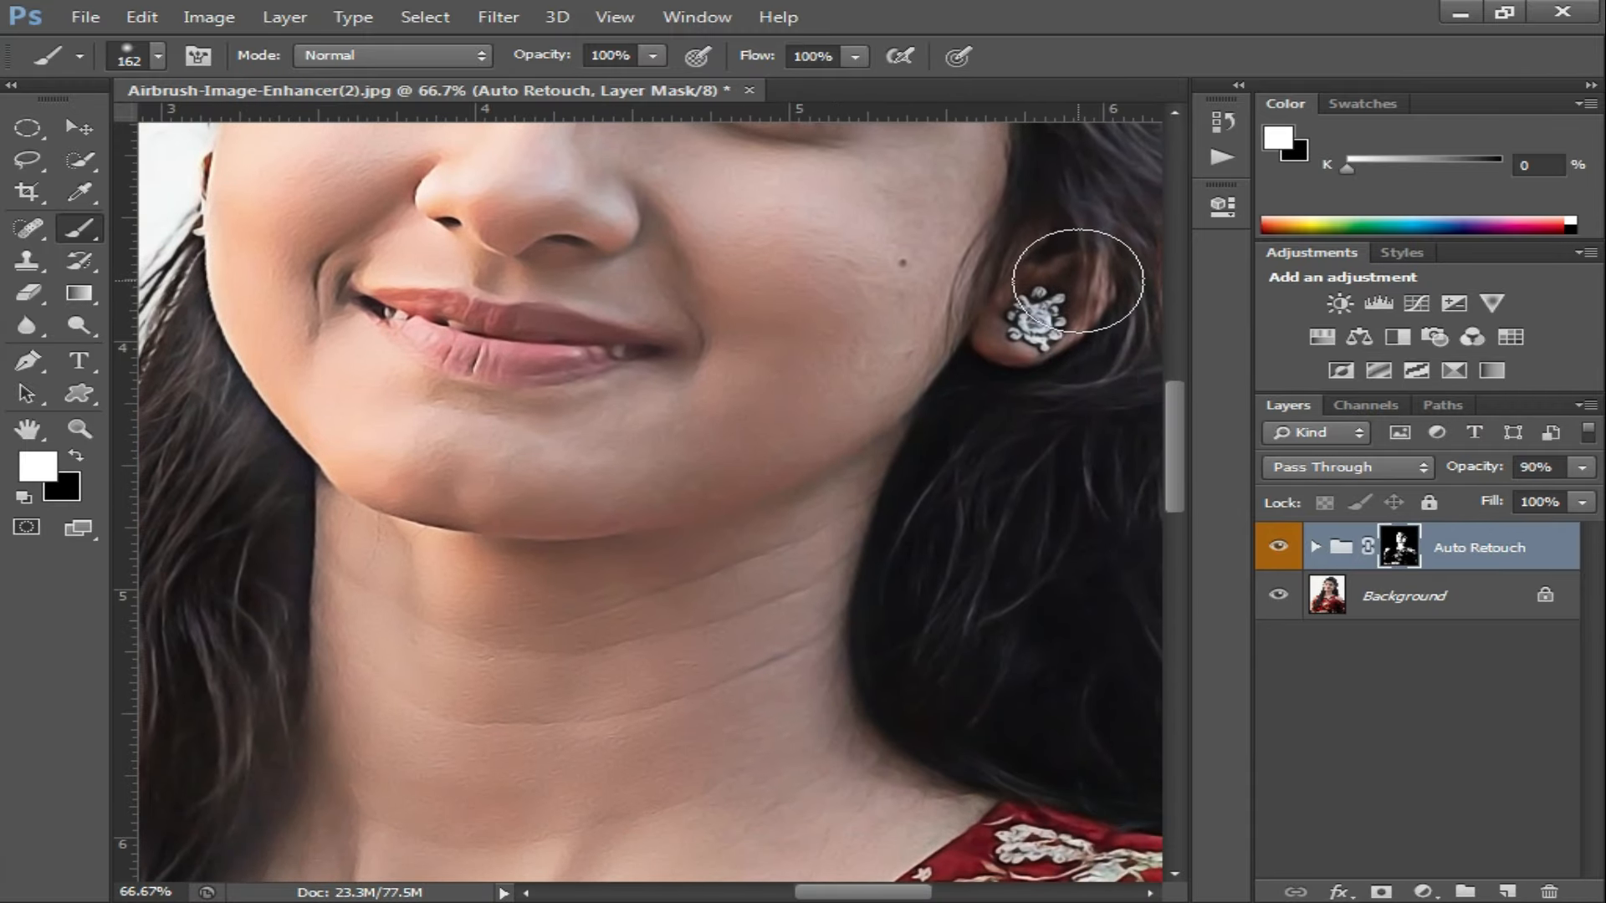
left_click_drag(726, 307, 821, 526)
left_click(704, 387, "alt")
key("Delete")
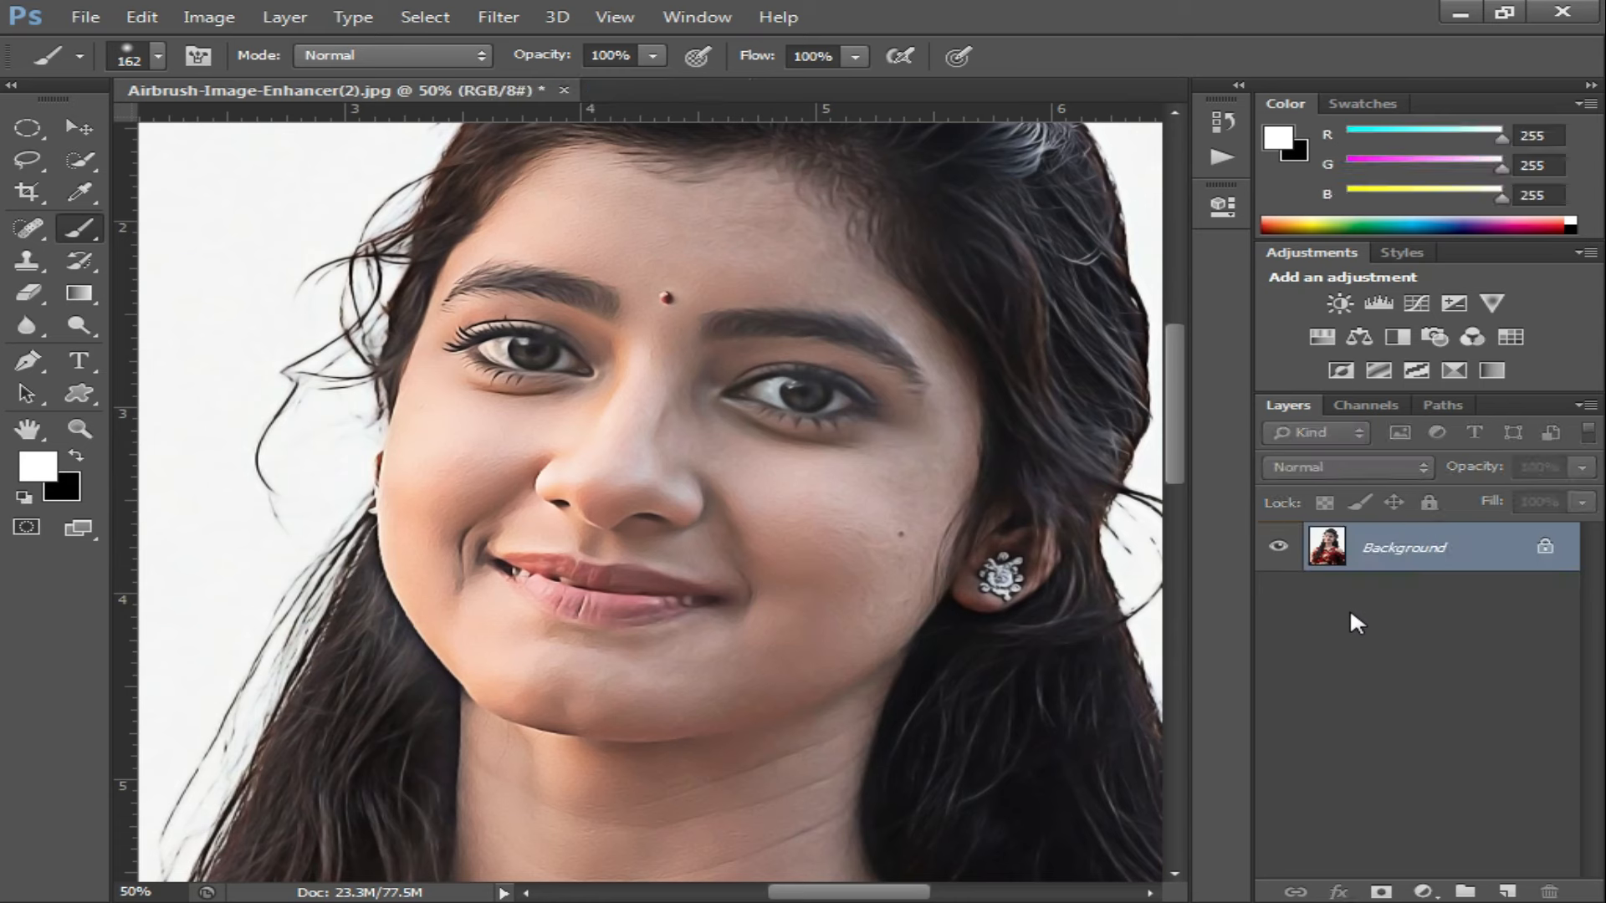
Step: Duplicate the Background layer, invert the copy's colors and set its blend mode to Vivid Light
scroll(735, 513, "down", 1)
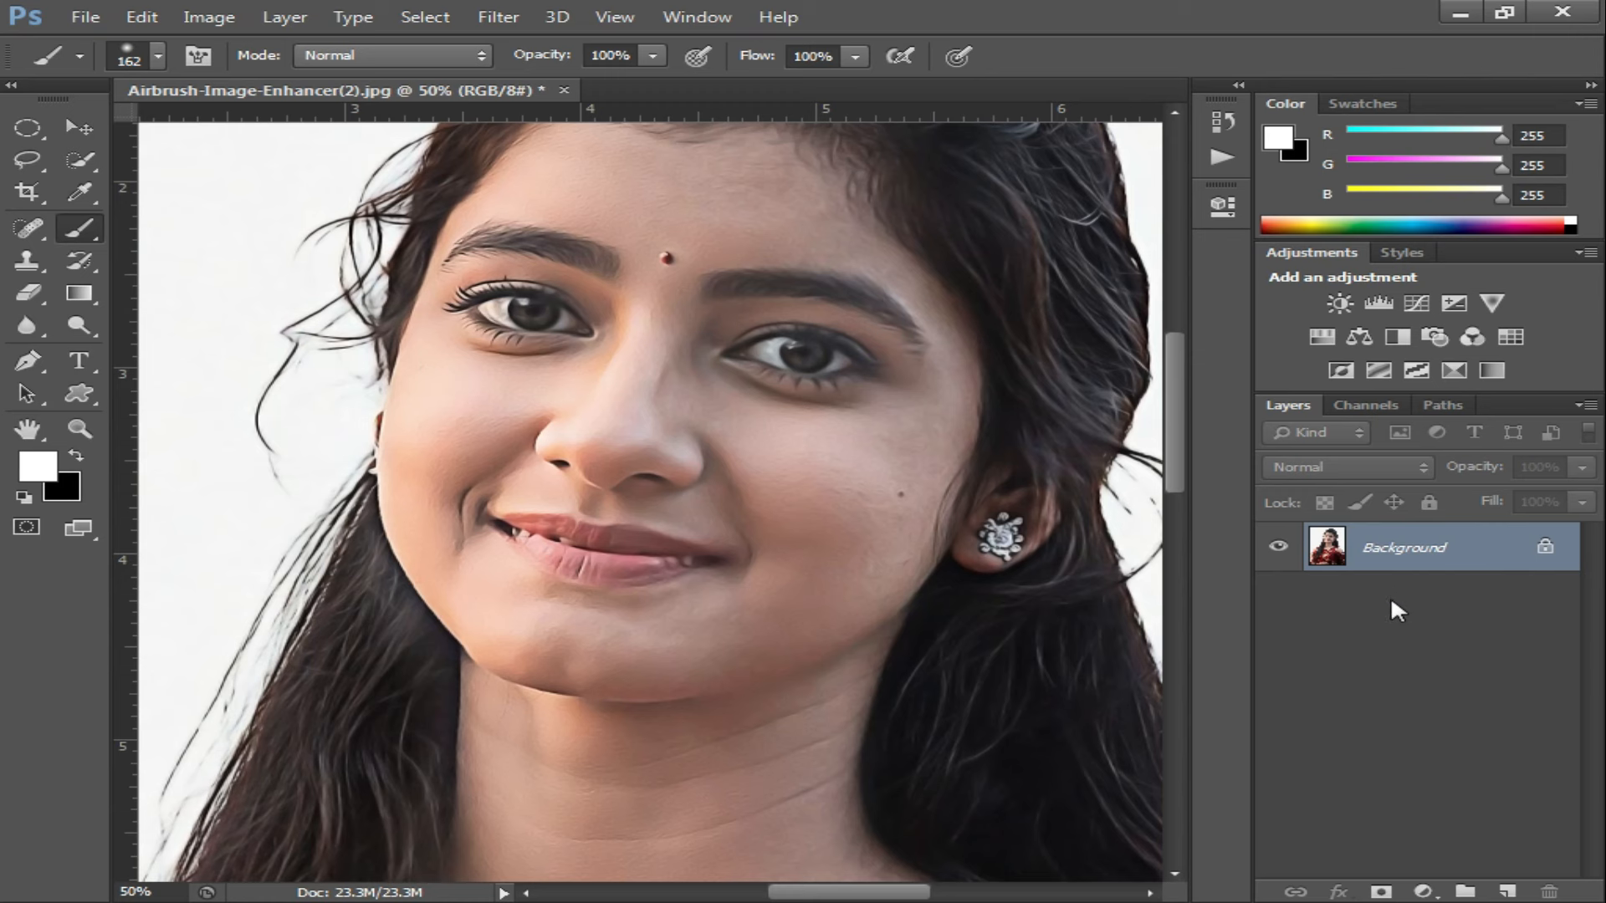
key("ctrl+j")
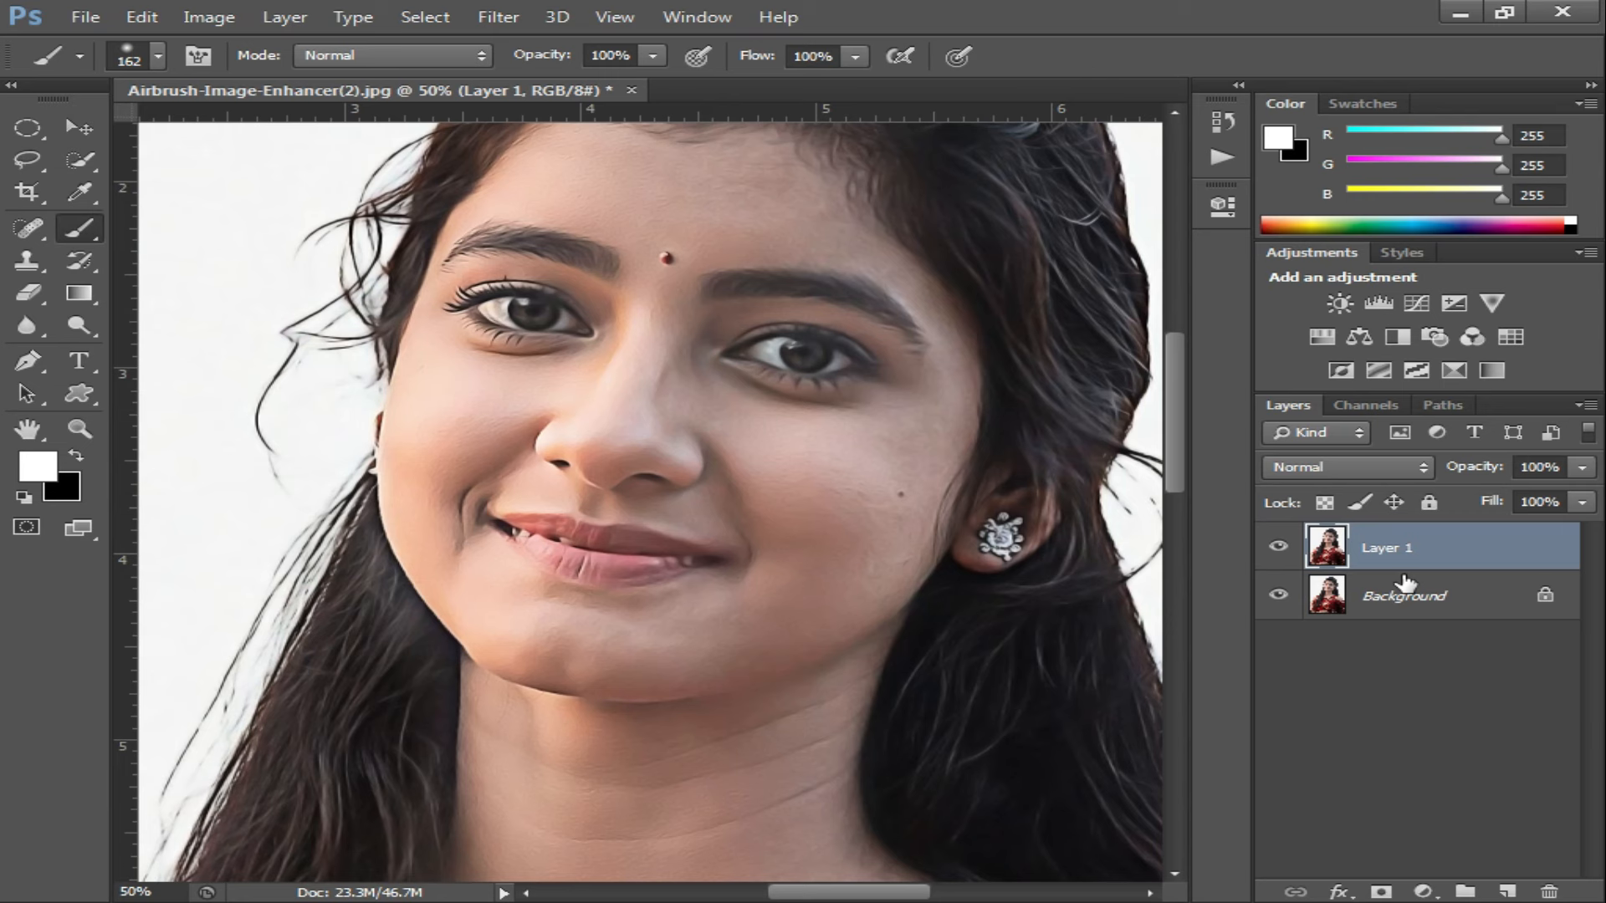
key("ctrl+i")
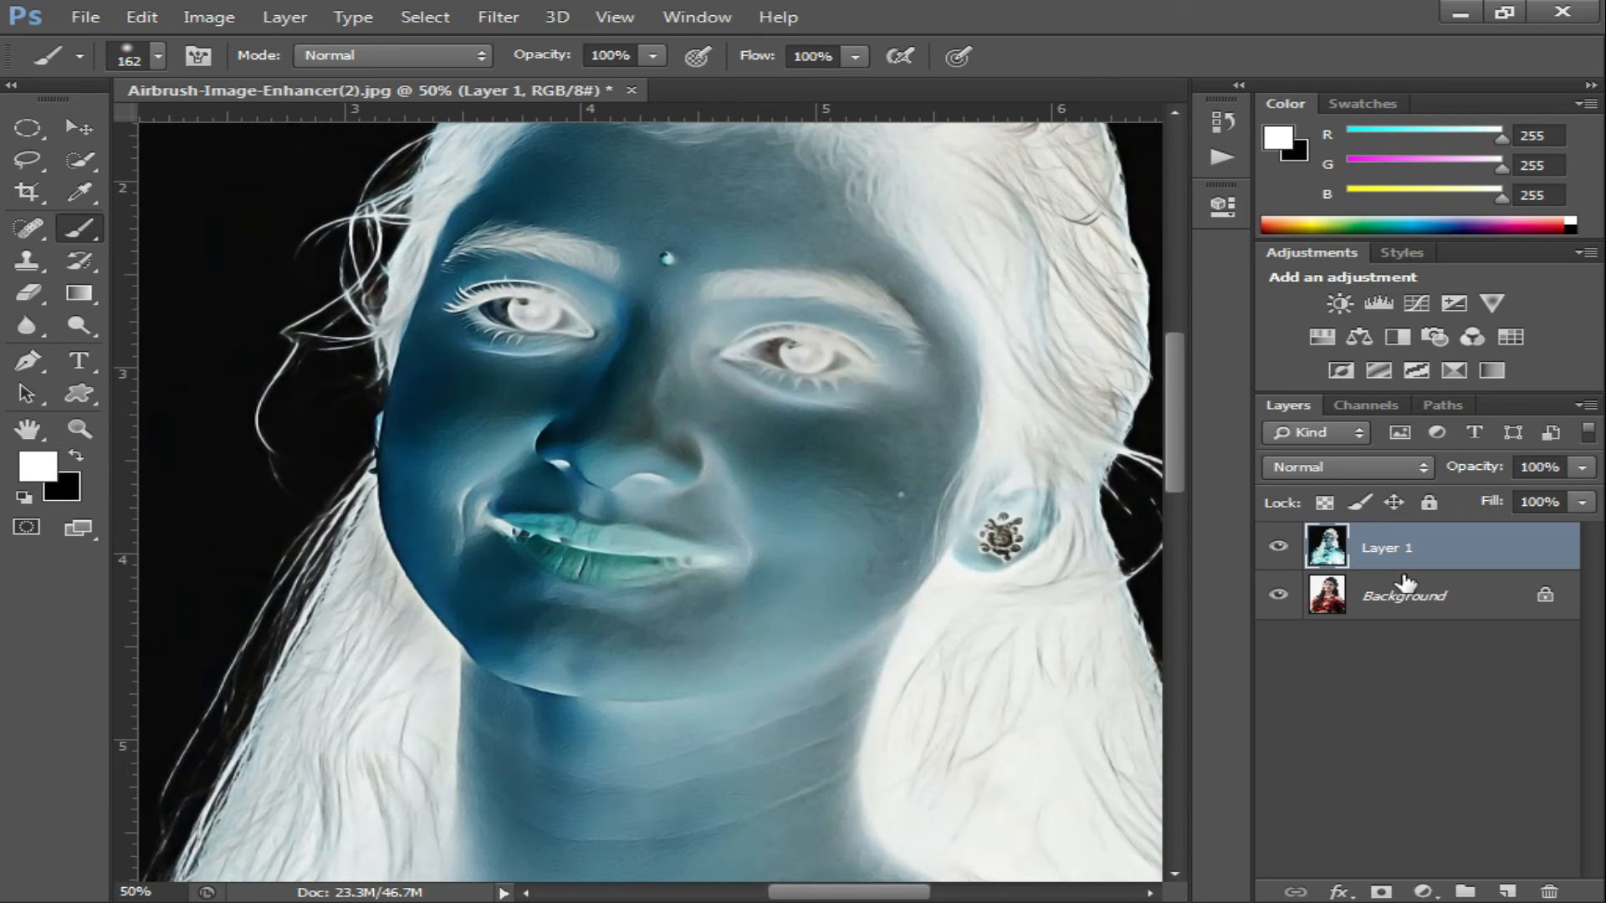
left_click(1354, 468)
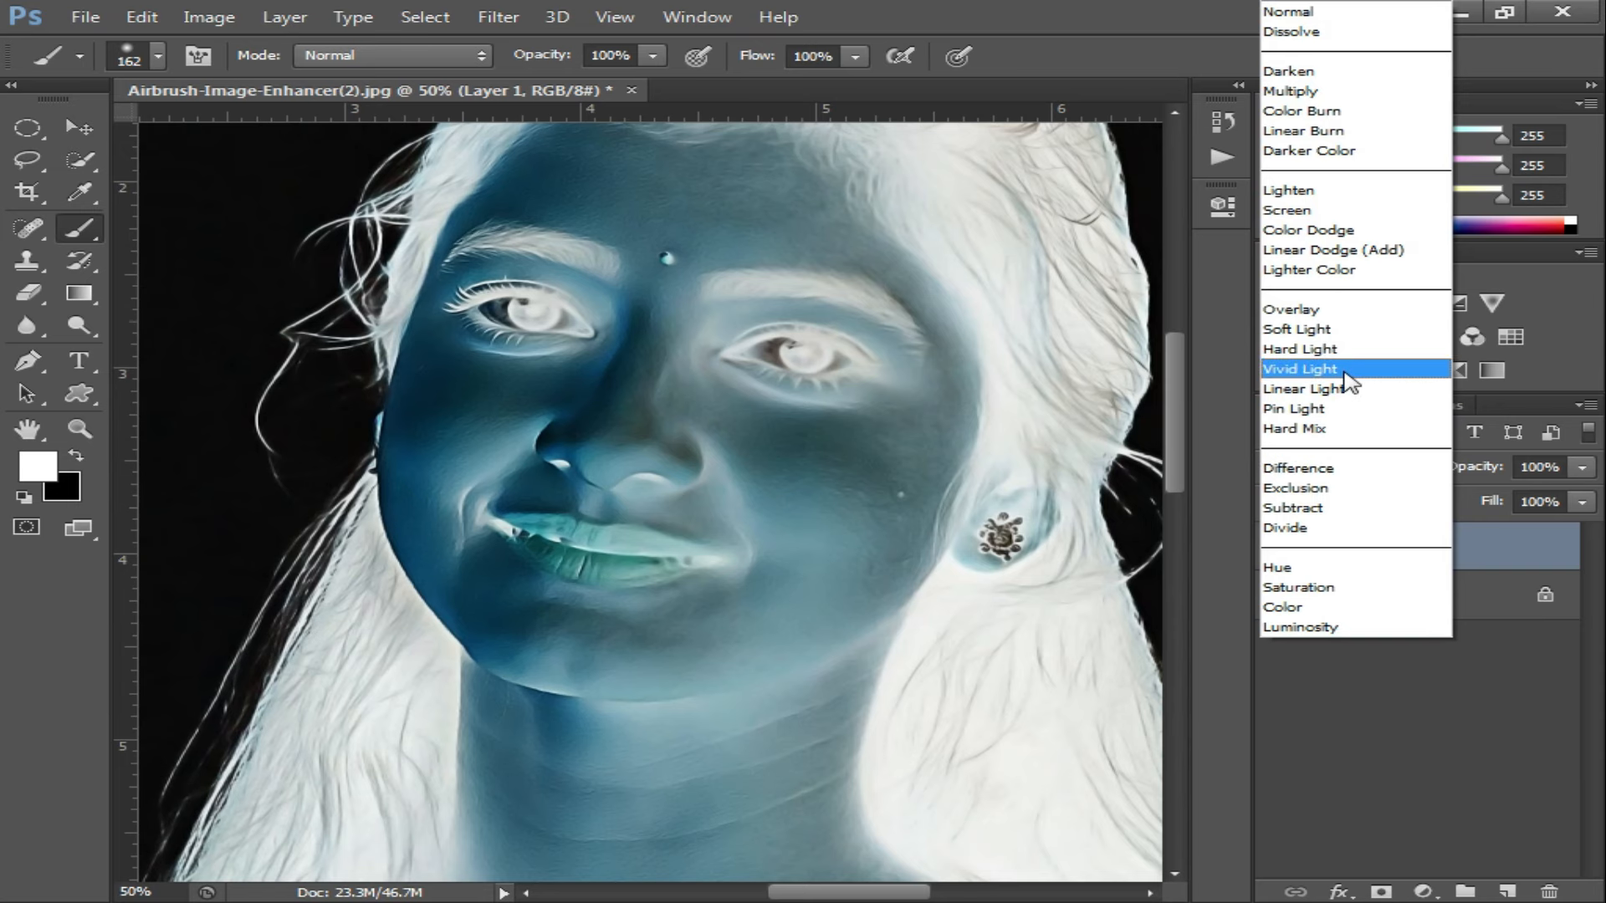
left_click(1305, 369)
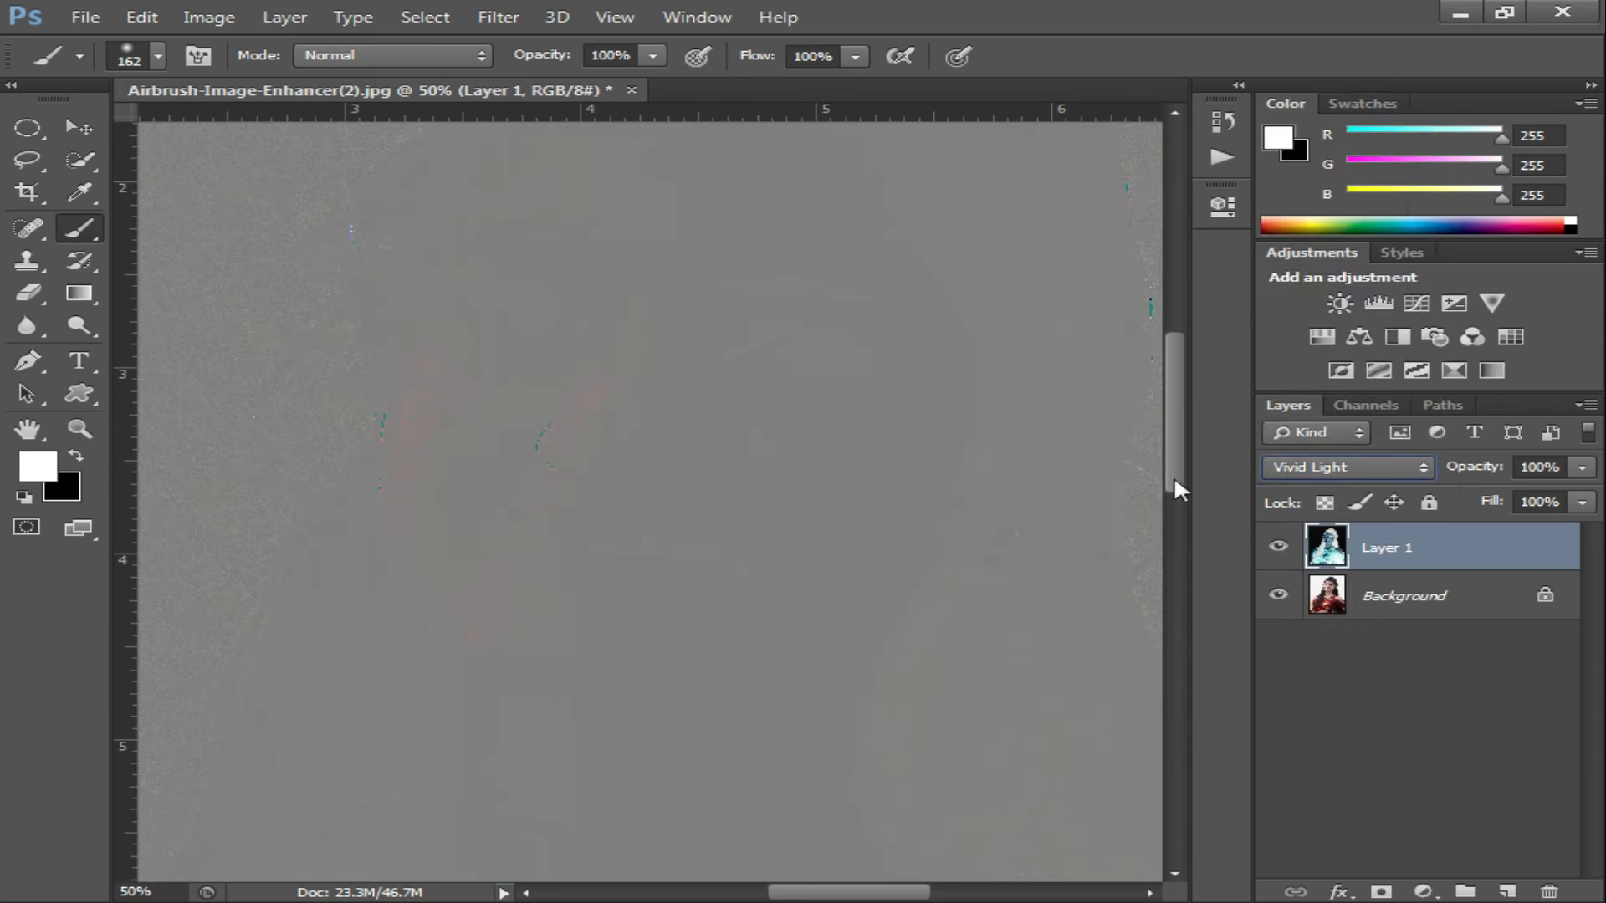
Step: Apply a High Pass filter with a 9.0 pixel radius to Layer 1
left_click(499, 20)
mouse_move(627, 466)
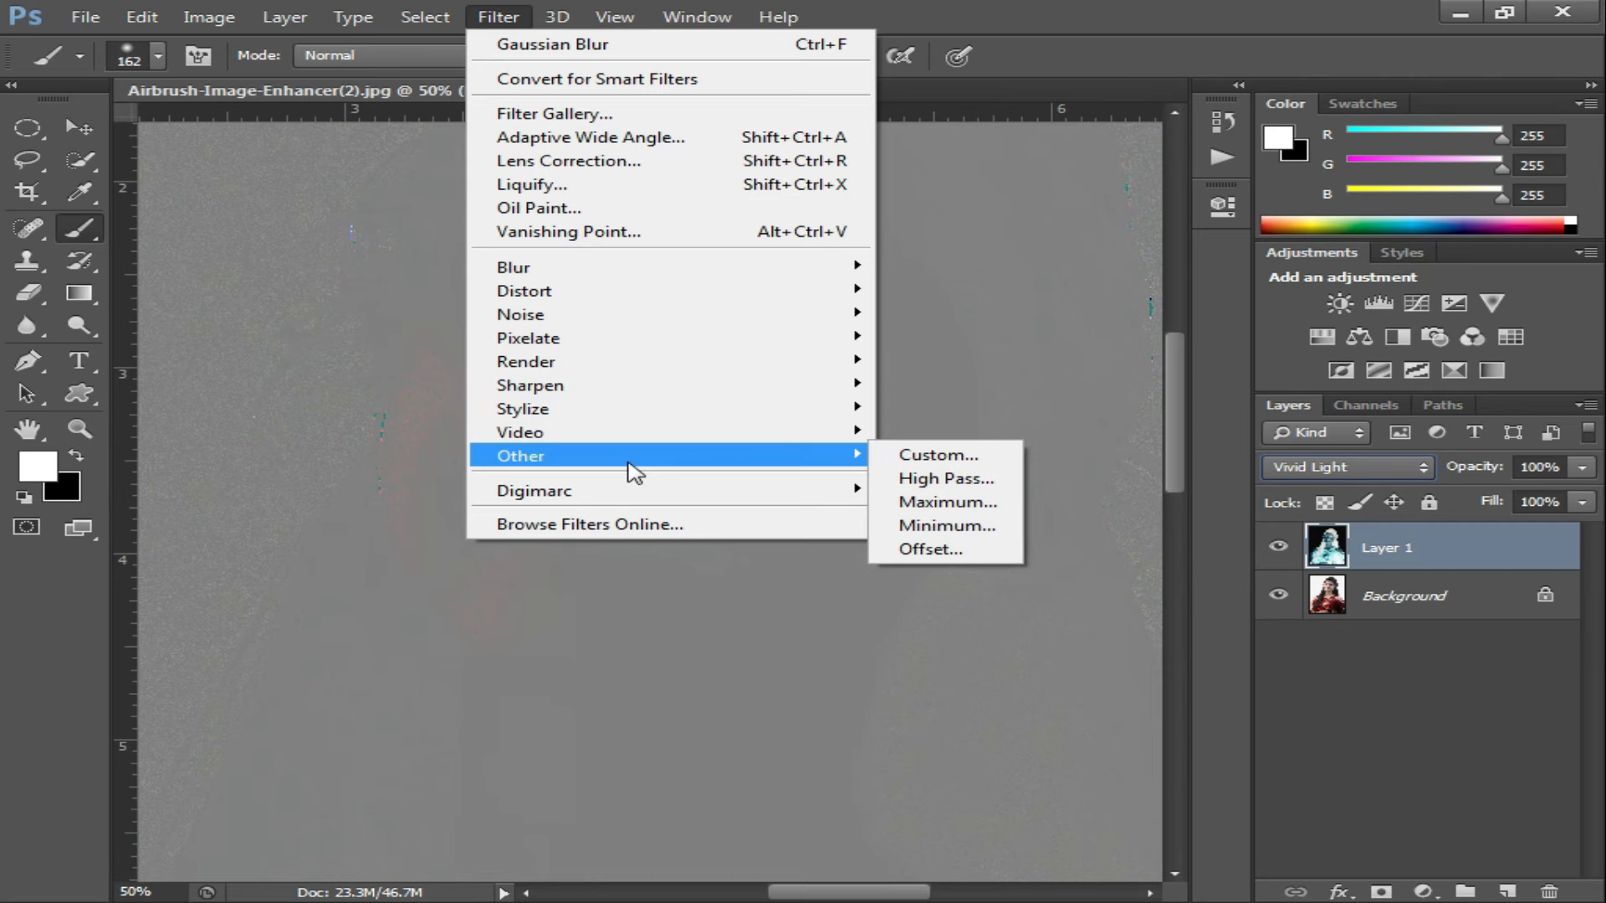
left_click(934, 479)
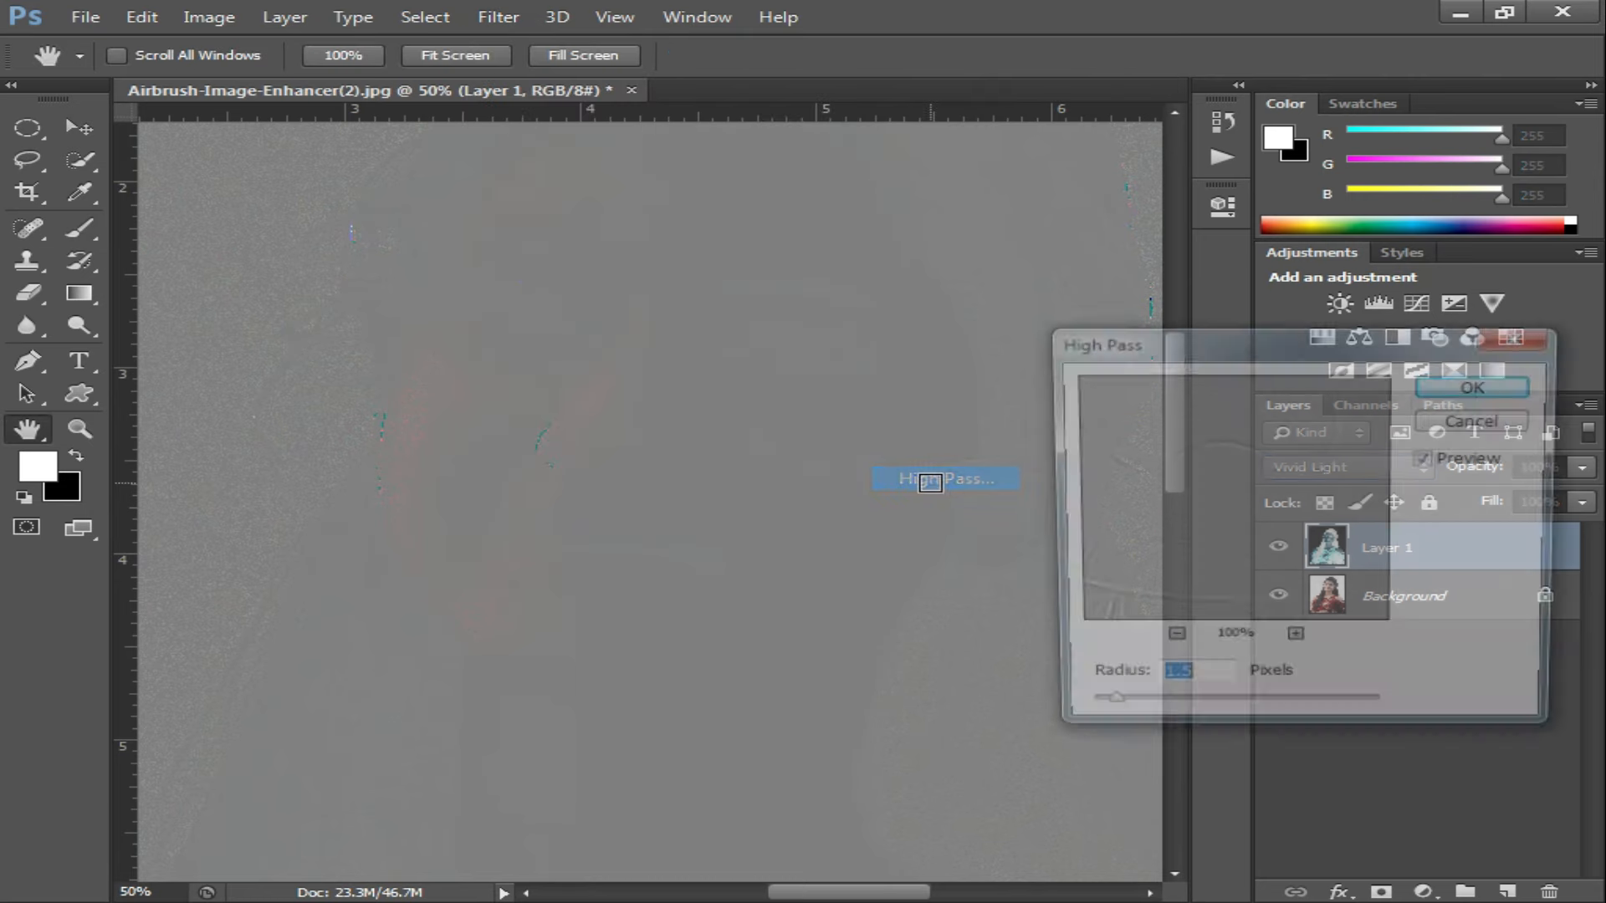
left_click_drag(1117, 720, 1199, 723)
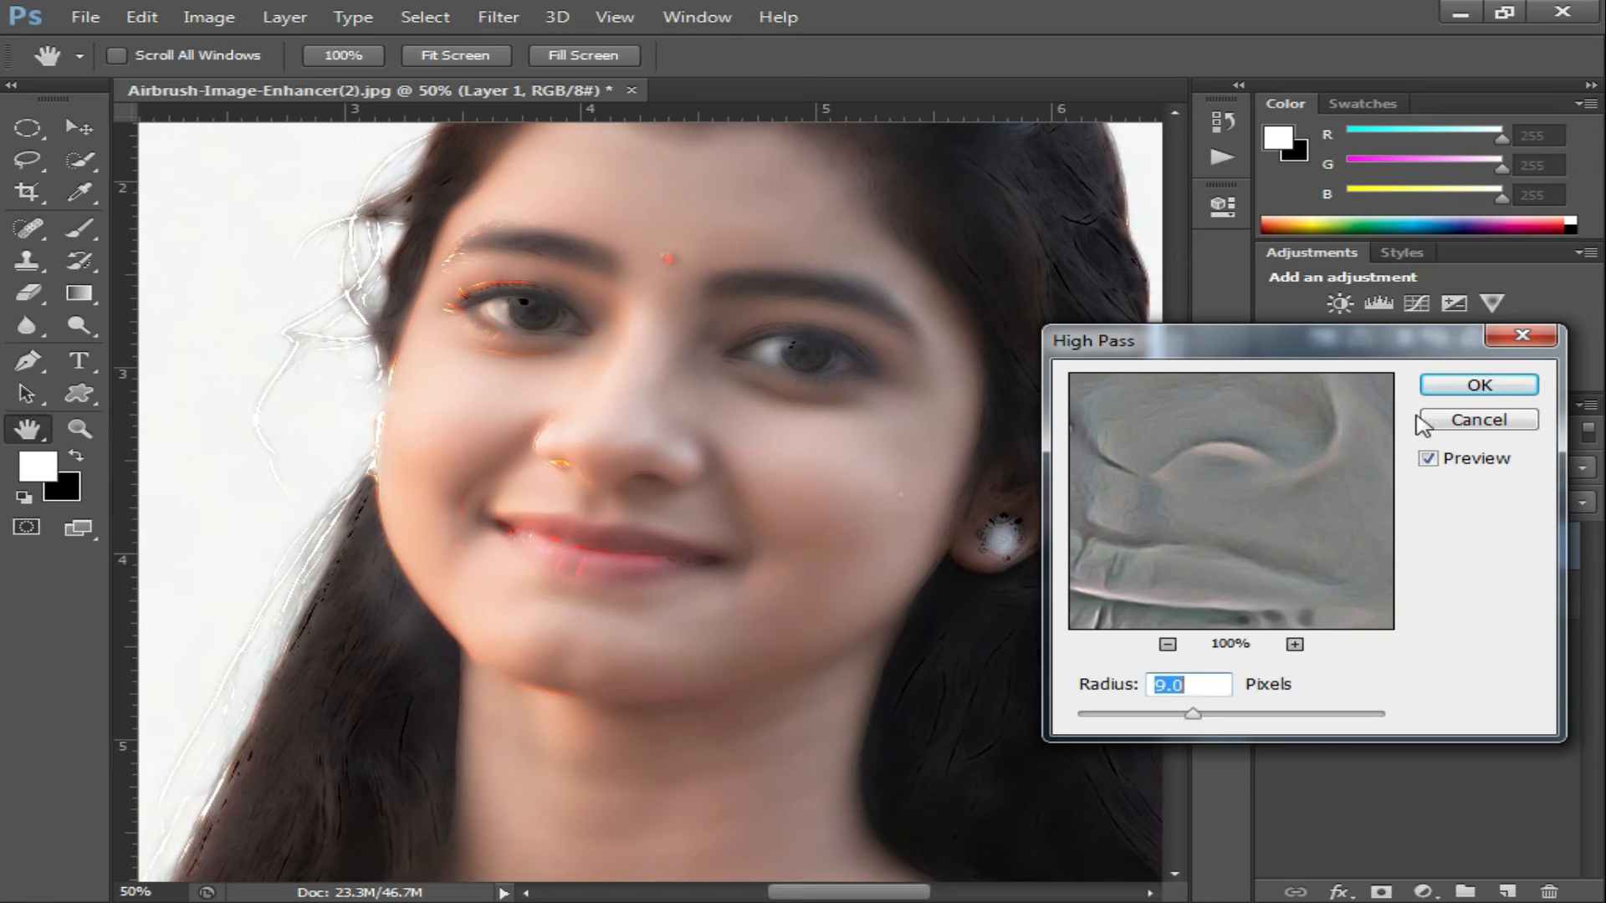
left_click(1489, 388)
key("b")
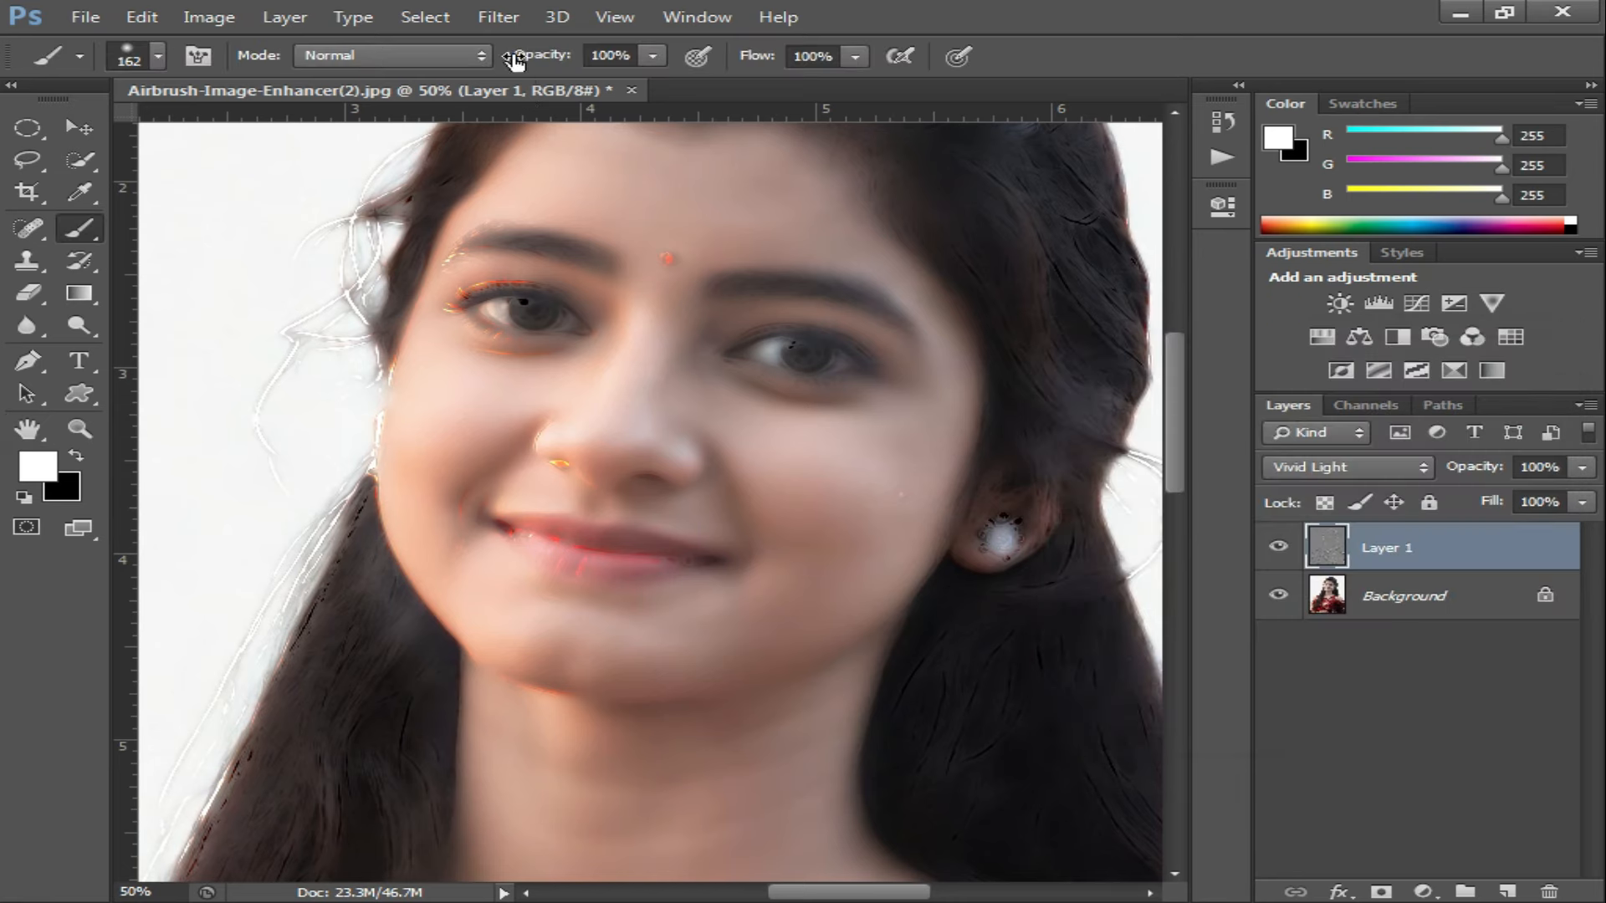
Step: Apply a Gaussian Blur with a reduced radius to Layer 1 and give the layer an inverted, black mask
left_click(503, 15)
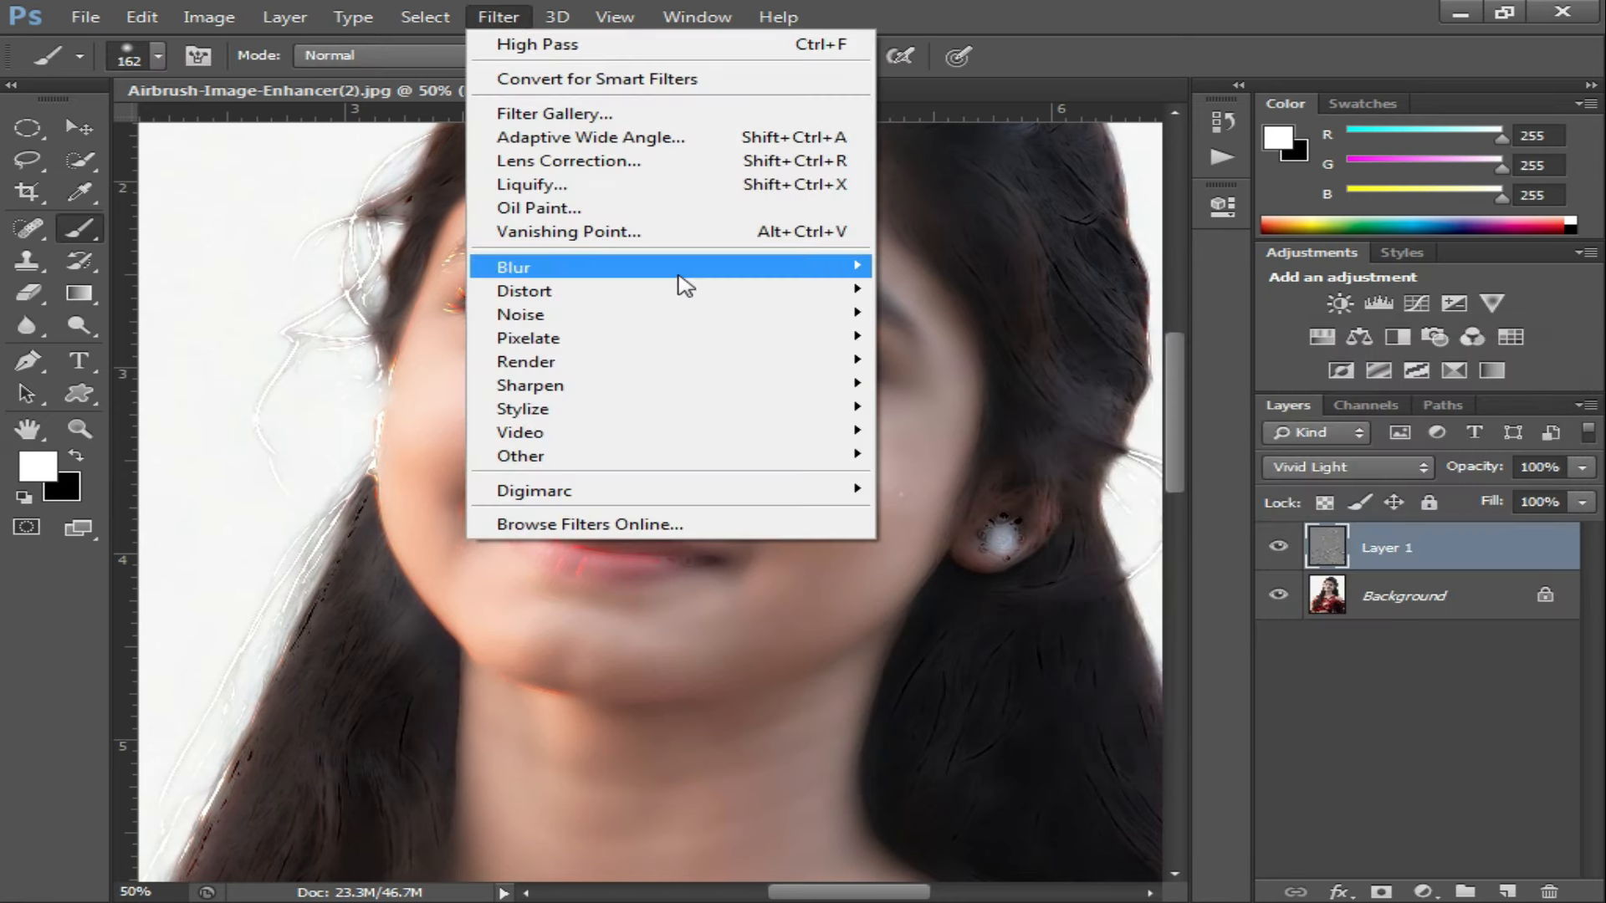
mouse_move(674, 275)
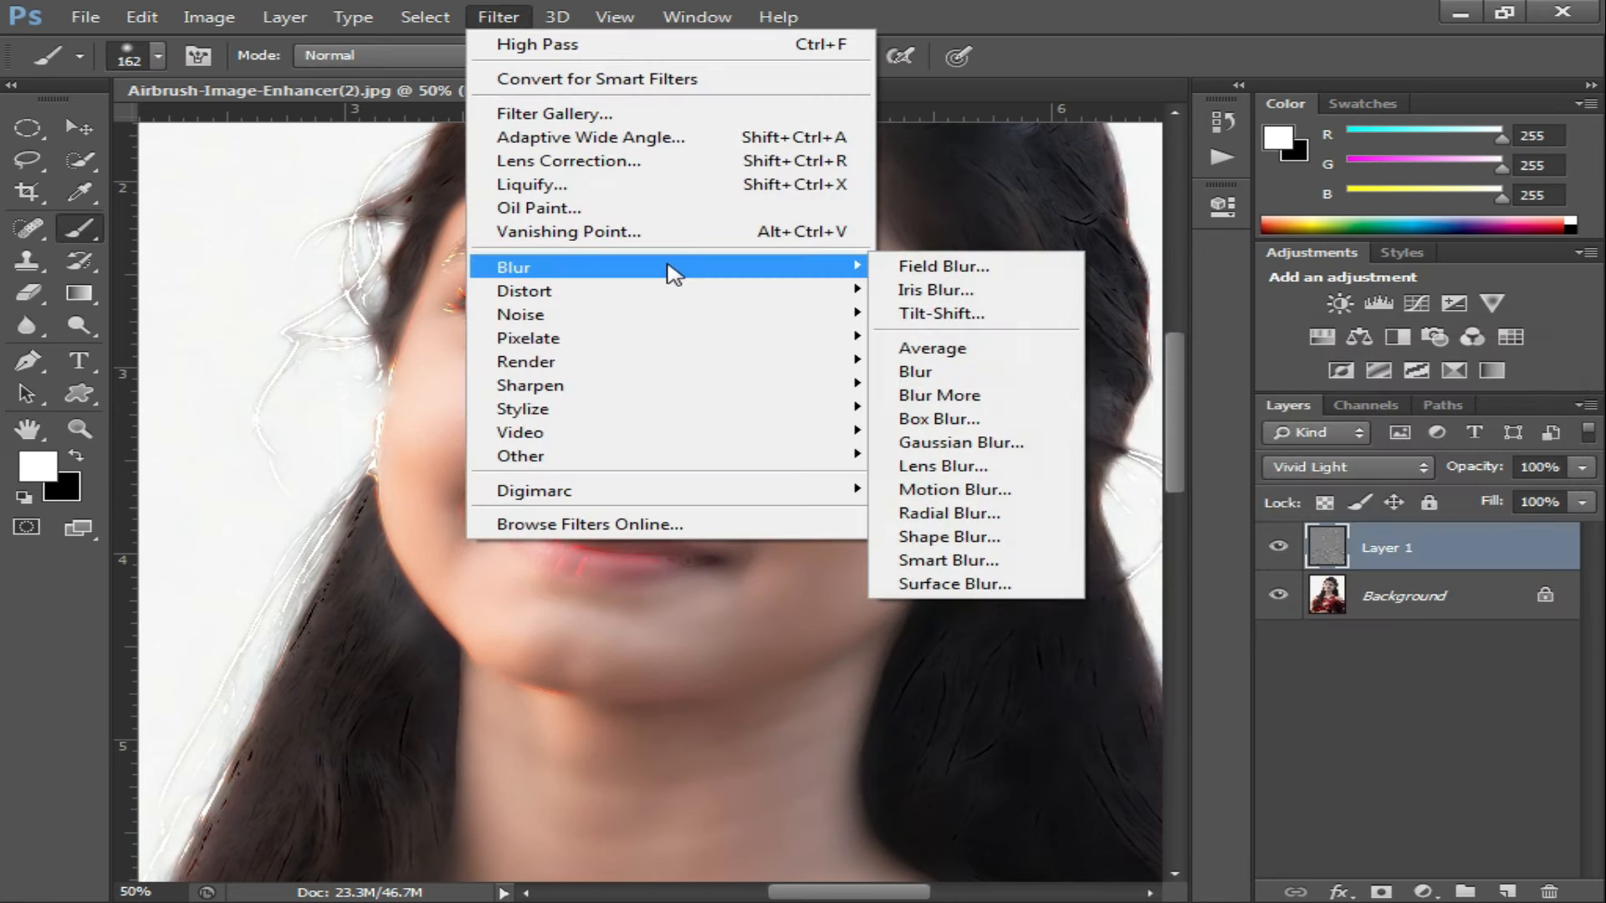
left_click(948, 452)
left_click_drag(1240, 652, 1061, 661)
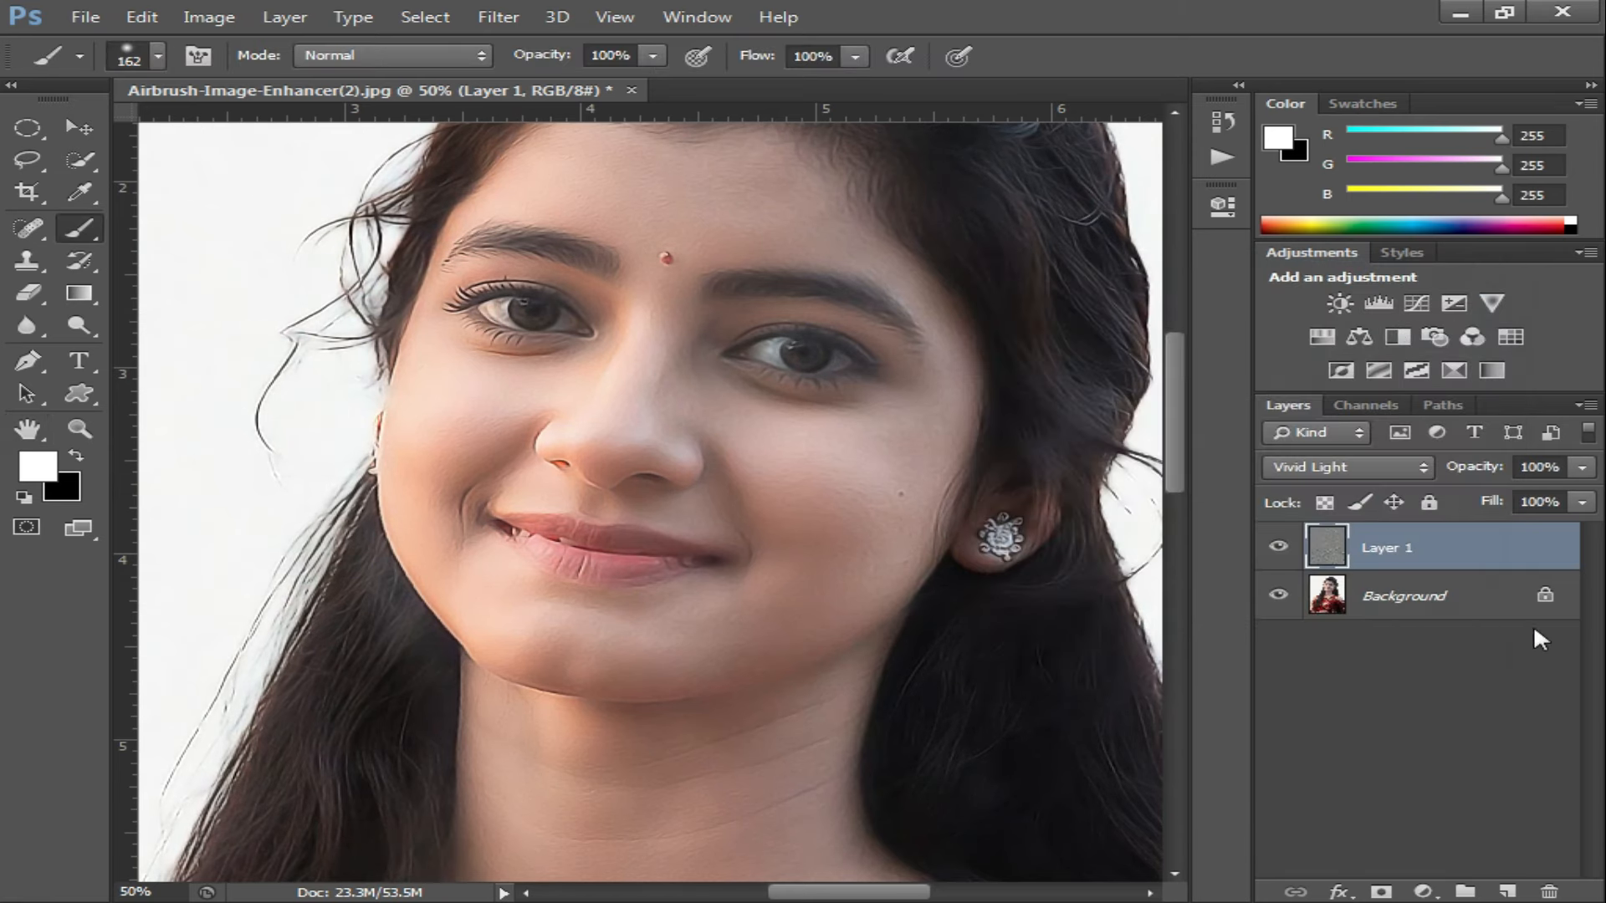
left_click(1382, 892)
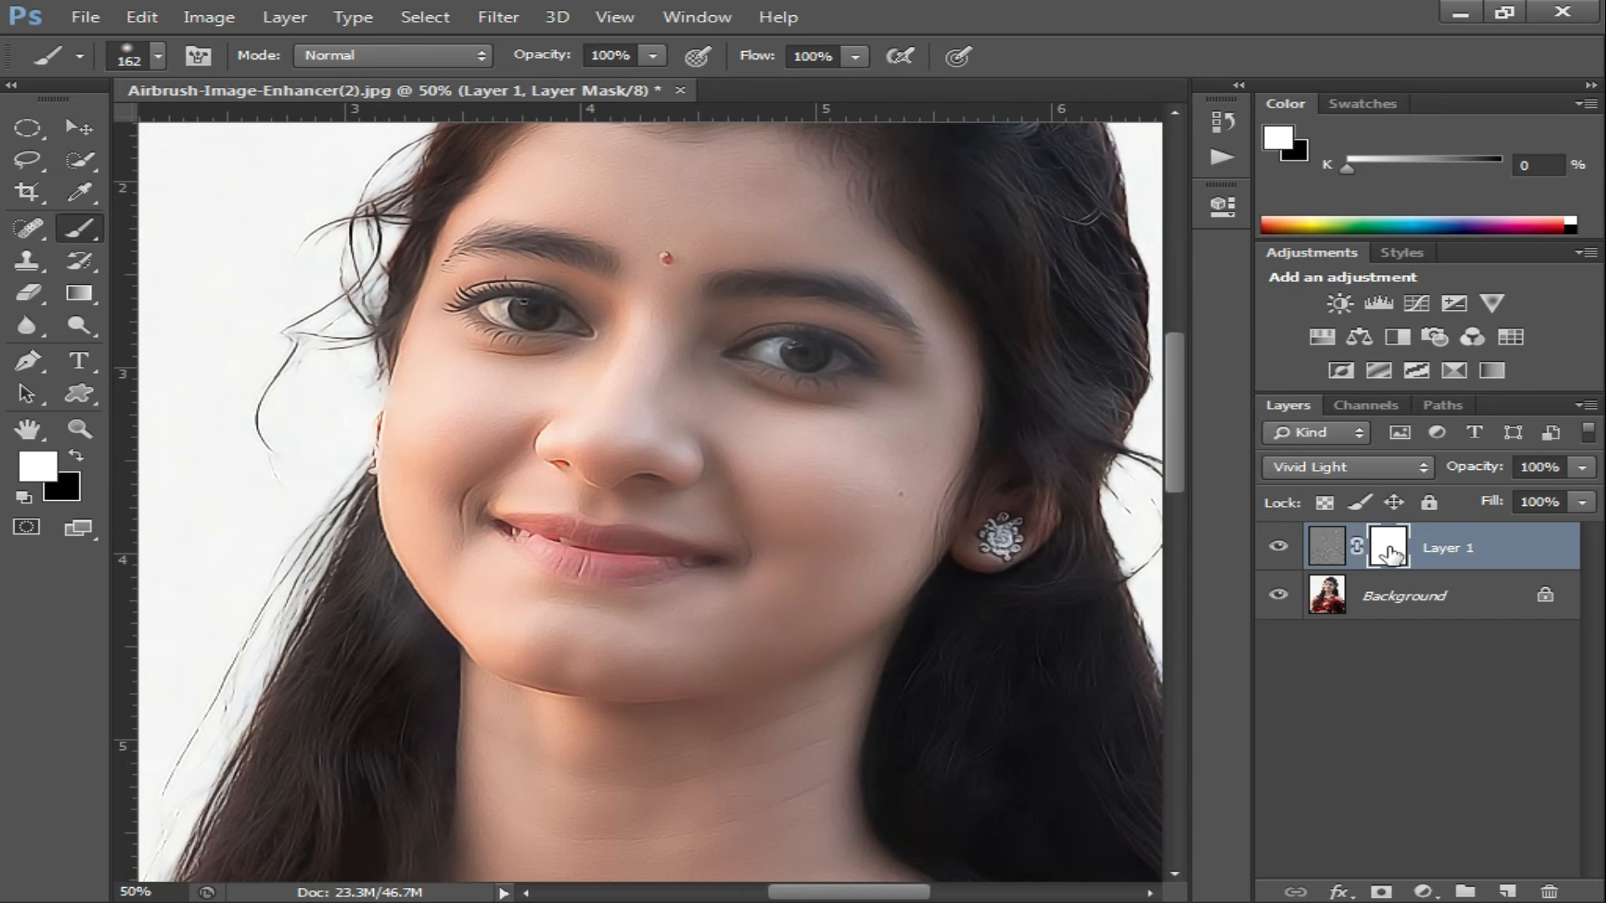
key("ctrl+i")
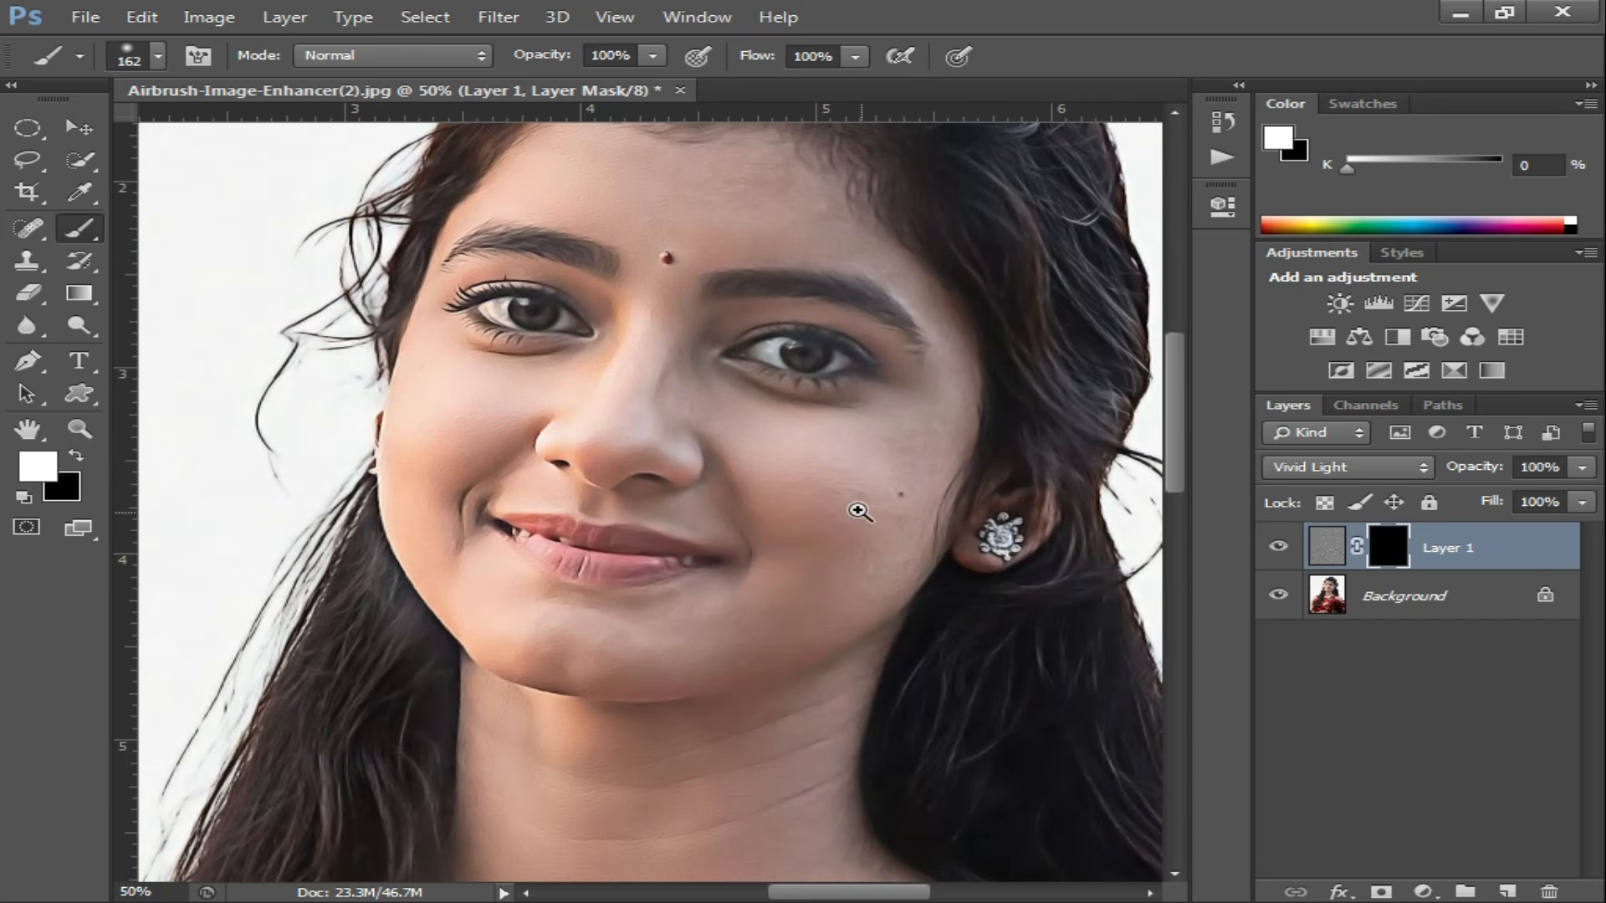
Step: Set the brush size to 70 px for painting on Layer 1's mask
key("ctrl+plus")
key("ctrl+plus")
mouse_move(648, 475)
left_mouse_down()
mouse_move(849, 552)
mouse_move(661, 491)
left_mouse_up()
right_click(645, 491)
right_click(716, 451)
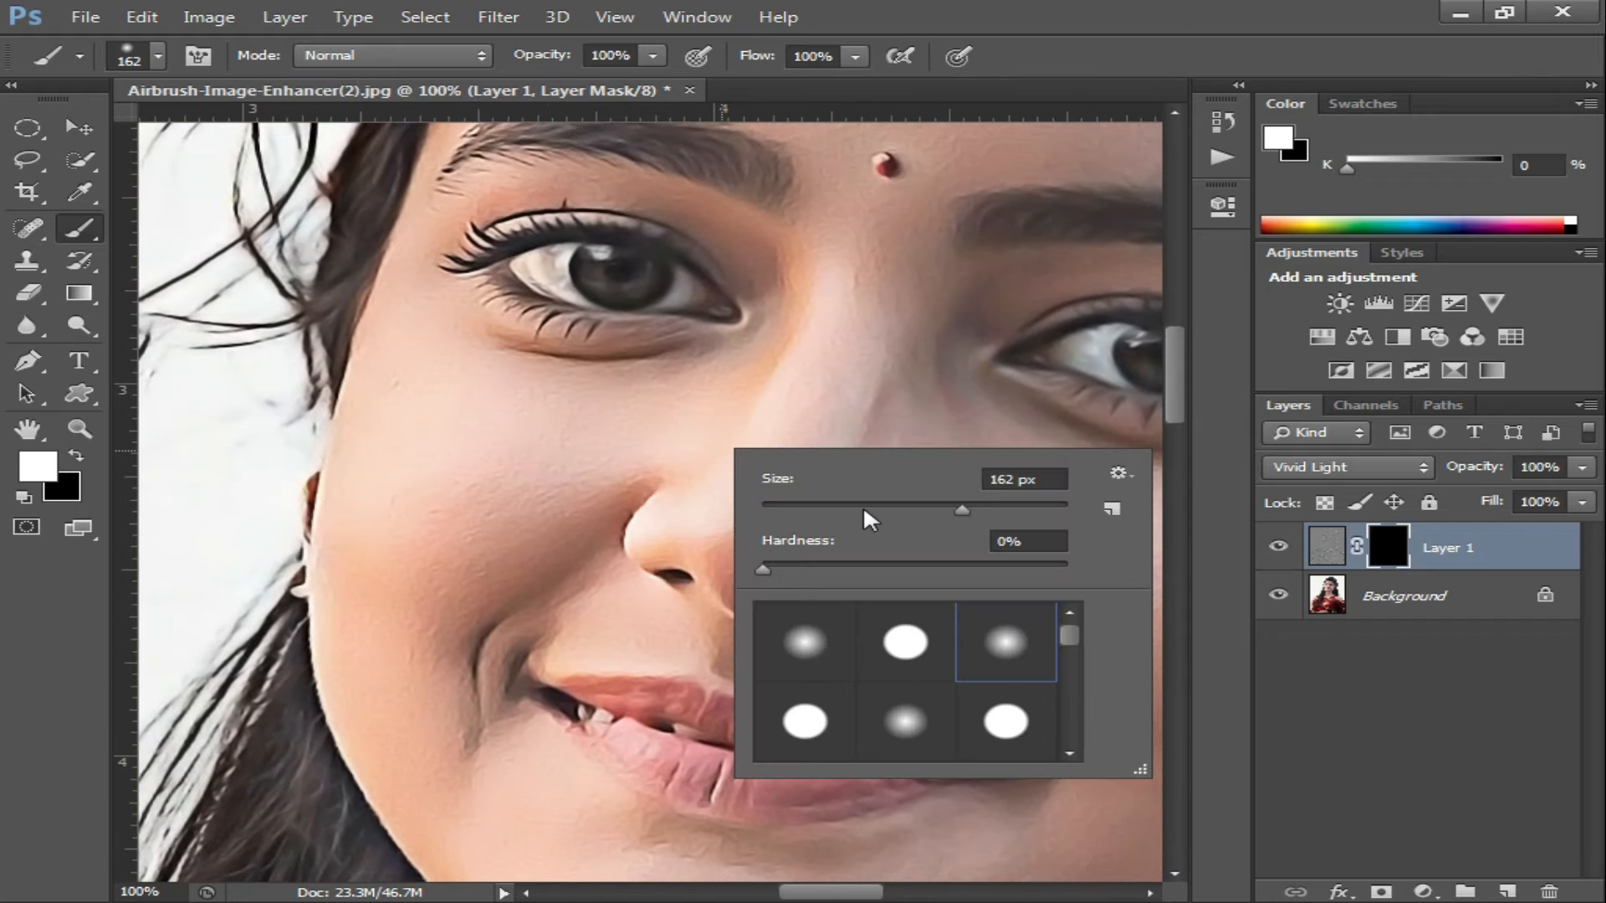
left_click(830, 507)
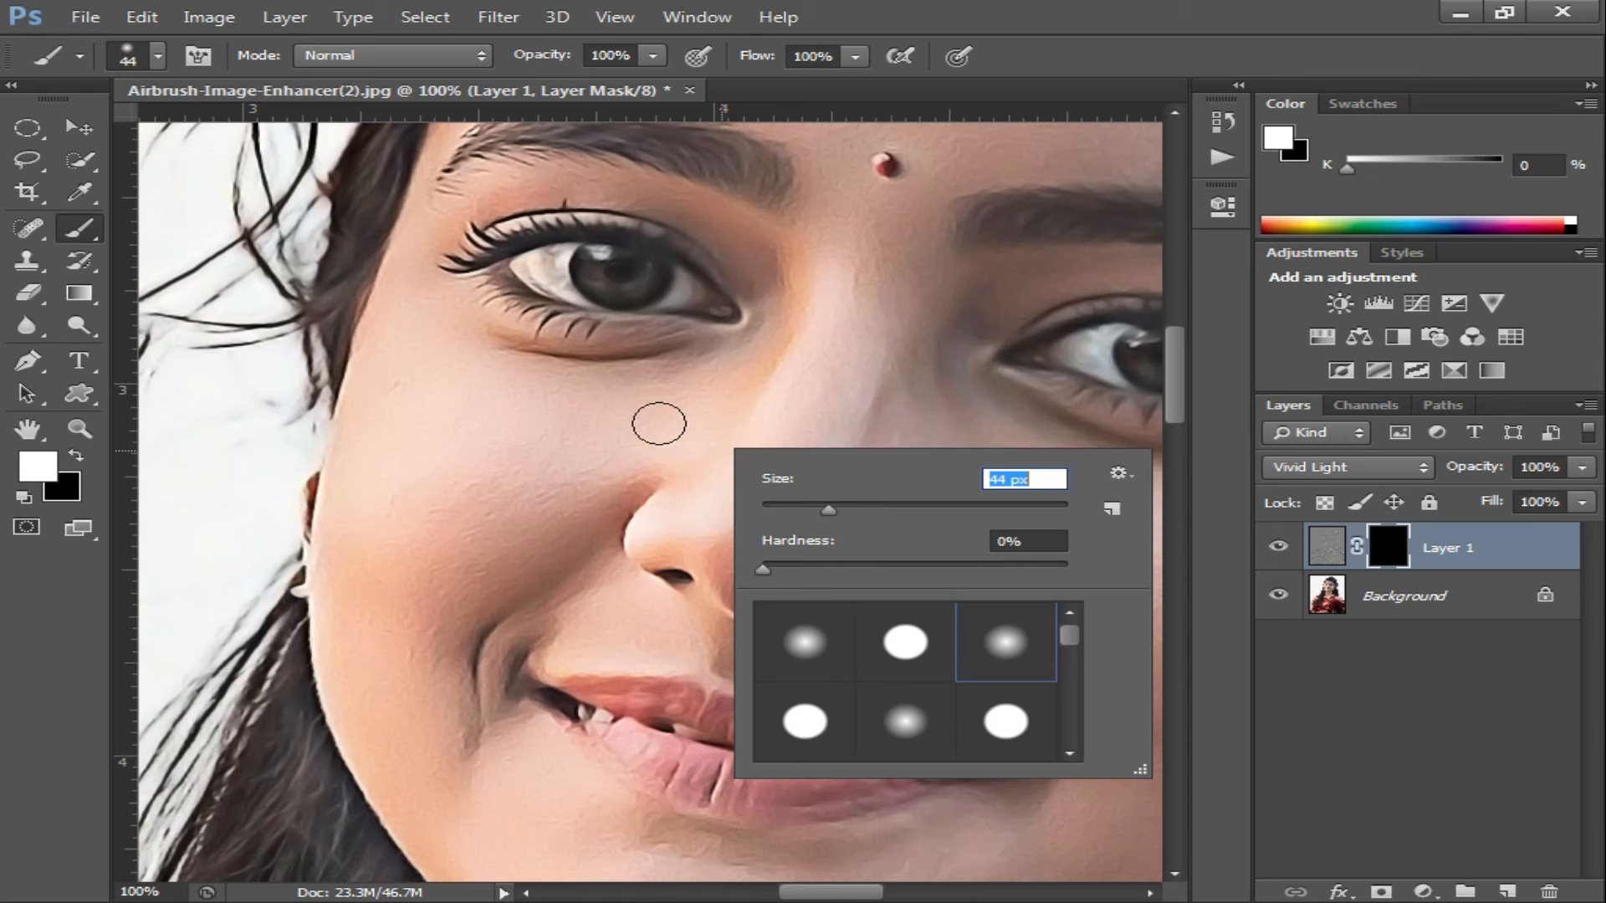
left_click(865, 507)
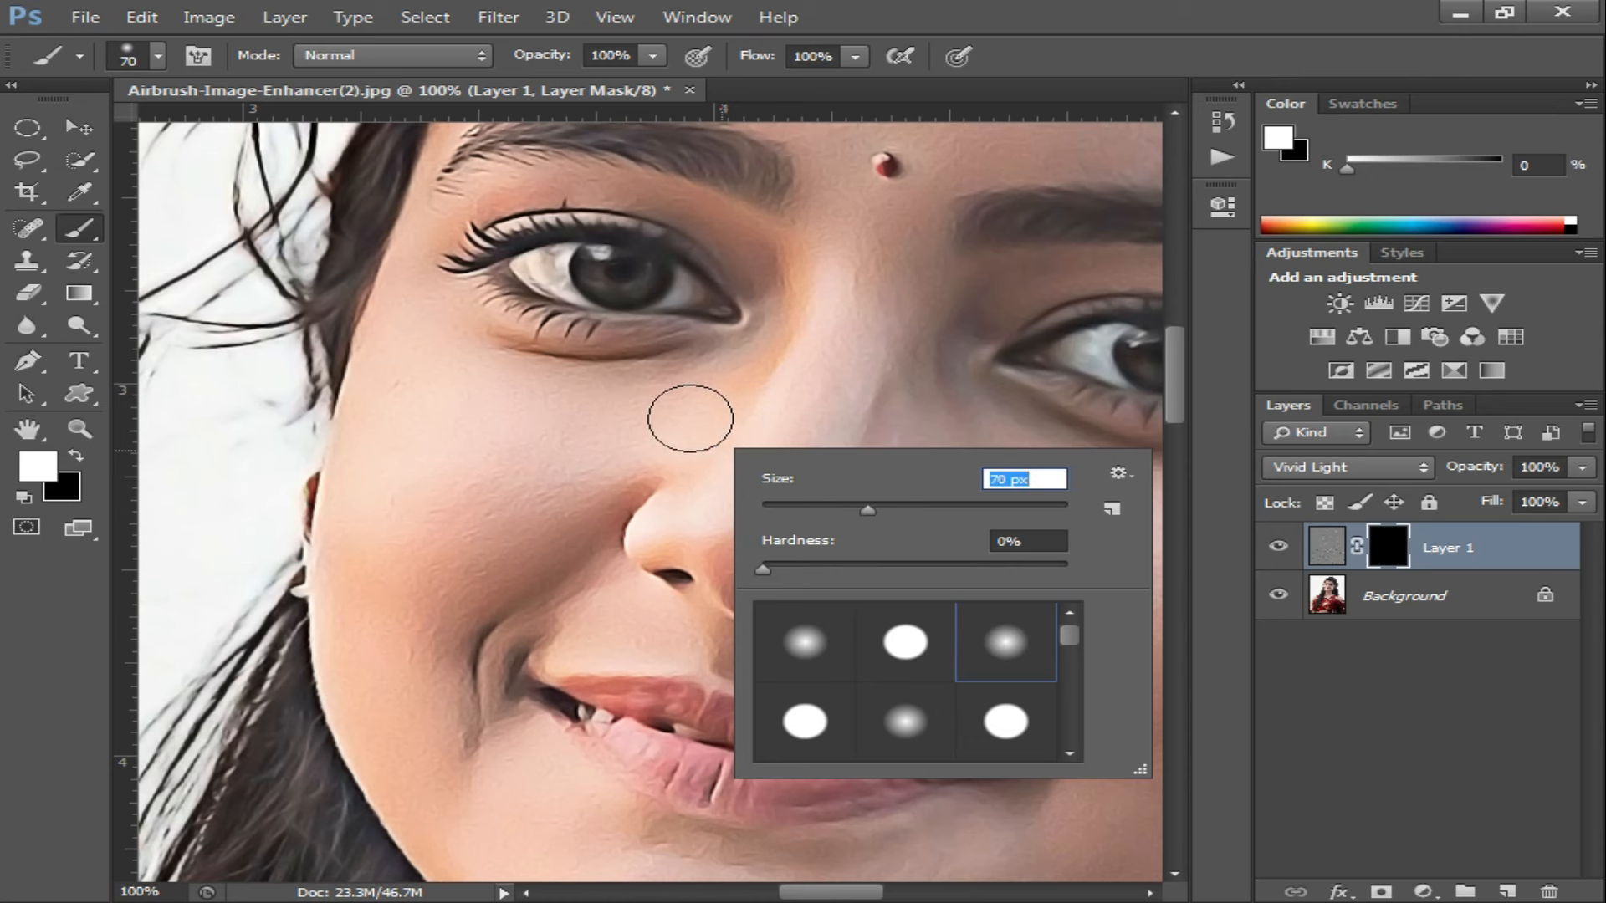
key("Return")
Step: Paint white on Layer 1's mask over the cheeks, nose, chin, forehead and neck to soften the skin
mouse_move(795, 260)
left_mouse_down()
mouse_move(750, 447)
mouse_move(513, 450)
mouse_move(507, 604)
mouse_move(448, 685)
mouse_move(387, 584)
mouse_move(538, 455)
mouse_move(458, 274)
mouse_move(735, 337)
left_mouse_up()
left_click_drag(857, 464, 646, 450)
left_click_drag(985, 660, 897, 513)
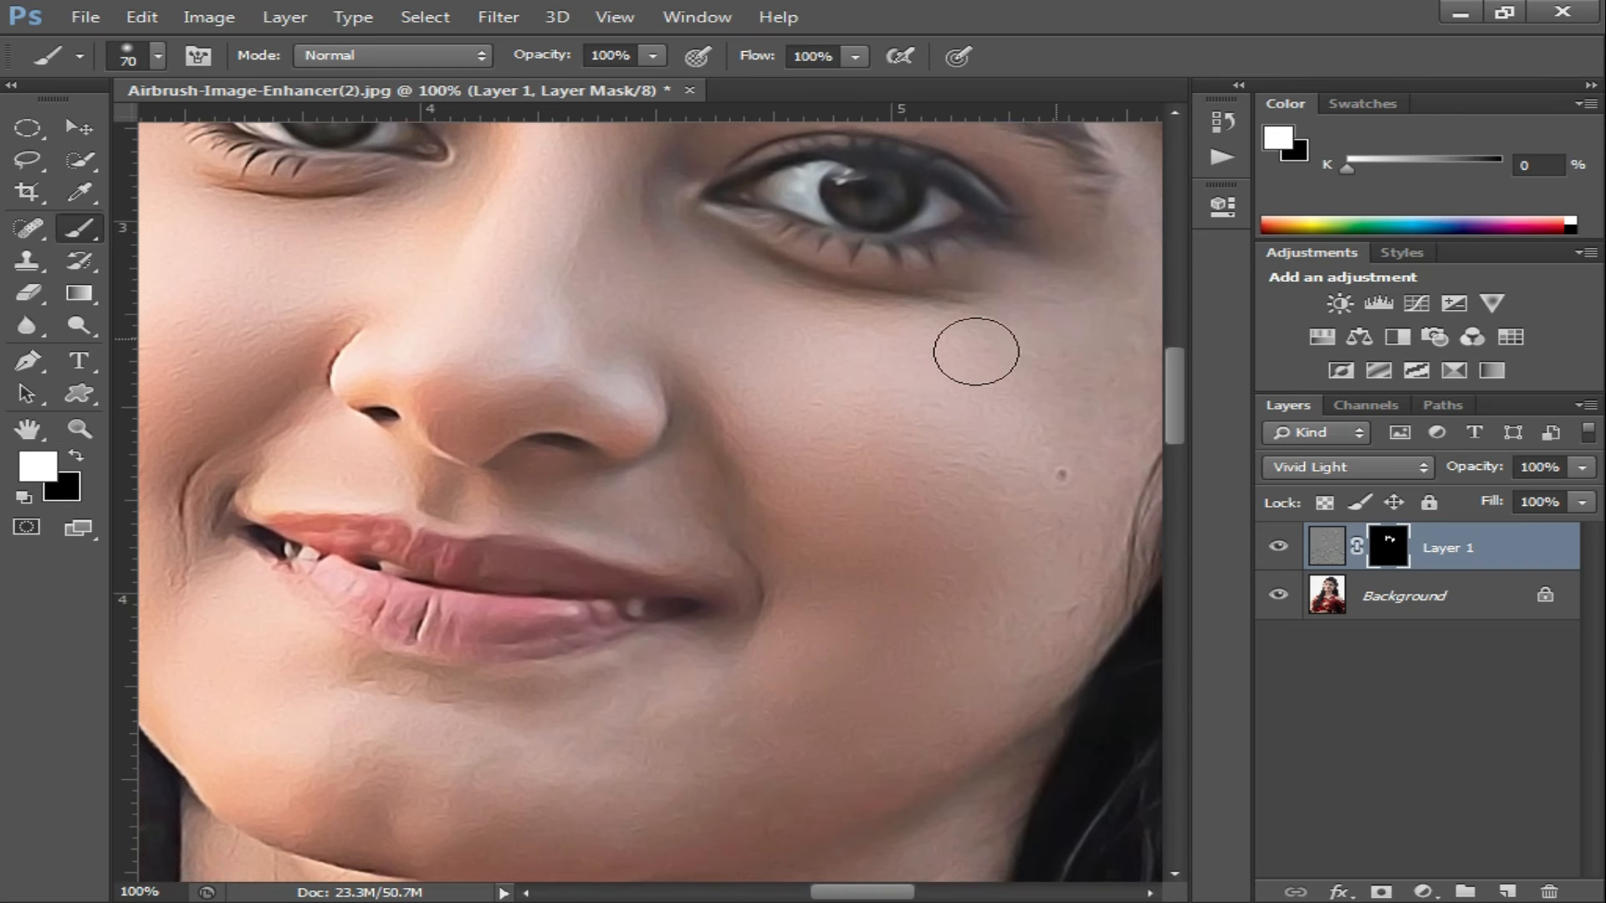
left_click_drag(846, 595, 1007, 404)
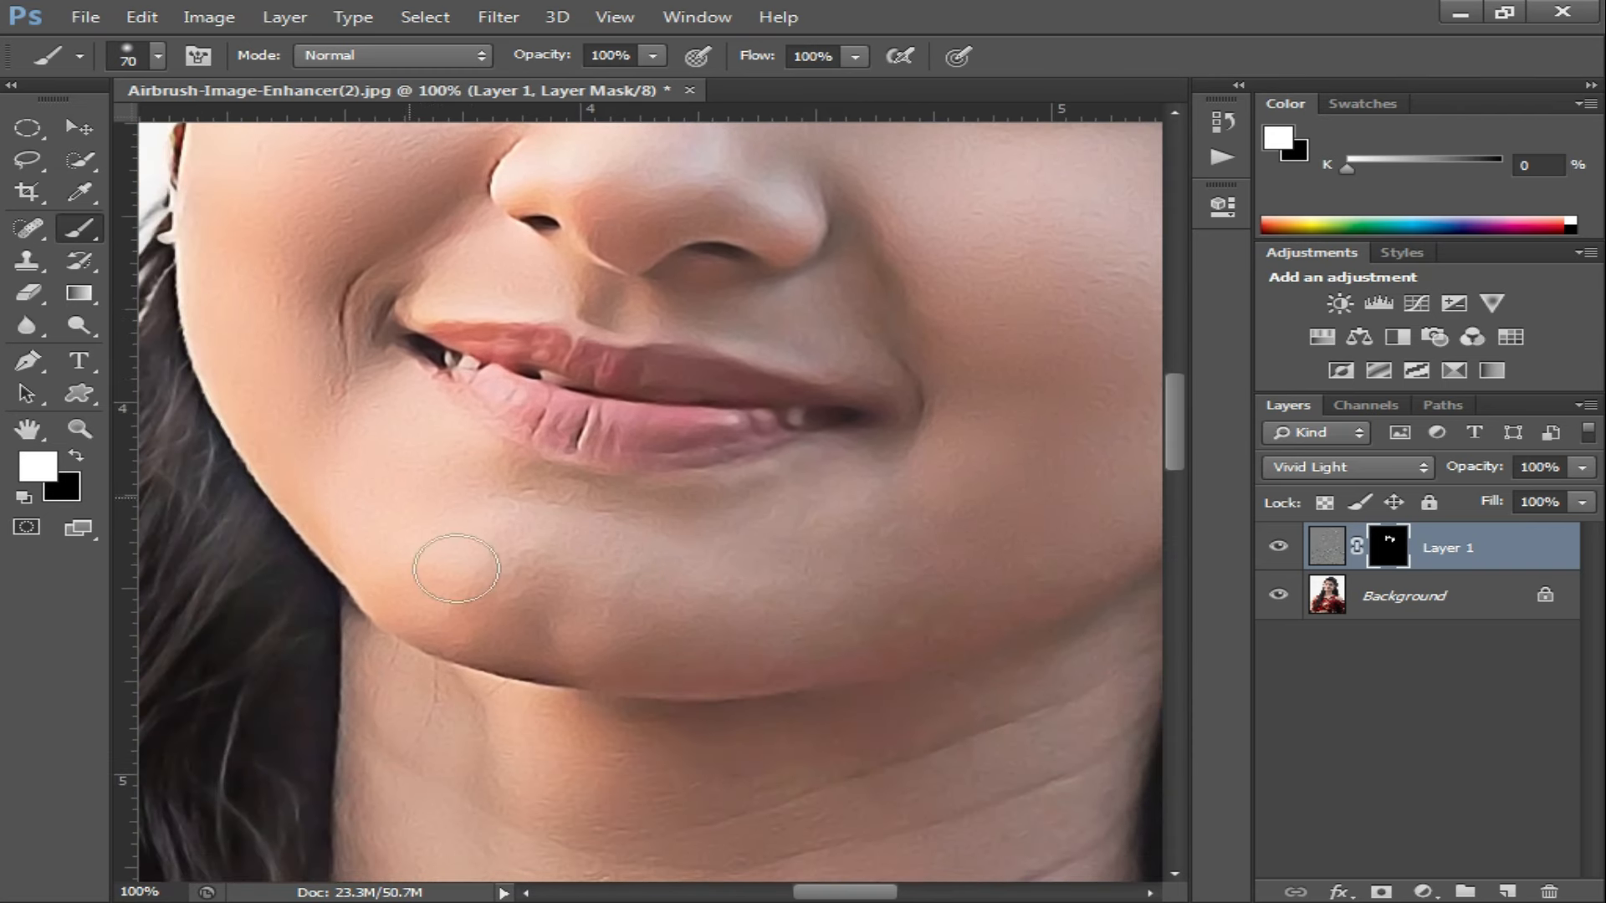
key("ctrl+minus")
left_click_drag(861, 537, 842, 775)
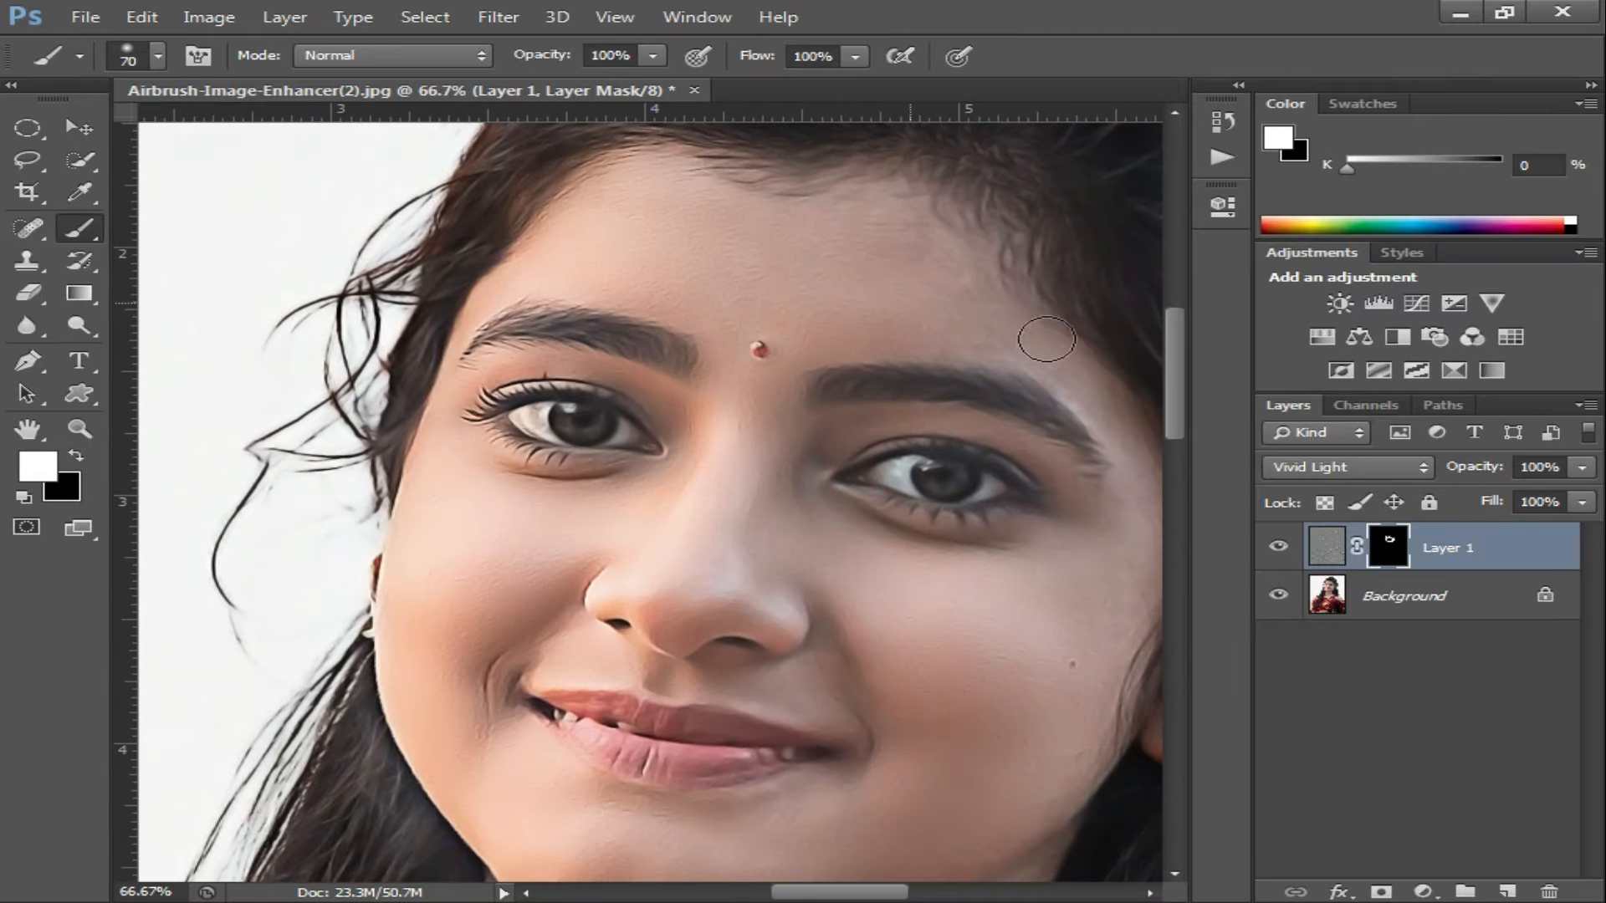
scroll(1045, 502, "down", 2)
scroll(921, 536, "down", 5)
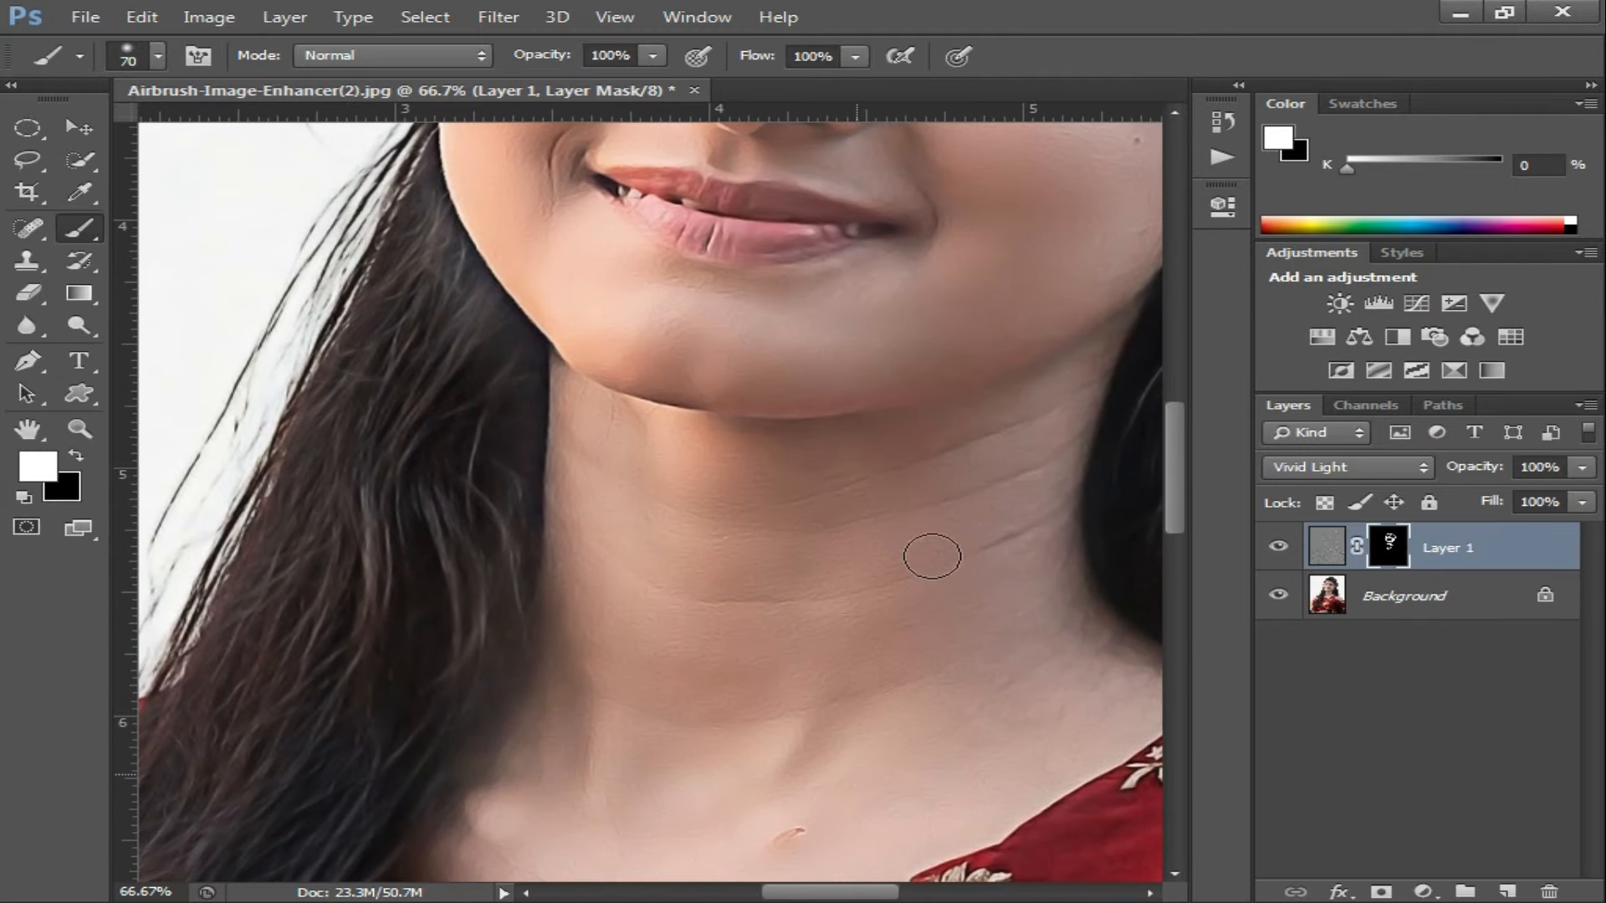
scroll(910, 395, "down", 1)
left_click_drag(813, 361, 800, 609)
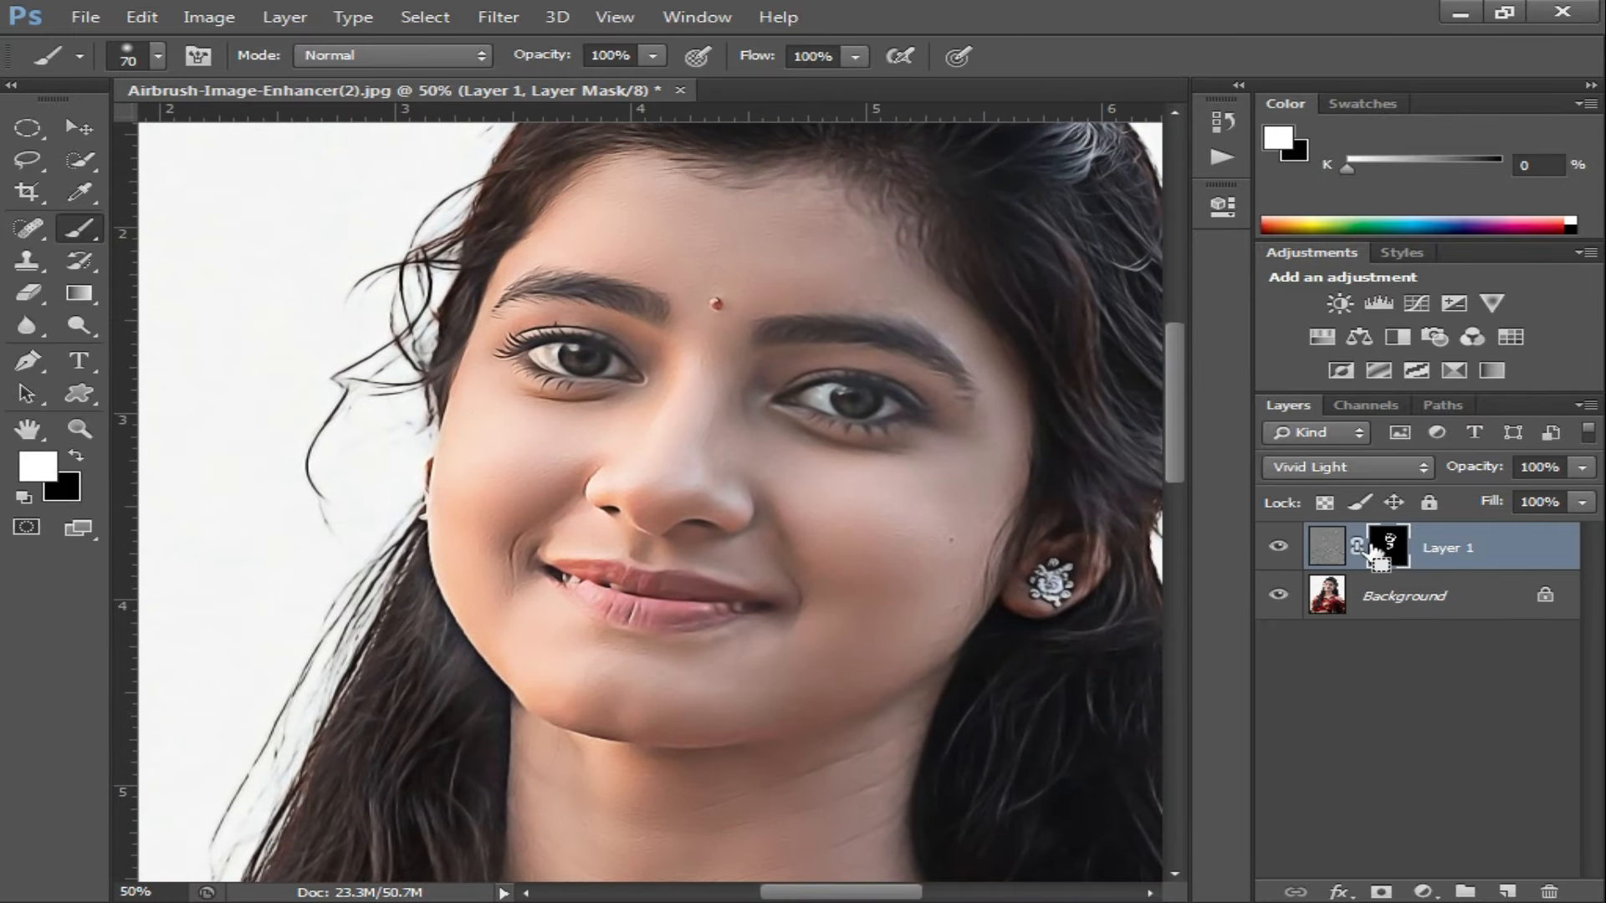
Step: Merge Layer 1 into the Background and duplicate the merged layer
key("ctrl+e")
key("ctrl+1")
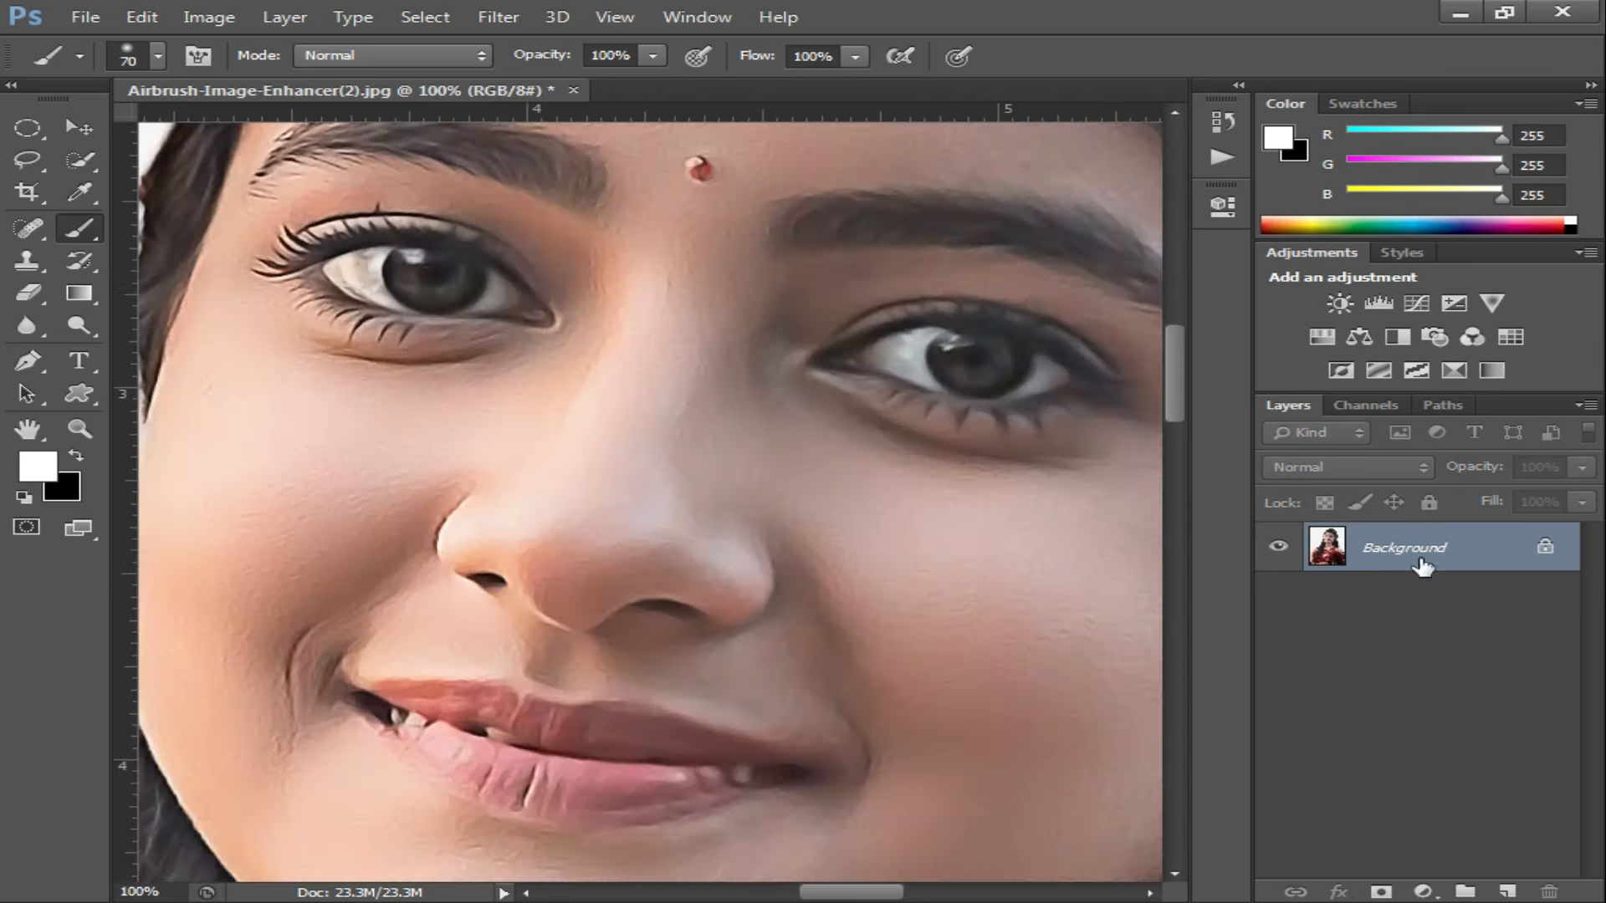
key("ctrl+j")
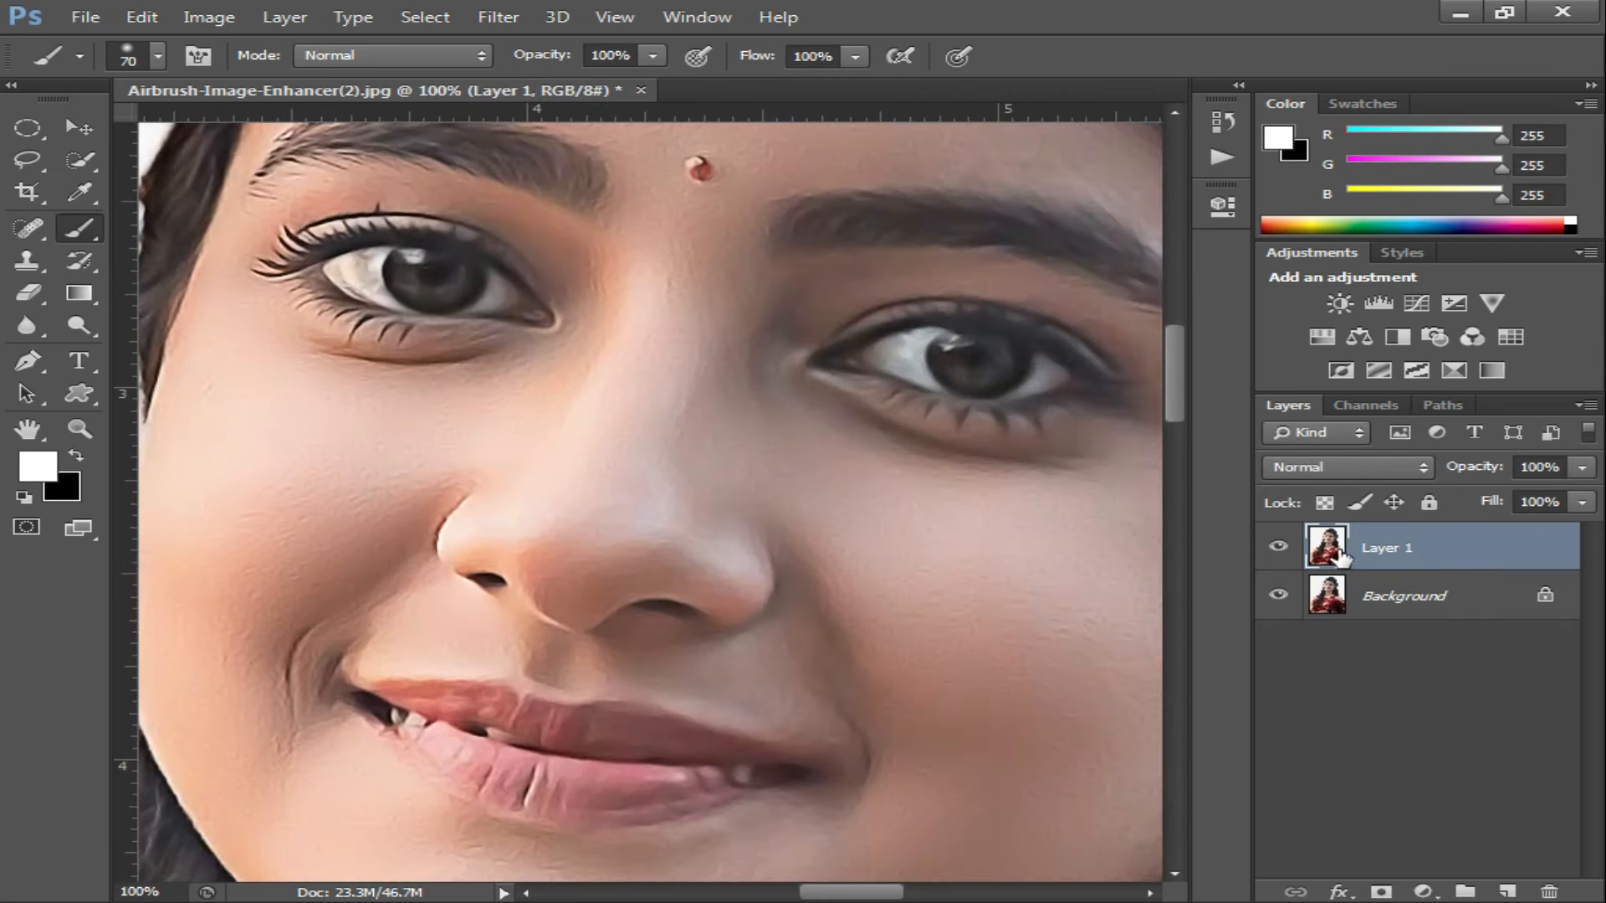
Step: Apply a Gaussian Blur with a 5.1 pixel radius to the duplicate layer and give it an inverted, black mask
left_click(496, 18)
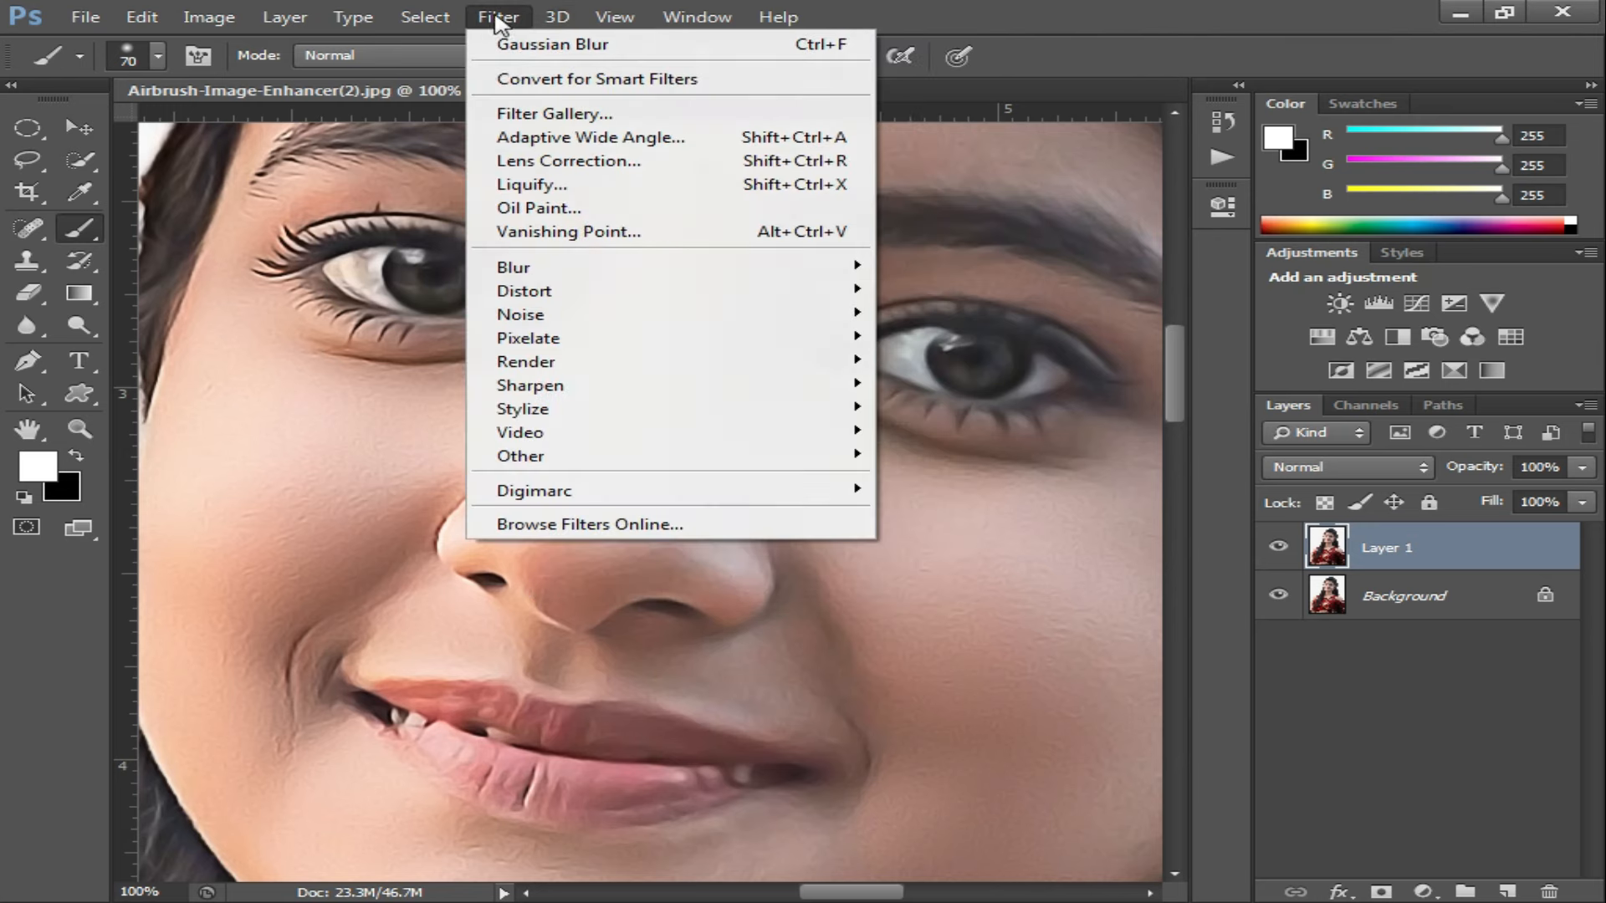
mouse_move(598, 267)
left_click(1004, 442)
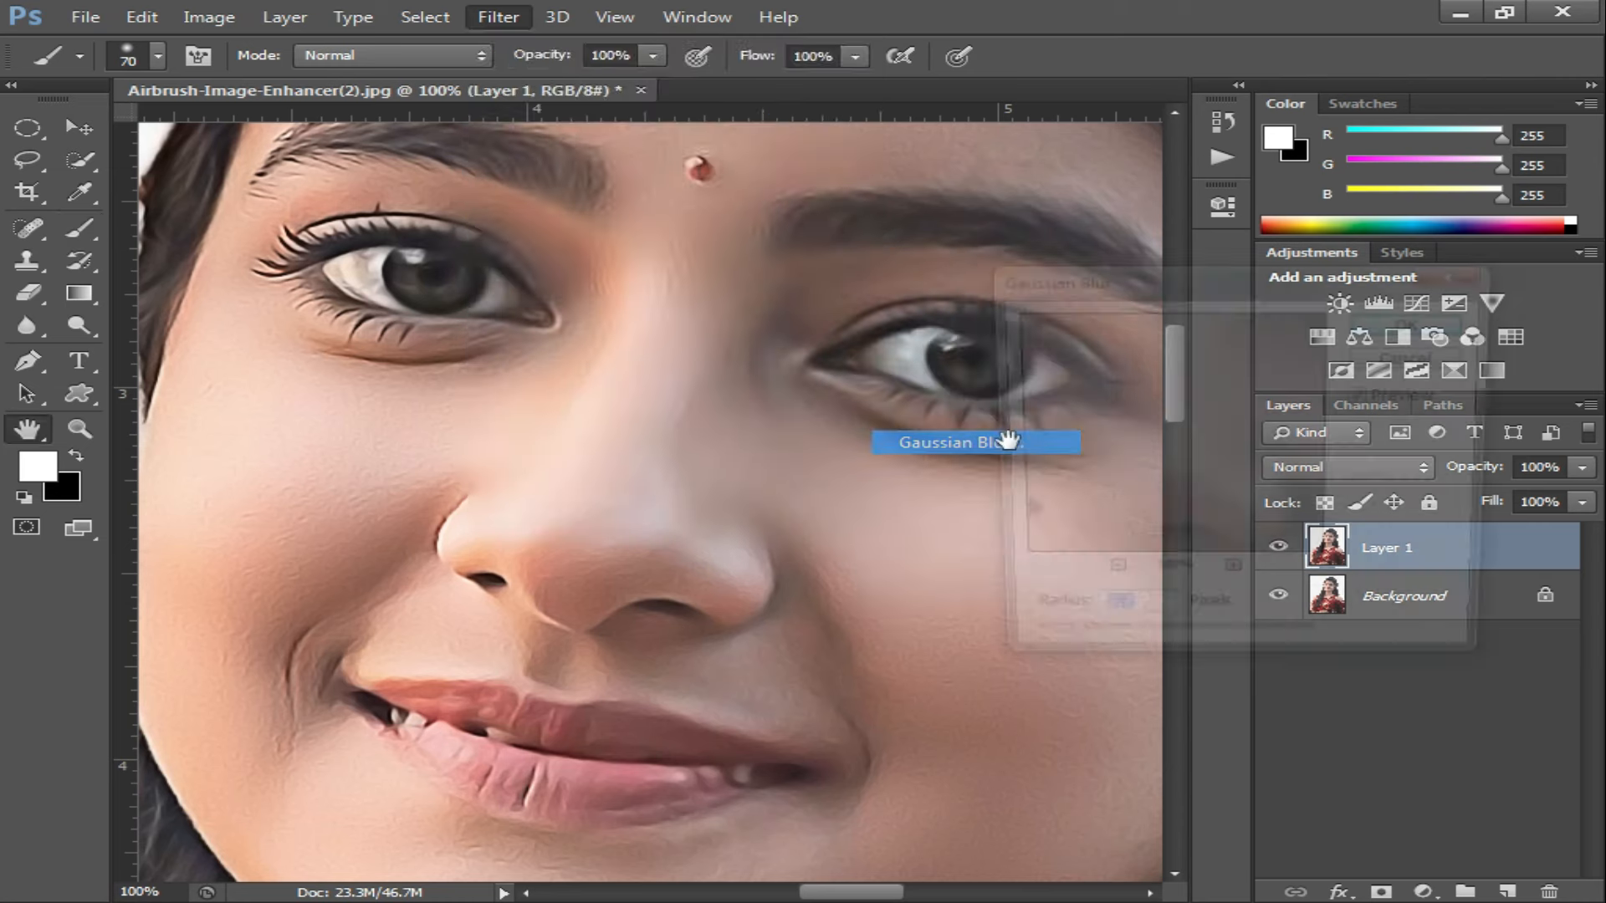
left_click_drag(1064, 652, 1099, 658)
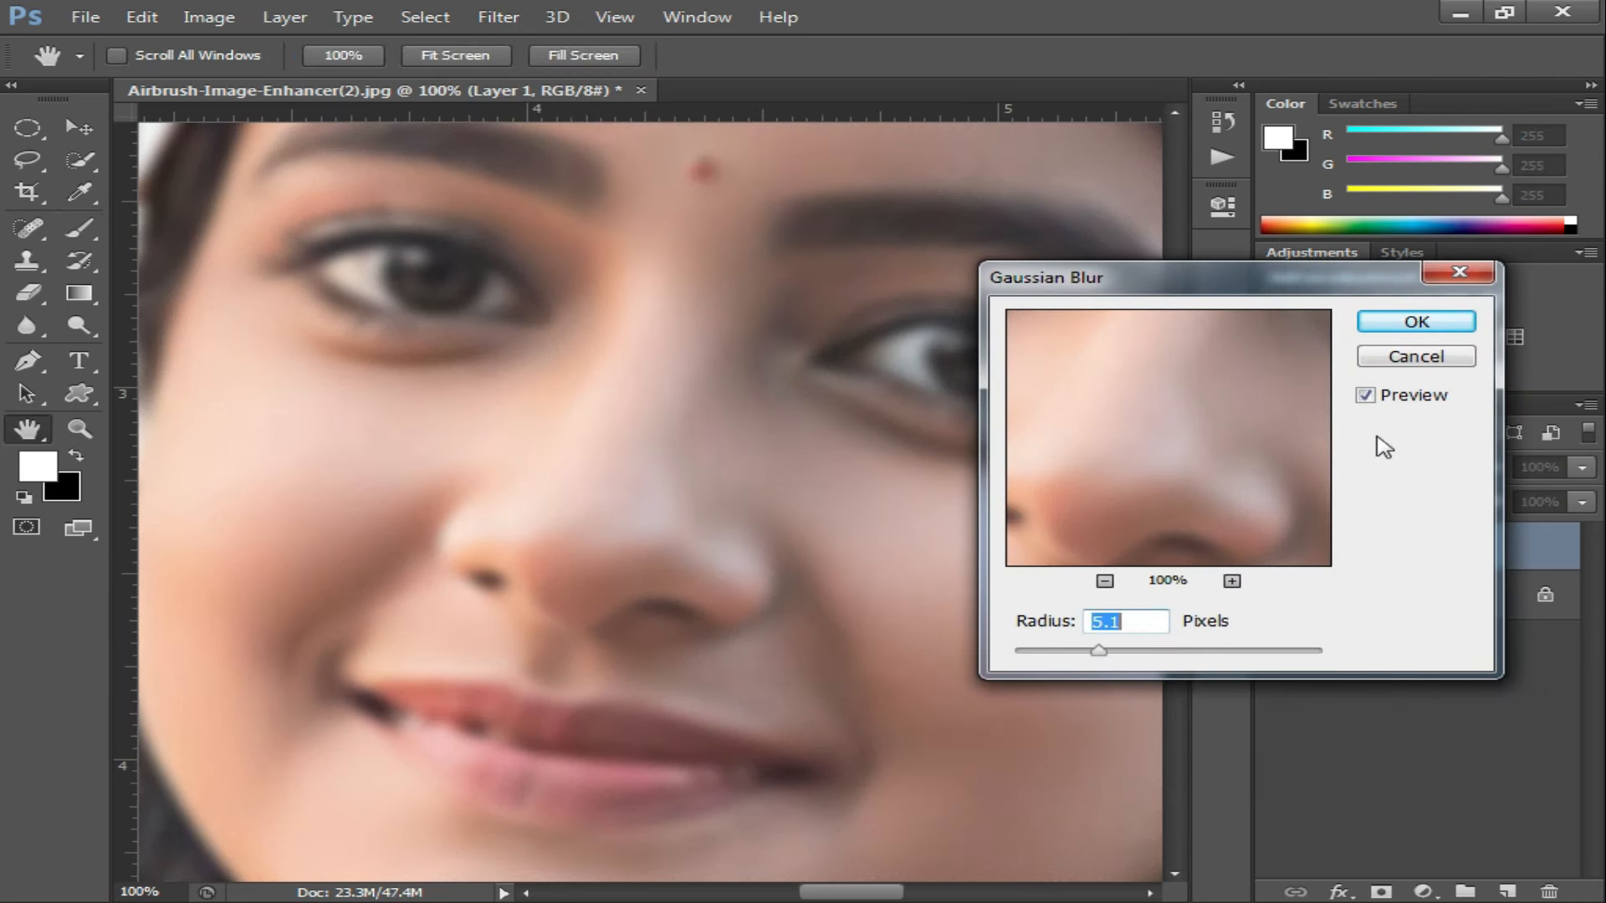
left_click(1387, 326)
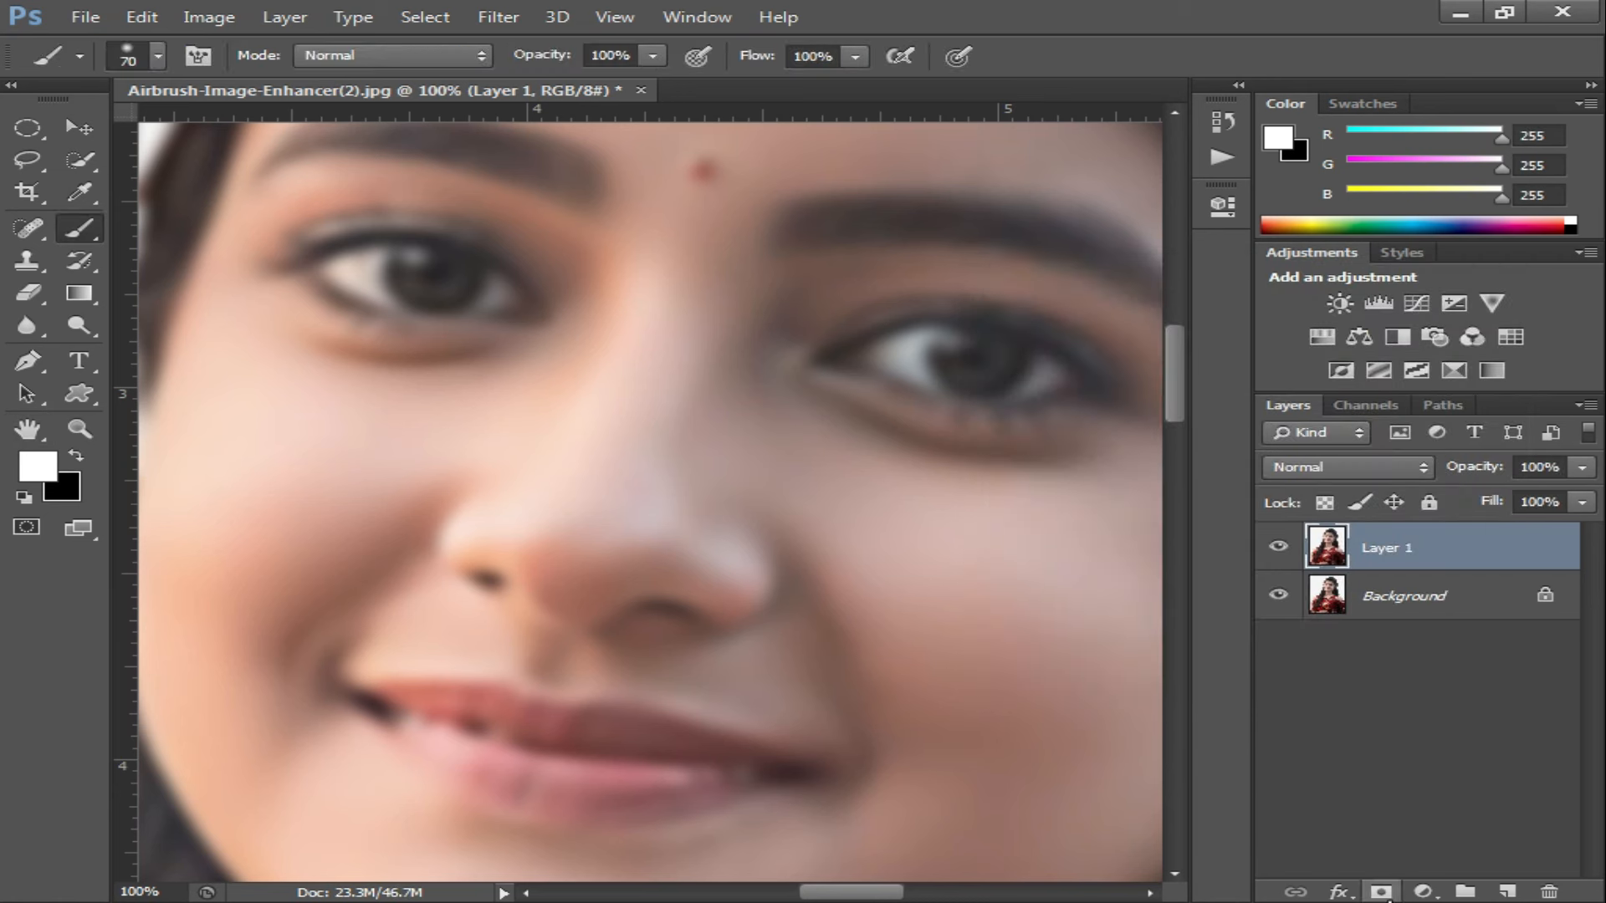
left_click(1381, 892)
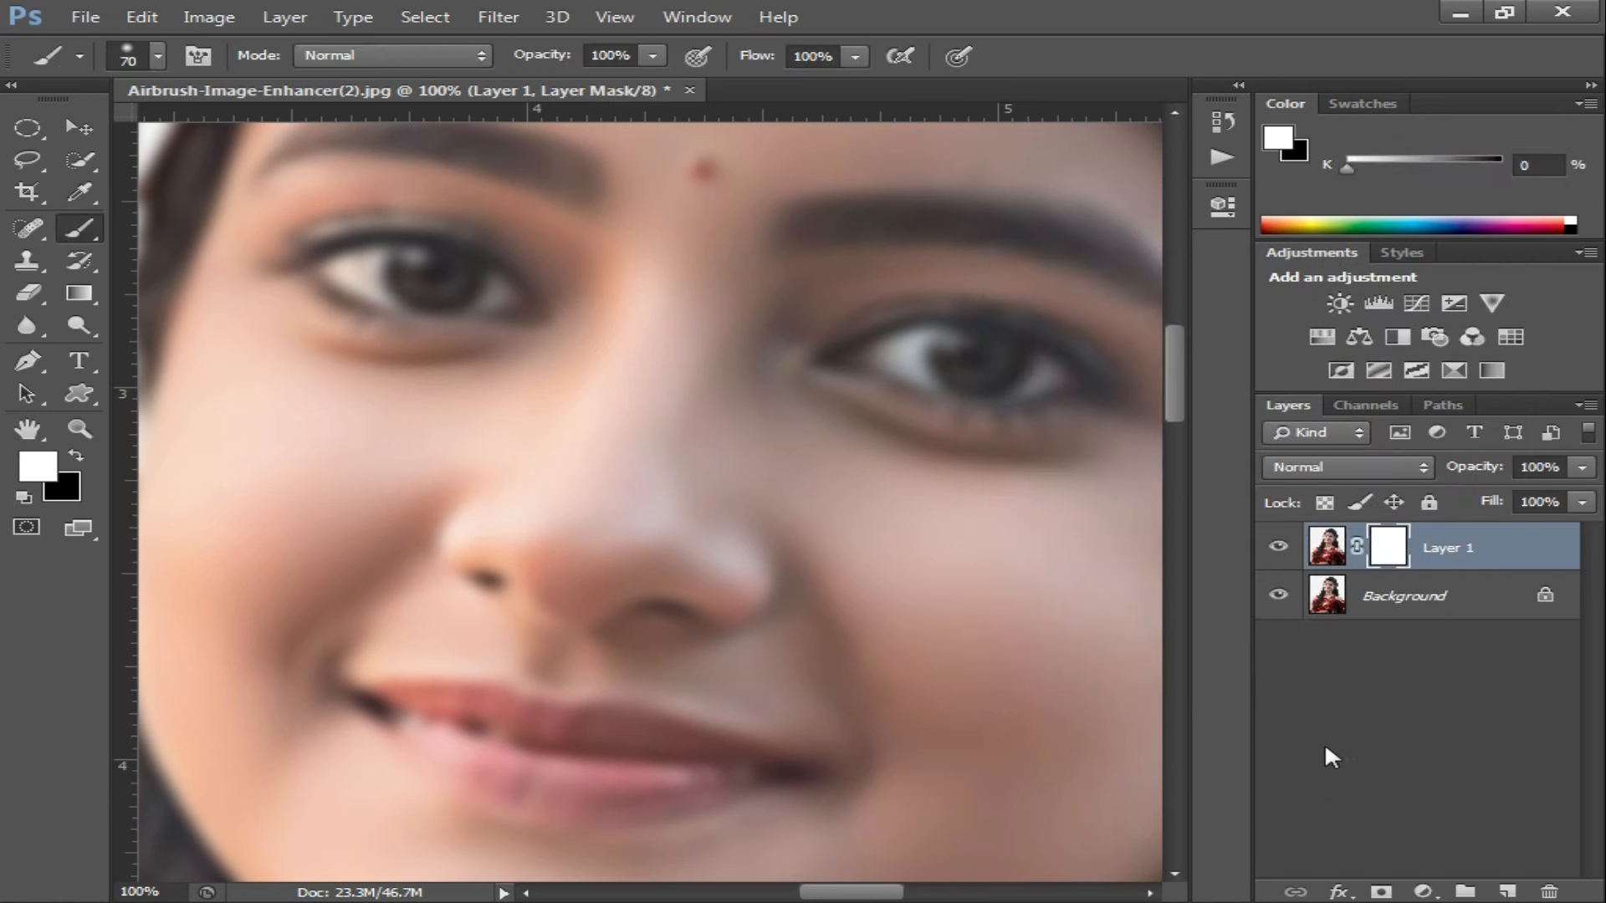
key("ctrl+i")
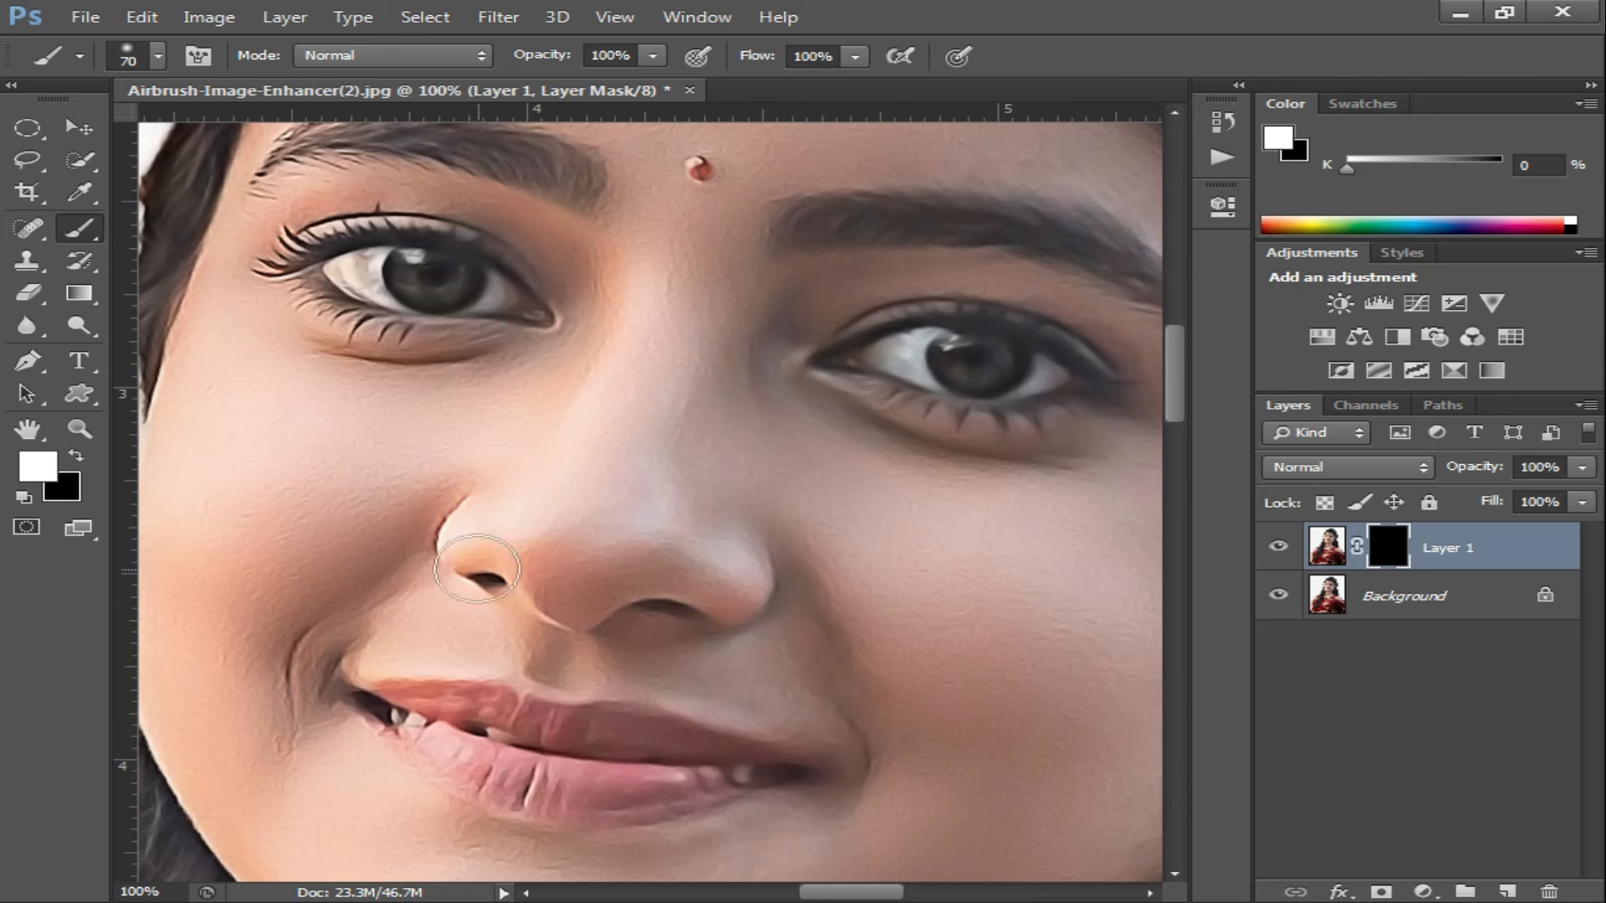
Step: Paint white on the blurred layer's mask over the cheek beside the nostril, the smile crease and the chin
key("ctrl+plus")
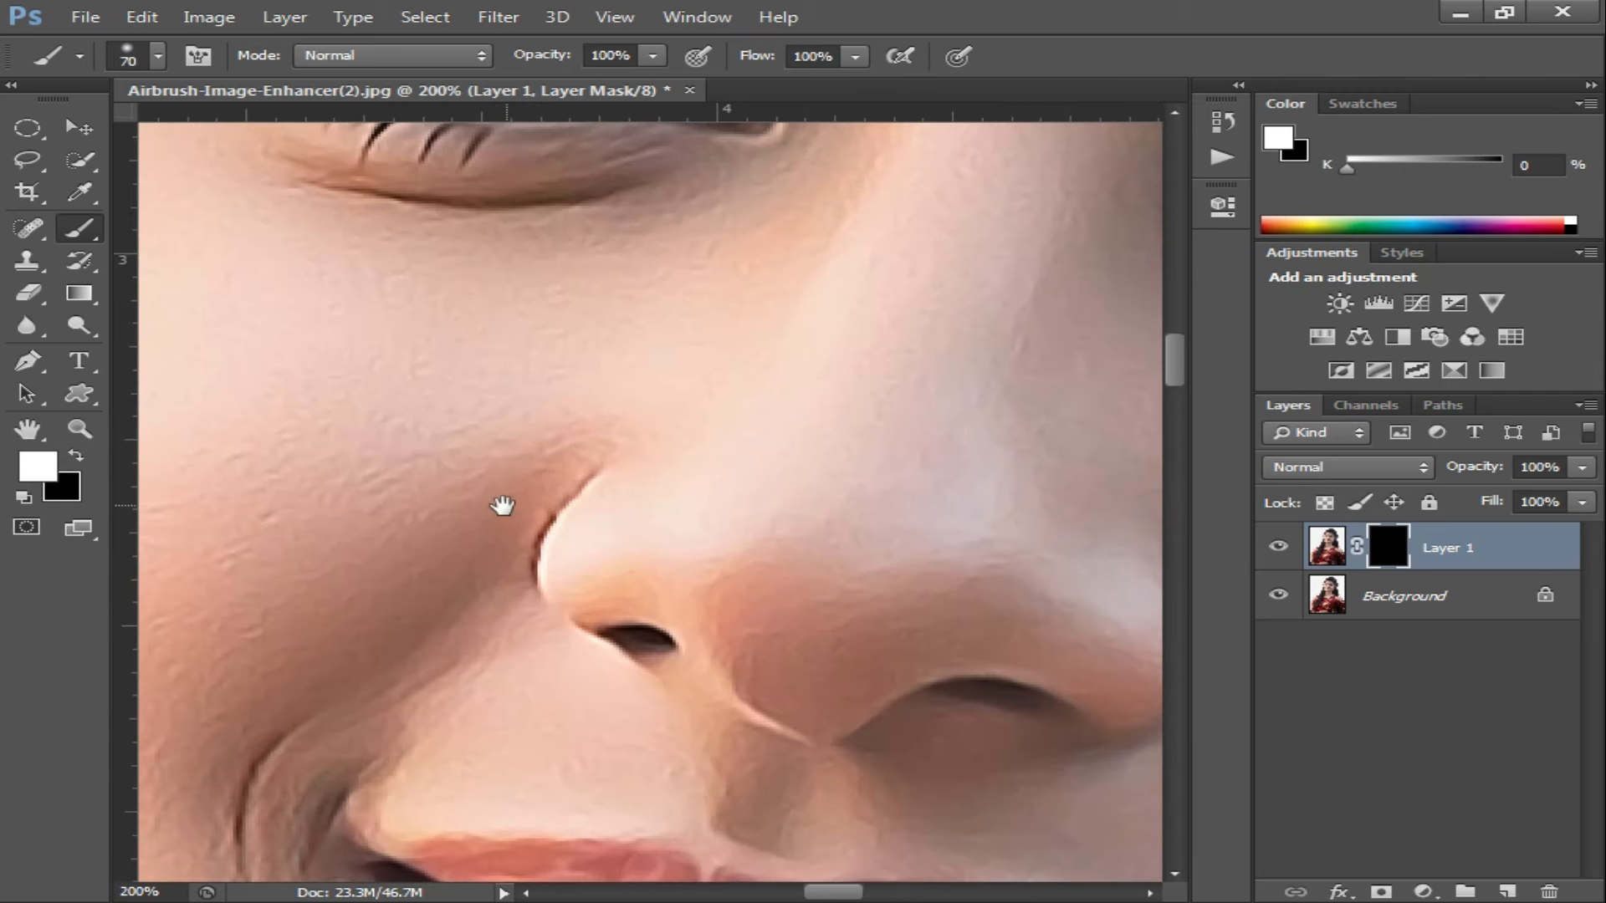
mouse_move(512, 496)
left_mouse_down()
mouse_move(384, 474)
mouse_move(613, 326)
mouse_move(536, 266)
mouse_move(578, 313)
left_mouse_up()
left_click(596, 386, "alt")
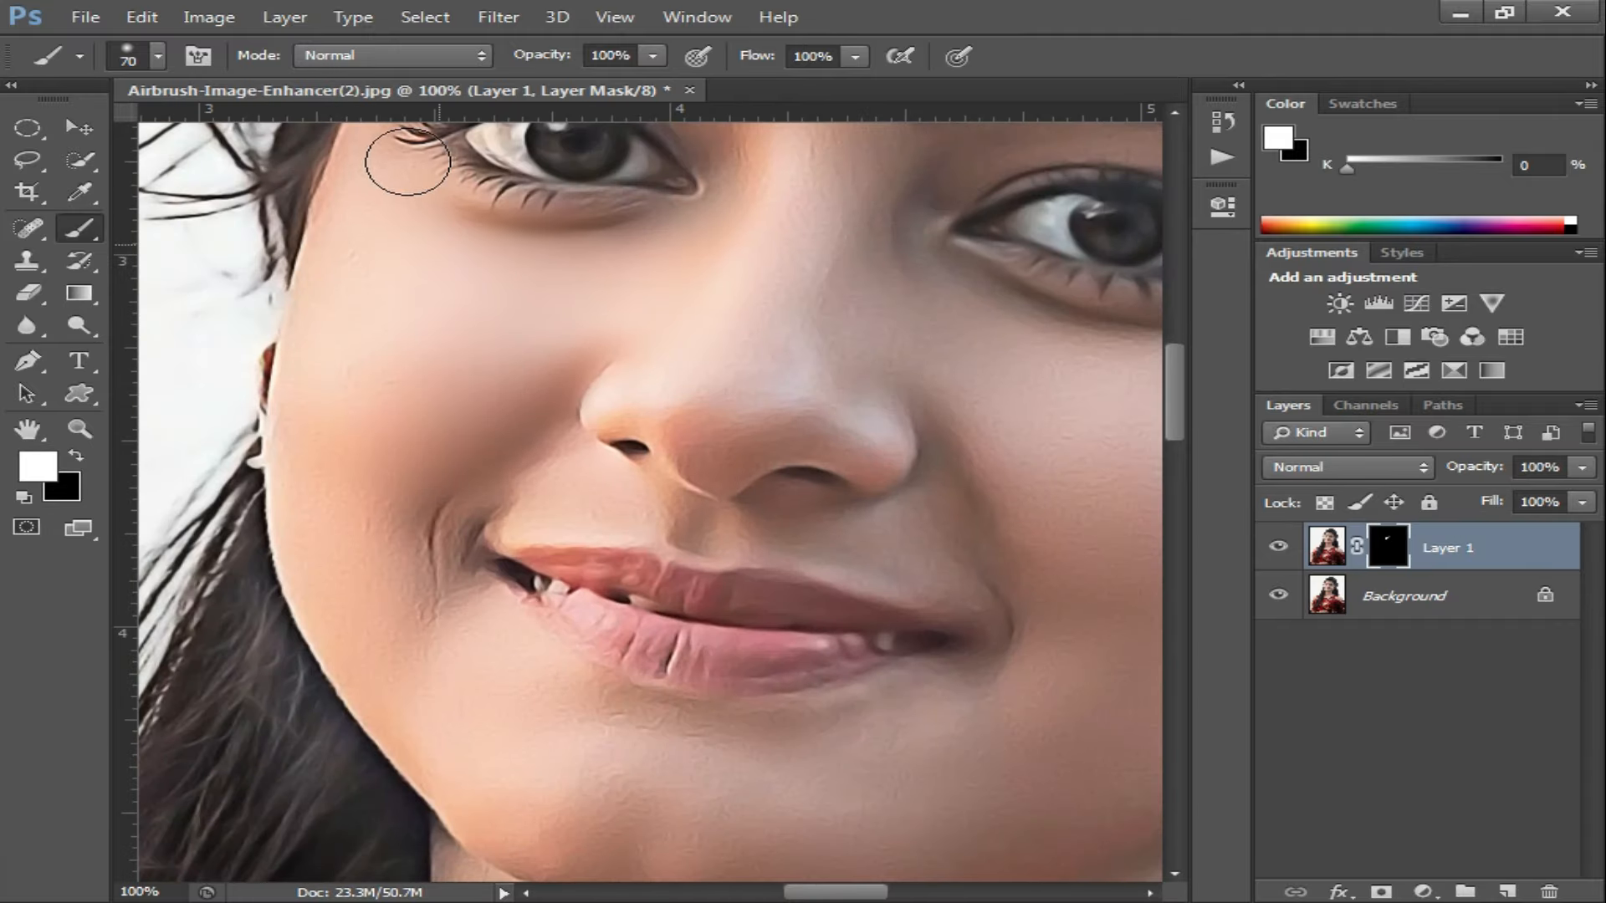
mouse_move(441, 647)
left_mouse_down()
mouse_move(352, 433)
mouse_move(602, 859)
mouse_move(591, 711)
mouse_move(894, 747)
mouse_move(821, 785)
left_mouse_up()
left_click_drag(868, 836, 767, 666)
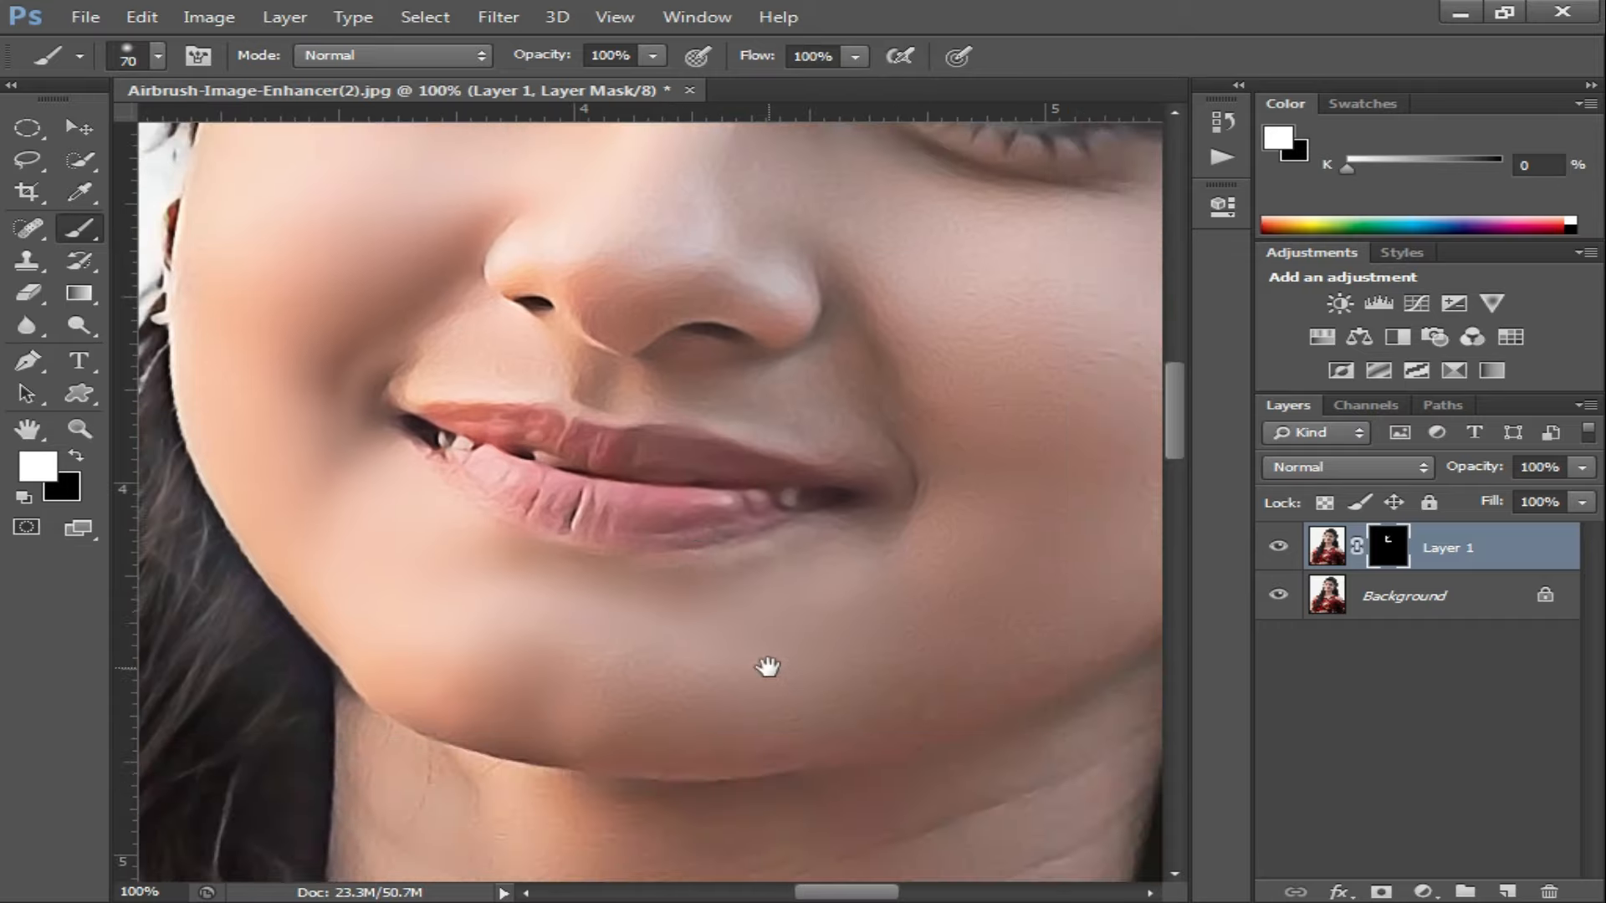
left_click_drag(877, 601, 780, 680)
mouse_move(992, 488)
left_mouse_down()
mouse_move(635, 688)
mouse_move(743, 614)
left_mouse_up()
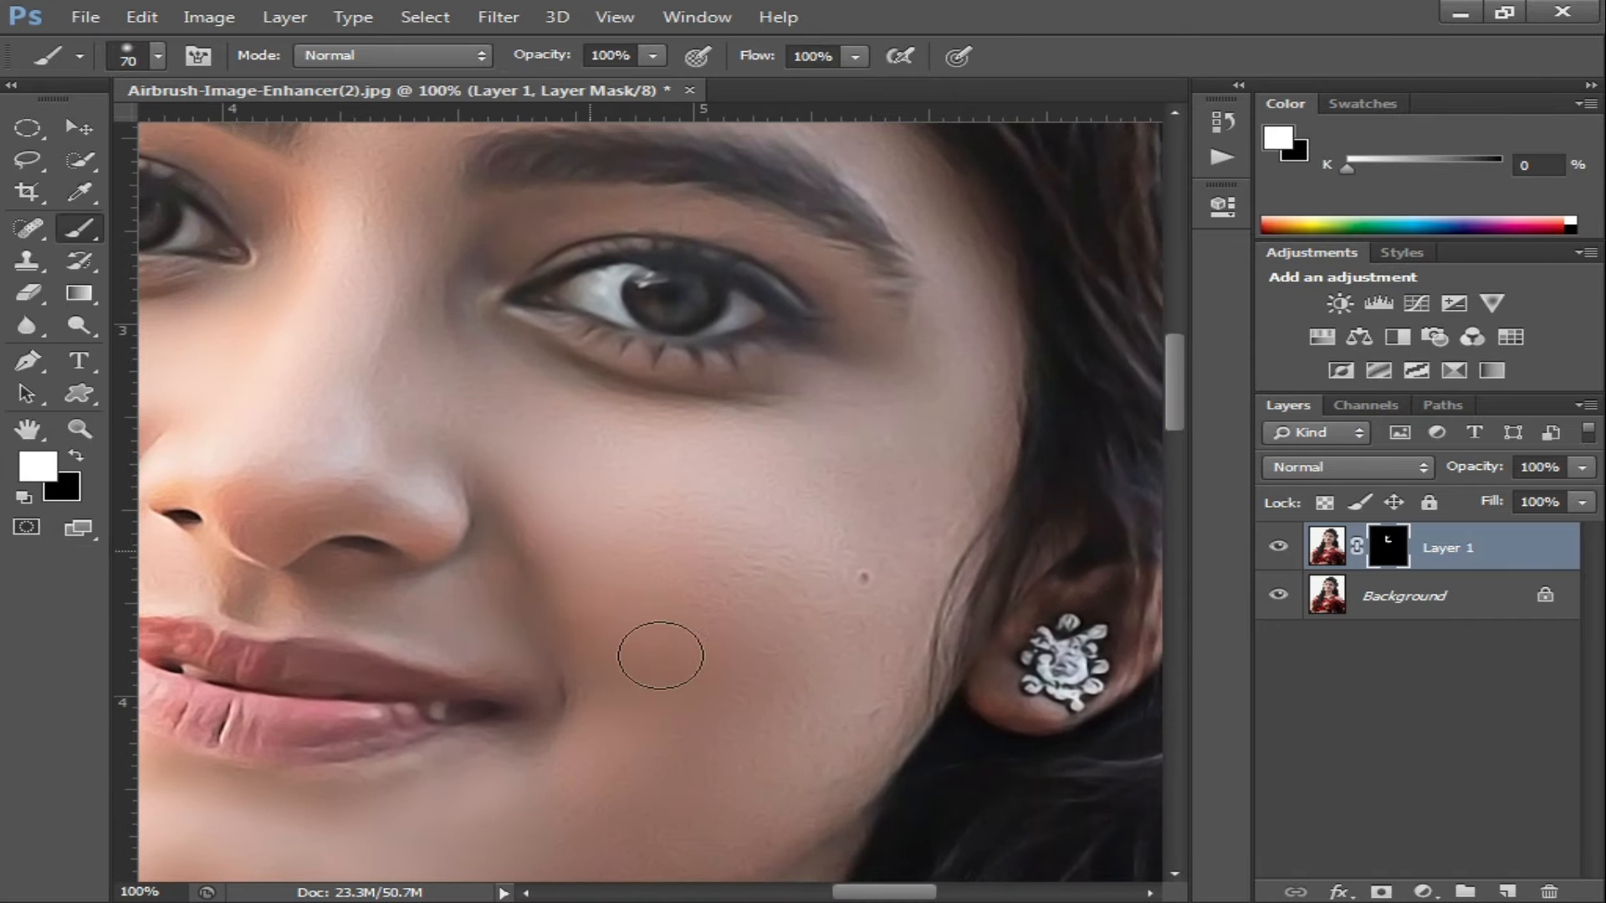
Step: Paint white on the mask over the cheek nearest the earring, under that eye and along the nose
mouse_move(749, 724)
left_mouse_down()
mouse_move(899, 490)
mouse_move(894, 452)
left_mouse_up()
left_click_drag(693, 445, 745, 473)
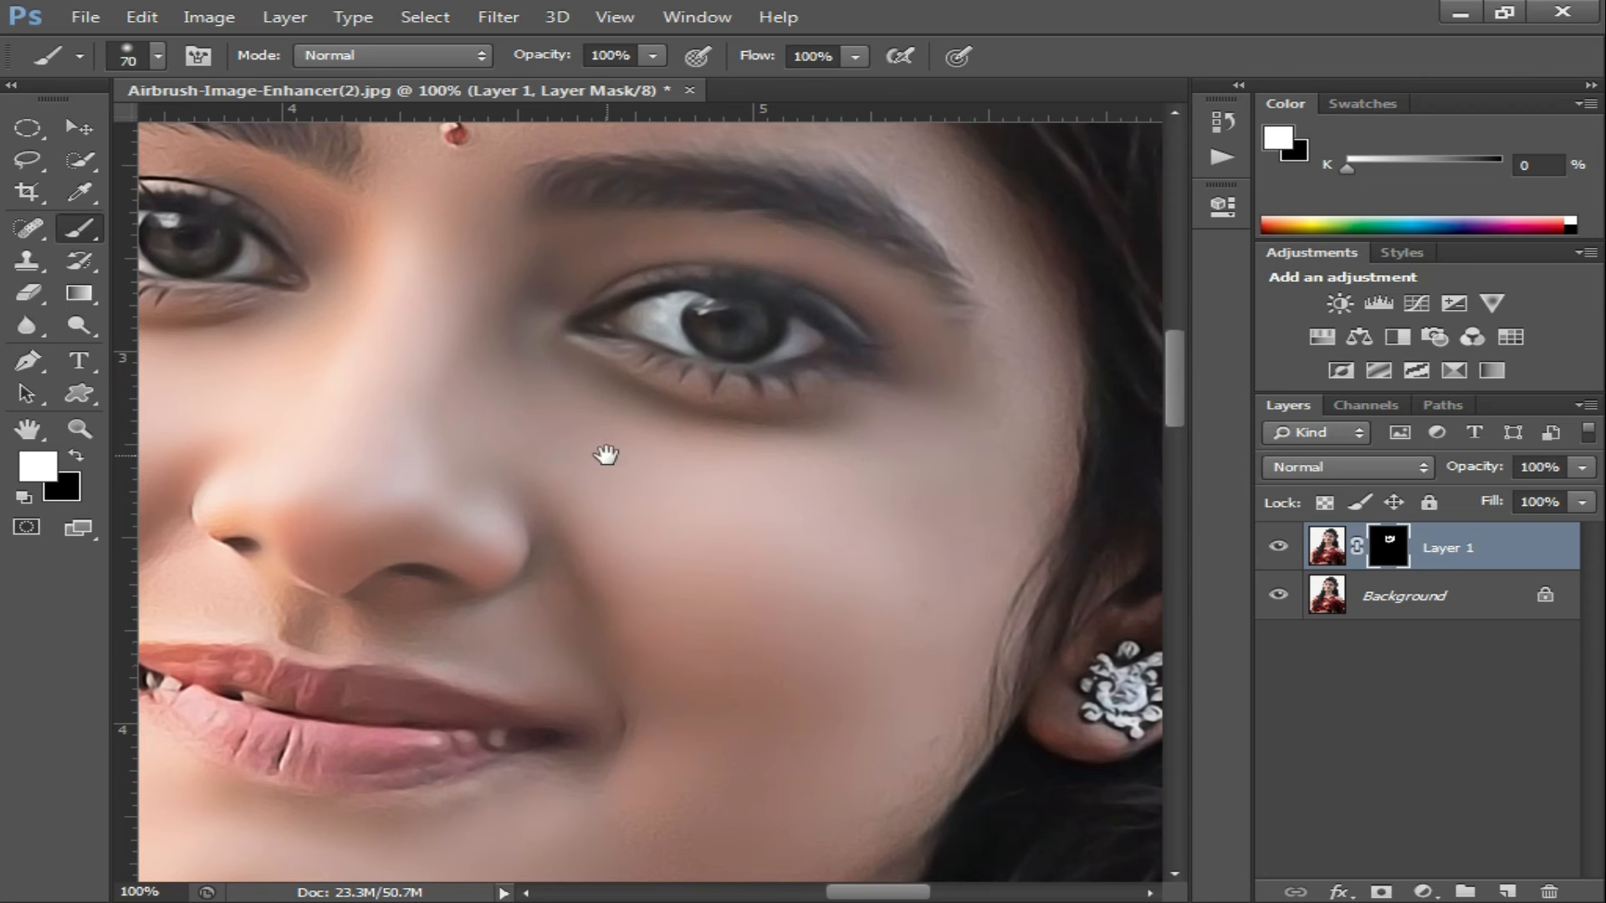
left_click_drag(610, 449, 716, 531)
mouse_move(498, 351)
left_mouse_down()
mouse_move(335, 303)
mouse_move(192, 334)
left_mouse_up()
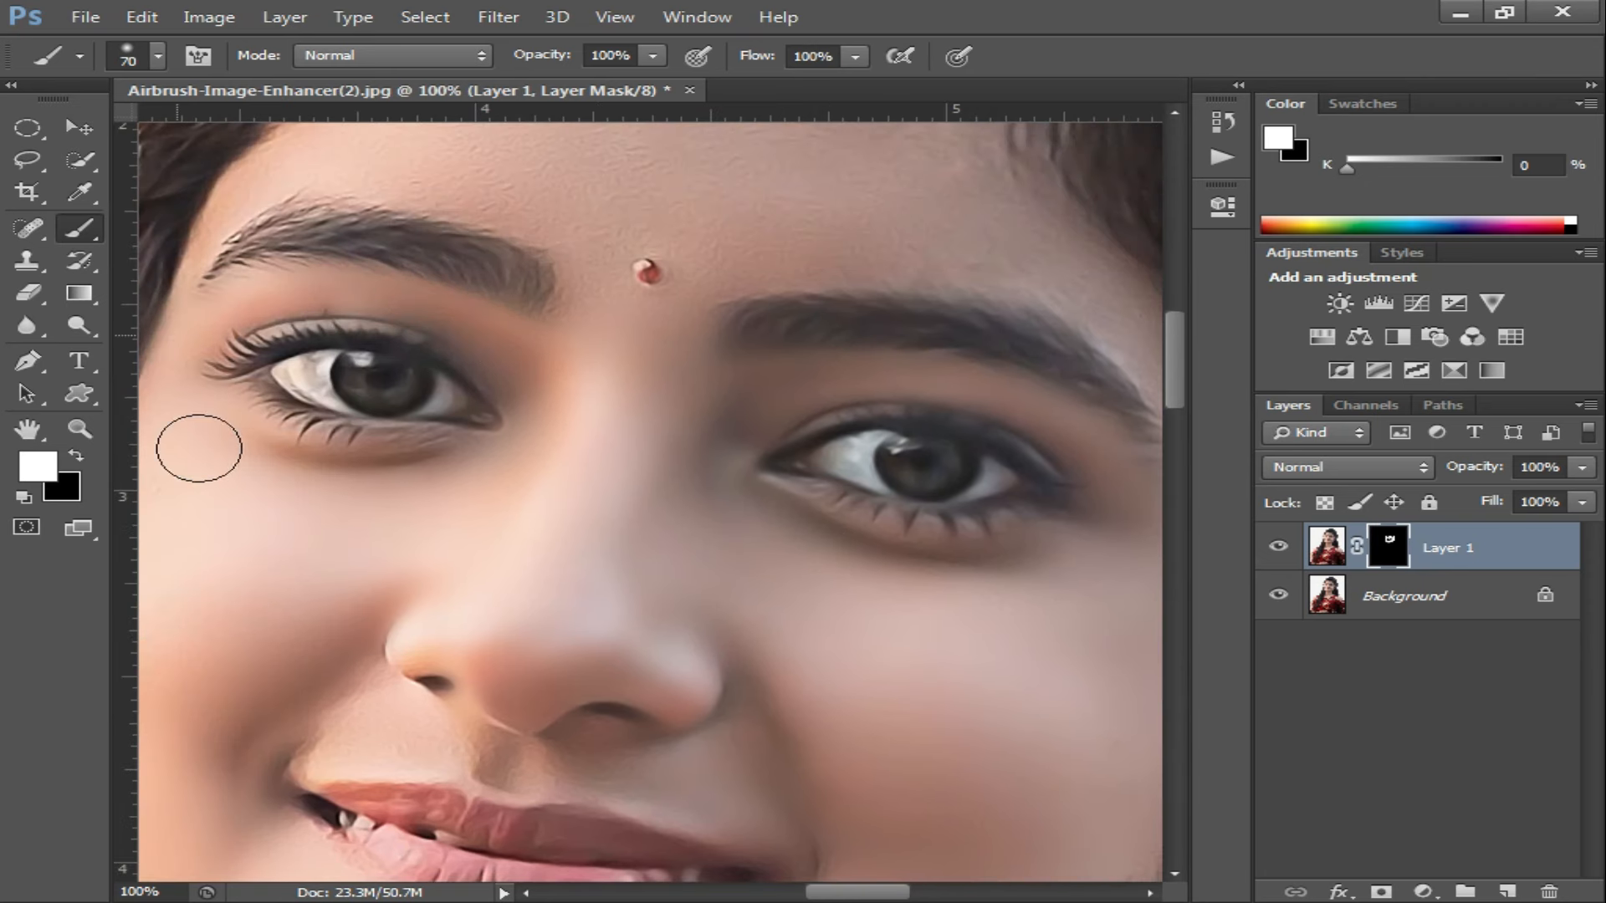
Step: Undo the blur stroke over the eyebrow and paint white on the mask across the forehead up to the hairline
left_click_drag(531, 355, 554, 426)
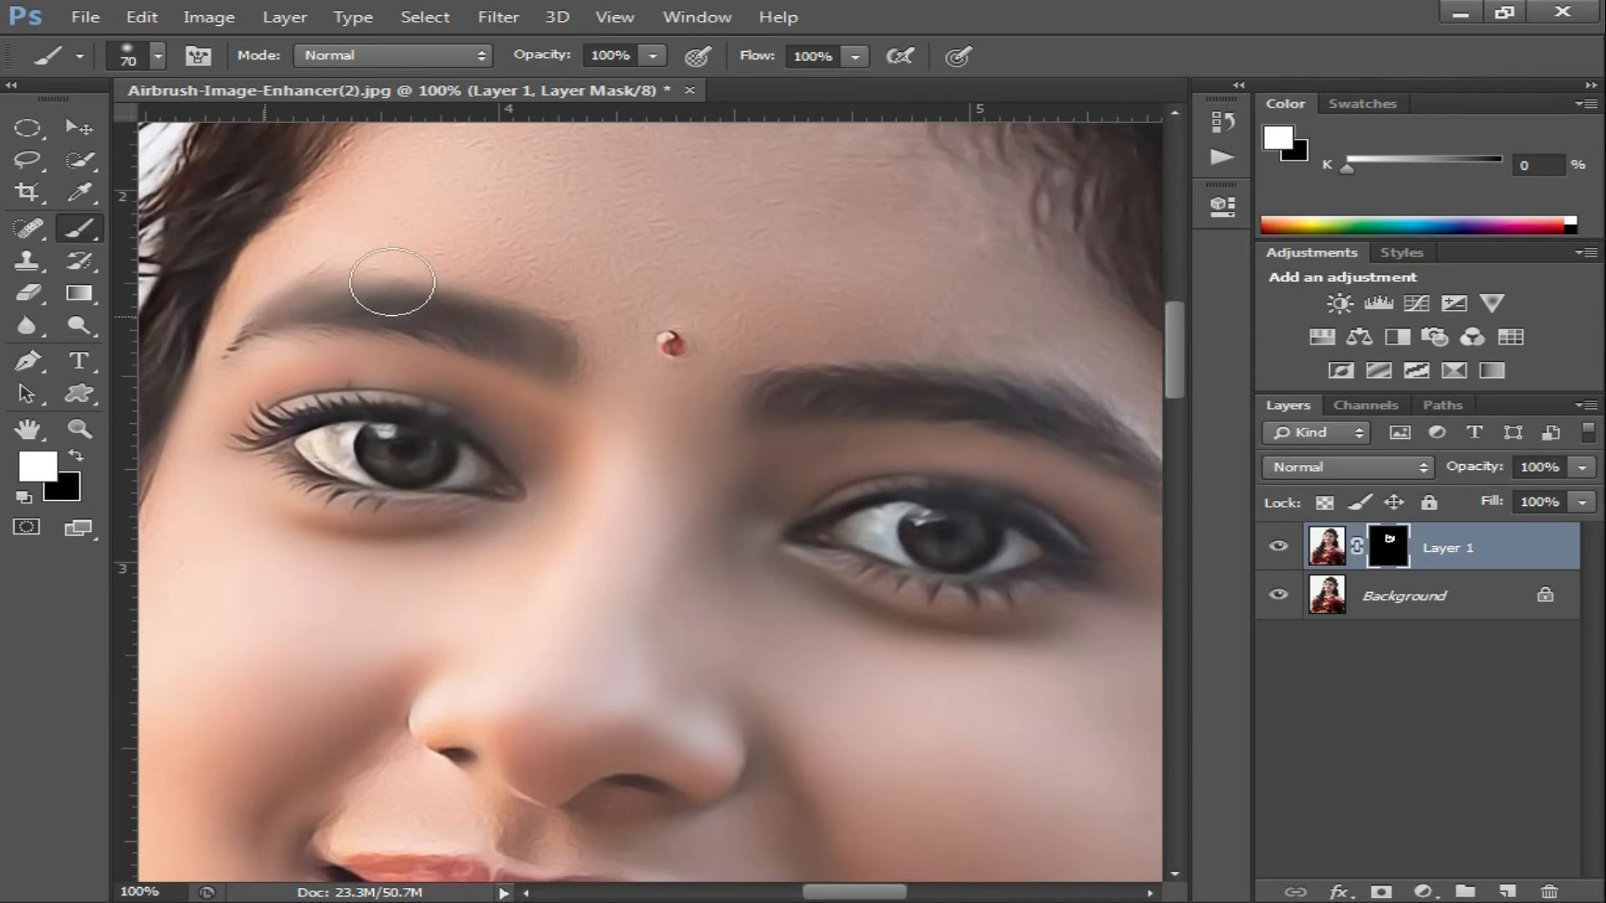
key("ctrl+alt+z")
mouse_move(612, 251)
left_mouse_down()
mouse_move(624, 339)
mouse_move(487, 227)
mouse_move(321, 213)
mouse_move(453, 178)
mouse_move(740, 198)
left_mouse_up()
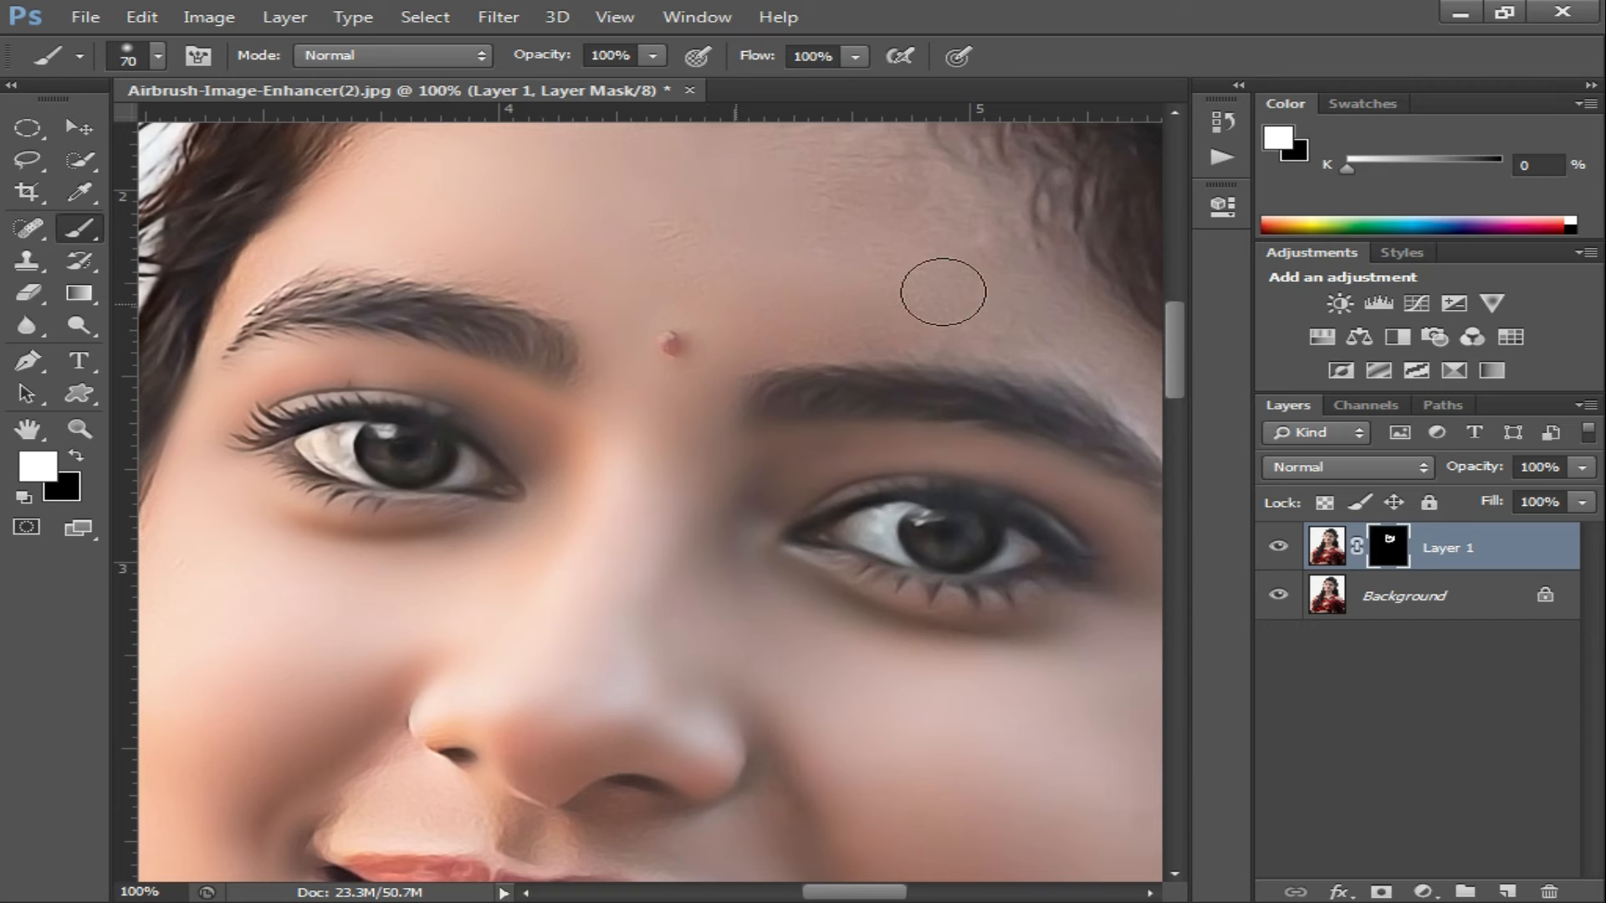
left_click_drag(968, 283, 966, 365)
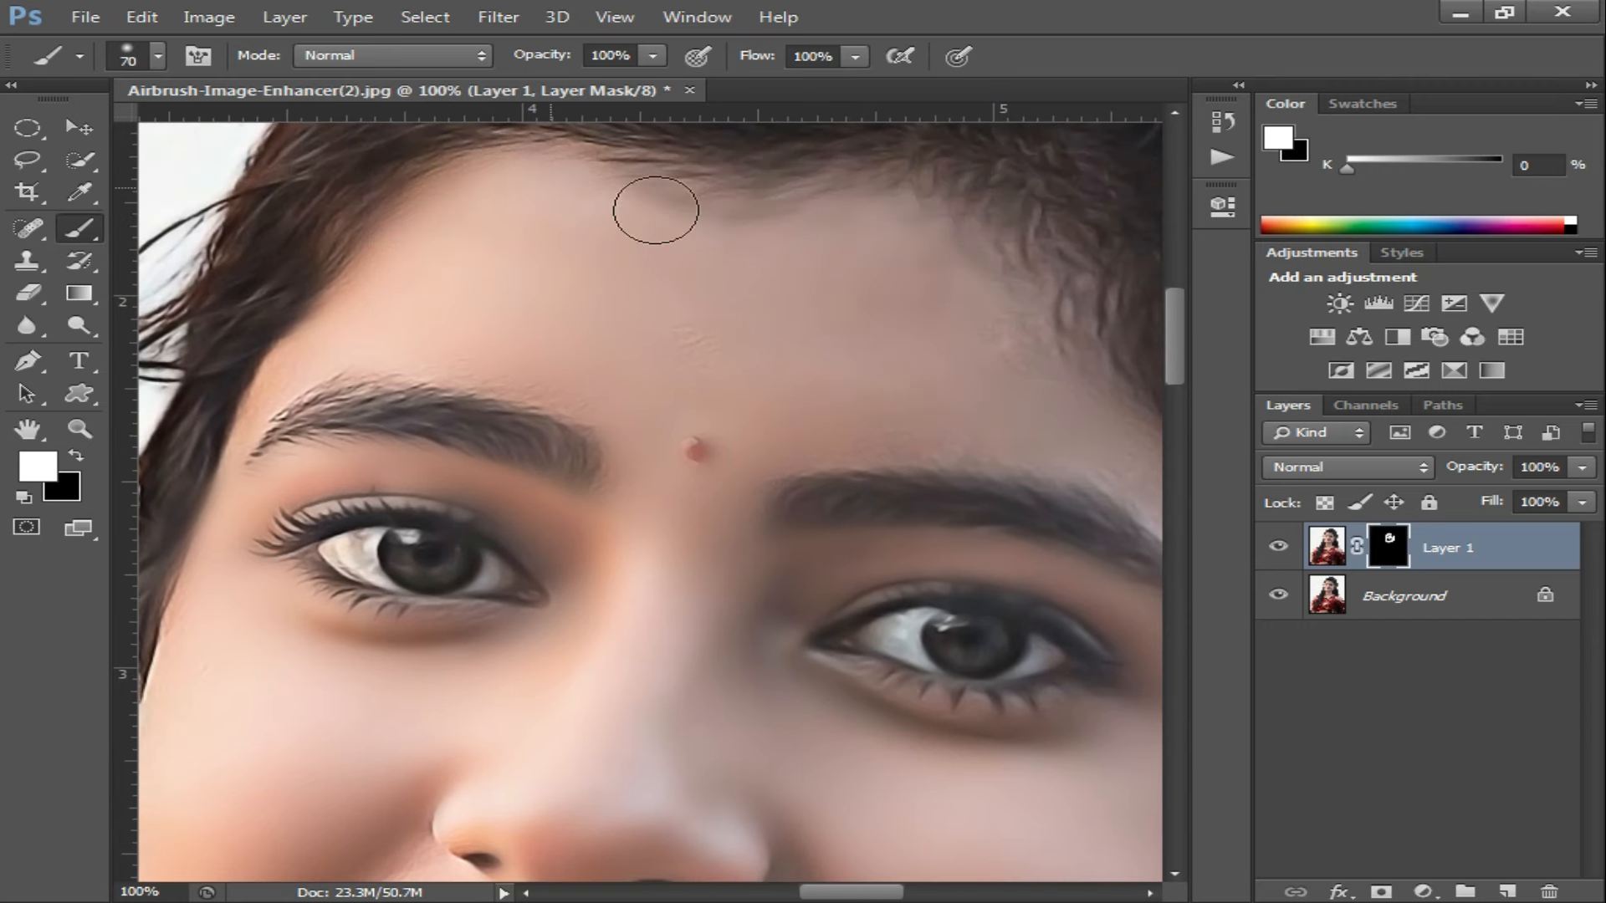
Step: Enlarge the brush to 116 px and paint white on the mask over the neck and upper chest
left_click(888, 456, "alt")
left_click_drag(888, 456, 817, 282)
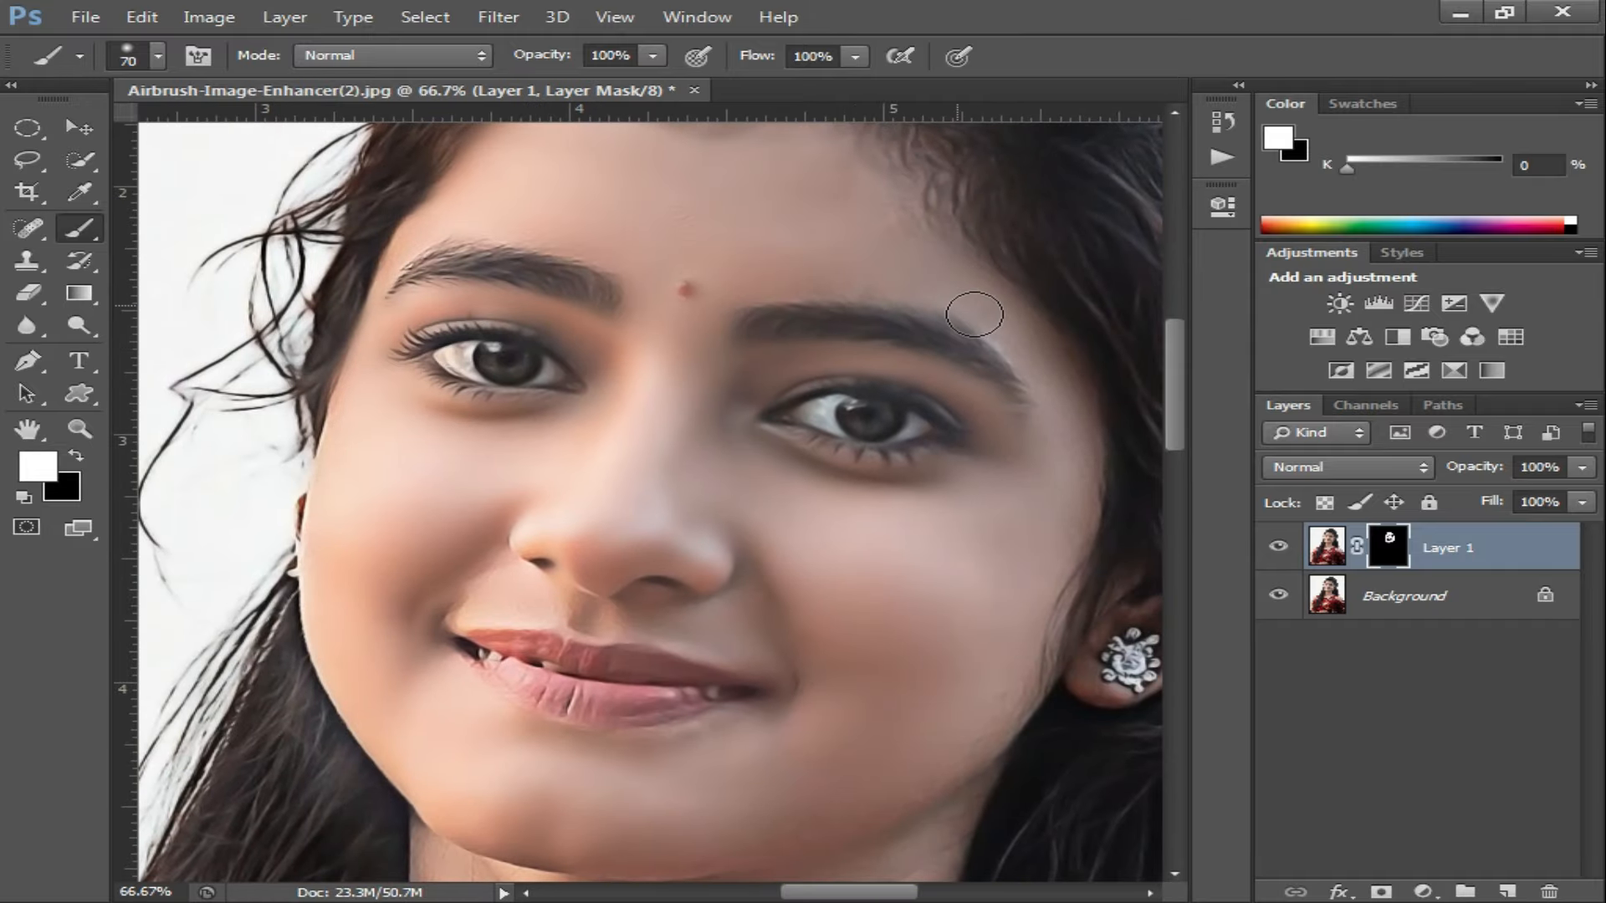
left_click_drag(982, 593, 992, 563)
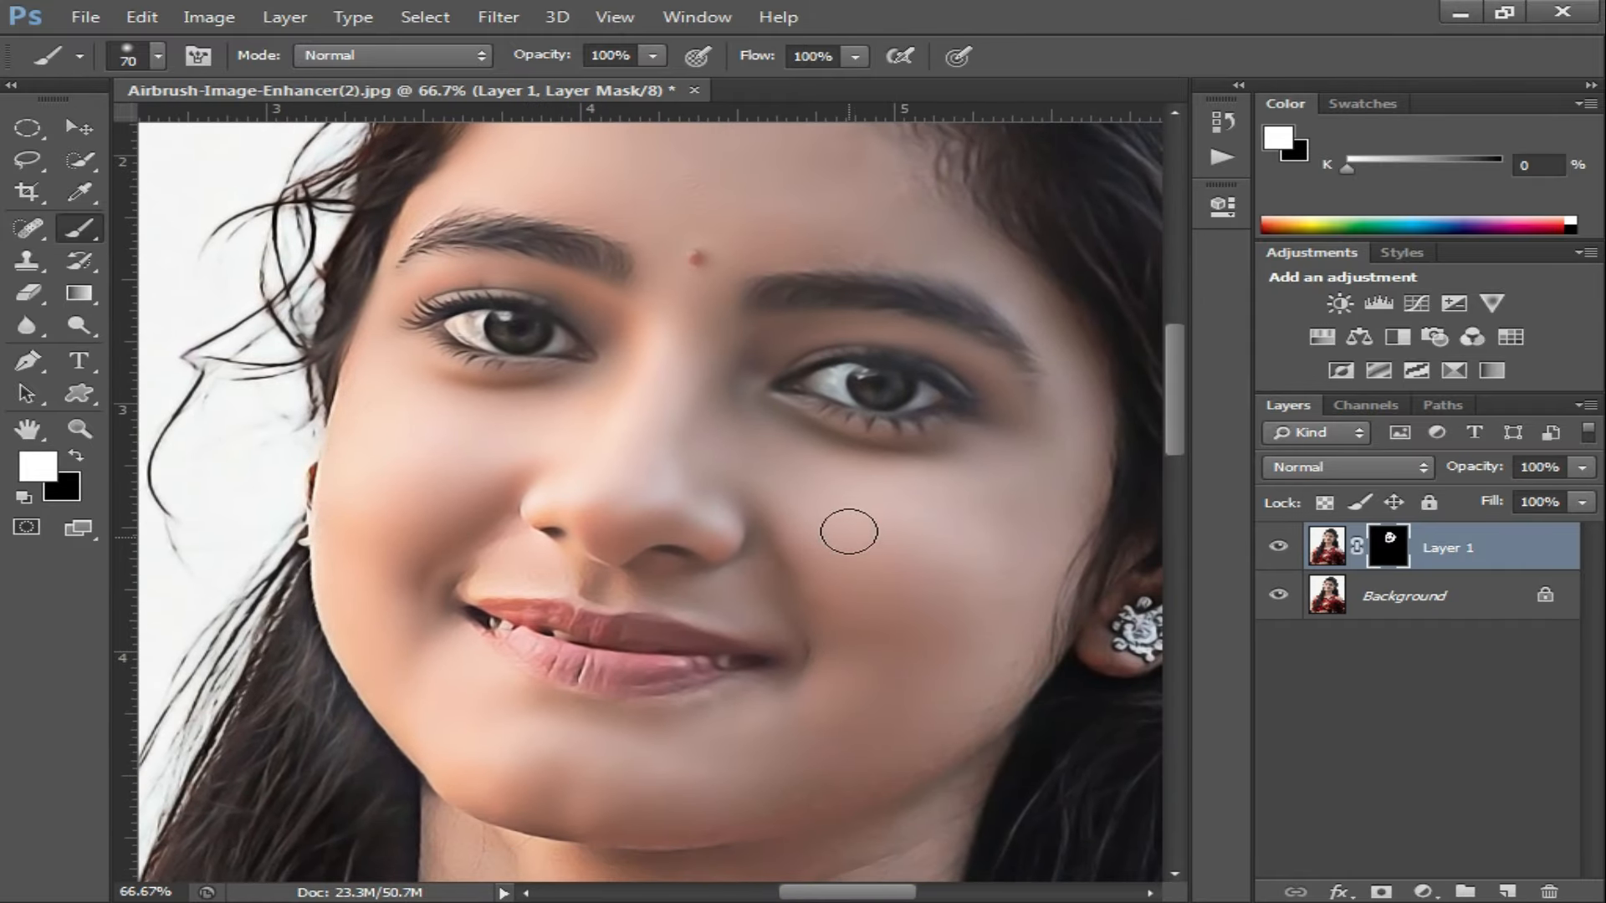
left_click_drag(924, 647, 925, 454)
mouse_move(765, 702)
left_mouse_down()
mouse_move(811, 458)
mouse_move(1024, 529)
mouse_move(587, 357)
mouse_move(624, 556)
mouse_move(615, 615)
mouse_move(716, 541)
mouse_move(853, 525)
mouse_move(959, 420)
mouse_move(975, 623)
mouse_move(803, 727)
mouse_move(715, 744)
left_mouse_up()
right_click(914, 487)
left_click(1029, 533)
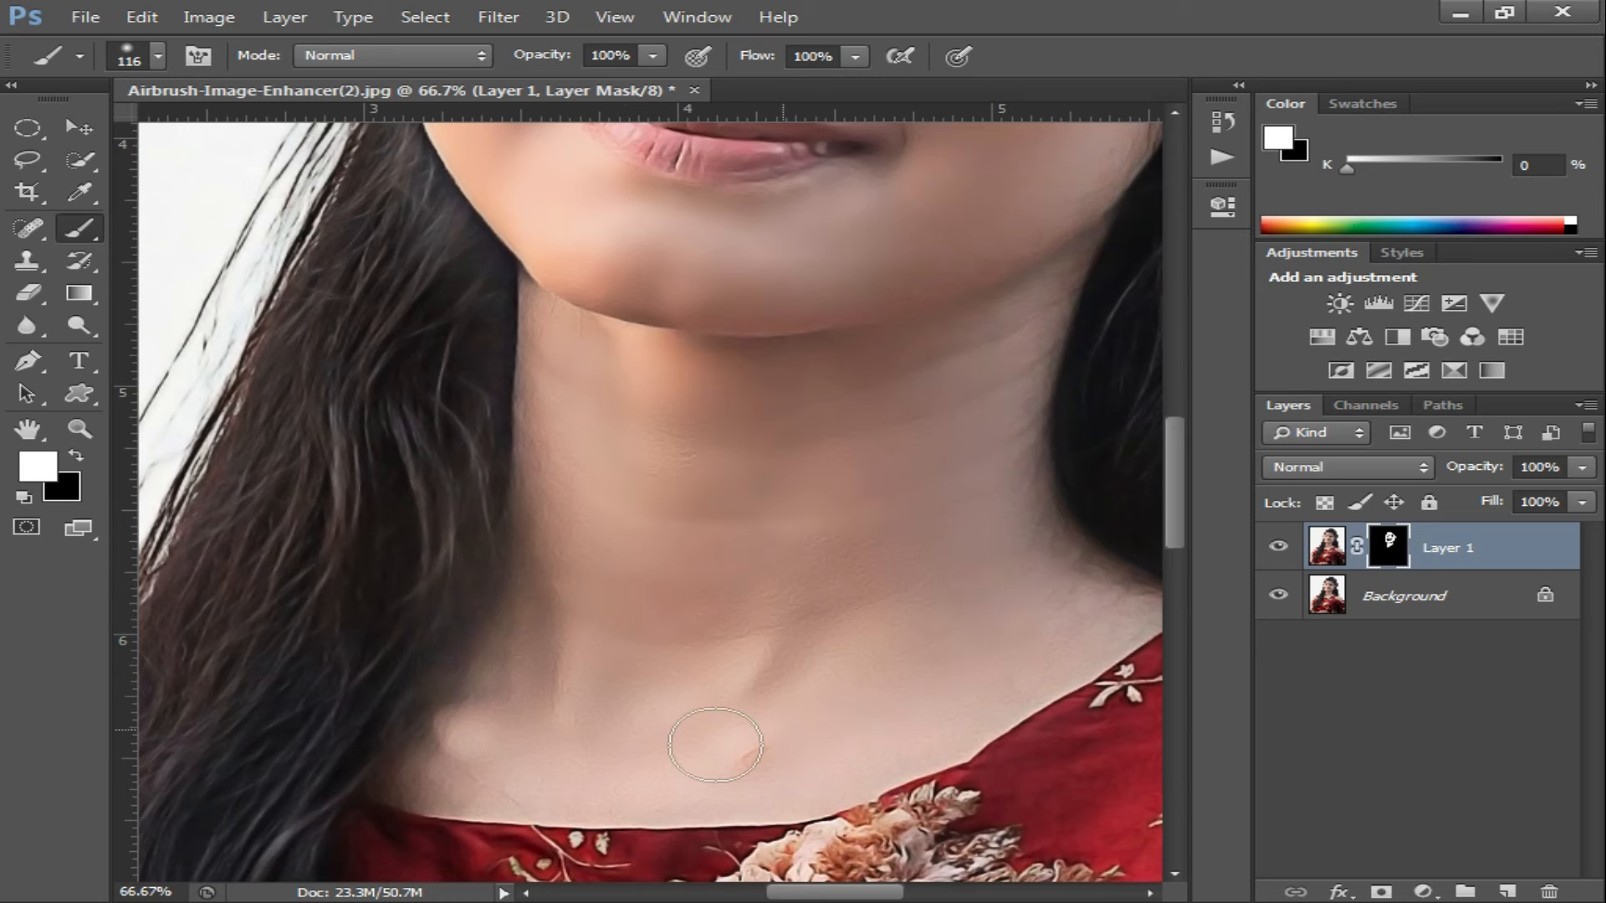
mouse_move(460, 780)
left_mouse_down()
mouse_move(552, 664)
mouse_move(879, 605)
left_mouse_up()
Step: Check the softened face and neck at a reduced view, and merge all layers into the Background
left_click(864, 354, "alt")
left_click_drag(839, 298, 753, 617)
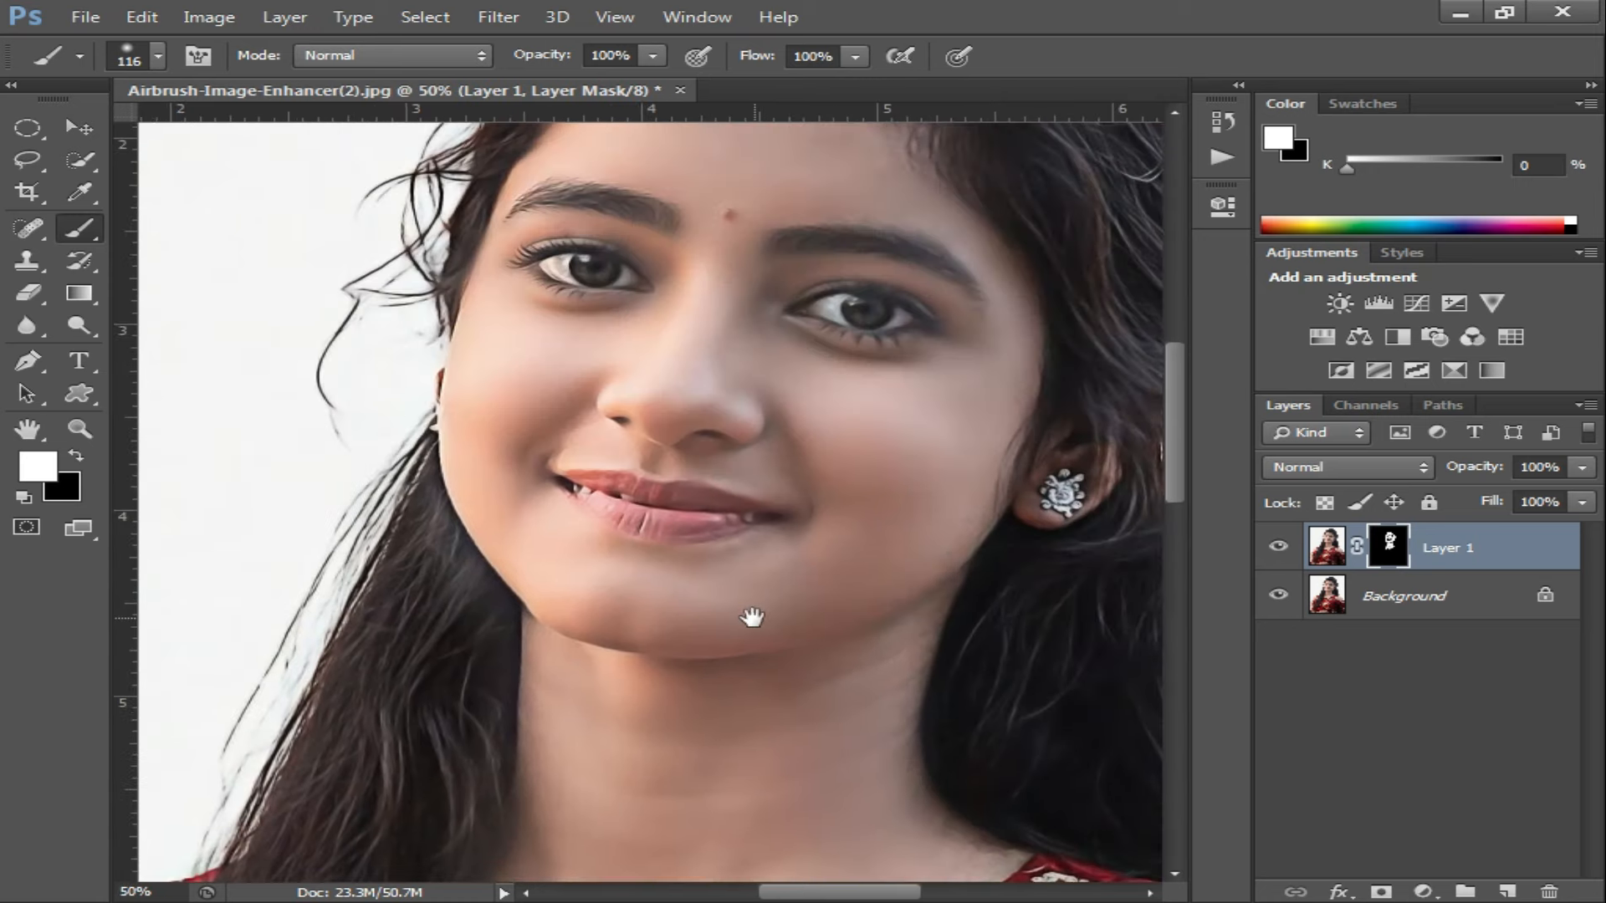
left_click(880, 484, "alt")
left_click_drag(861, 438, 729, 493)
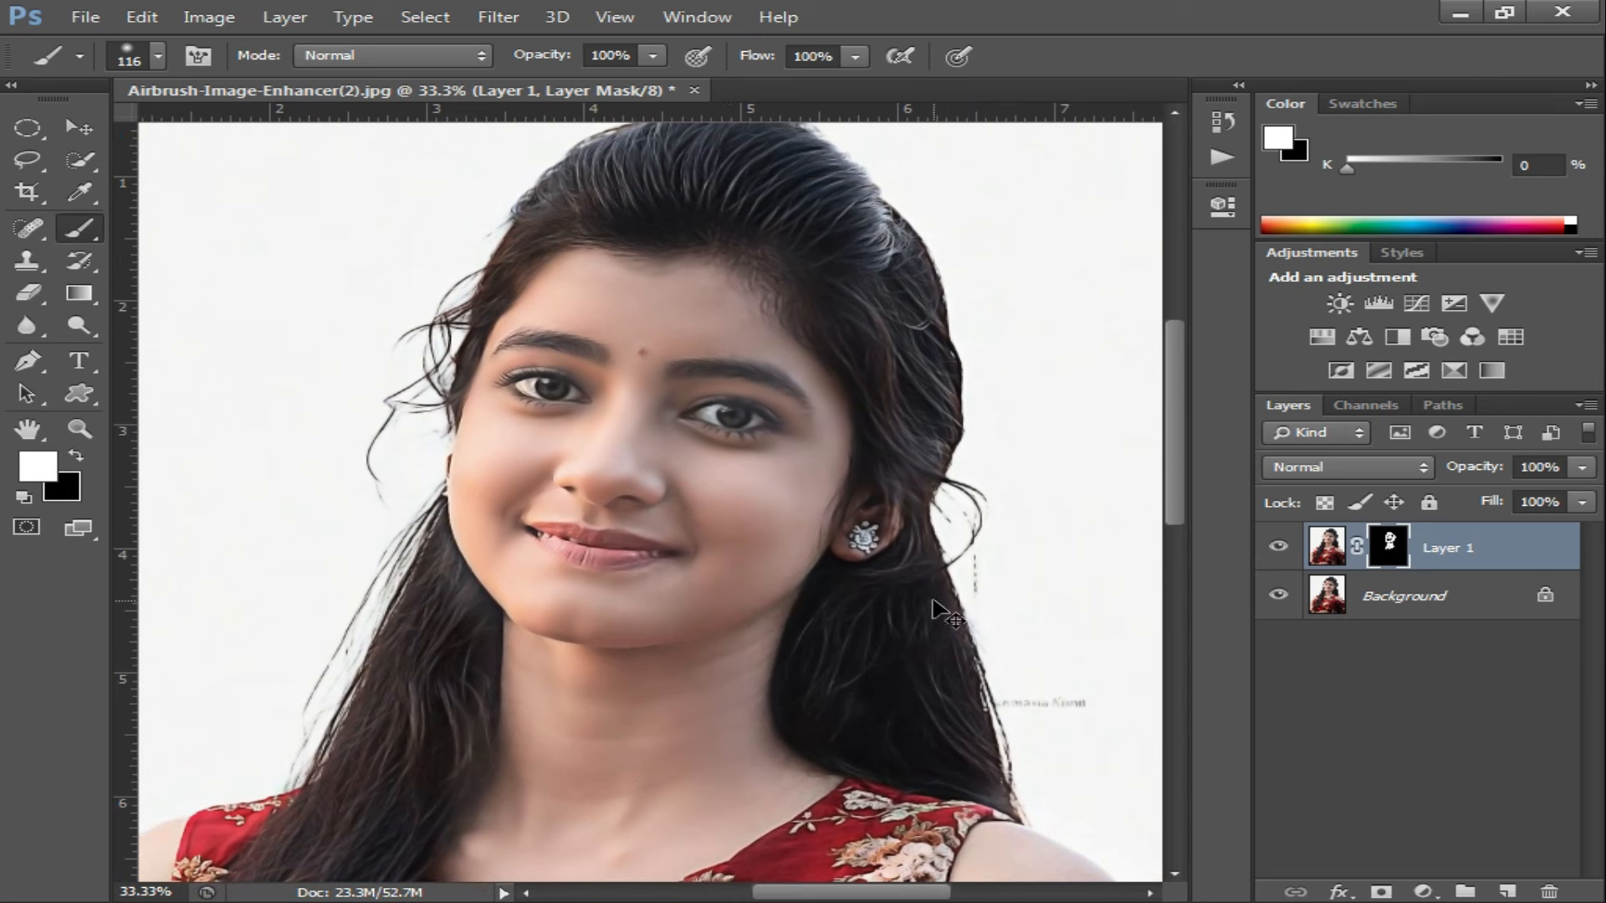
key("ctrl+shift+e")
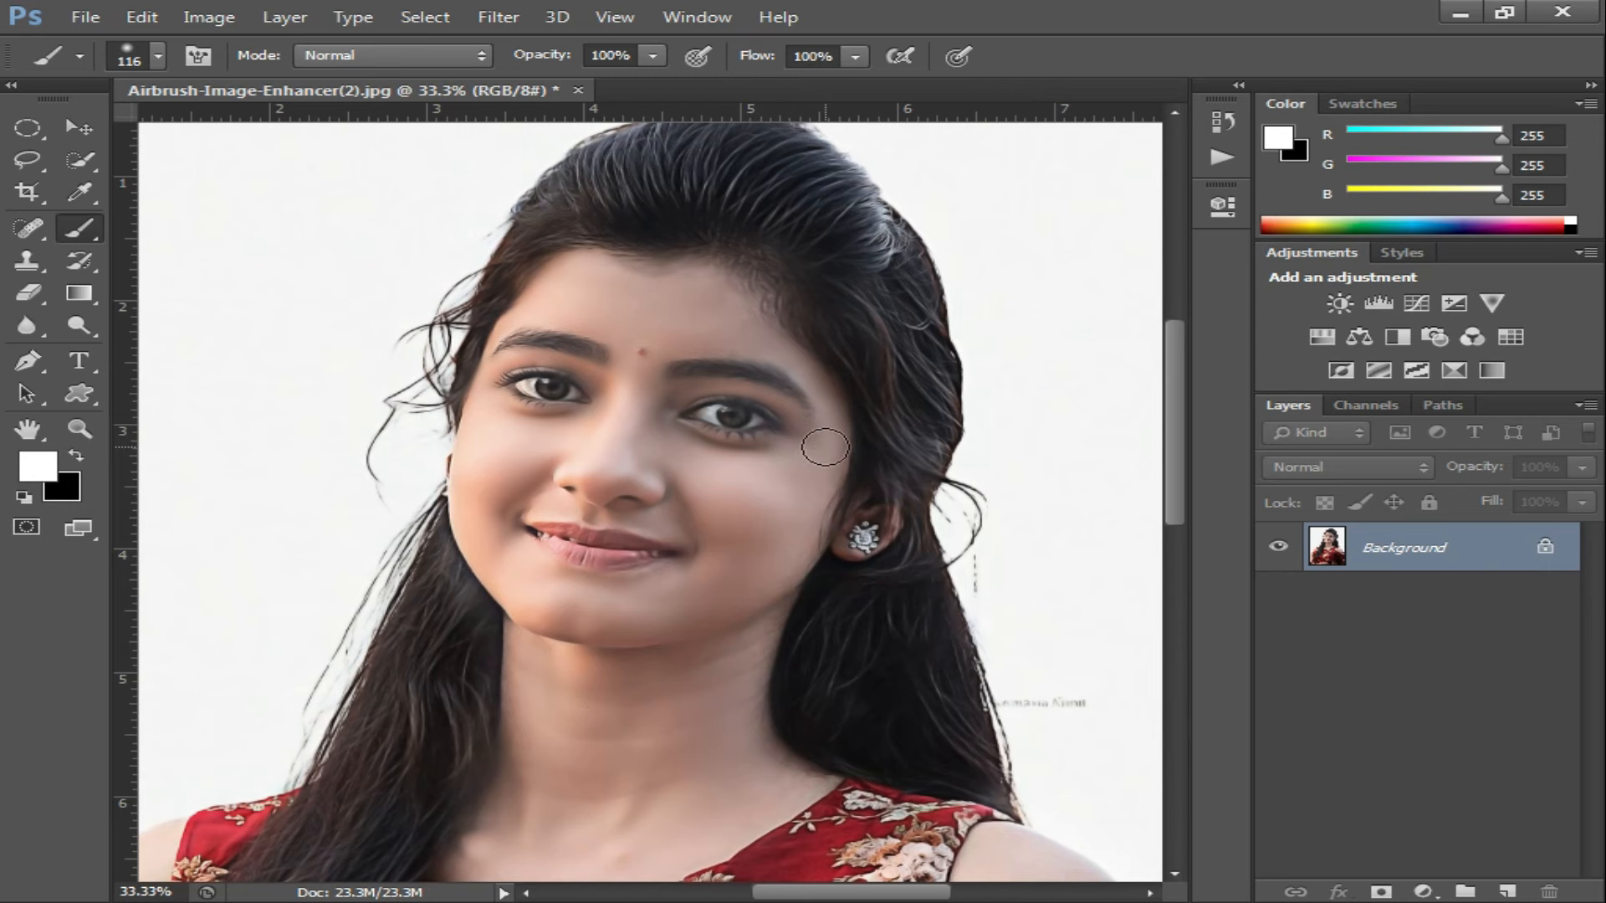
Step: Apply Color Balance to the highlights, shifting them toward red, with magenta-green at -5 and yellow-blue at -18
key("i")
key("ctrl+b")
left_click_drag(889, 219, 1255, 321)
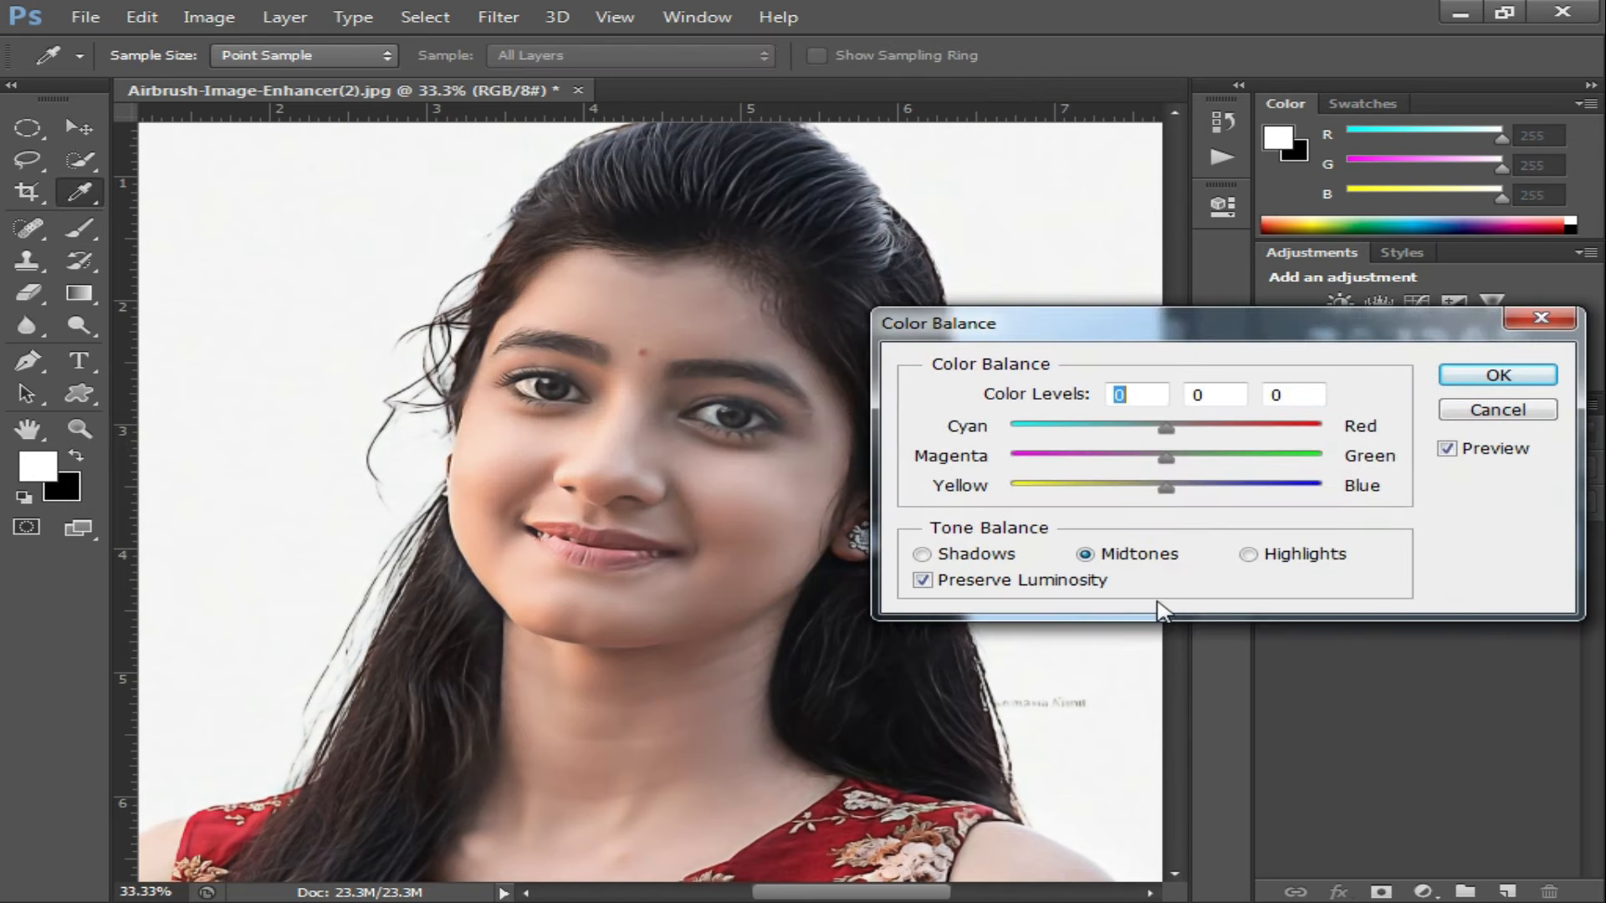
left_click(1250, 555)
mouse_move(1170, 490)
left_mouse_down()
mouse_move(1136, 489)
mouse_move(1201, 463)
mouse_move(1168, 465)
left_mouse_up()
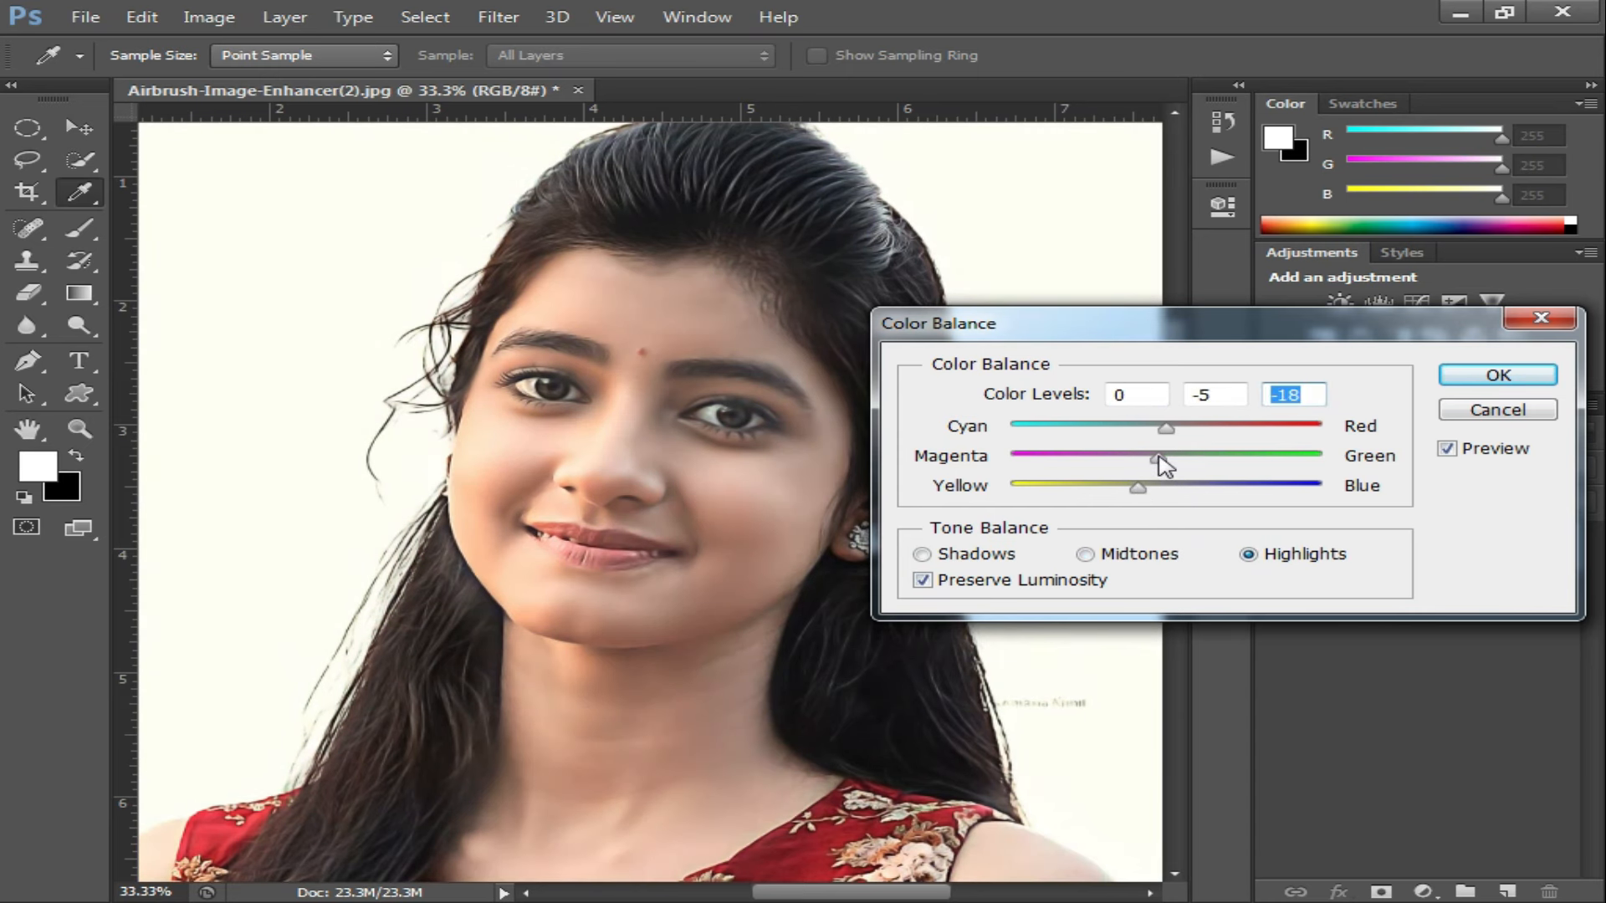
left_click(1160, 460)
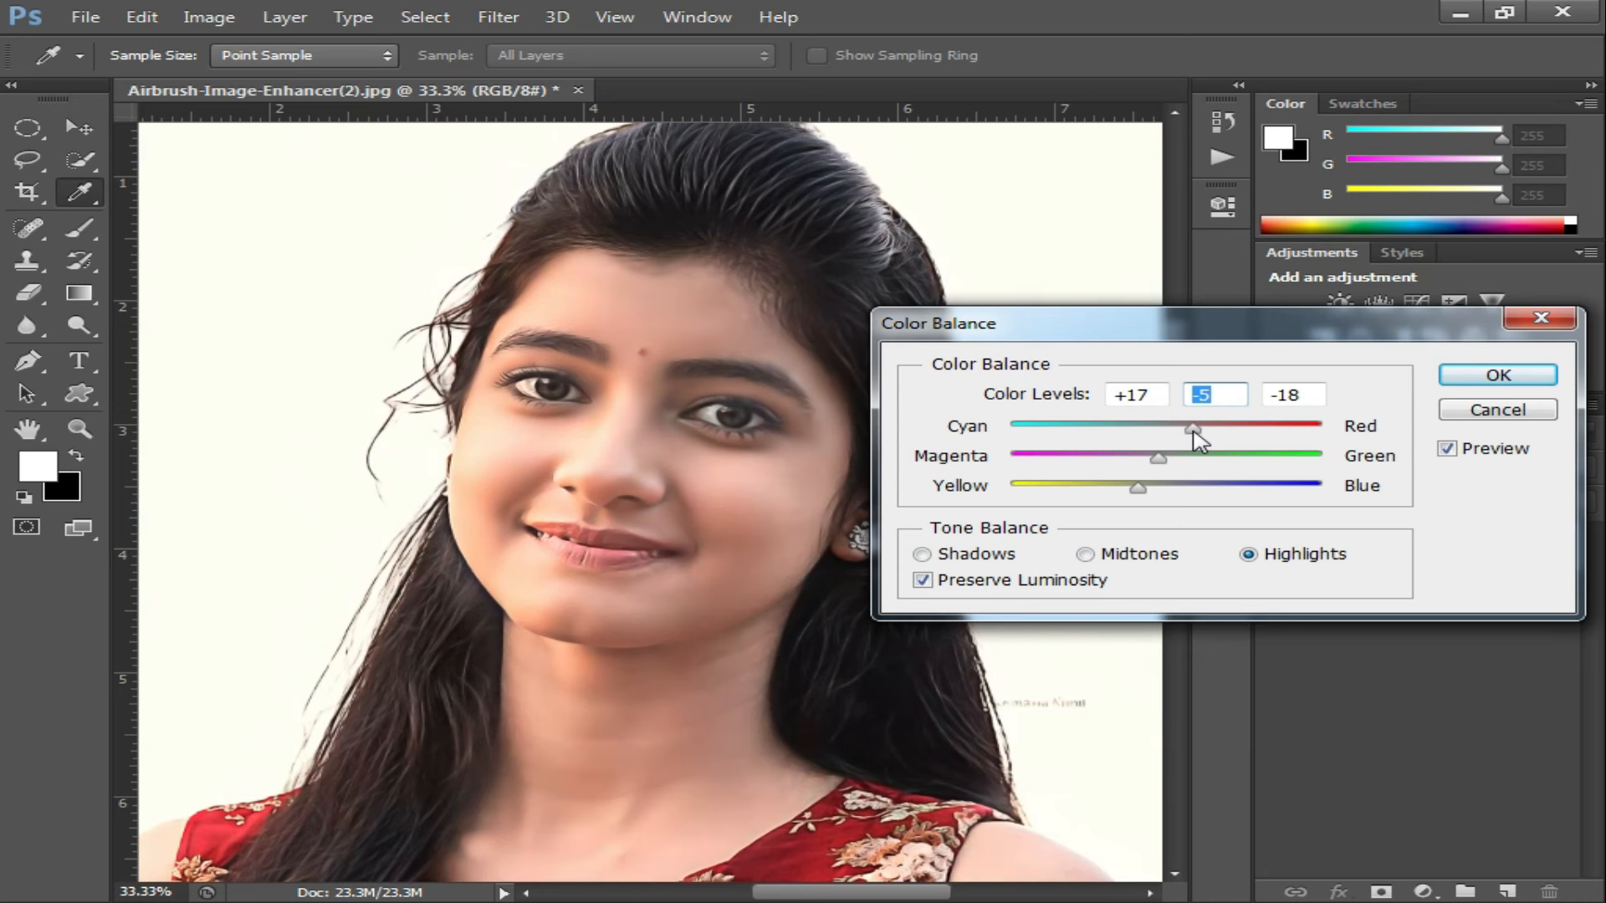
left_click(1186, 430)
left_click(1498, 375)
key("b")
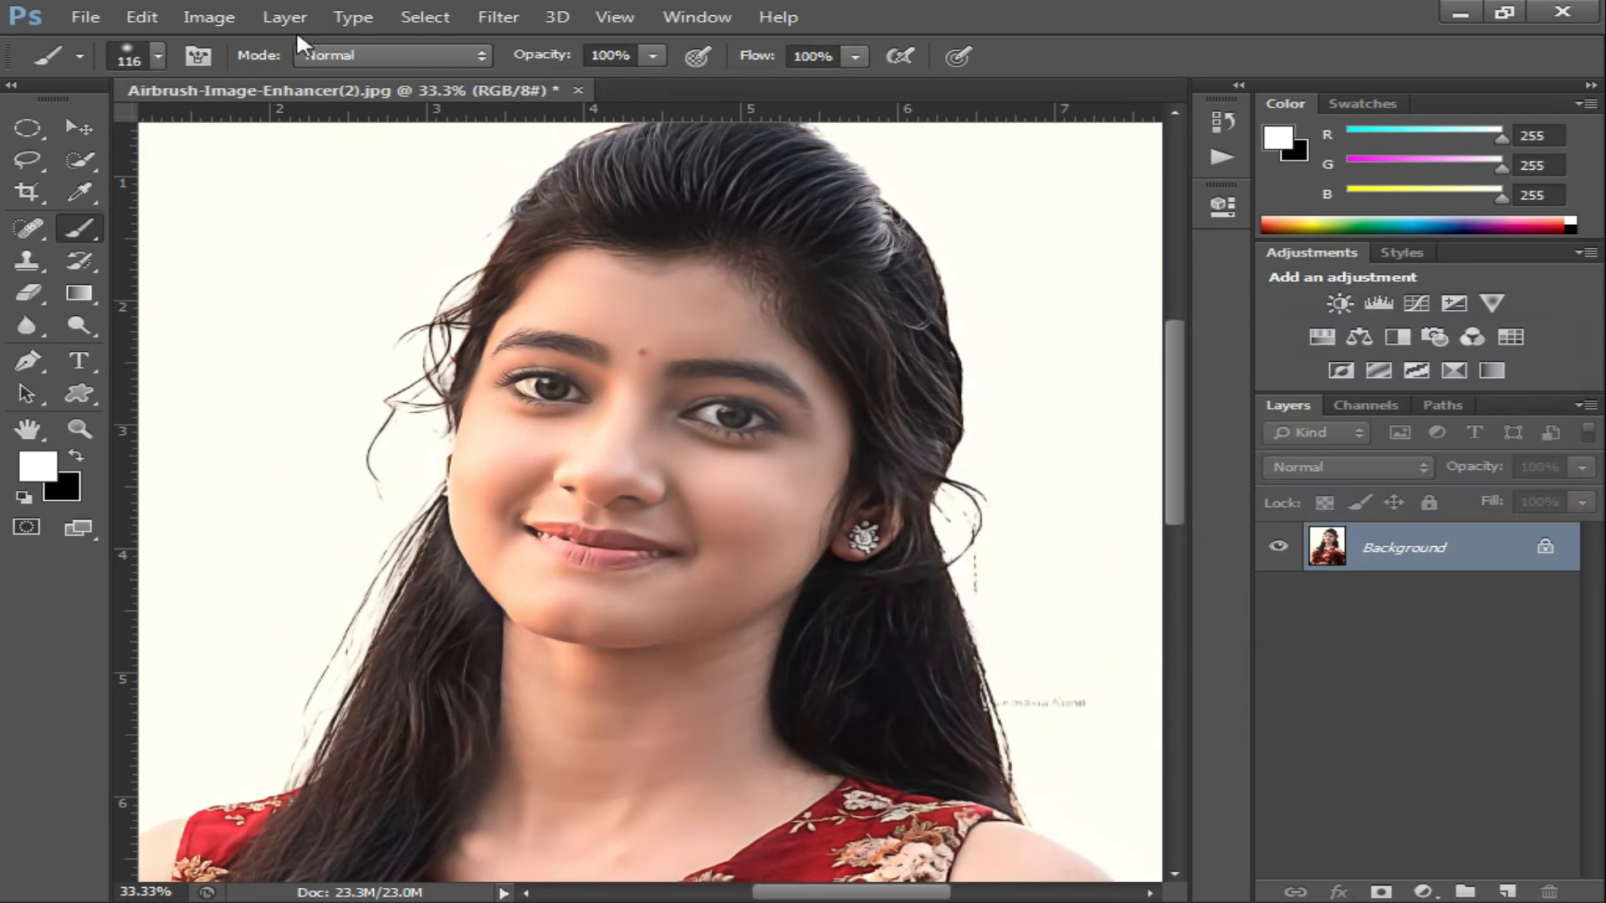
Step: Apply Selective Color to the Blacks with Black at +31% to deepen the hair and dark areas
left_click(209, 16)
mouse_move(274, 79)
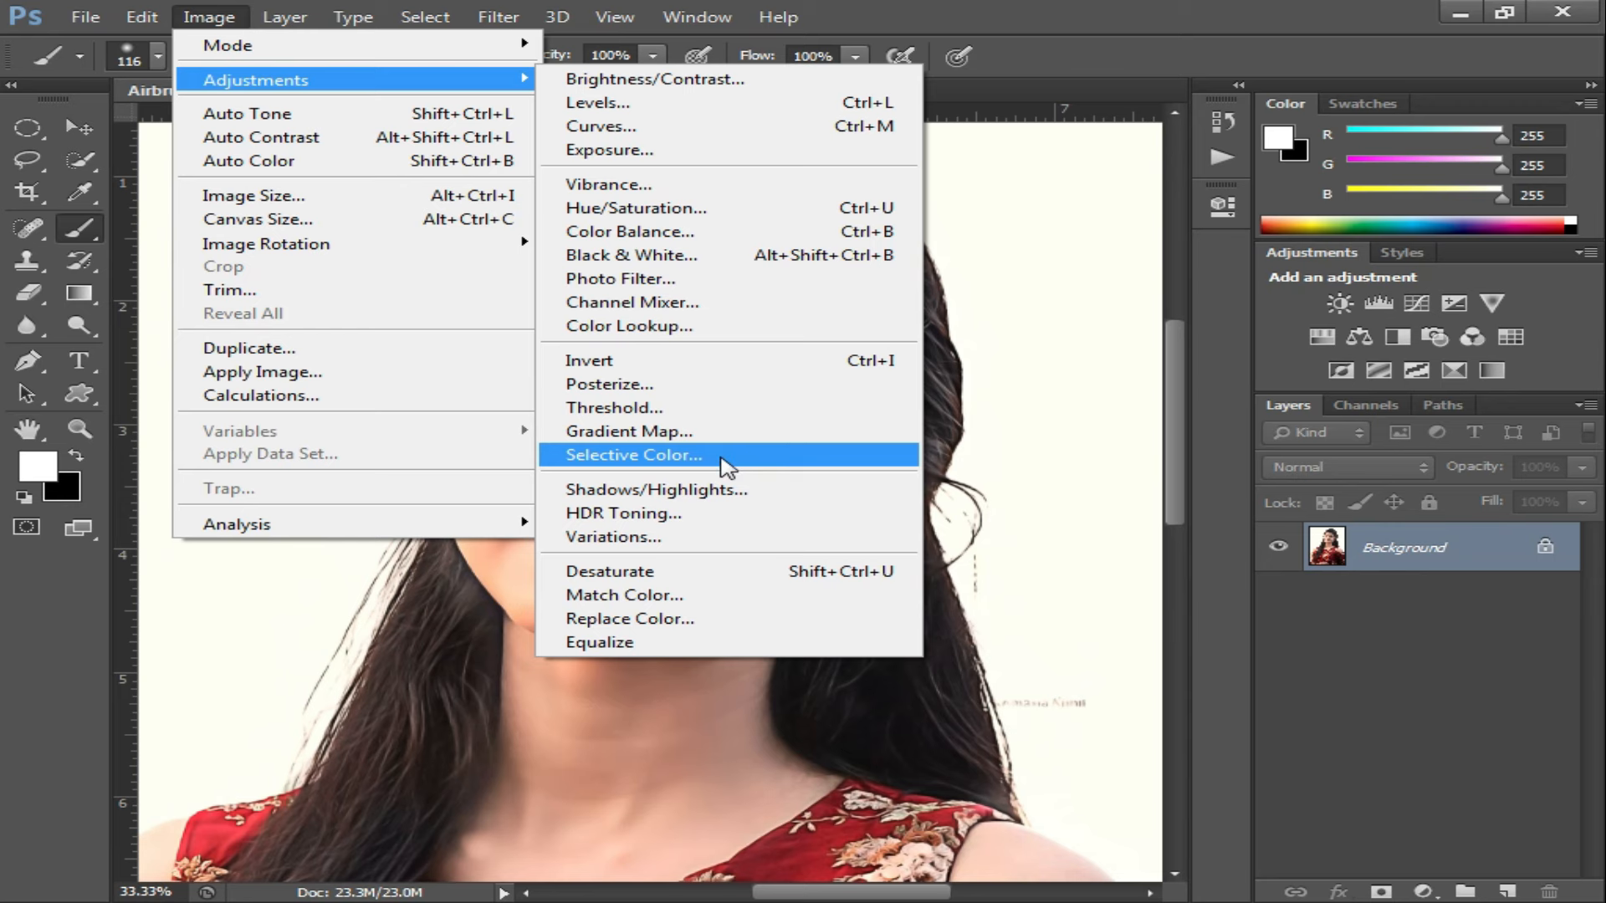
left_click(734, 461)
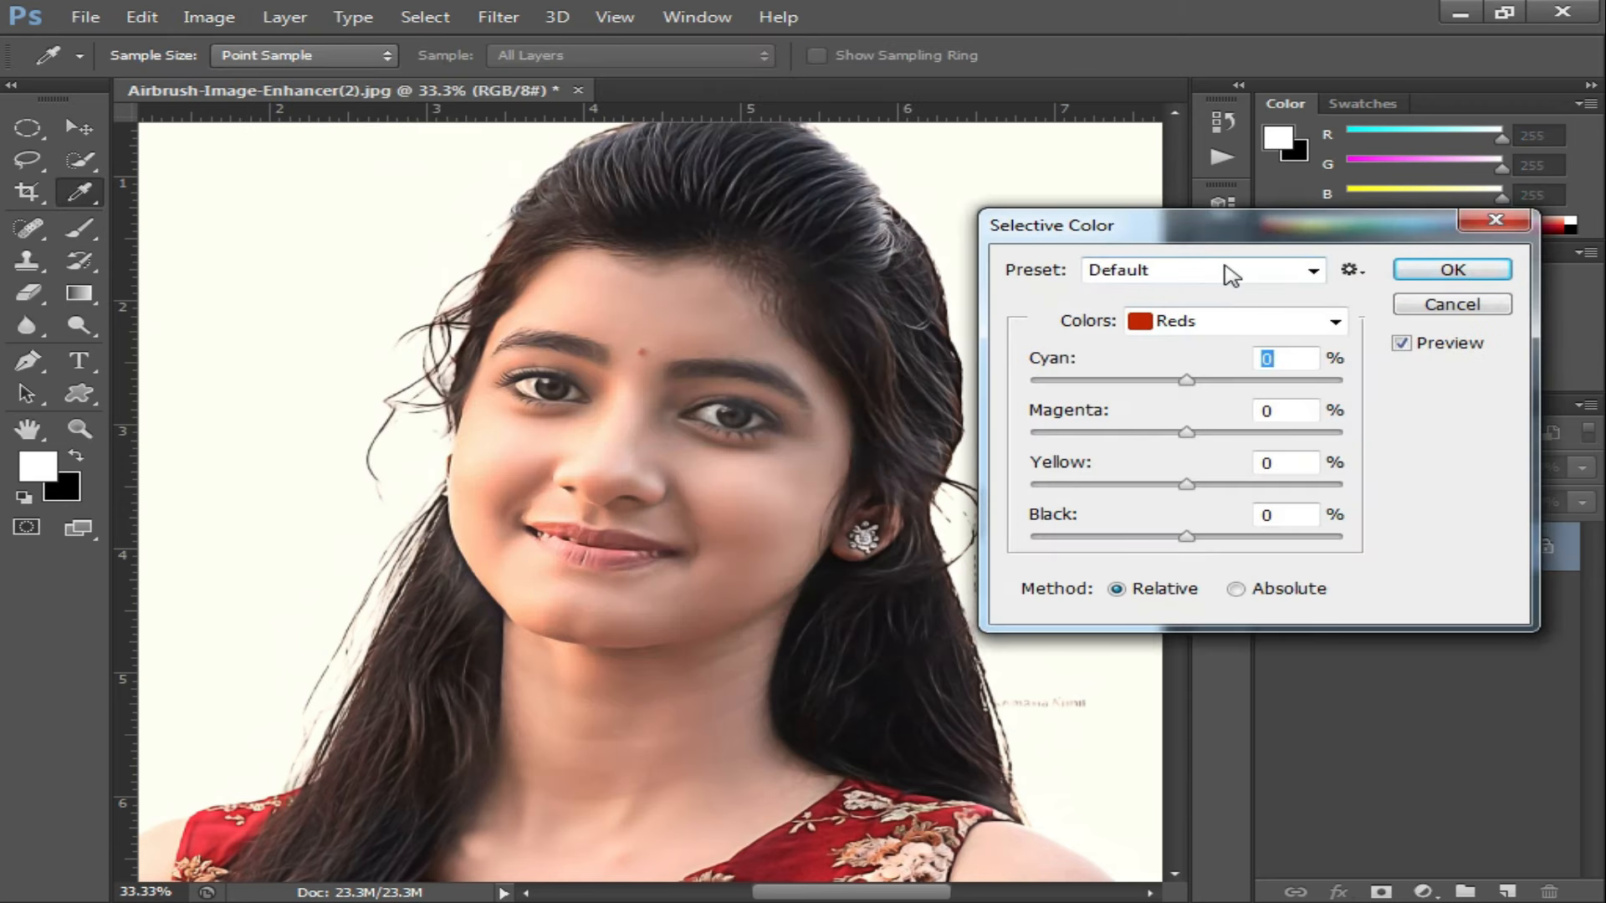
left_click(1240, 321)
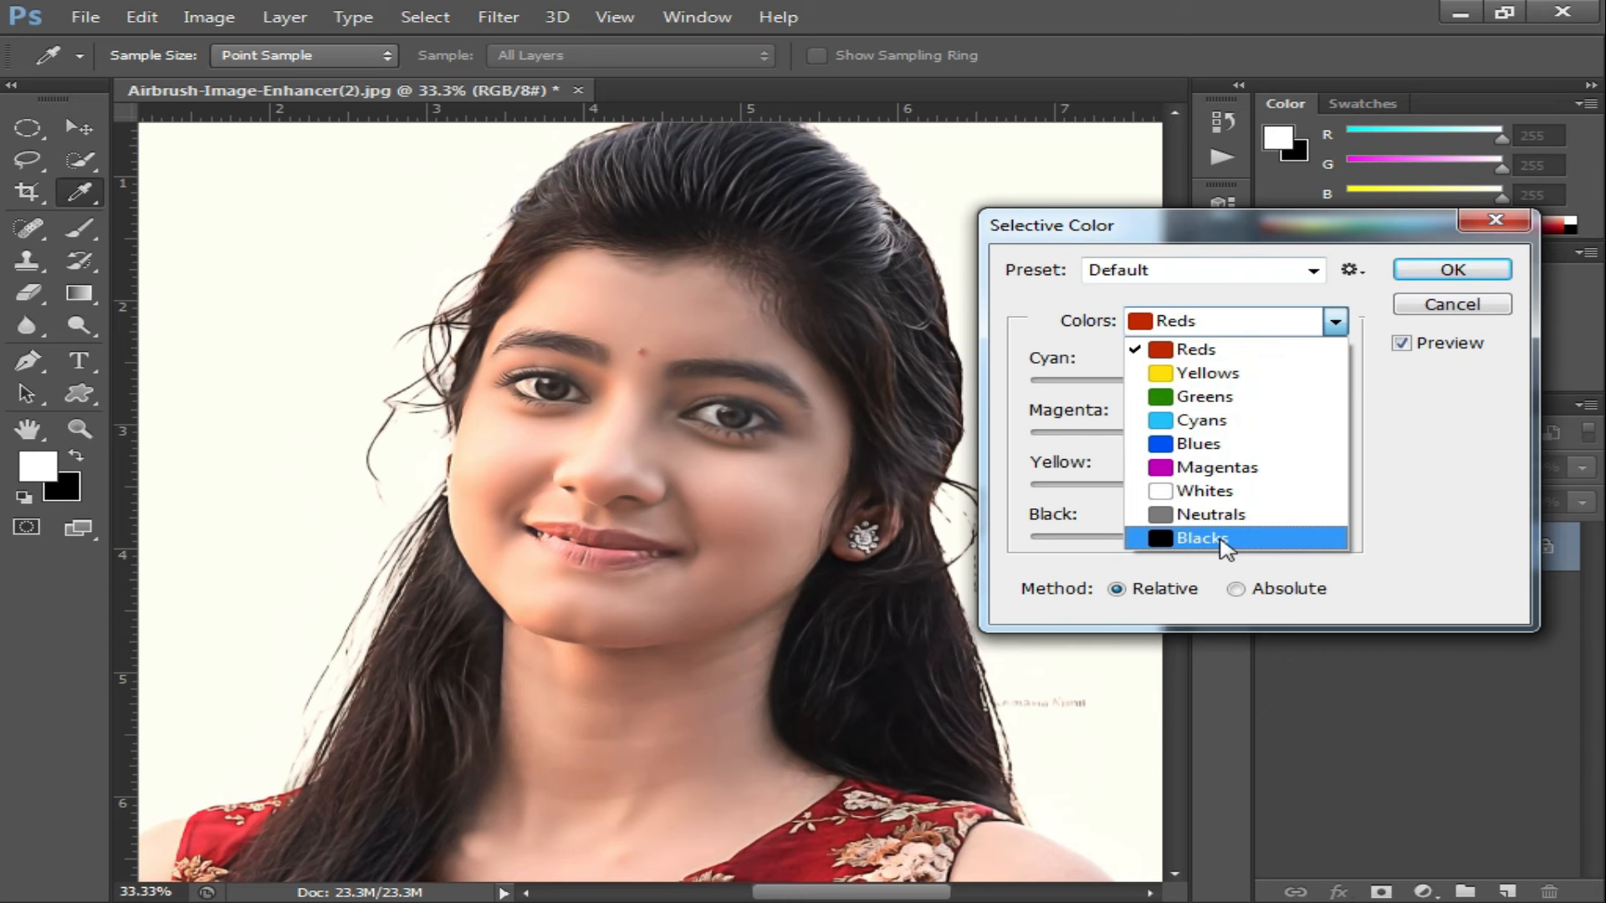
left_click(1264, 542)
left_click_drag(1198, 536, 1252, 542)
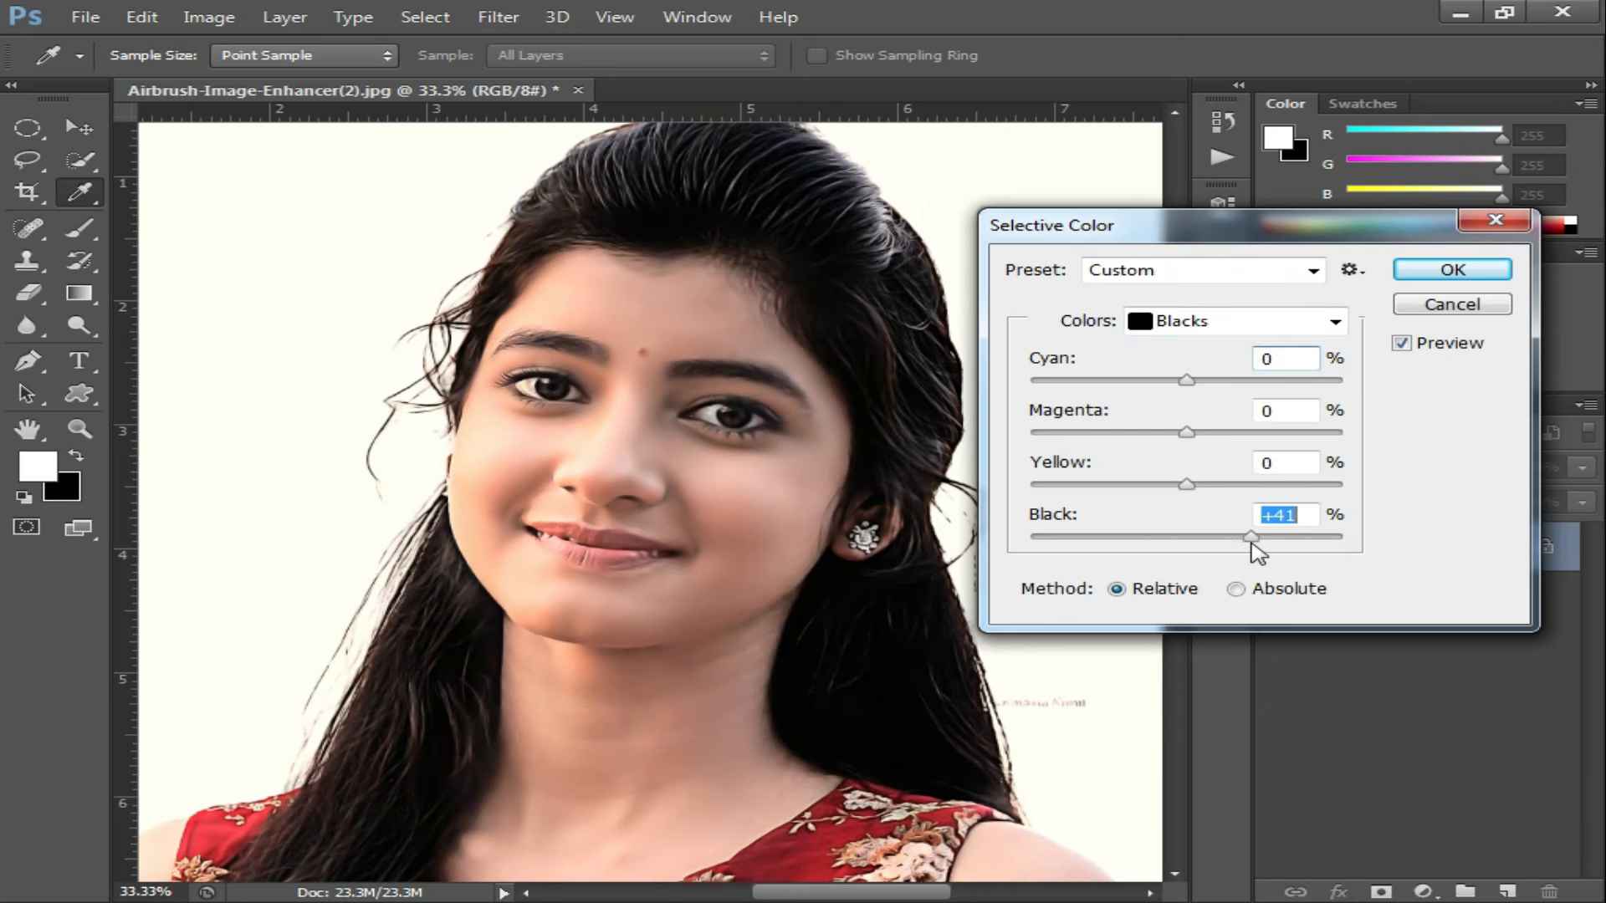
left_click(1456, 270)
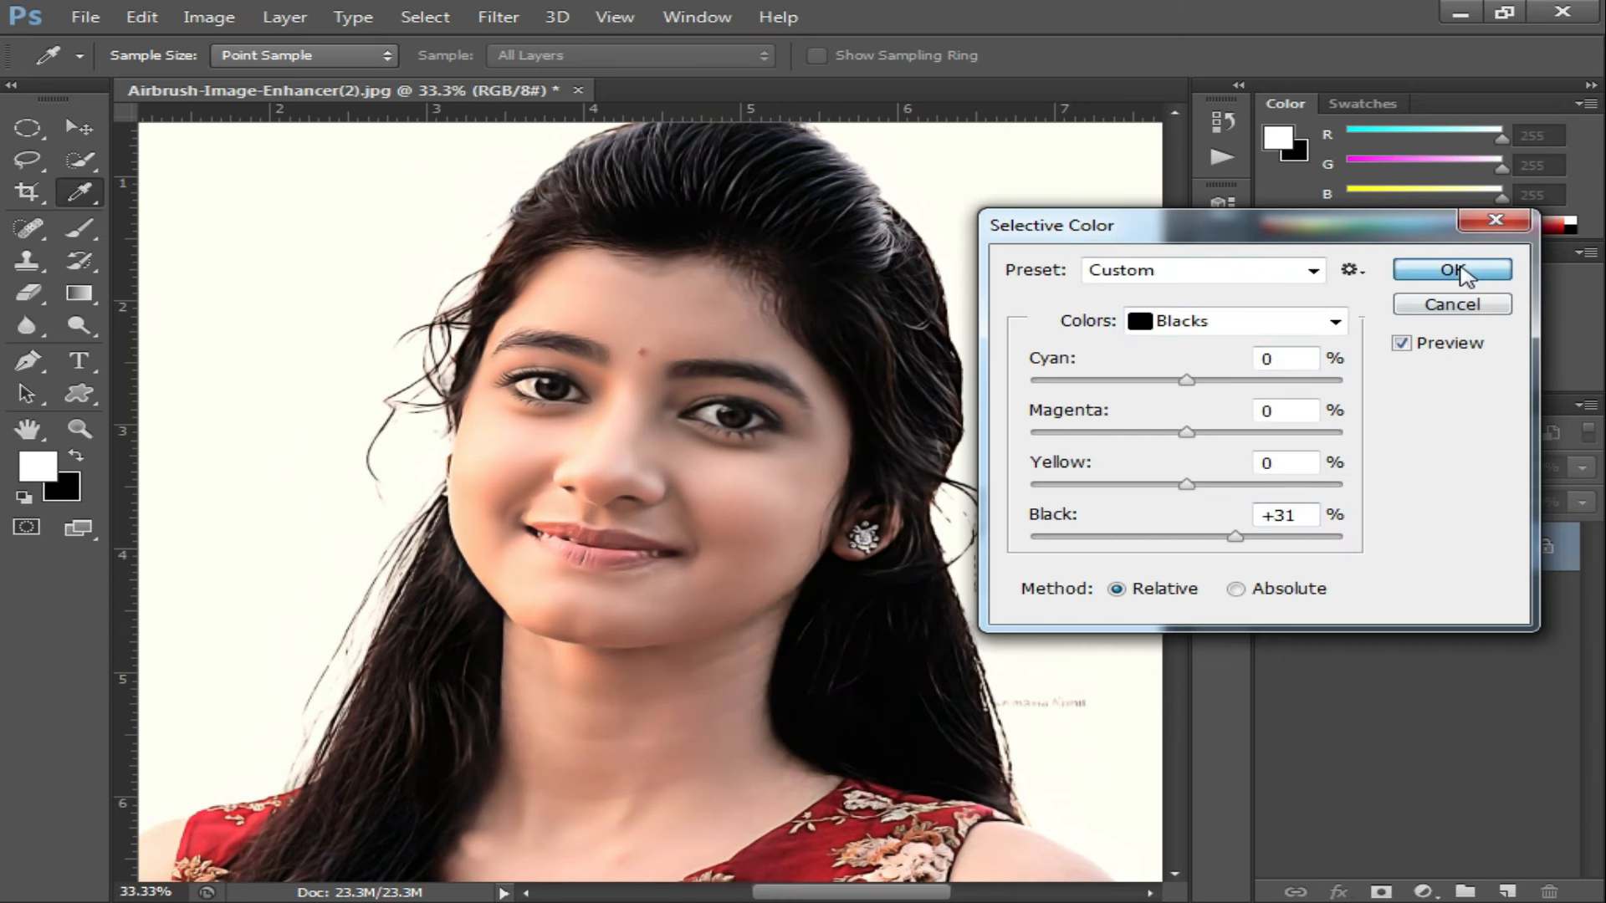
key("b")
Step: Apply Brightness/Contrast to the portrait with brightness at 20 and contrast at 17
left_click(211, 17)
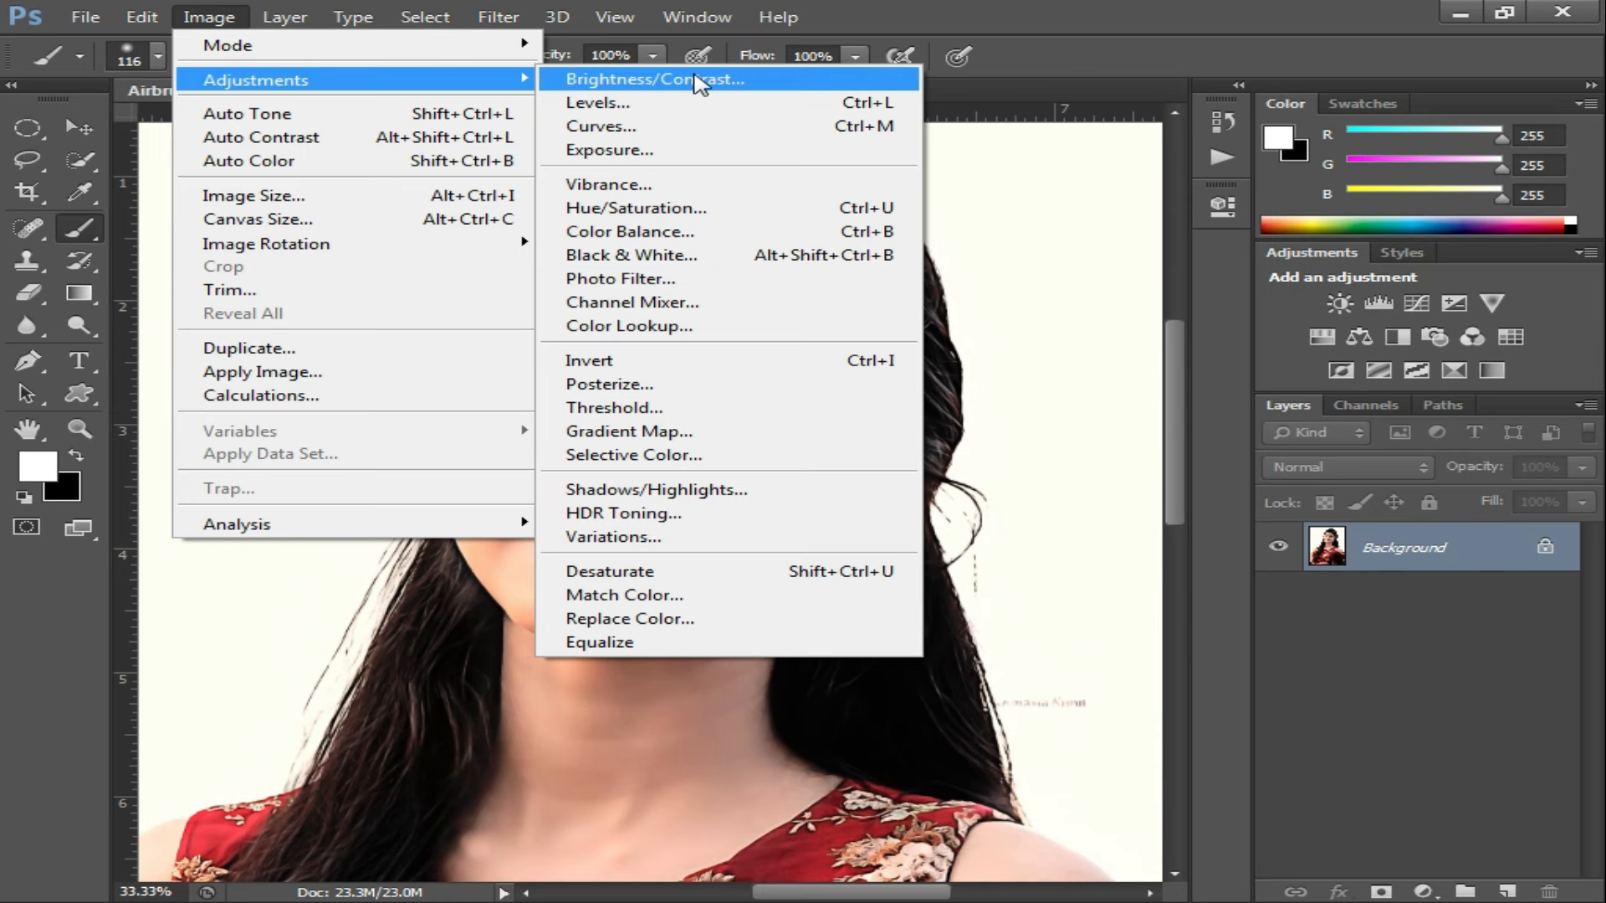
left_click(699, 79)
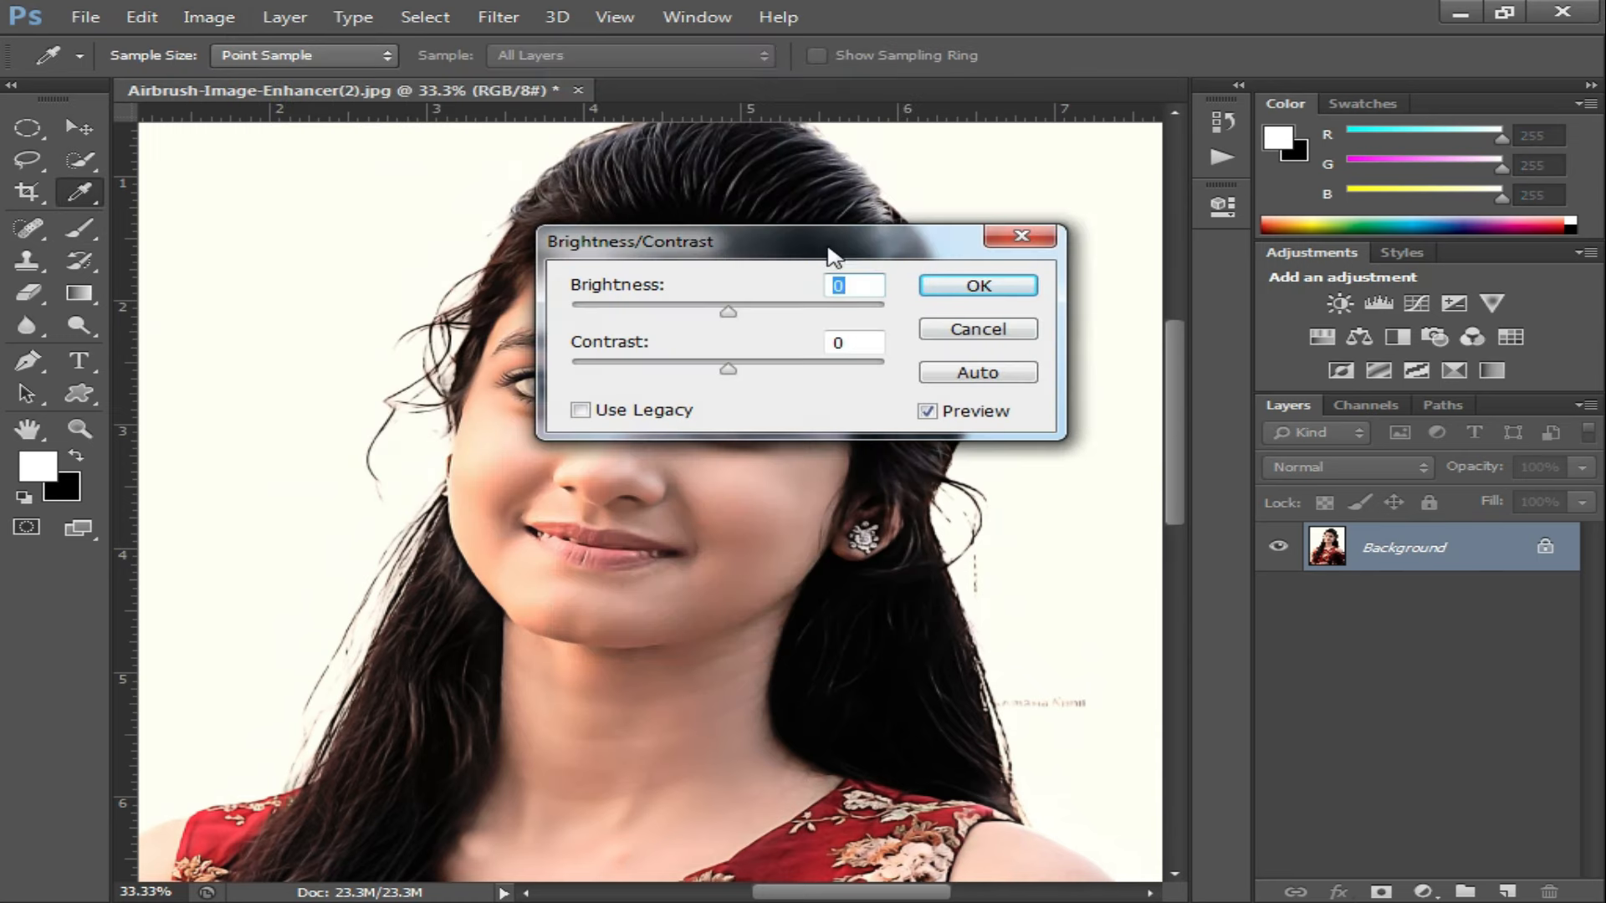
left_click_drag(808, 251, 1112, 419)
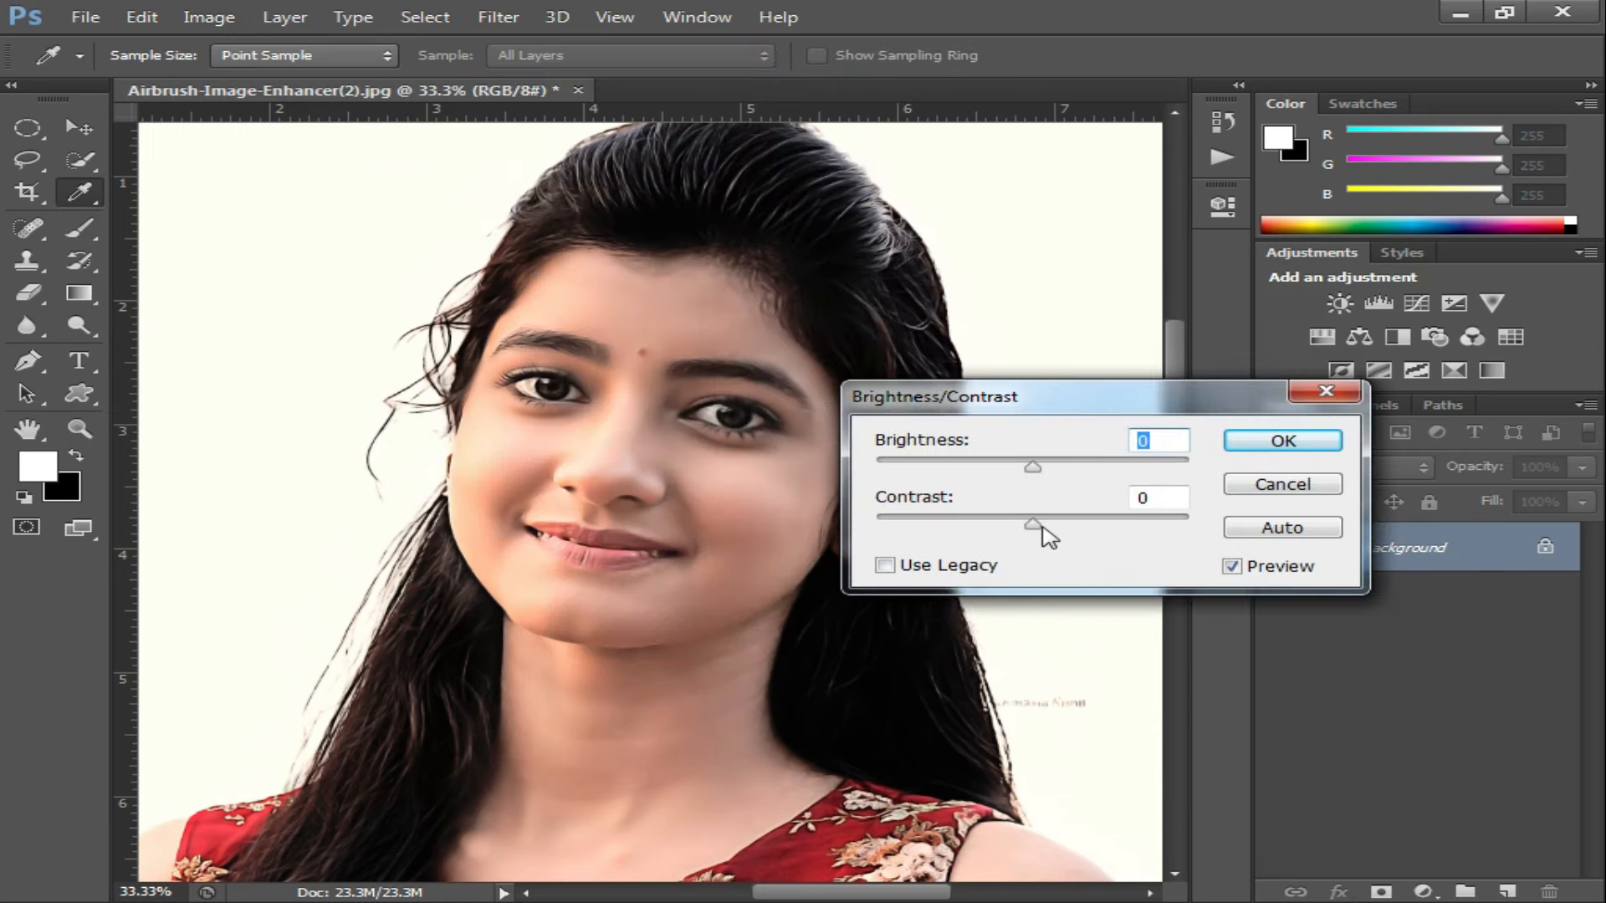
left_click_drag(1050, 527, 1071, 477)
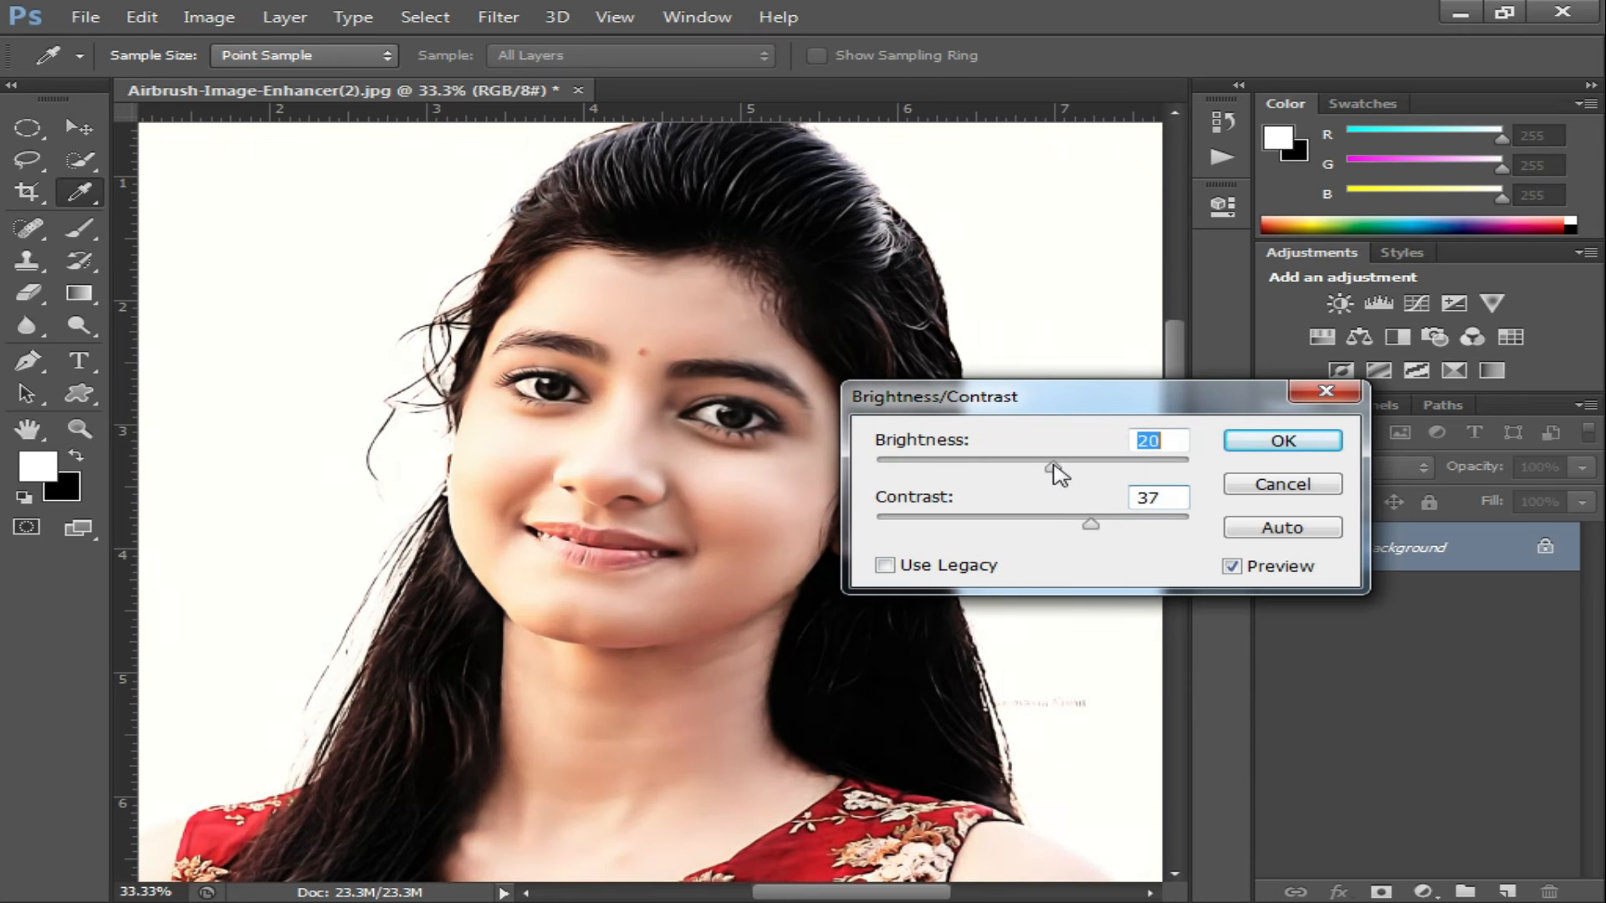
left_click_drag(1095, 530, 1063, 522)
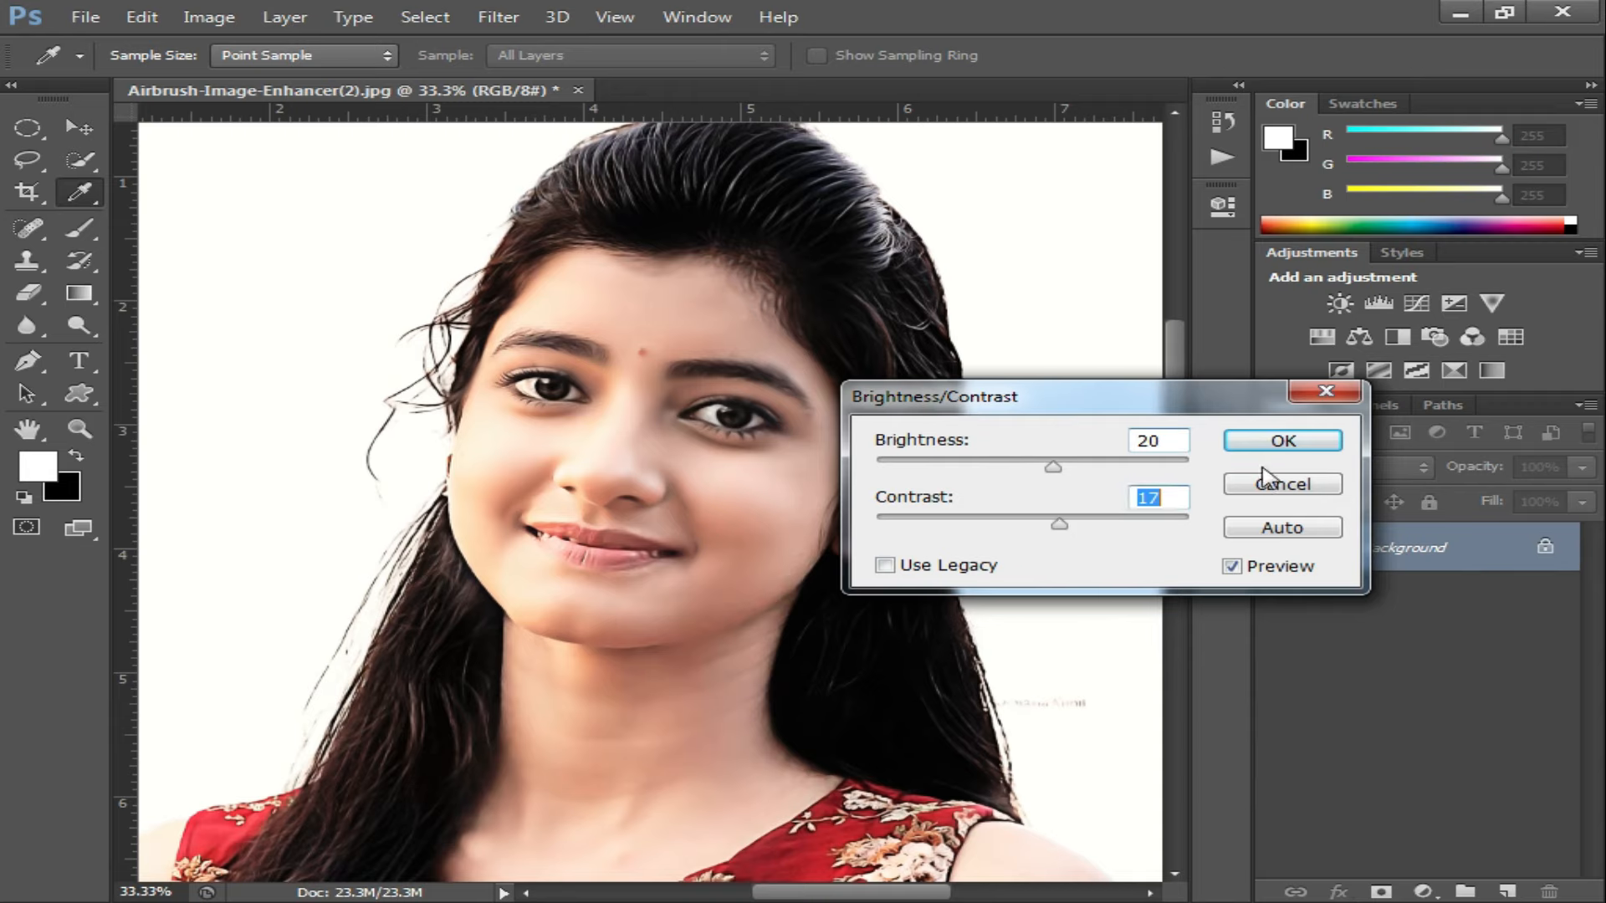
left_click(1272, 443)
Step: Cover the red dot between the eyebrows with a solid black dot using the Eraser tool at 25 px
key("ctrl+minus")
key("ctrl+minus")
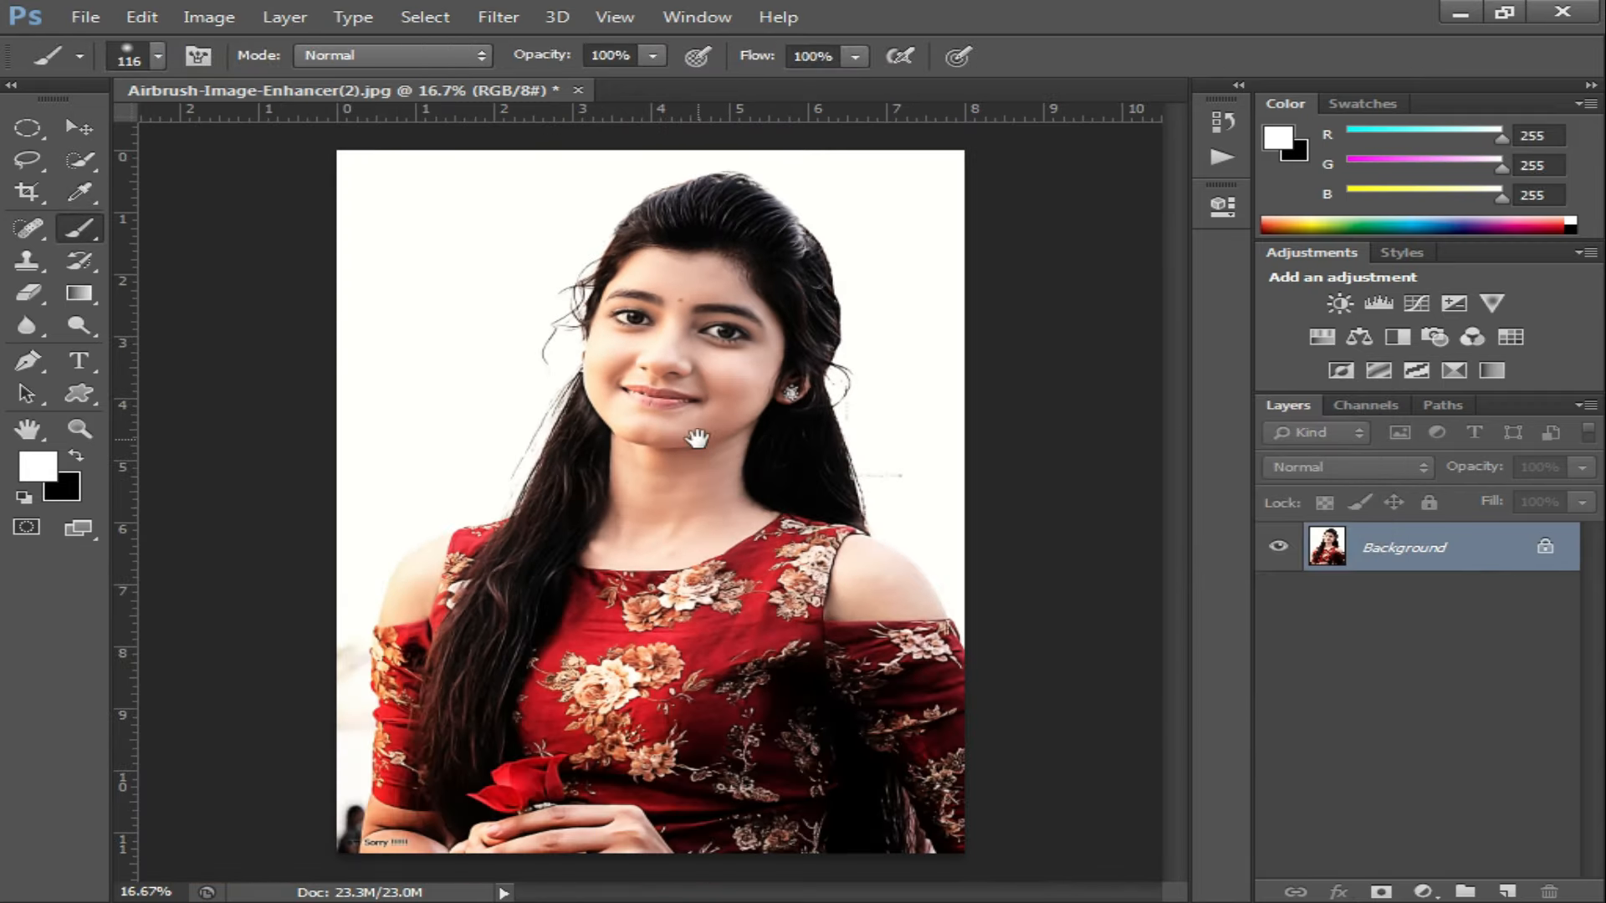
scroll(697, 438, "up", 4)
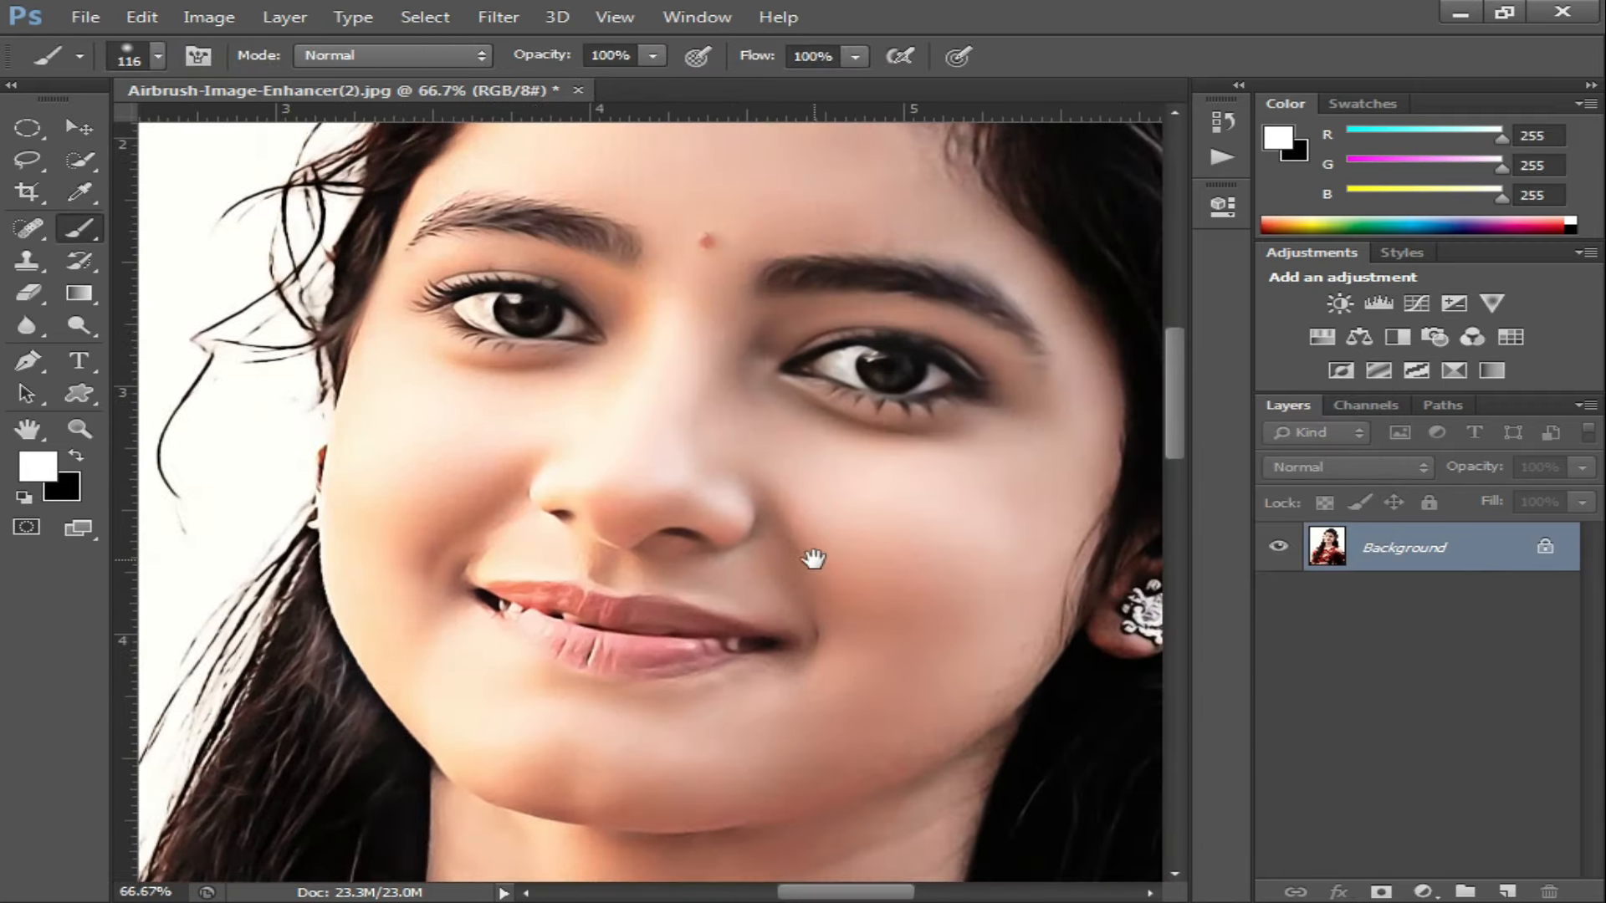
scroll(786, 401, "down", 1)
scroll(775, 373, "up", 2)
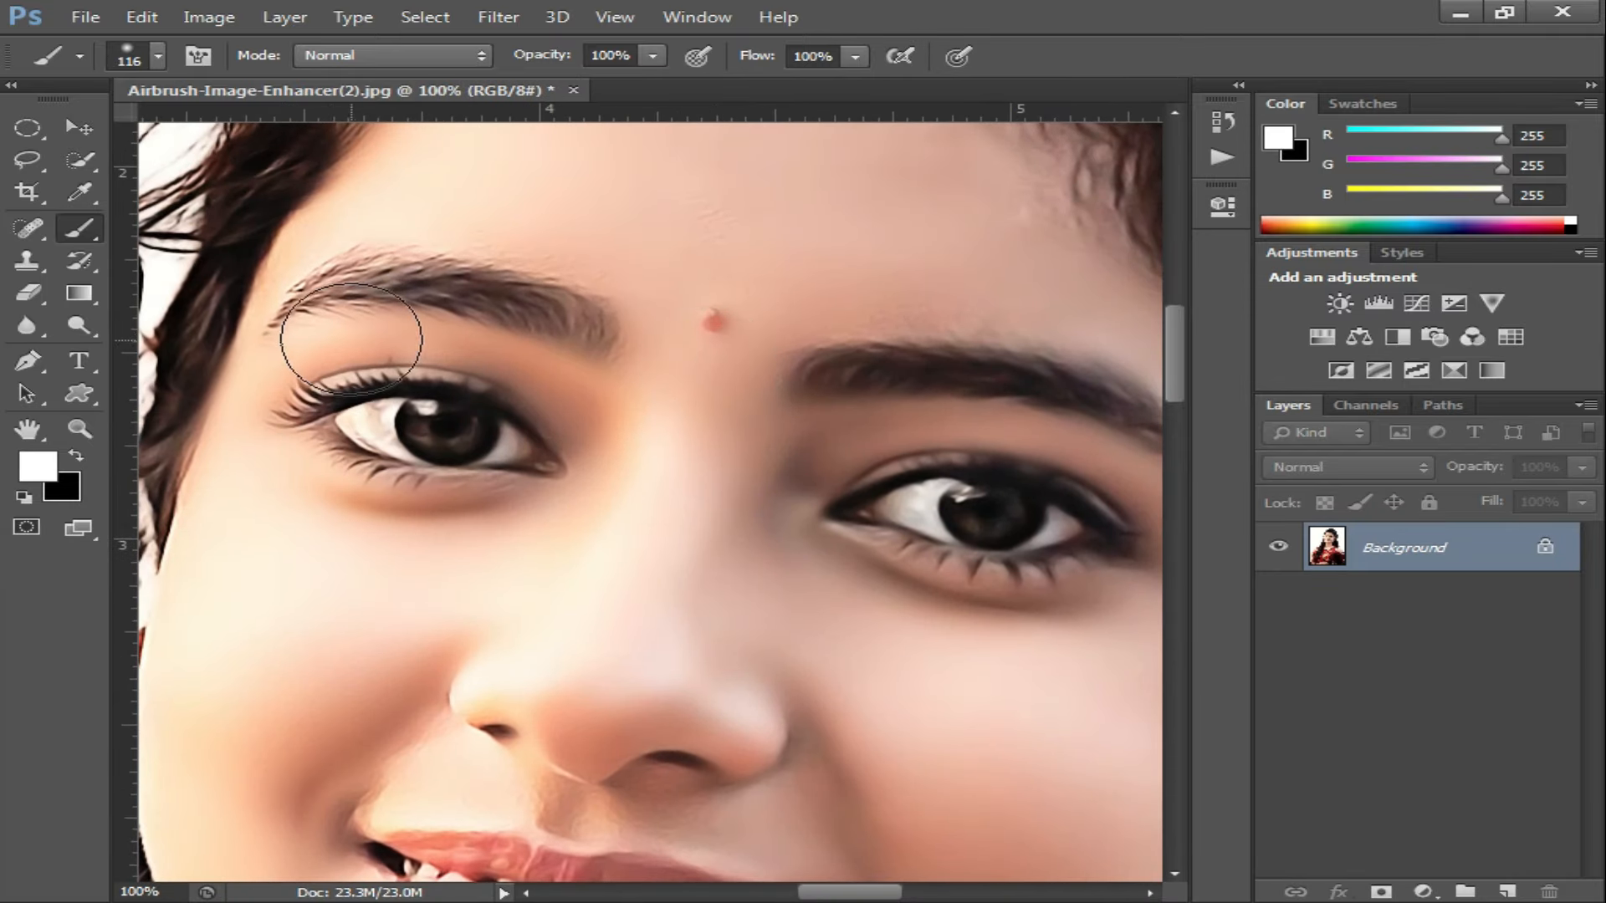
left_click(39, 289)
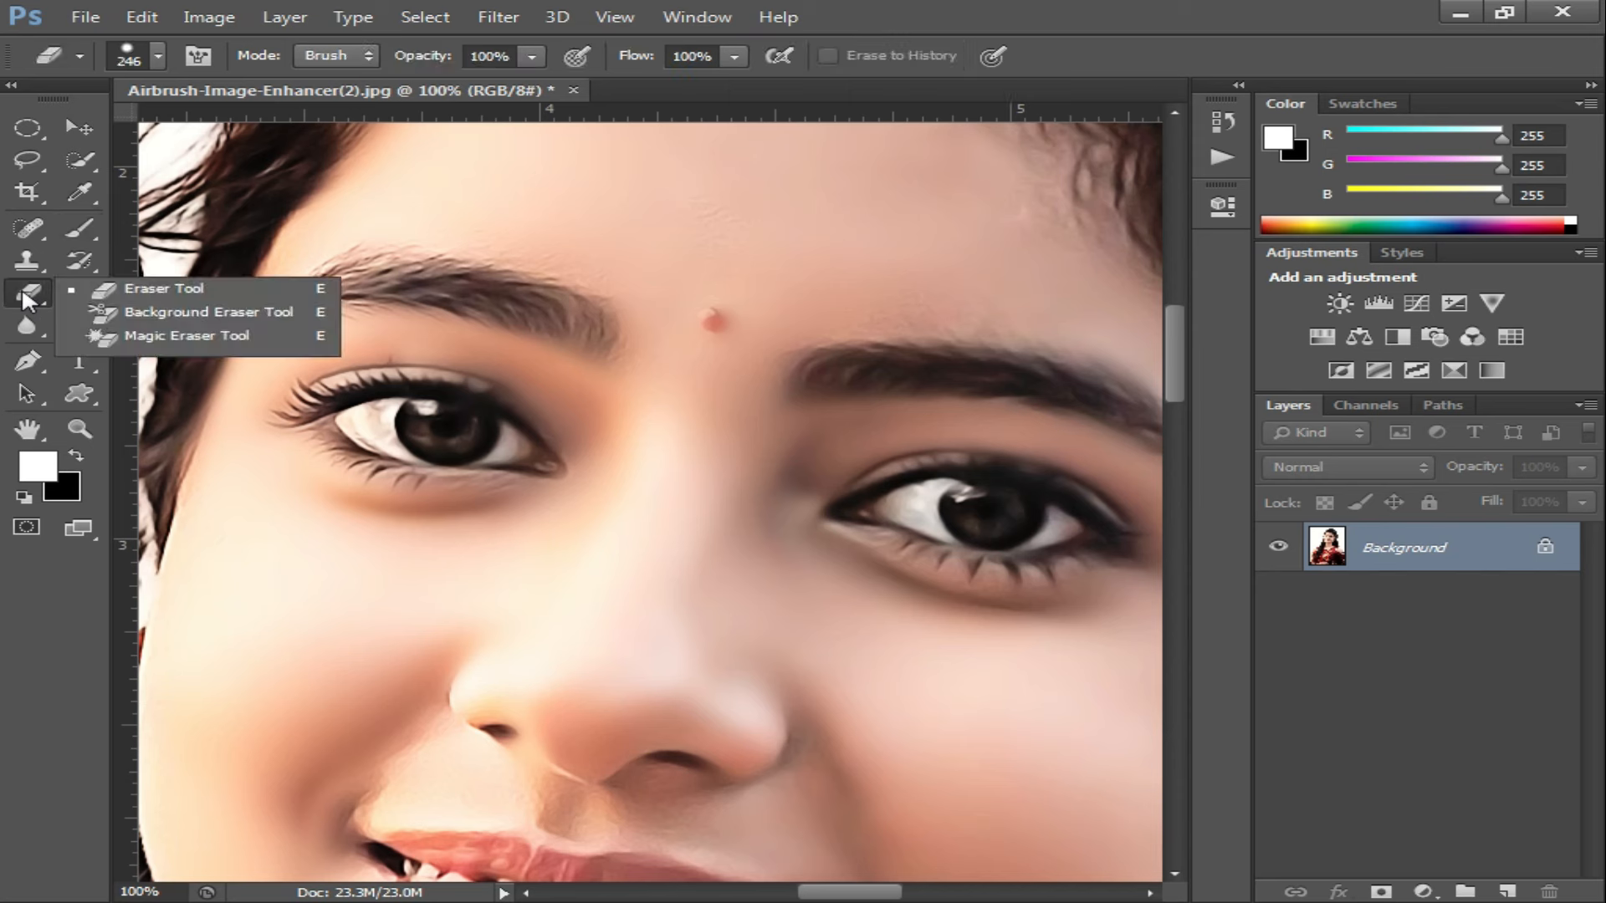
left_click(159, 294)
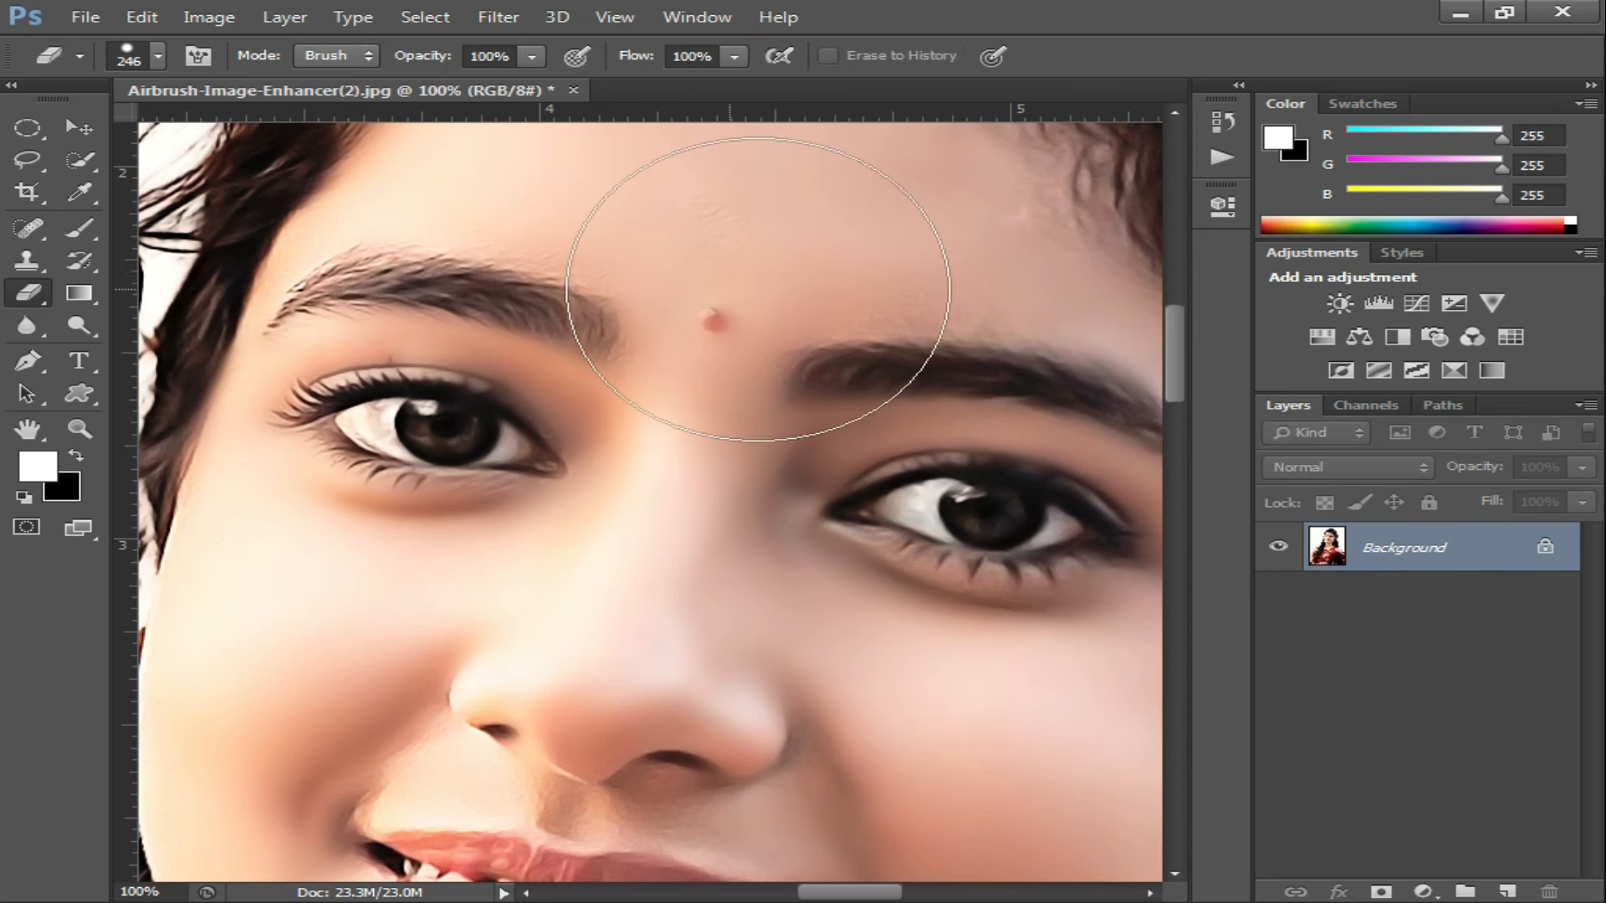
left_click(672, 276)
key("ctrl+z")
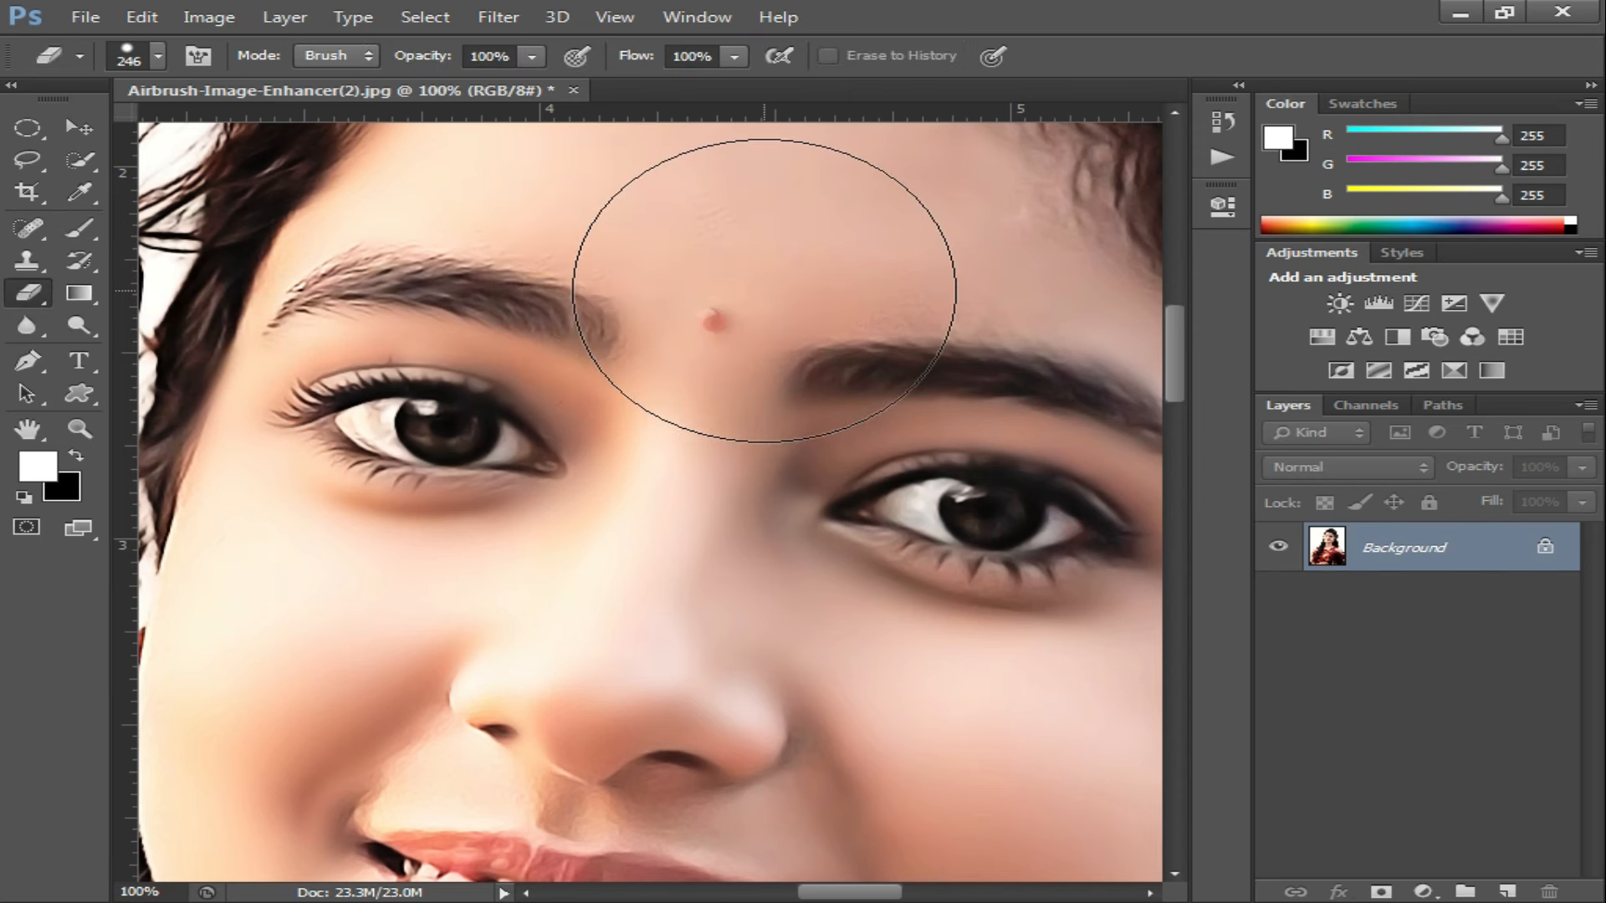
key("bracketleft")
key("bracketleft")
key("bracketleft")
key("bracketleft")
key("bracketleft")
key("bracketleft")
key("bracketleft")
key("bracketleft")
key("bracketleft")
key("bracketleft")
key("bracketleft")
key("bracketleft")
key("bracketleft")
key("bracketleft")
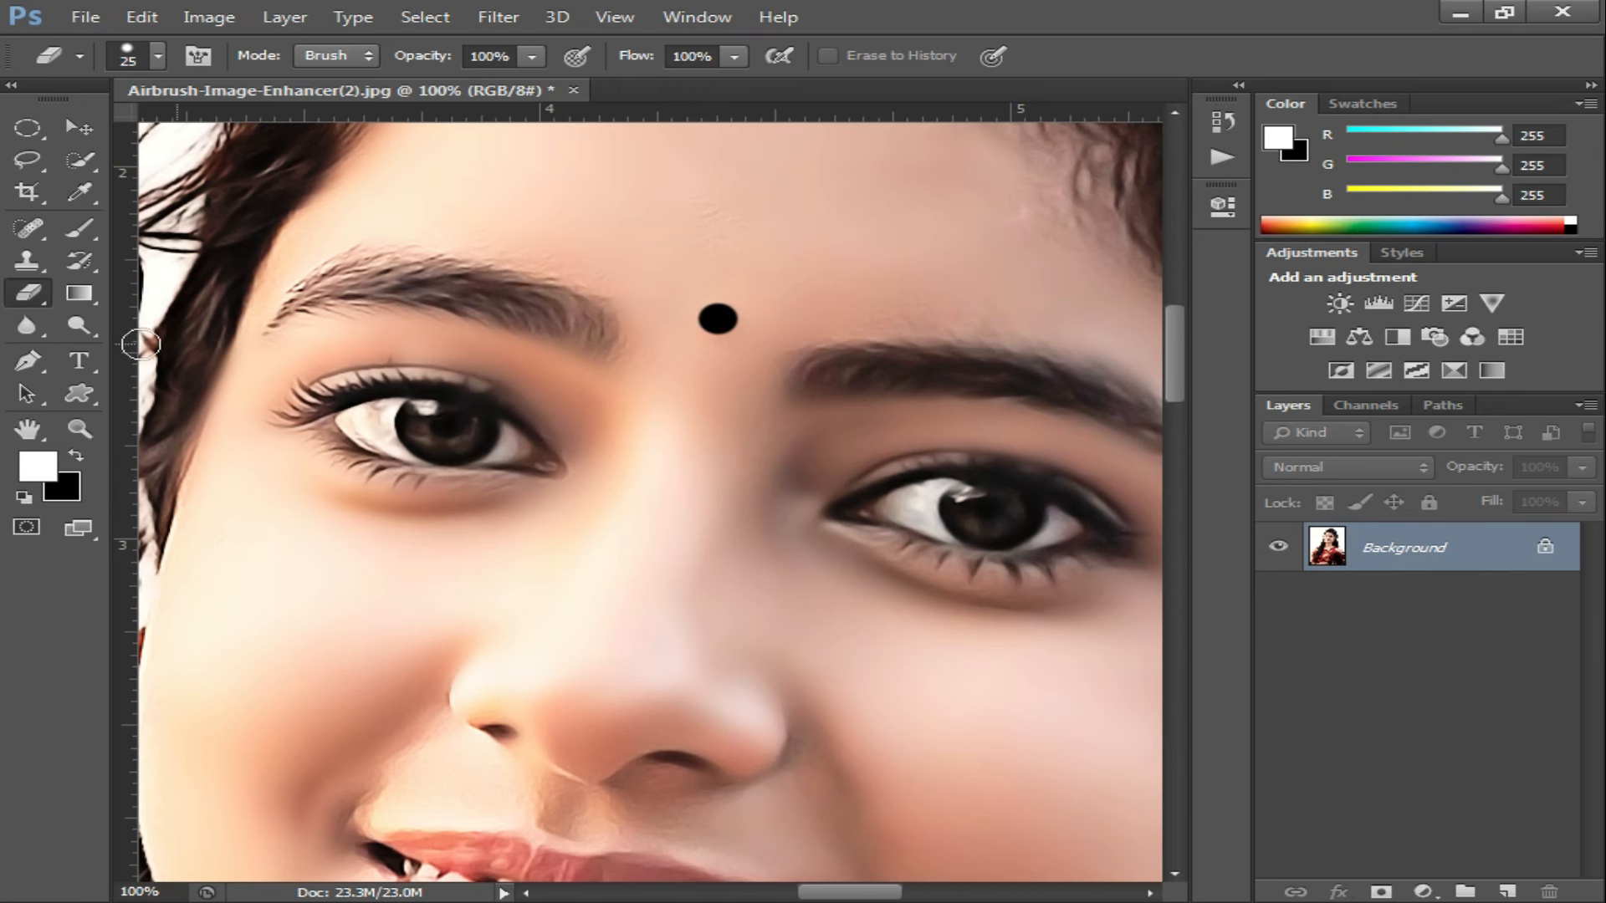
Step: Soften the edges of the black forehead dot using the Blur tool at 72 px
left_click(28, 325)
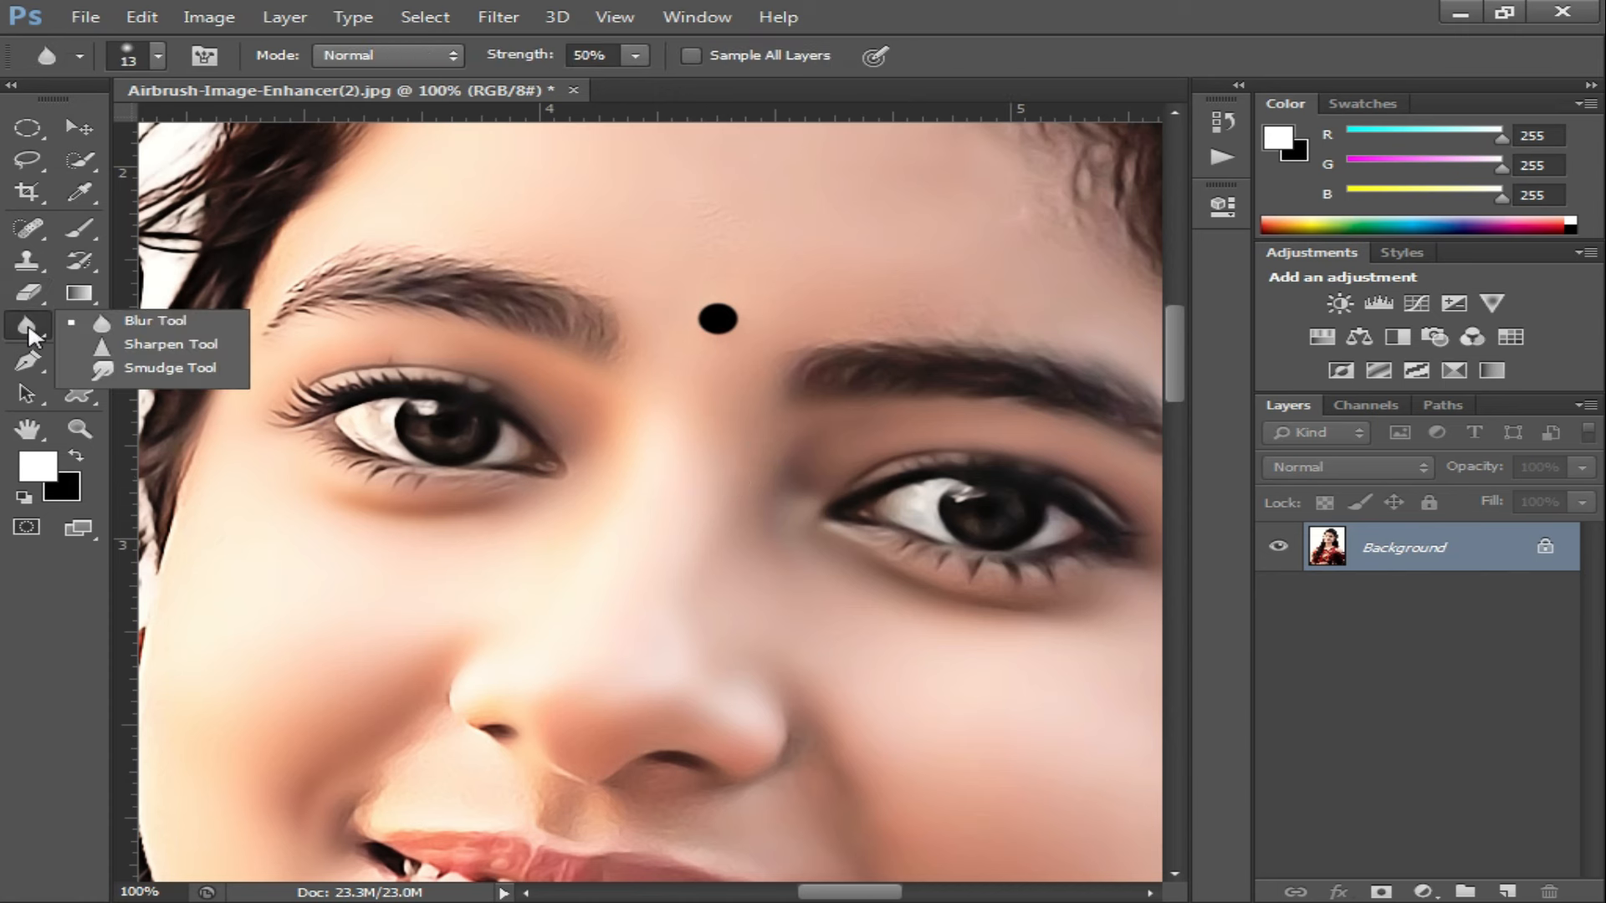
left_click(157, 321)
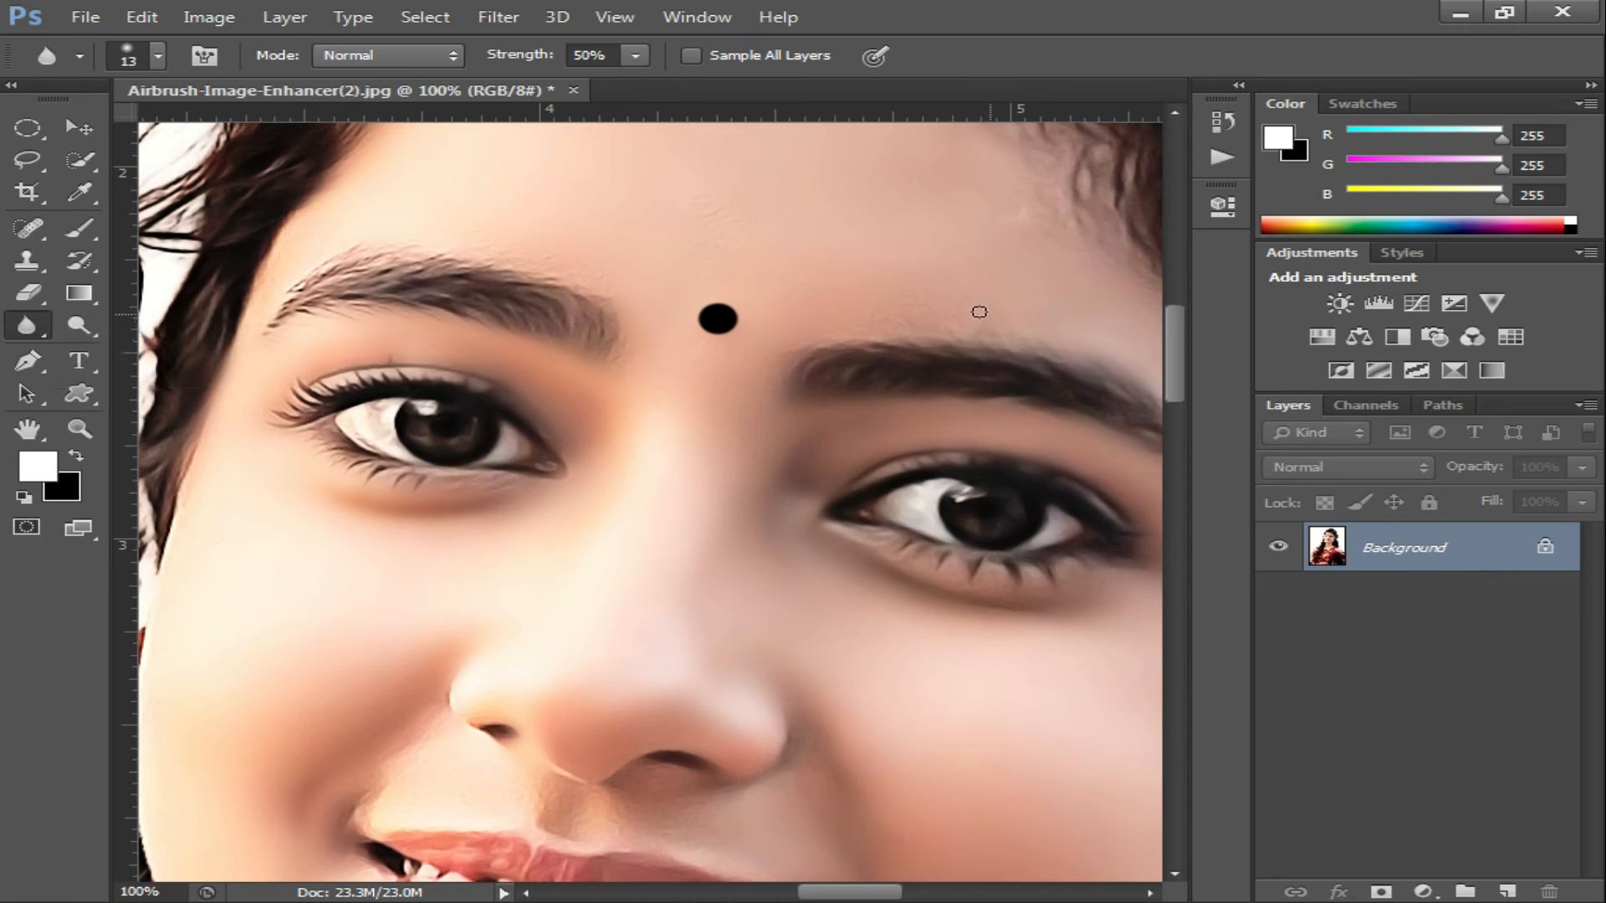
right_click(753, 309)
left_click_drag(813, 368, 903, 366)
left_click(722, 287)
mouse_move(745, 323)
left_mouse_down()
mouse_move(698, 315)
mouse_move(717, 376)
left_mouse_up()
key("ctrl+minus")
key("ctrl+minus")
key("ctrl+minus")
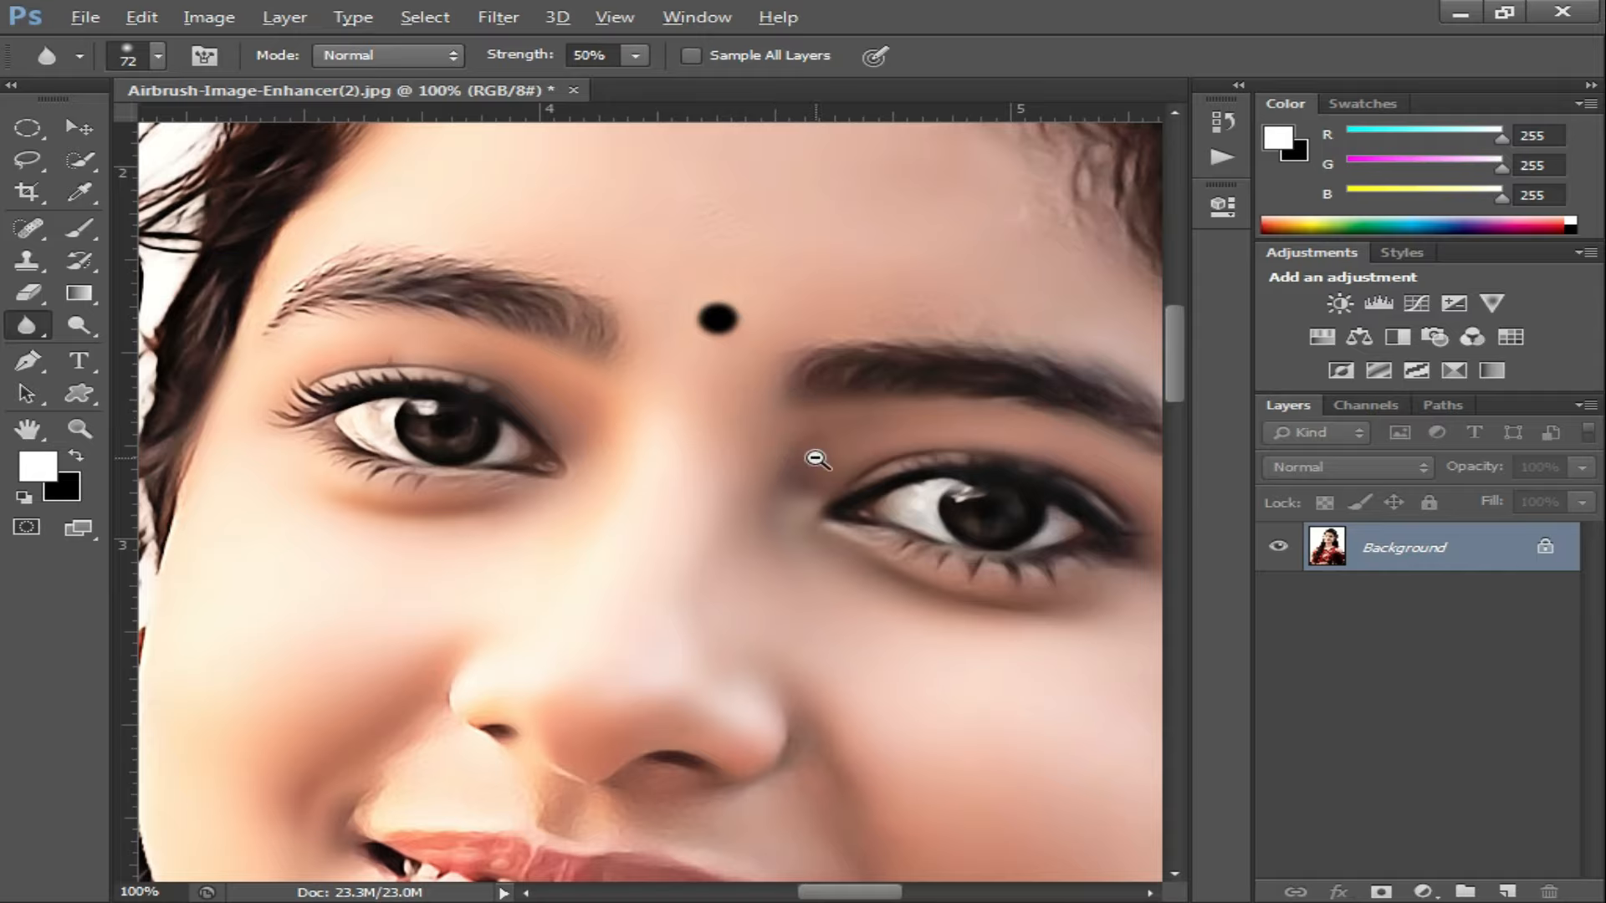
key("ctrl+minus")
key("ctrl+minus")
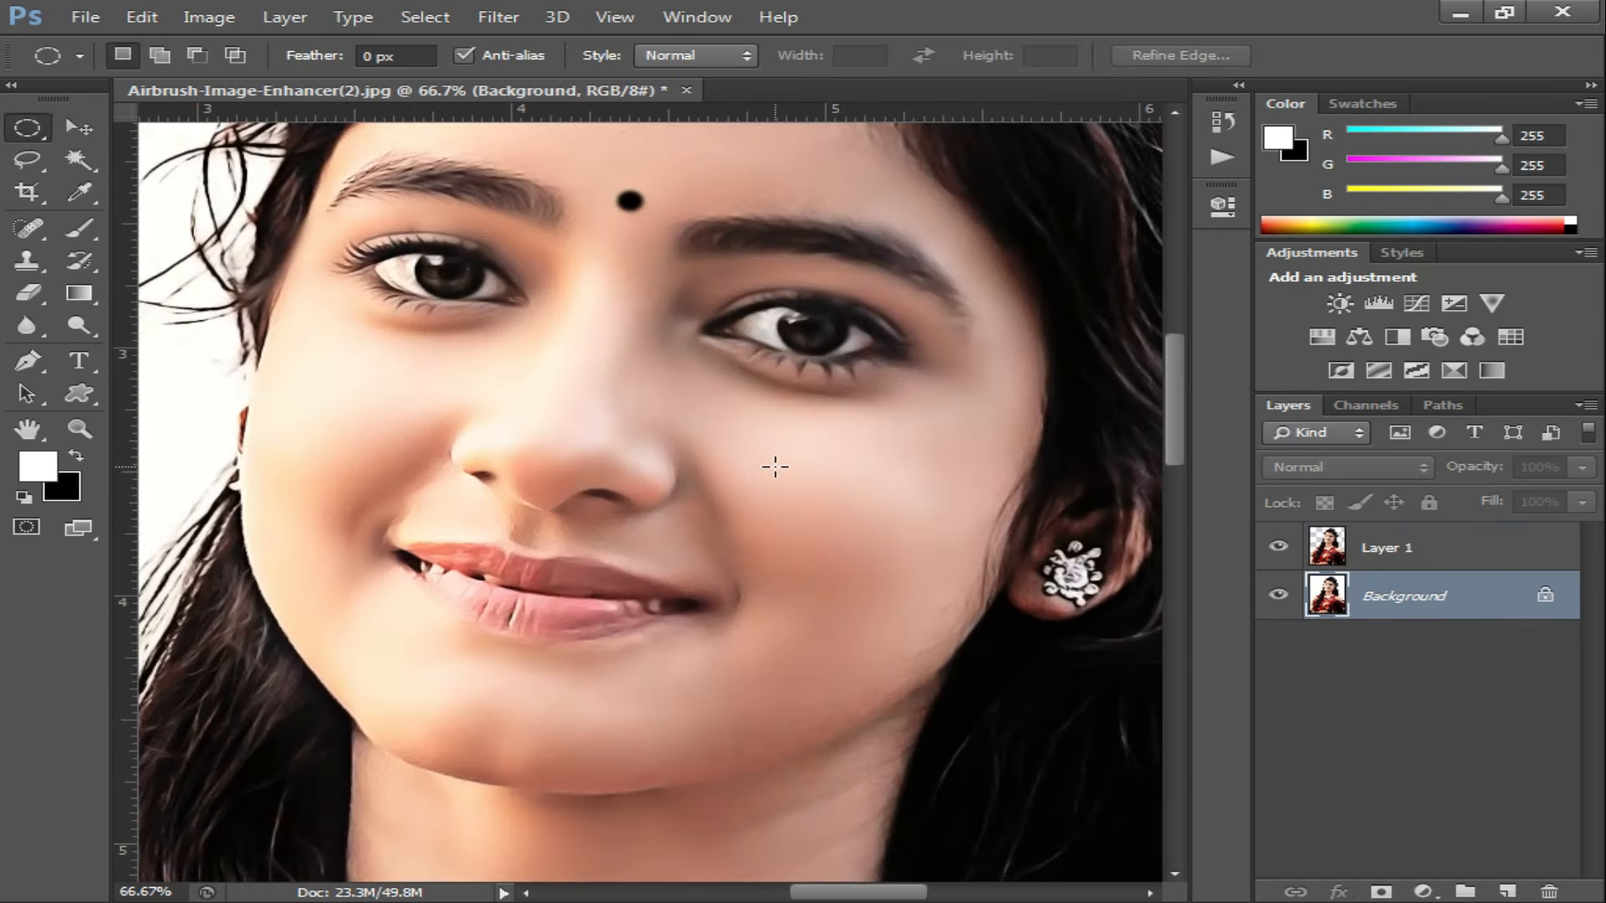
Step: Save a copy of the retouched portrait to the Desktop as 65656 in JPEG format
key("ctrl+shift+s")
type("65656")
left_click(964, 602)
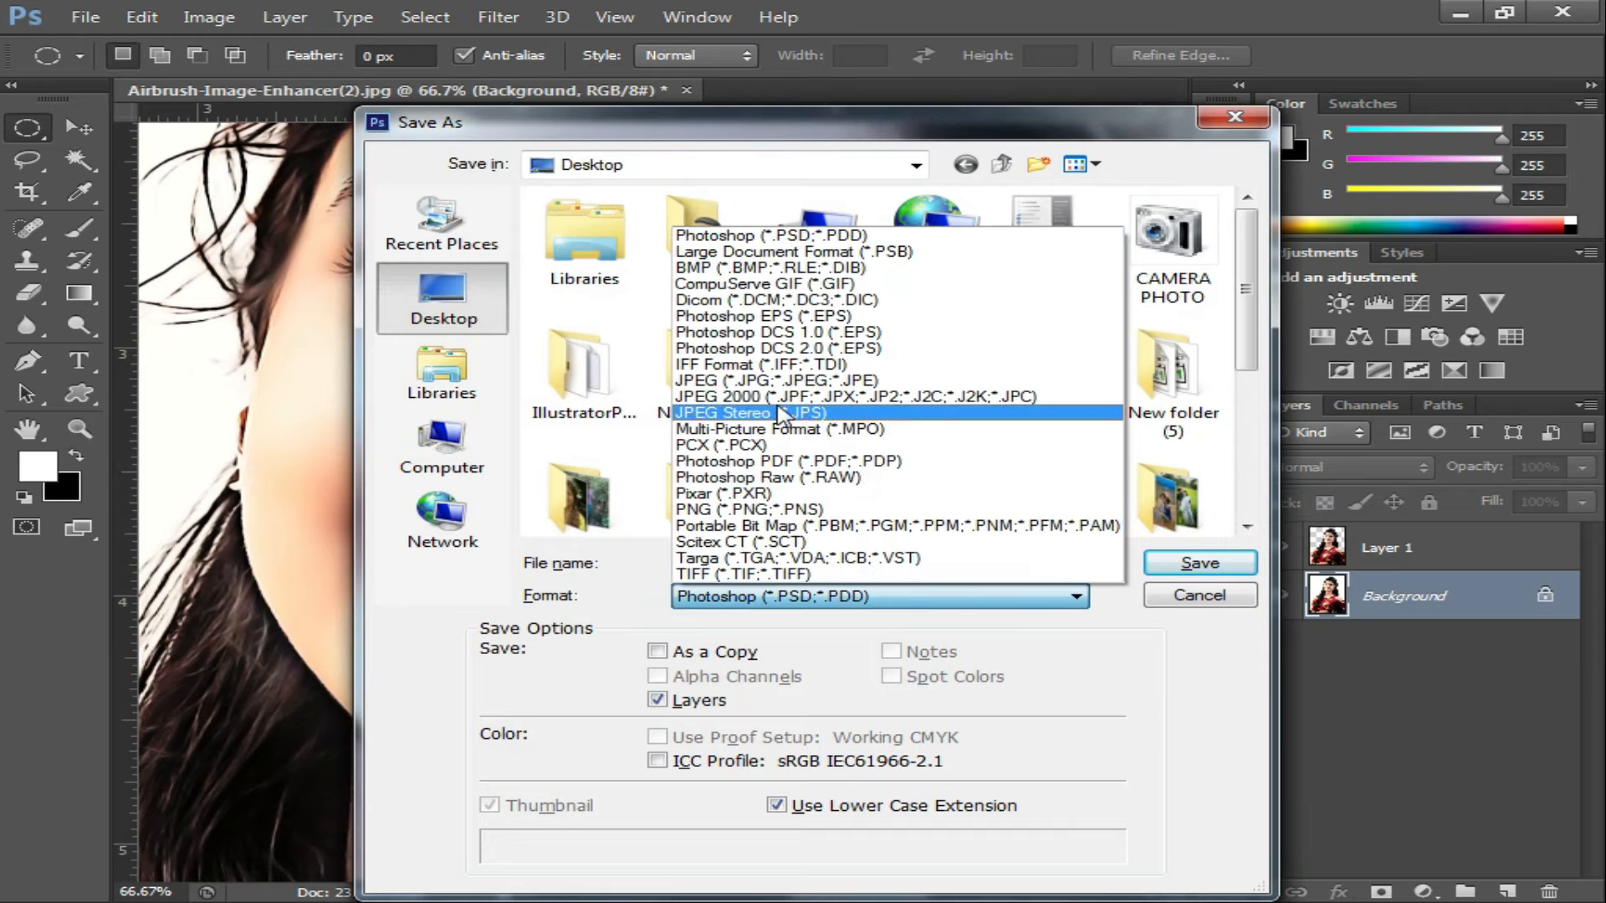
left_click(747, 391)
left_click(1199, 563)
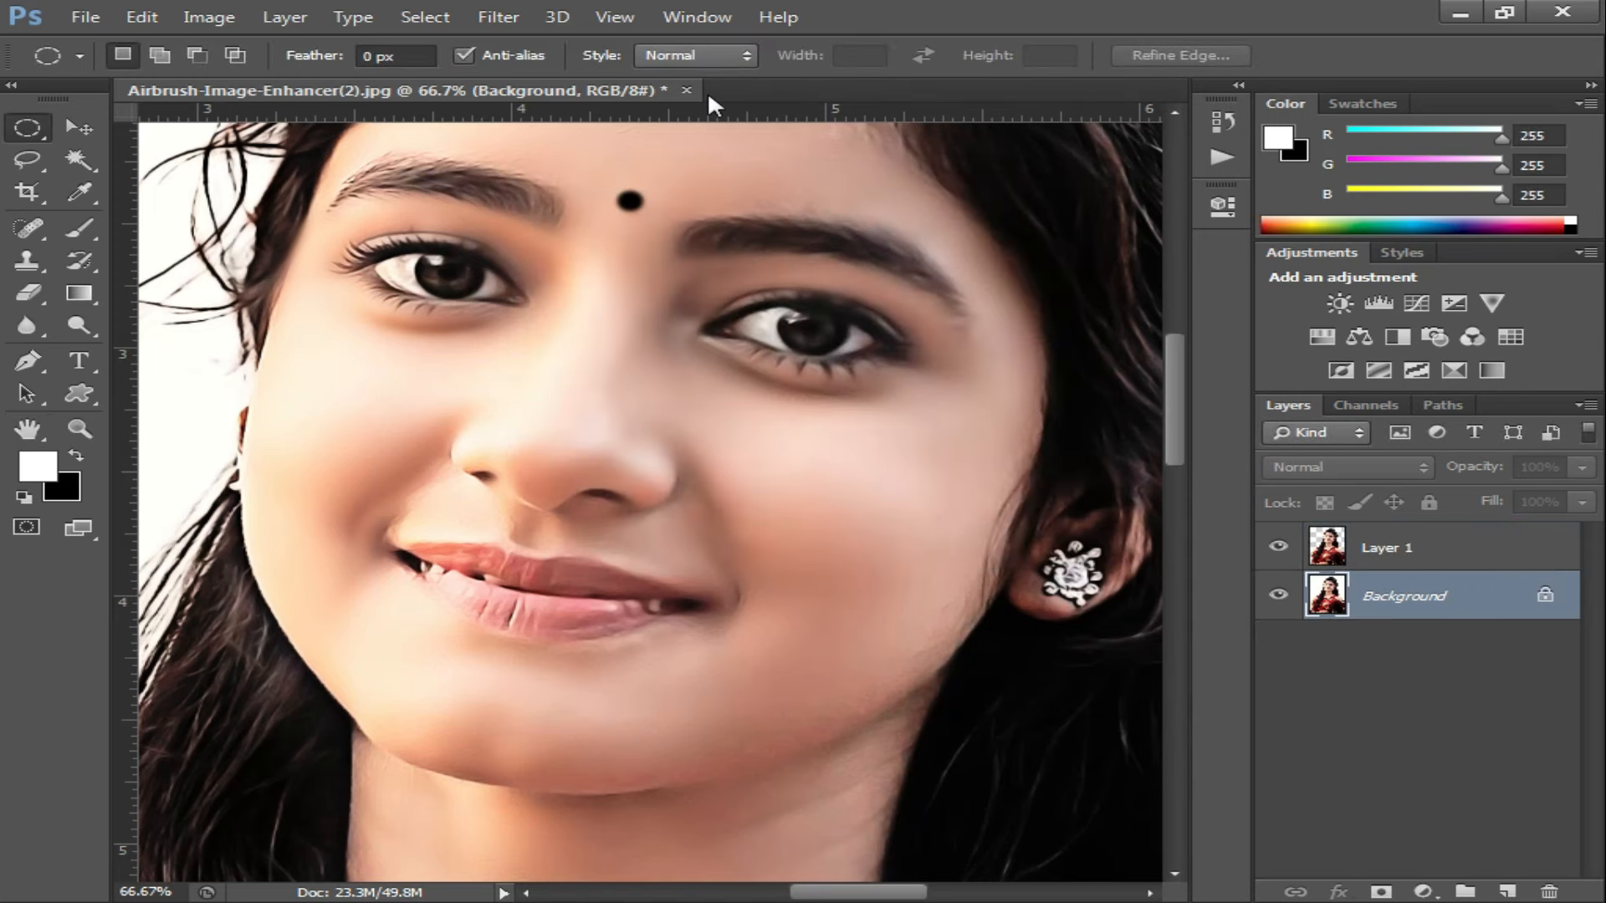
Step: Close the edited document without saving and open Airbrush-Image-Enhancer(2) and 65656 together from the Desktop
left_click(686, 90)
left_click(858, 365)
double_click(706, 376)
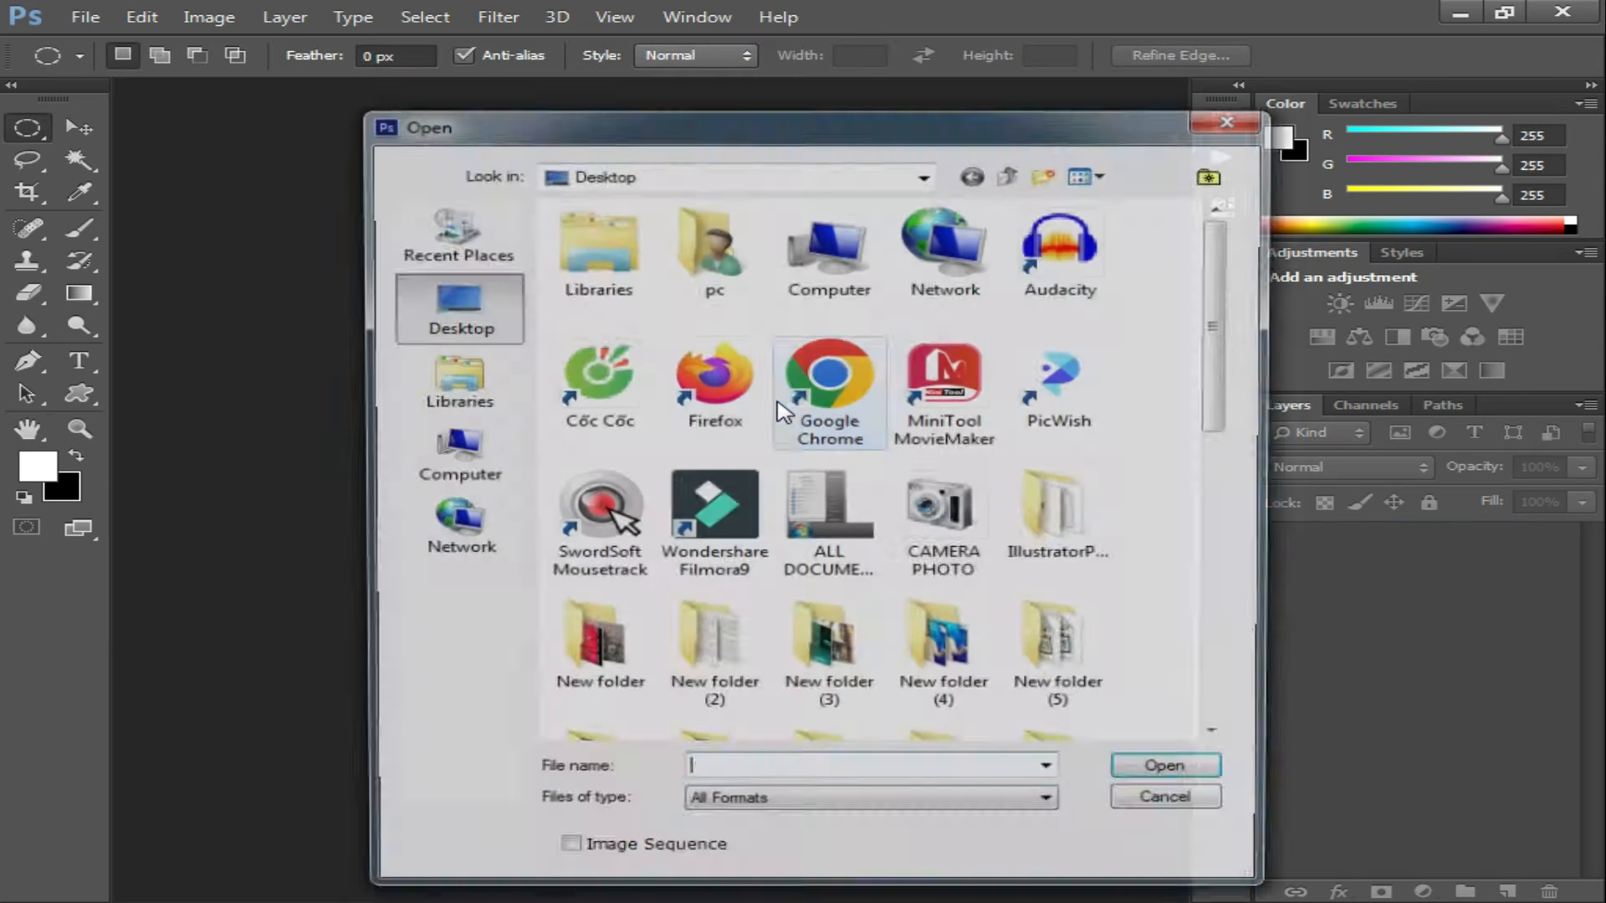
left_click(828, 369)
scroll(1108, 556, "down", 5)
left_click(948, 435)
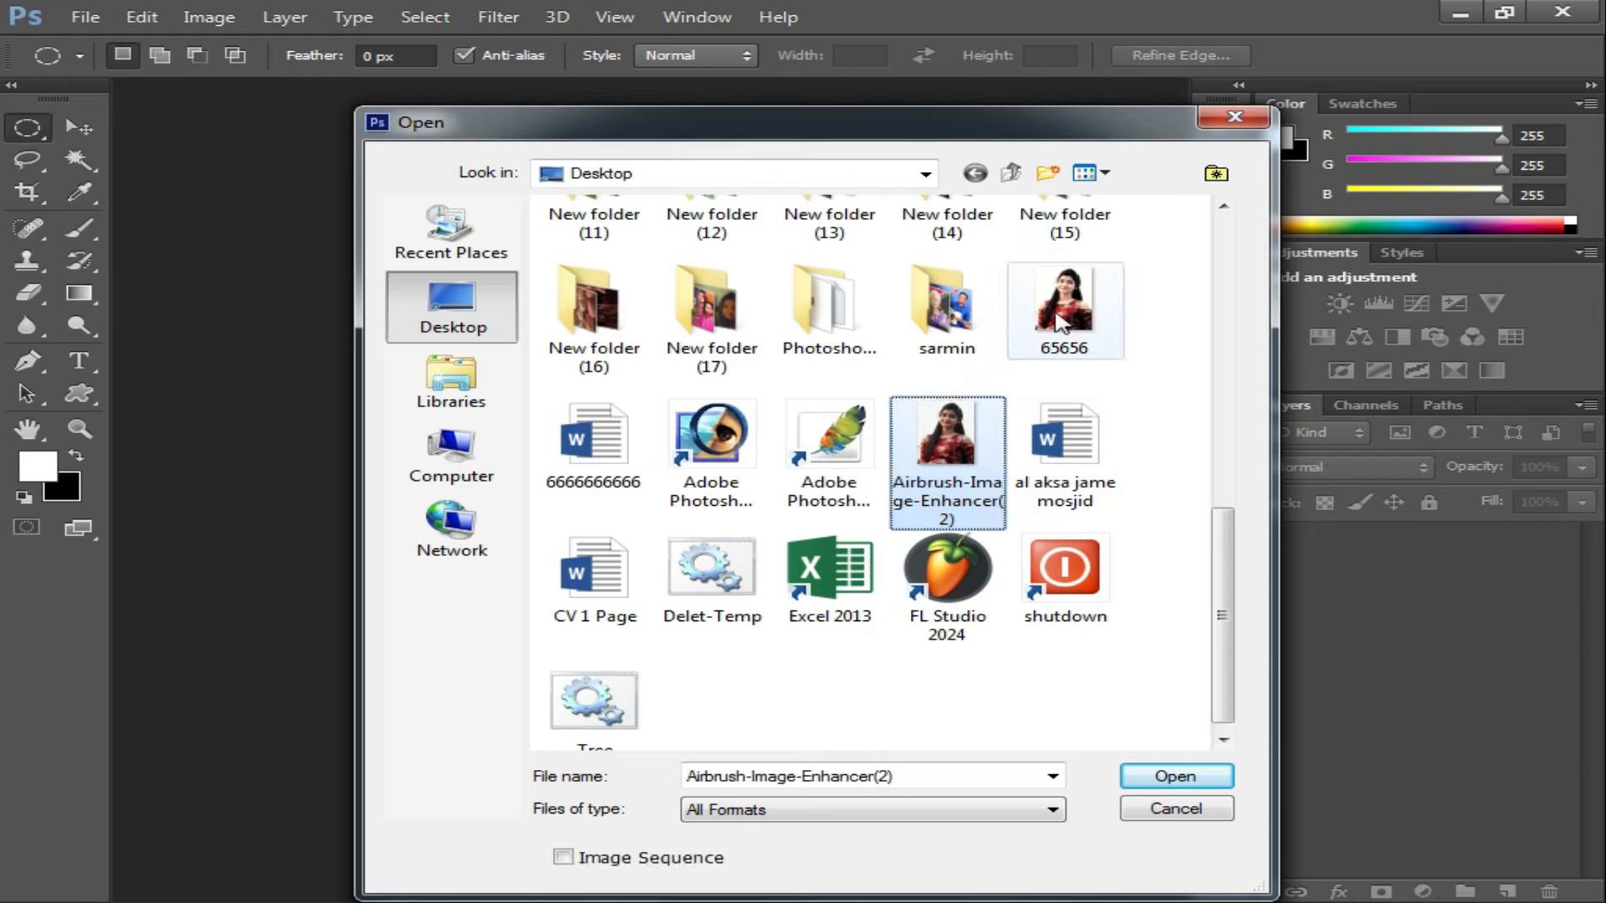
left_click(1064, 301, "ctrl")
left_click(1177, 785)
Step: Float Airbrush-Image-Enhancer(2).jpg in its own window and examine the original skin texture up to 200% magnification
mouse_move(426, 91)
left_mouse_down()
mouse_move(344, 194)
mouse_move(159, 184)
left_mouse_up()
left_click(575, 465, "ctrl")
left_click(576, 465, "ctrl")
left_click(576, 465, "ctrl")
left_click(488, 477, "ctrl")
left_click(488, 477, "ctrl")
left_click(487, 477, "ctrl")
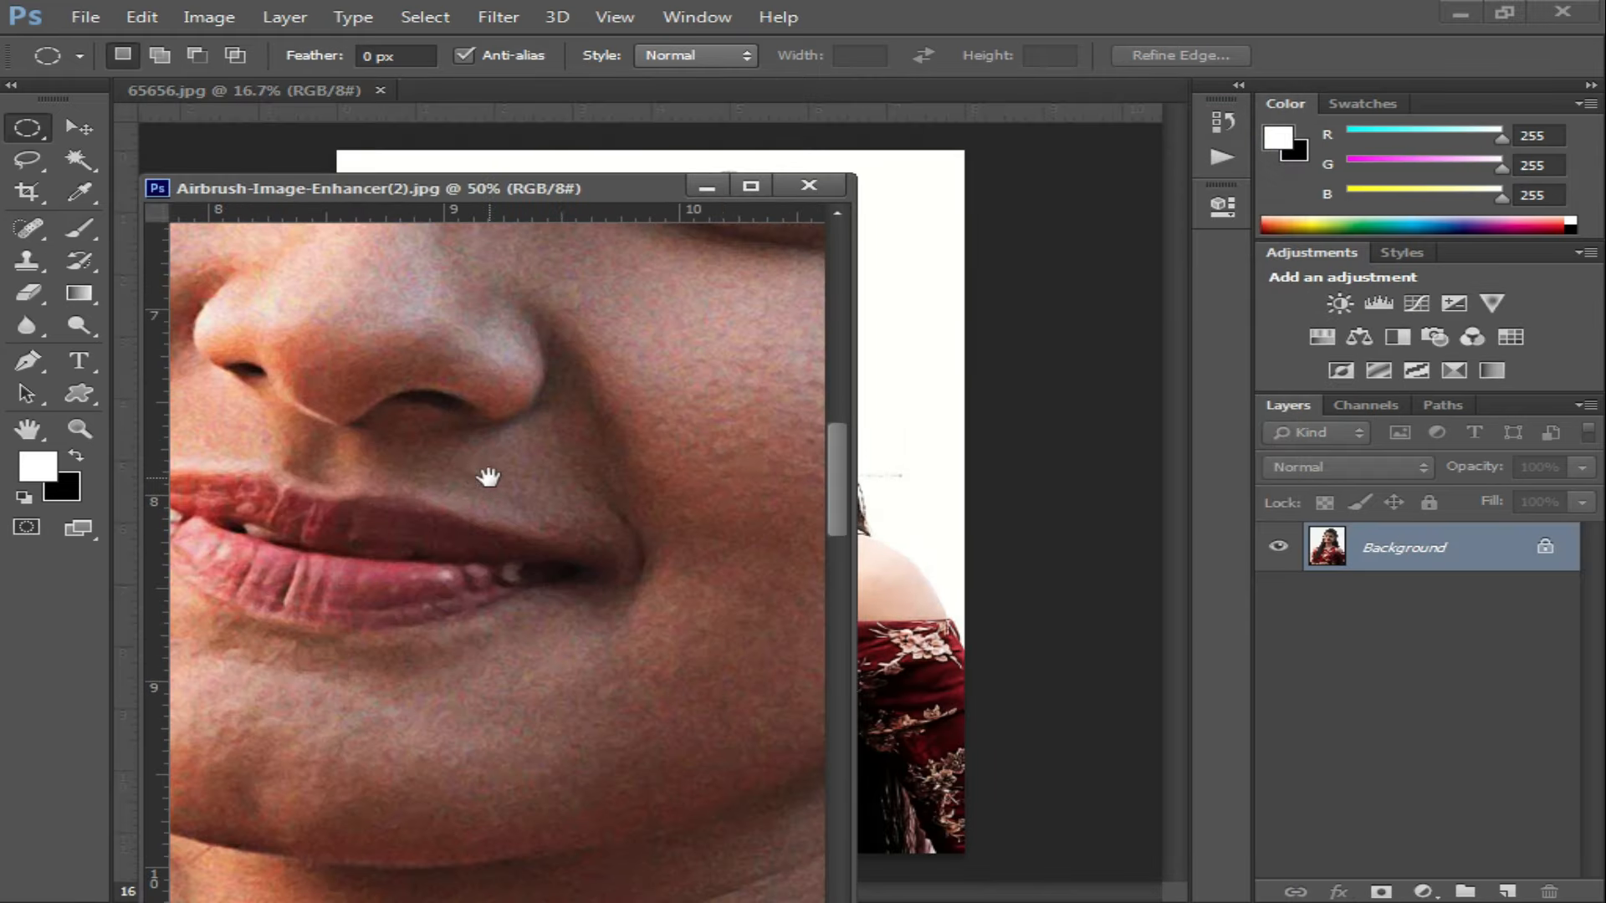
left_click_drag(488, 477, 638, 655)
left_click_drag(399, 533, 600, 535)
left_click(552, 502, "ctrl")
left_click(556, 502, "ctrl")
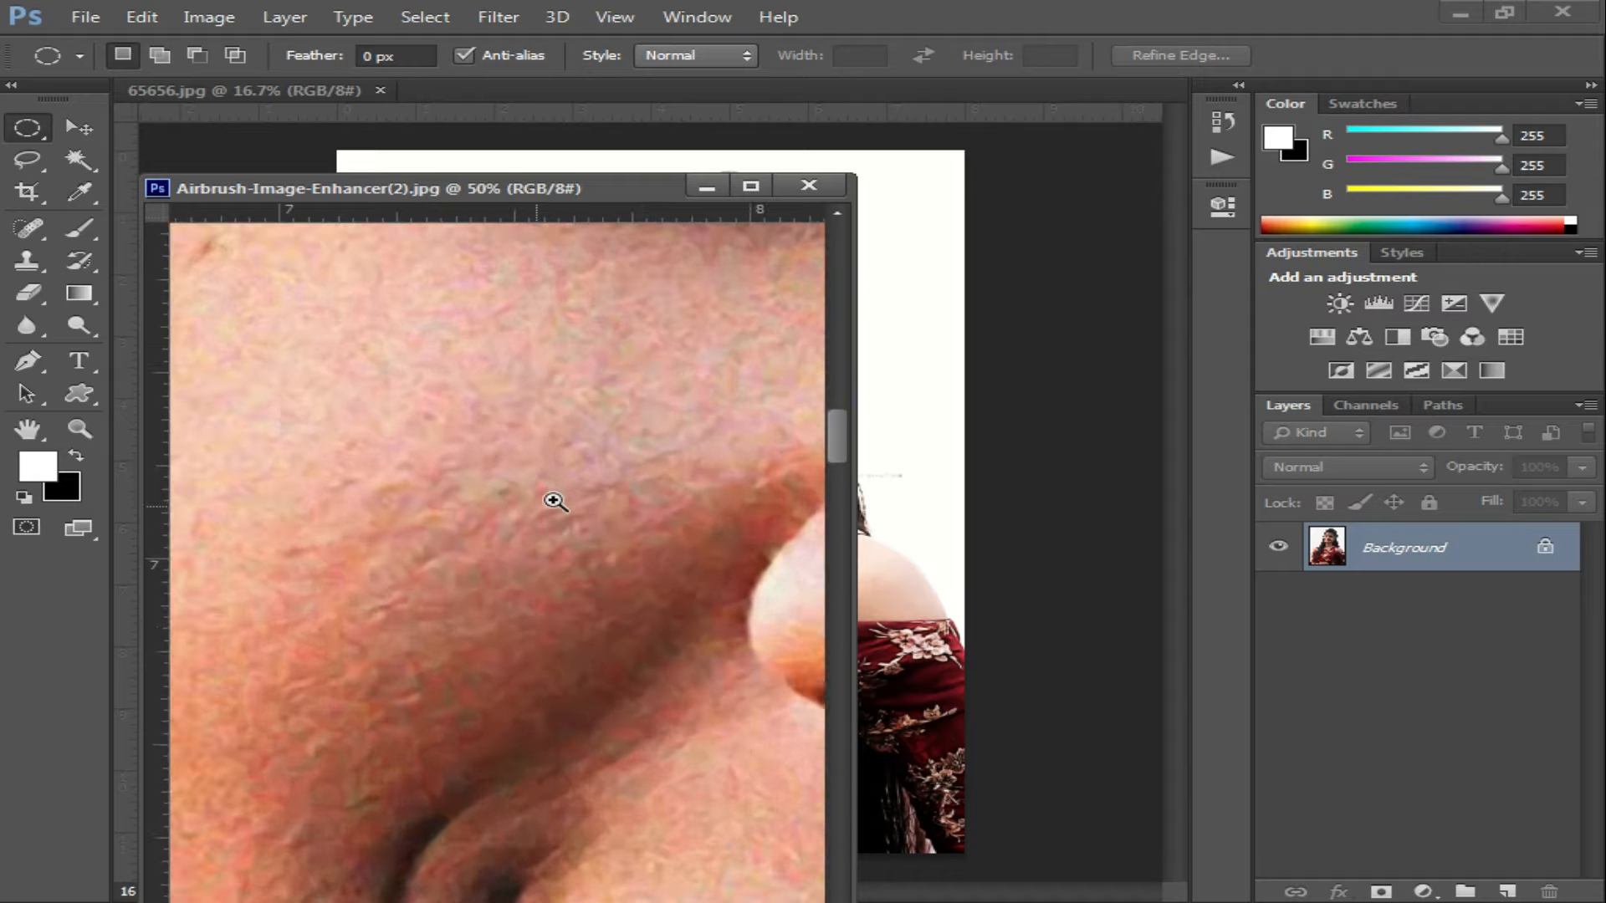
left_click(556, 502, "ctrl")
Step: Examine the retouched facial skin in 65656.jpg up close, and close the original image's floating window
left_click_drag(595, 182, 595, 671)
left_click(709, 365)
left_click(709, 365, "ctrl")
left_click(709, 366, "ctrl")
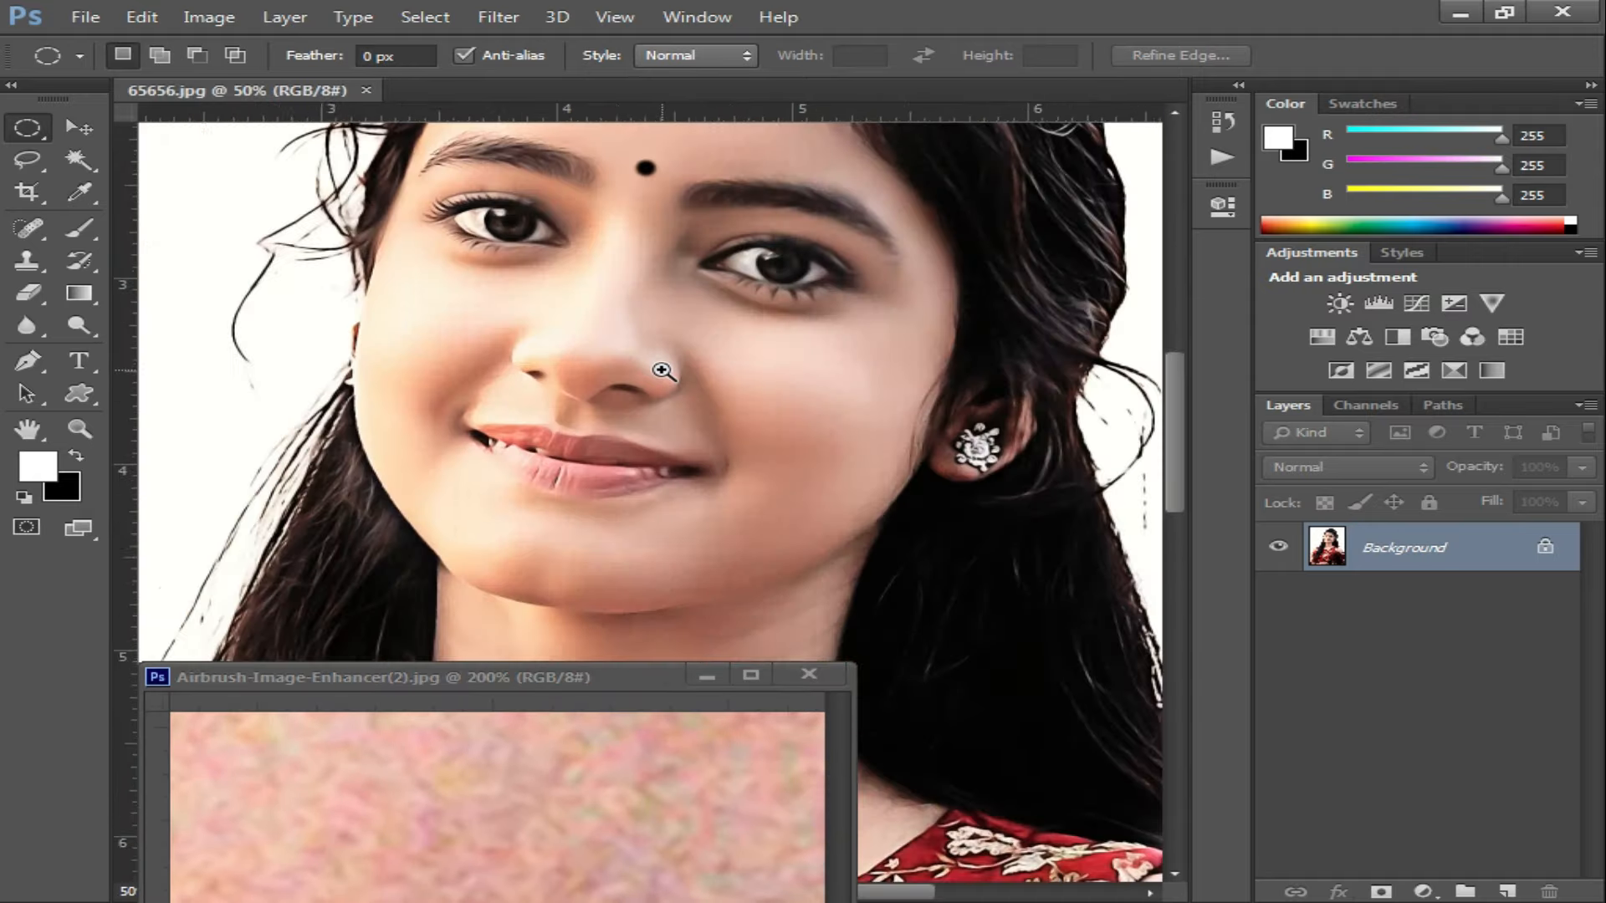
left_click(709, 366, "ctrl")
left_click_drag(617, 358, 744, 379)
left_click_drag(945, 357, 945, 577)
left_click_drag(856, 136, 921, 398)
left_click_drag(1112, 552, 962, 412)
left_click(970, 448, "alt")
left_click_drag(934, 553, 796, 369)
left_click_drag(968, 620, 866, 358)
left_click(853, 510, "alt")
left_click(854, 511, "alt")
left_click(807, 674)
scroll(864, 448, "up", 3)
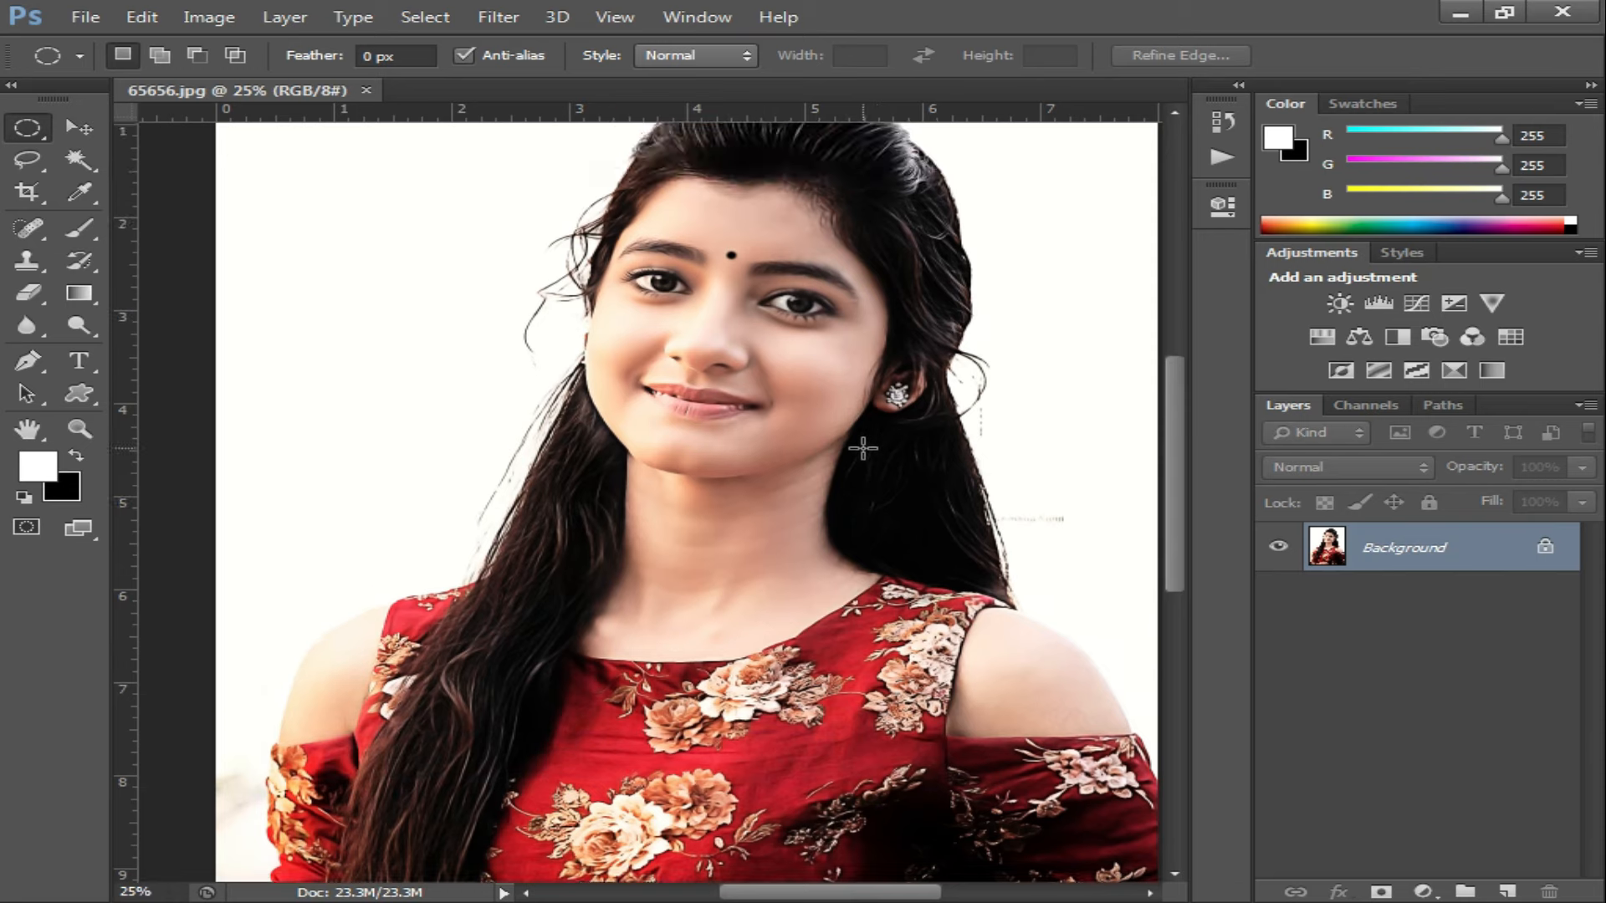
Step: Display the Actions panel and look through its action sets and the Auto Retouch steps
left_click(682, 16)
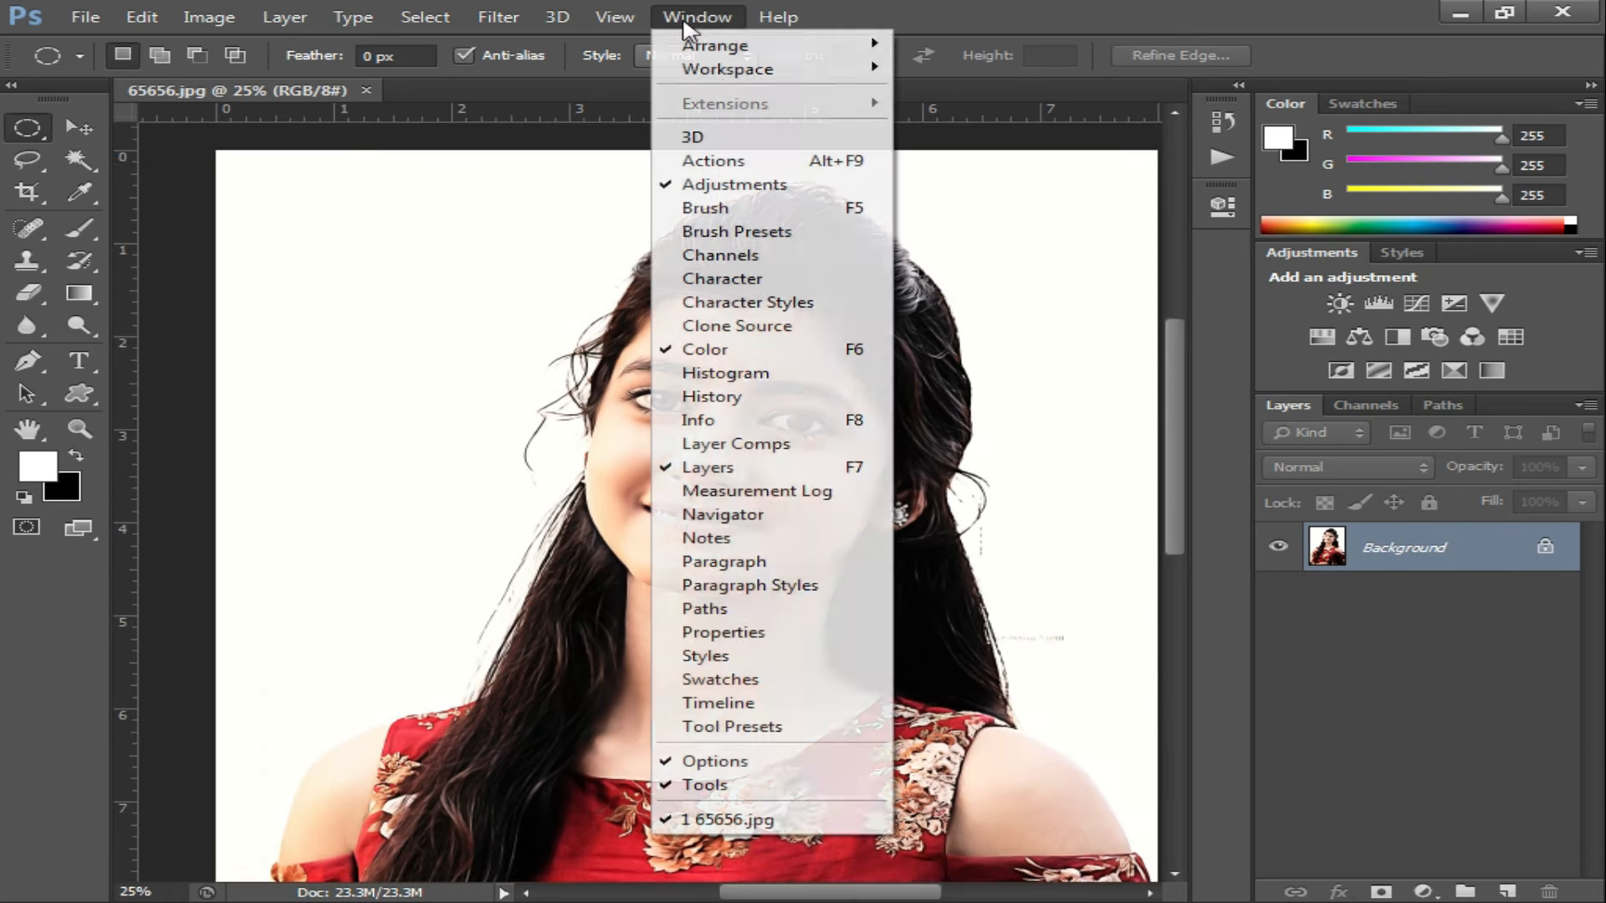
left_click(756, 158)
scroll(1108, 355, "down", 5)
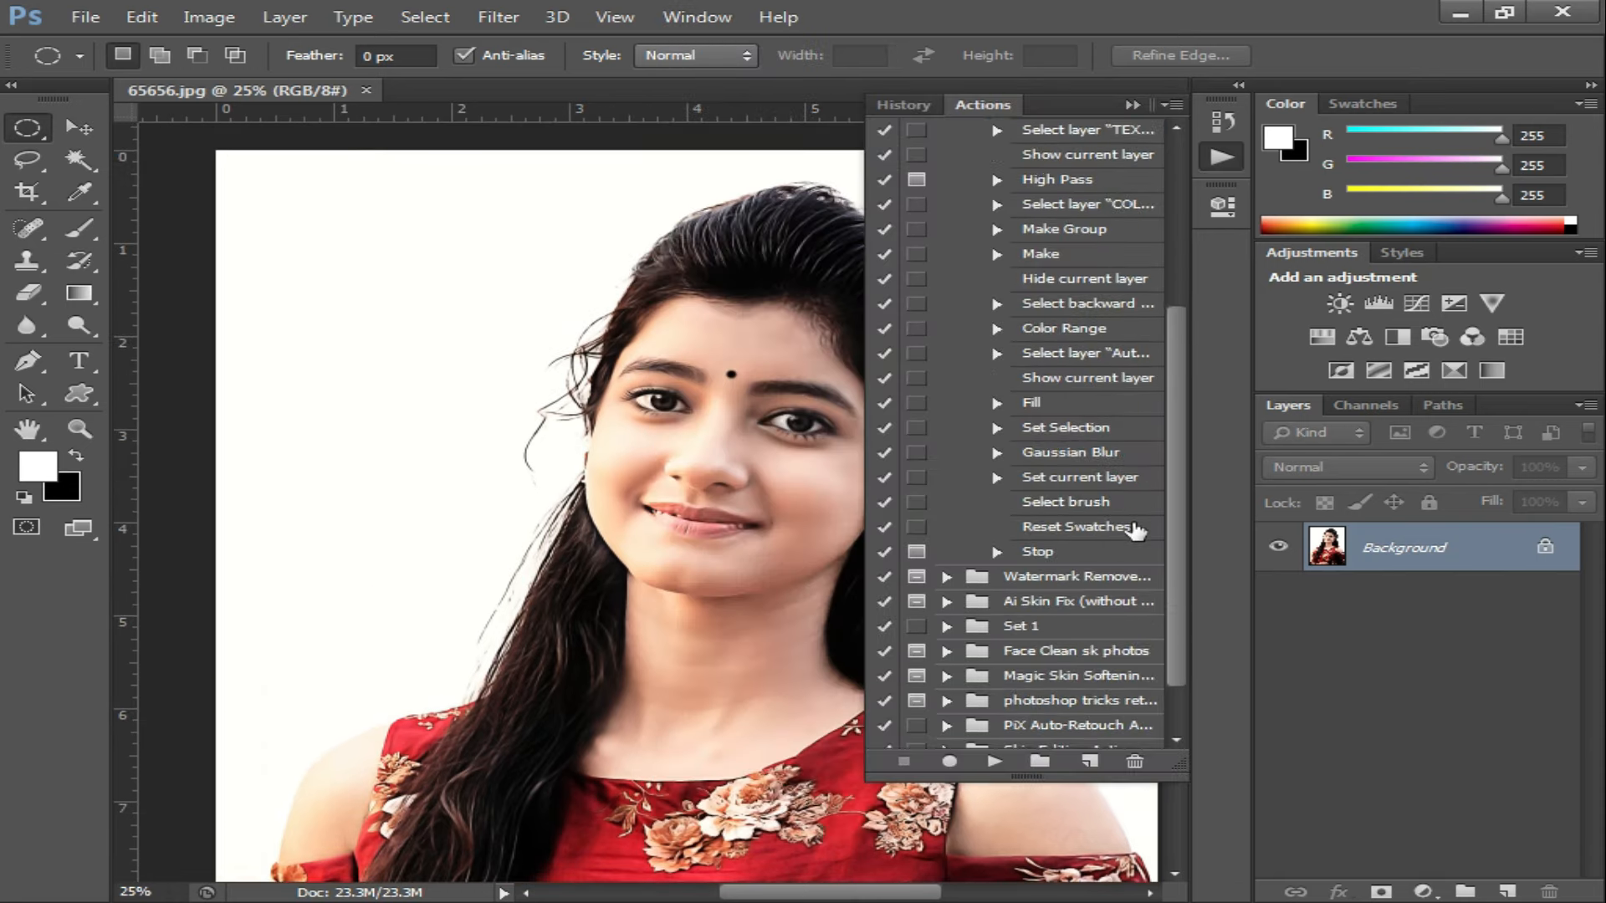
left_click_drag(1186, 506, 1226, 230)
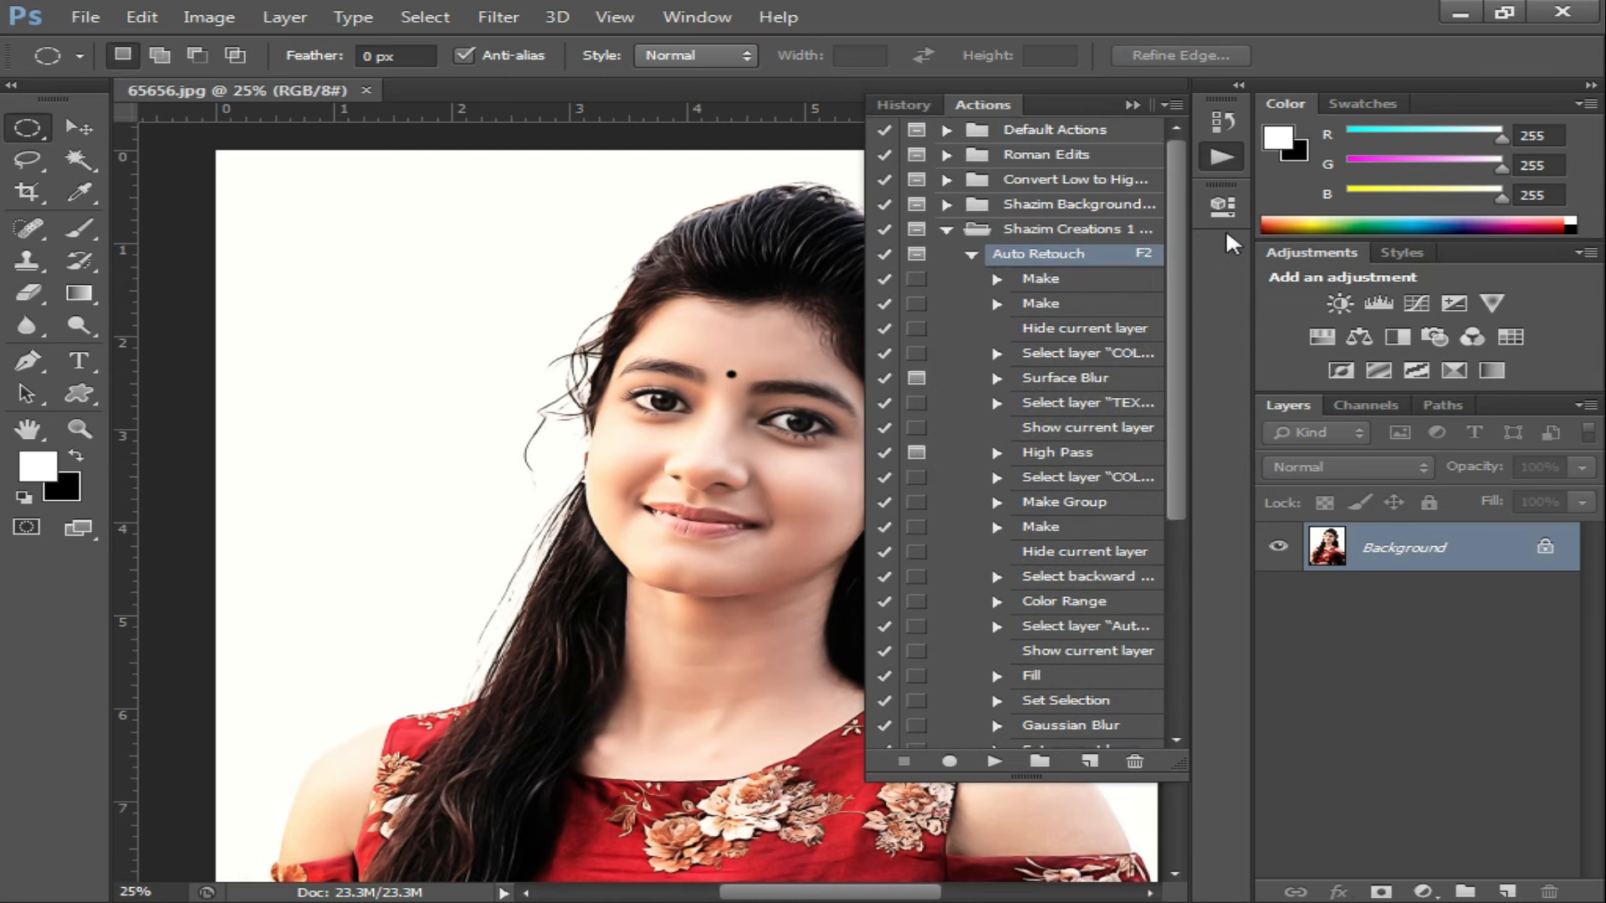